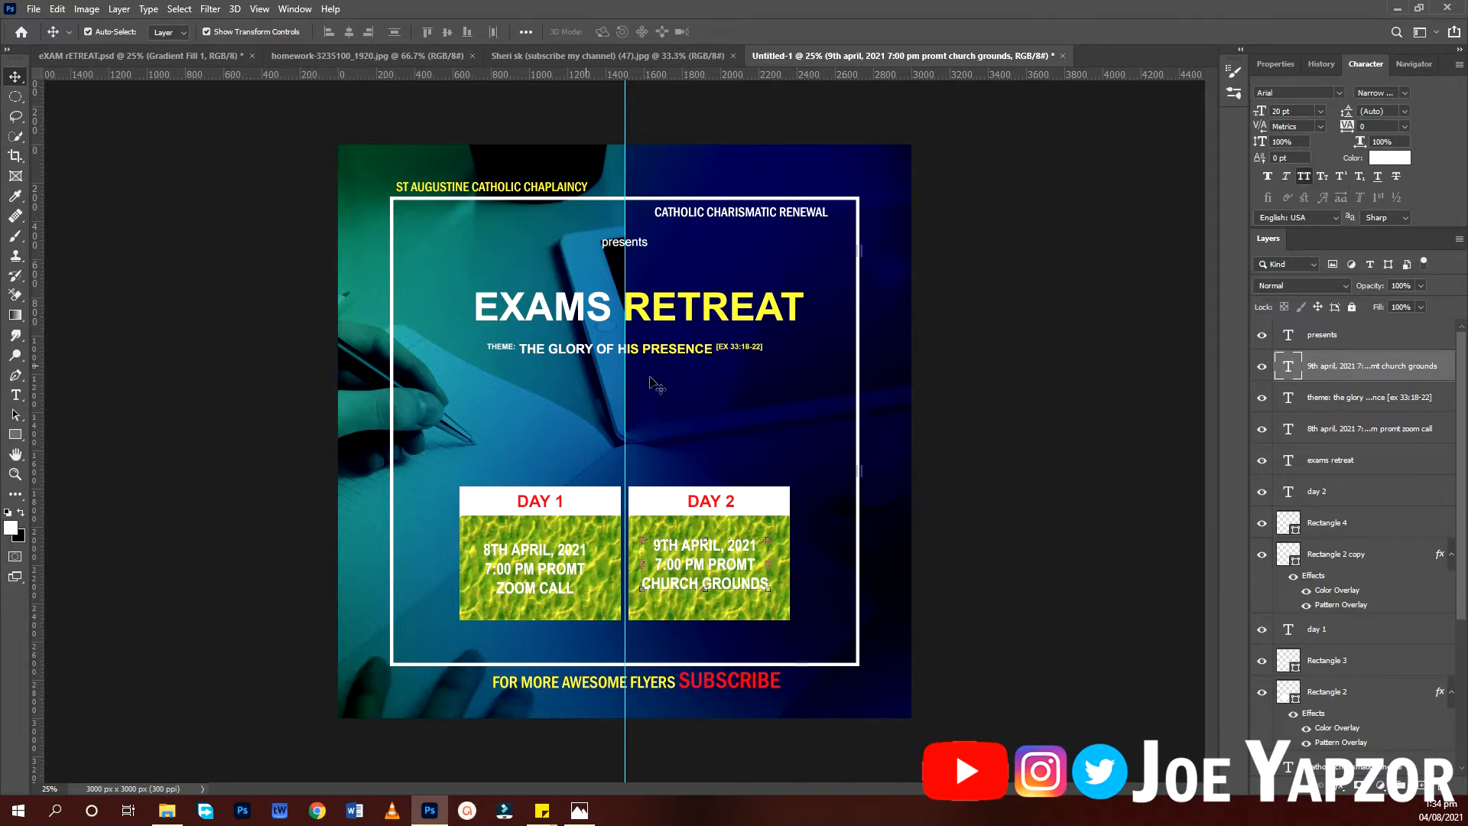
# Review the homework photo and the colourful blurred source image, and return to the finished EXAMS RETREAT flyer.
pyautogui.click(1031, 346)
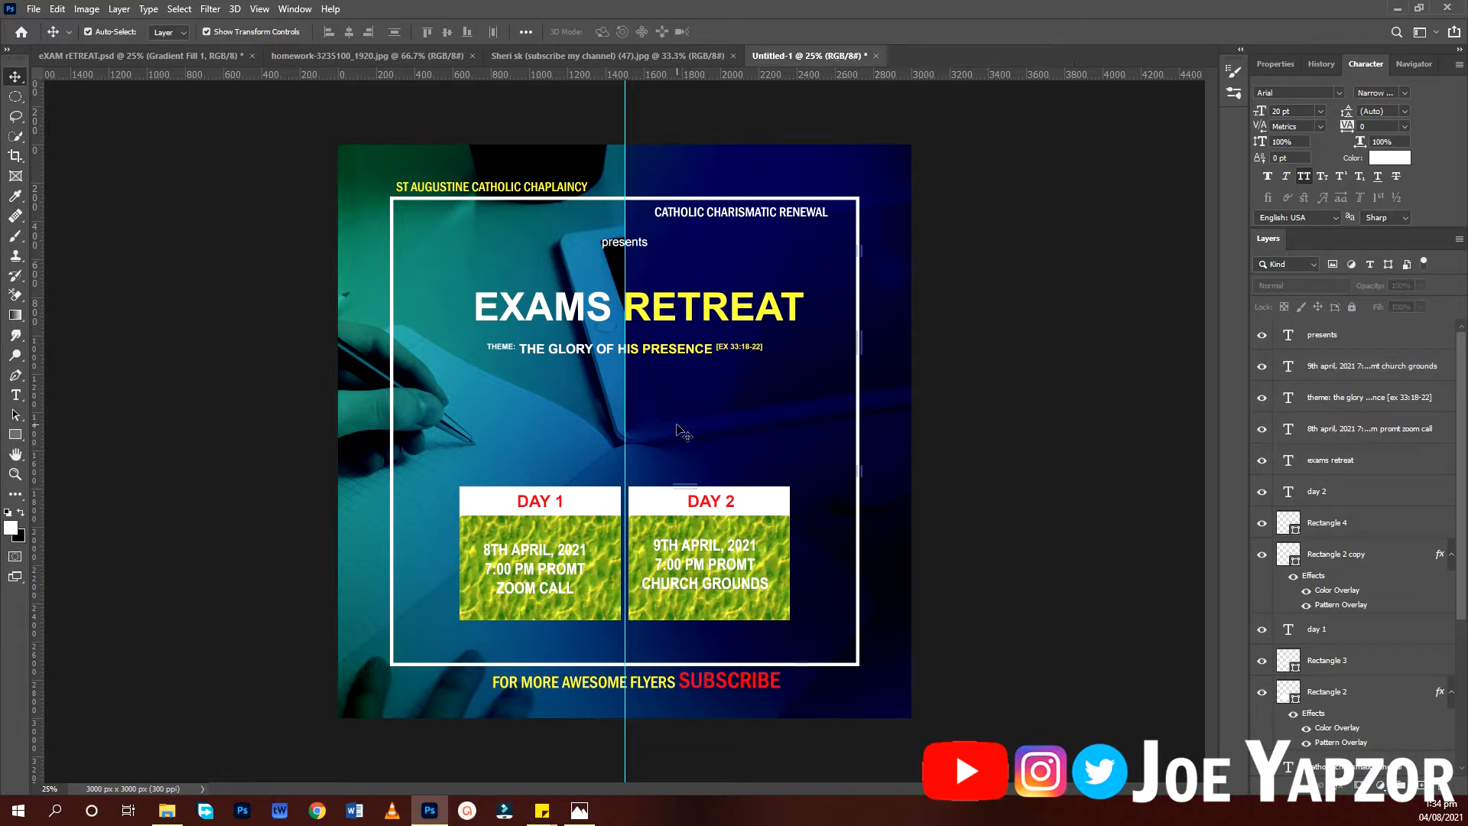
pyautogui.click(389, 57)
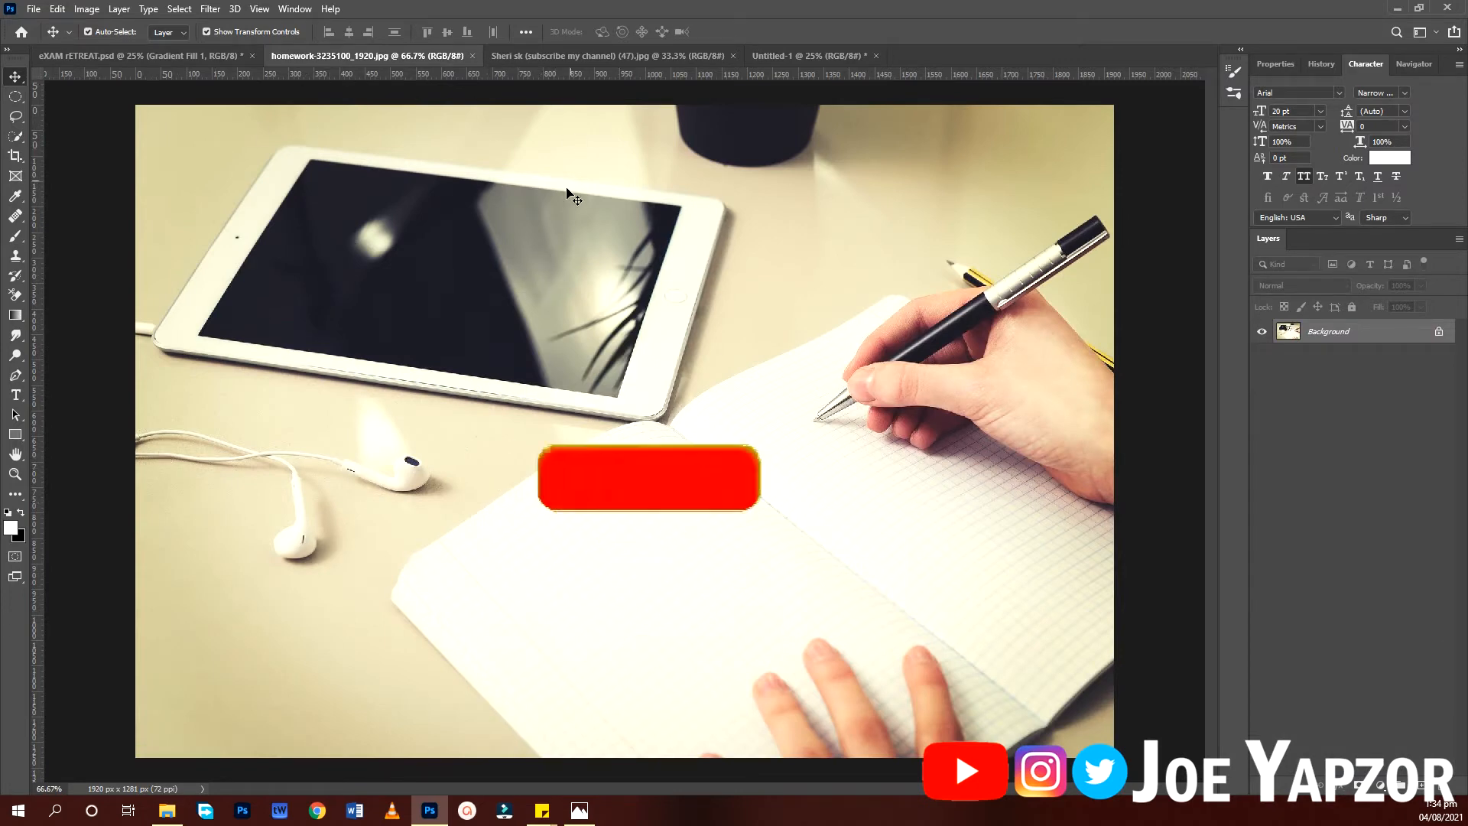
pyautogui.click(576, 60)
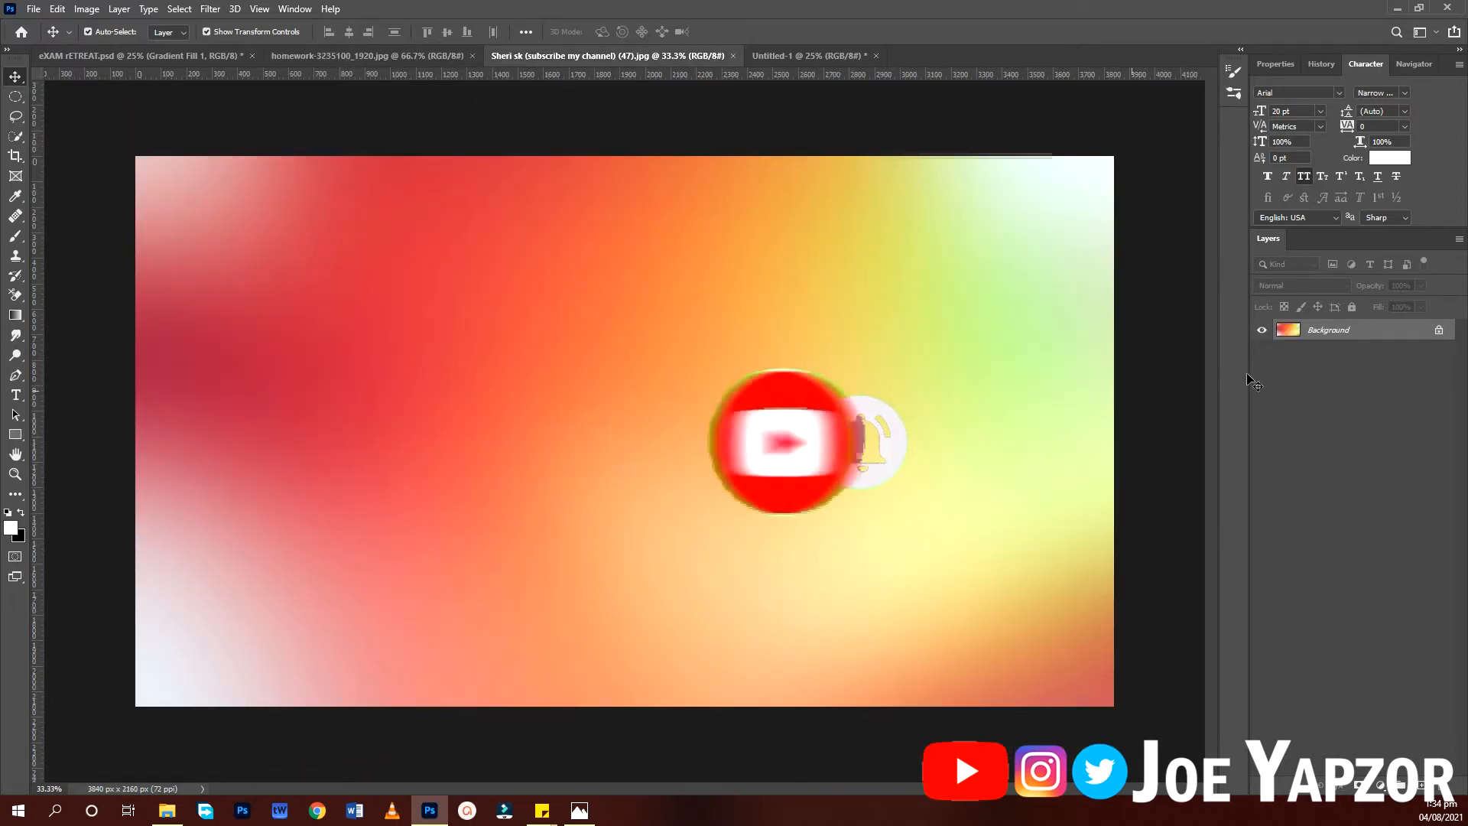
pyautogui.click(791, 55)
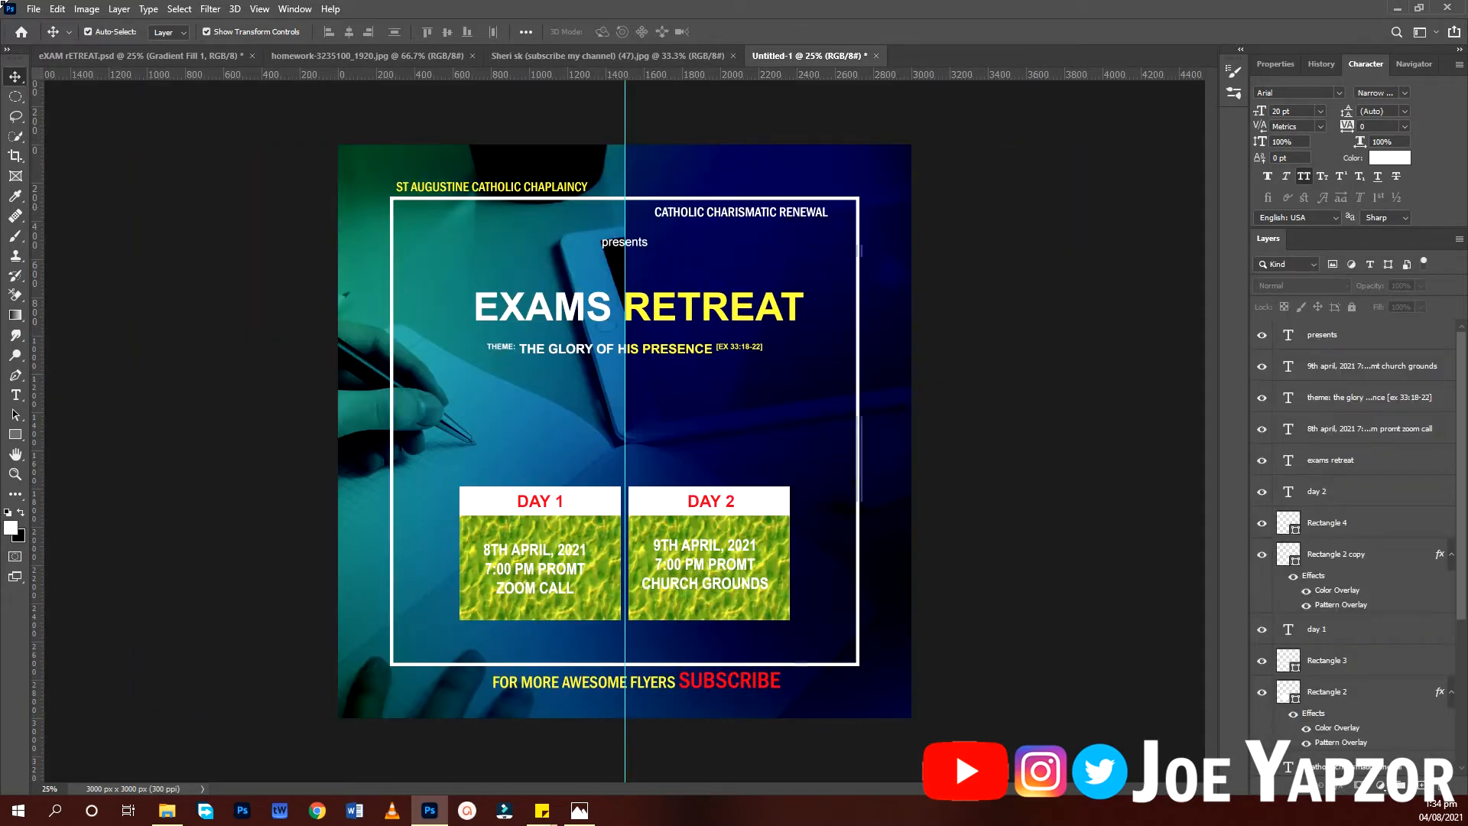
# Create a new 10 × 10 inch document at 300 pixels/inch in RGB Color, 8 bit, with a white background.
pyautogui.click(33, 8)
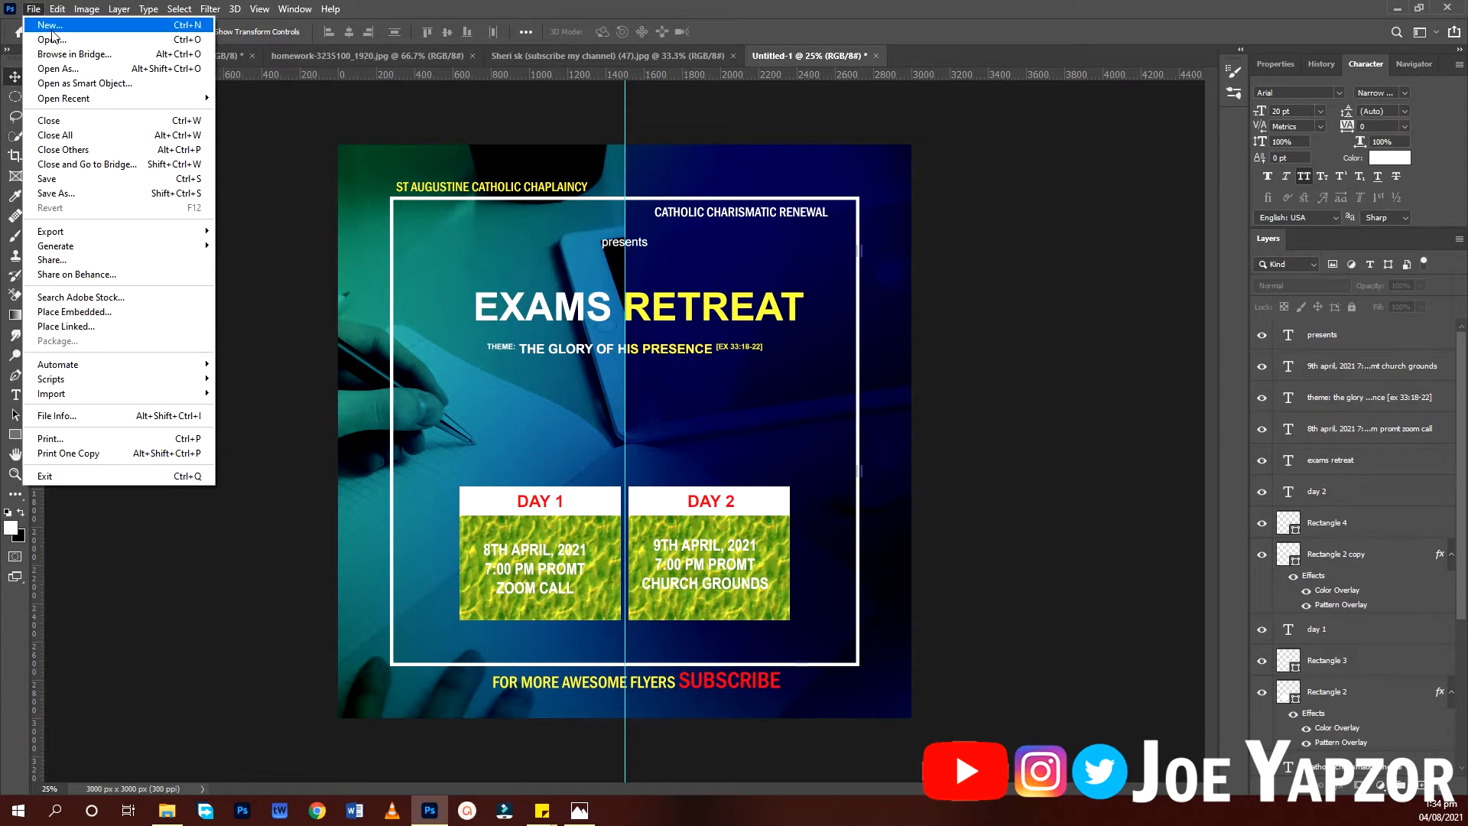
pyautogui.click(52, 29)
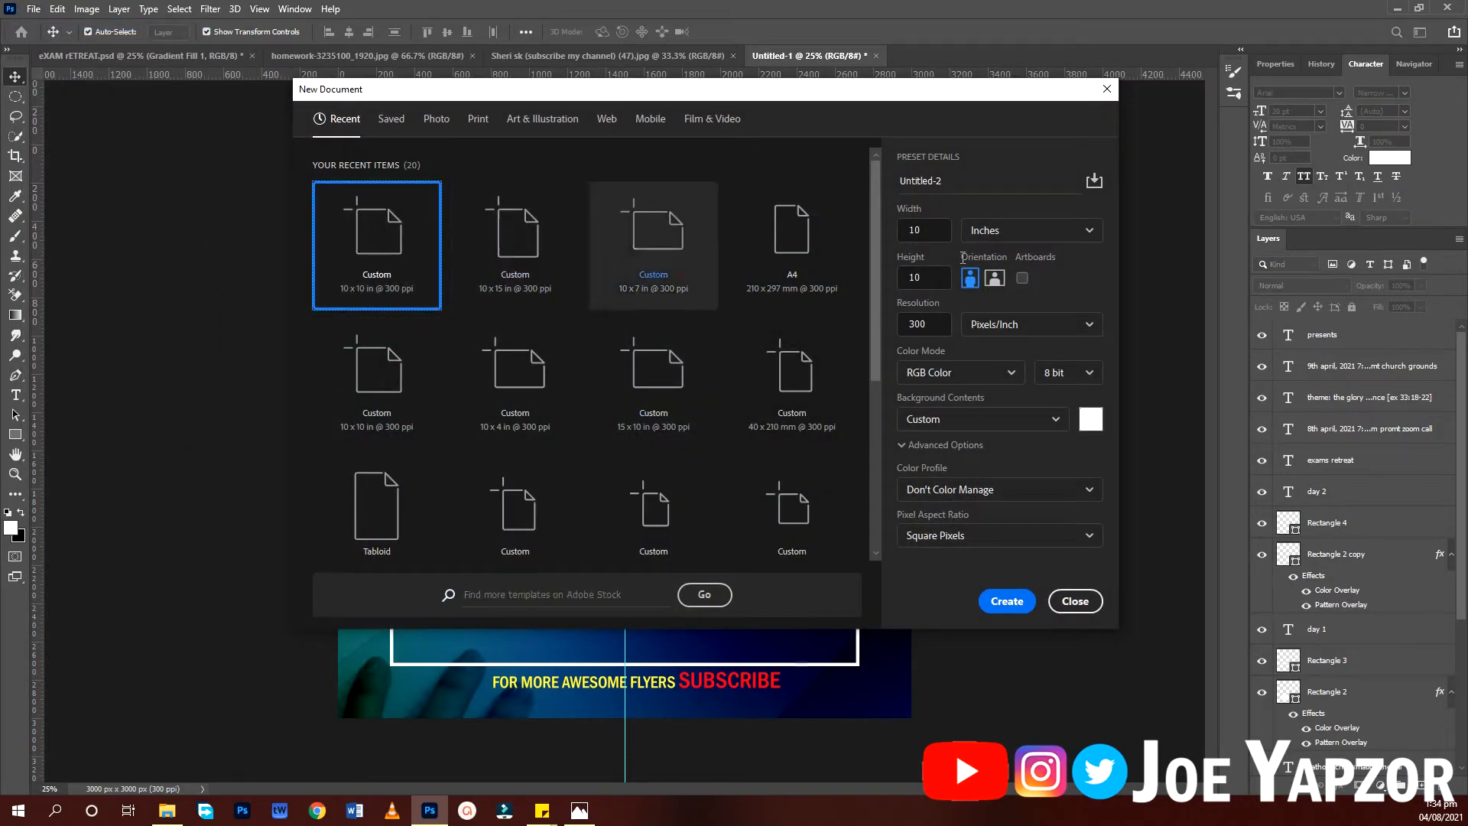
pyautogui.click(931, 273)
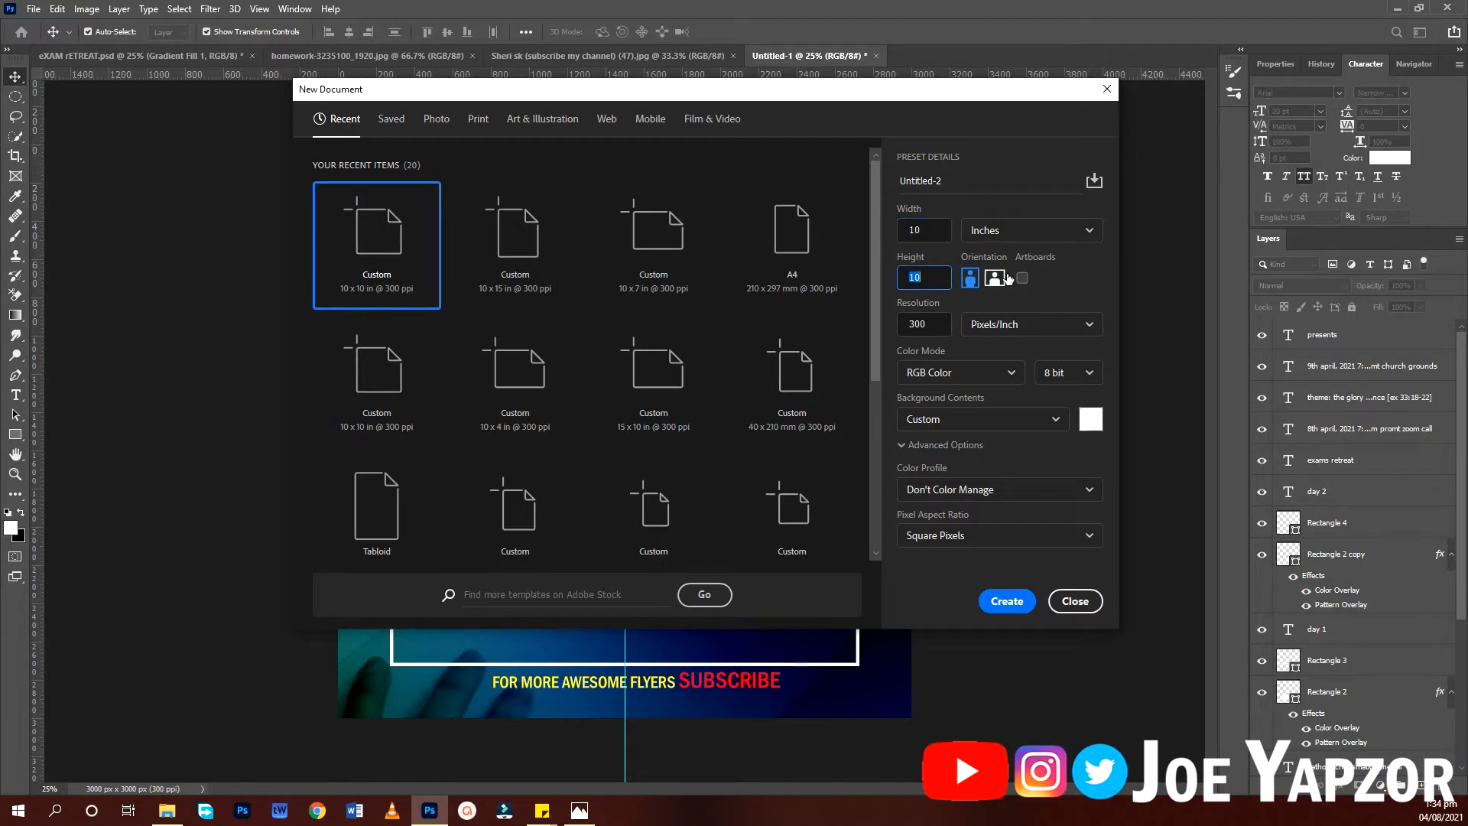
pyautogui.click(915, 329)
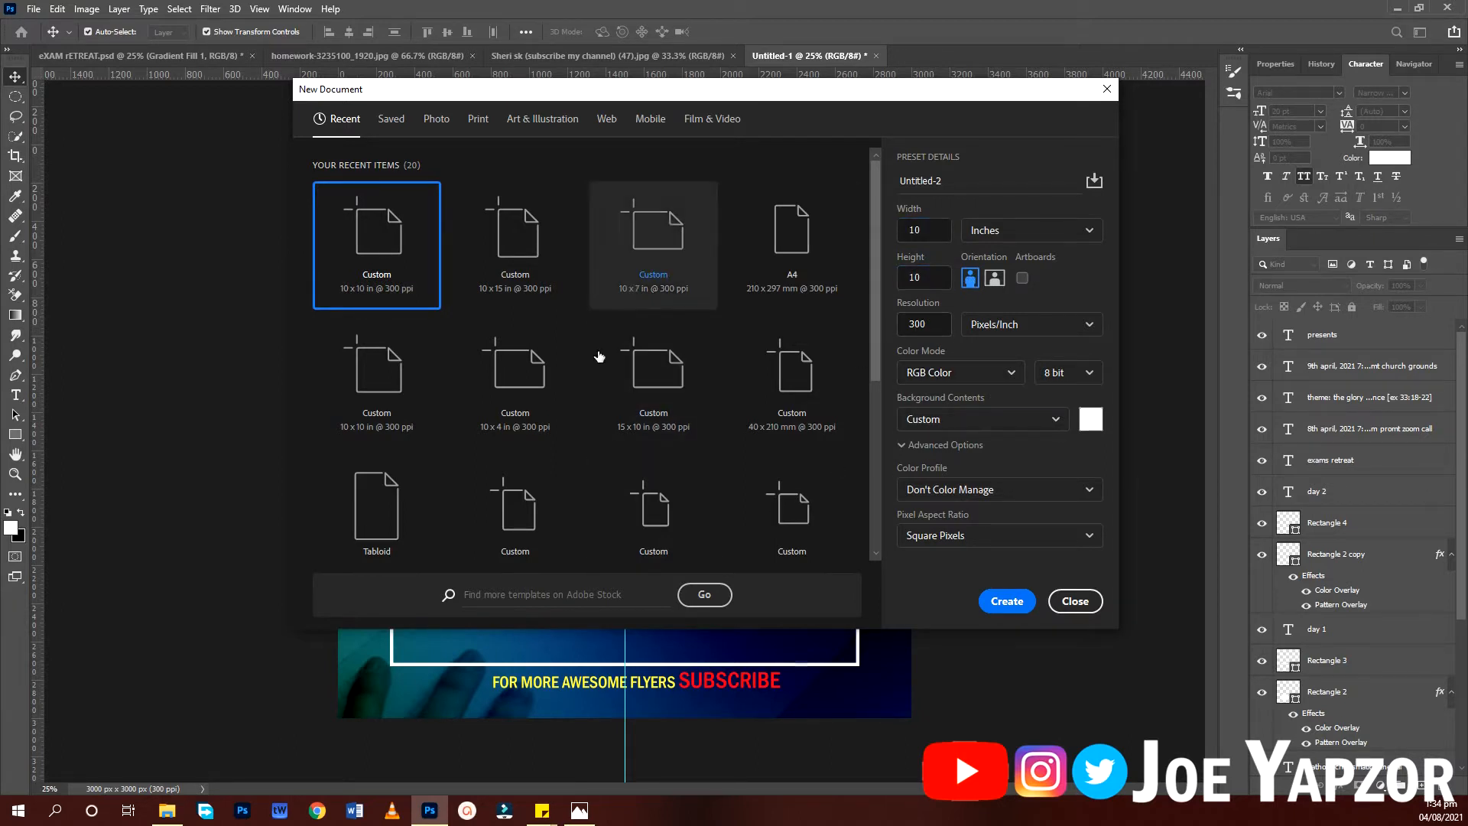
pyautogui.click(971, 372)
pyautogui.click(971, 372)
pyautogui.click(969, 373)
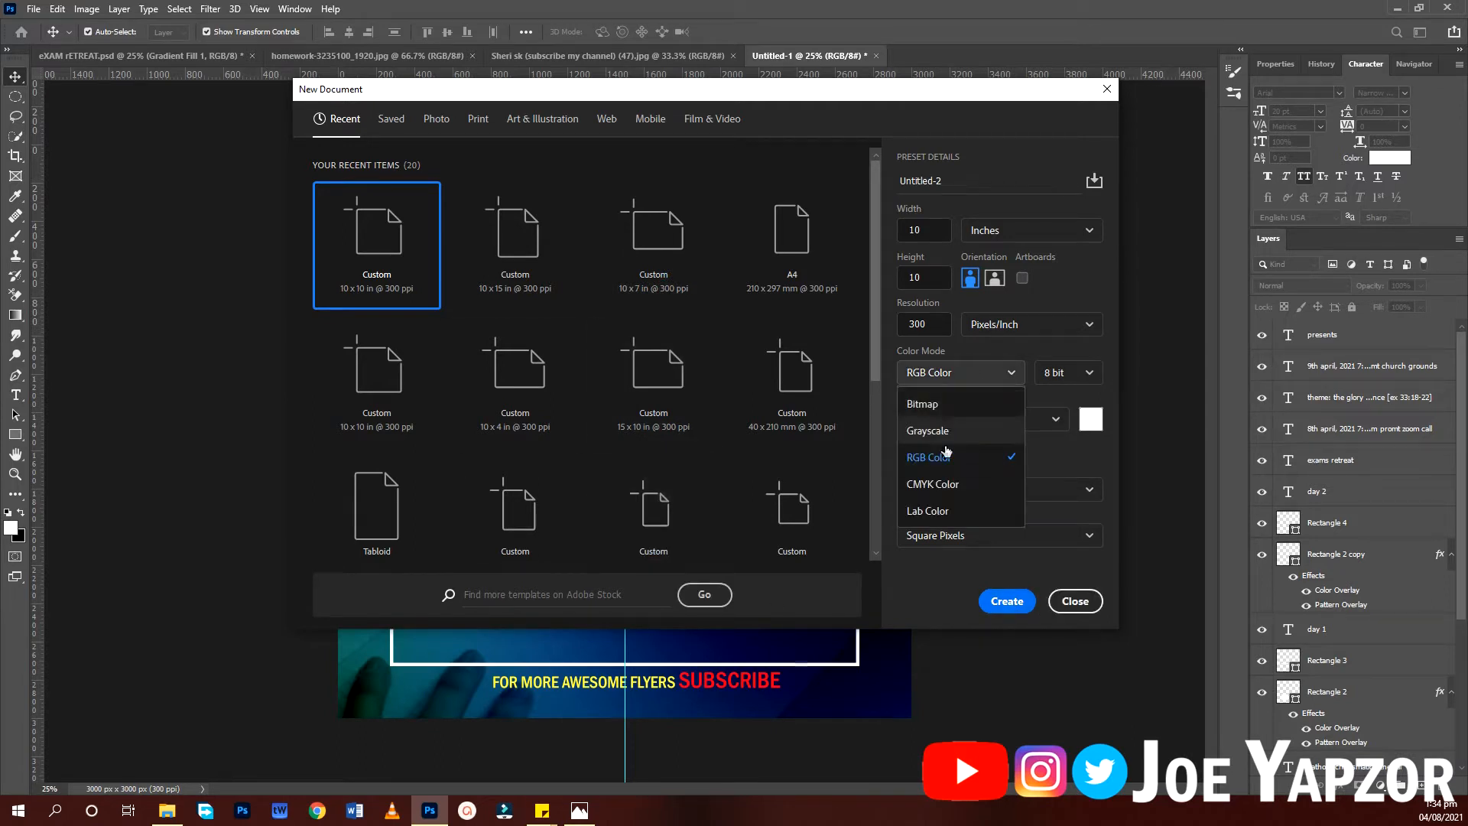
pyautogui.click(969, 374)
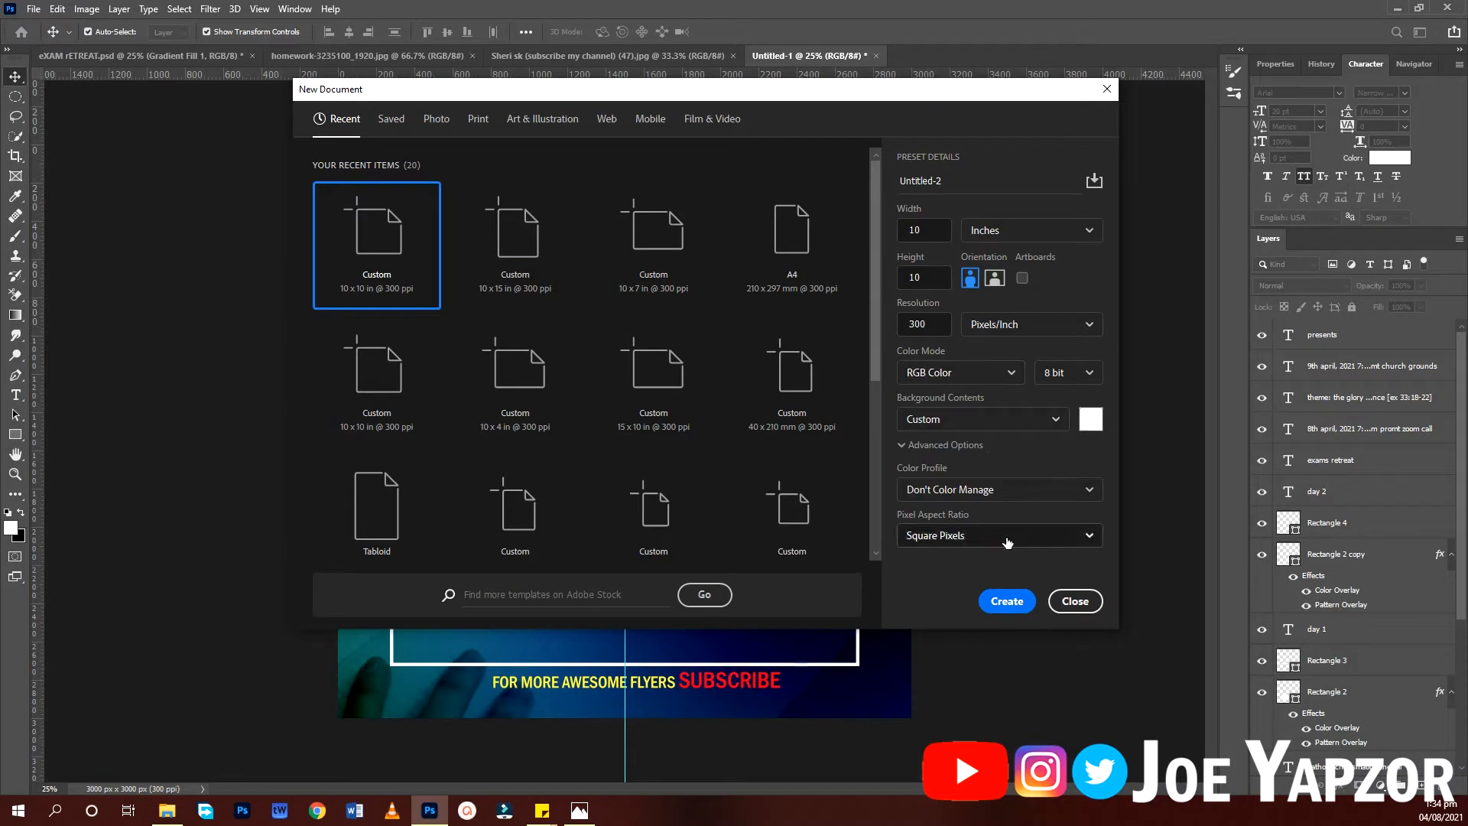
pyautogui.click(1007, 601)
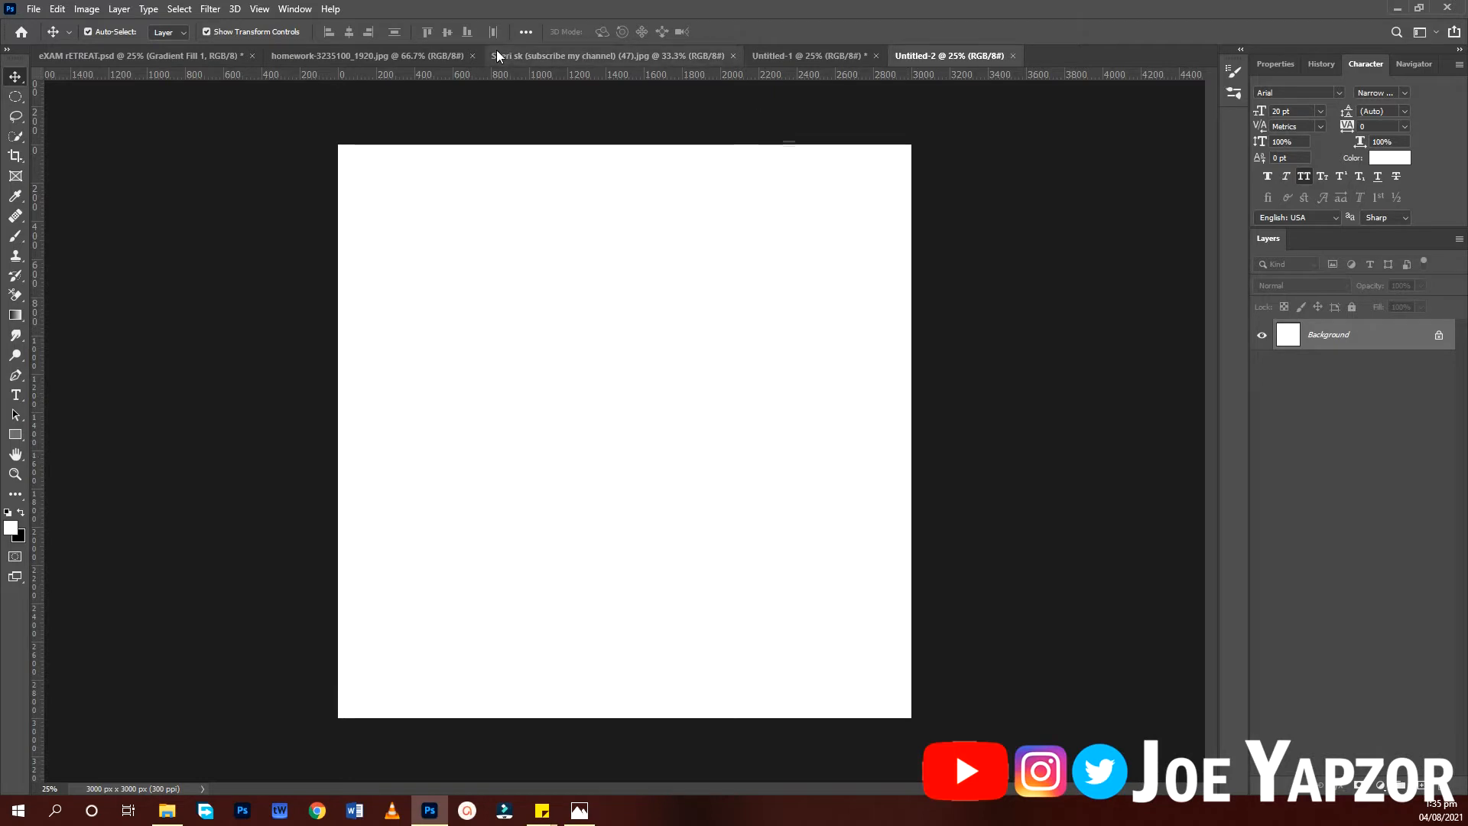
# Copy the homework photo into Untitled-2, enlarge it to cover the whole canvas and centre it.
pyautogui.click(368, 50)
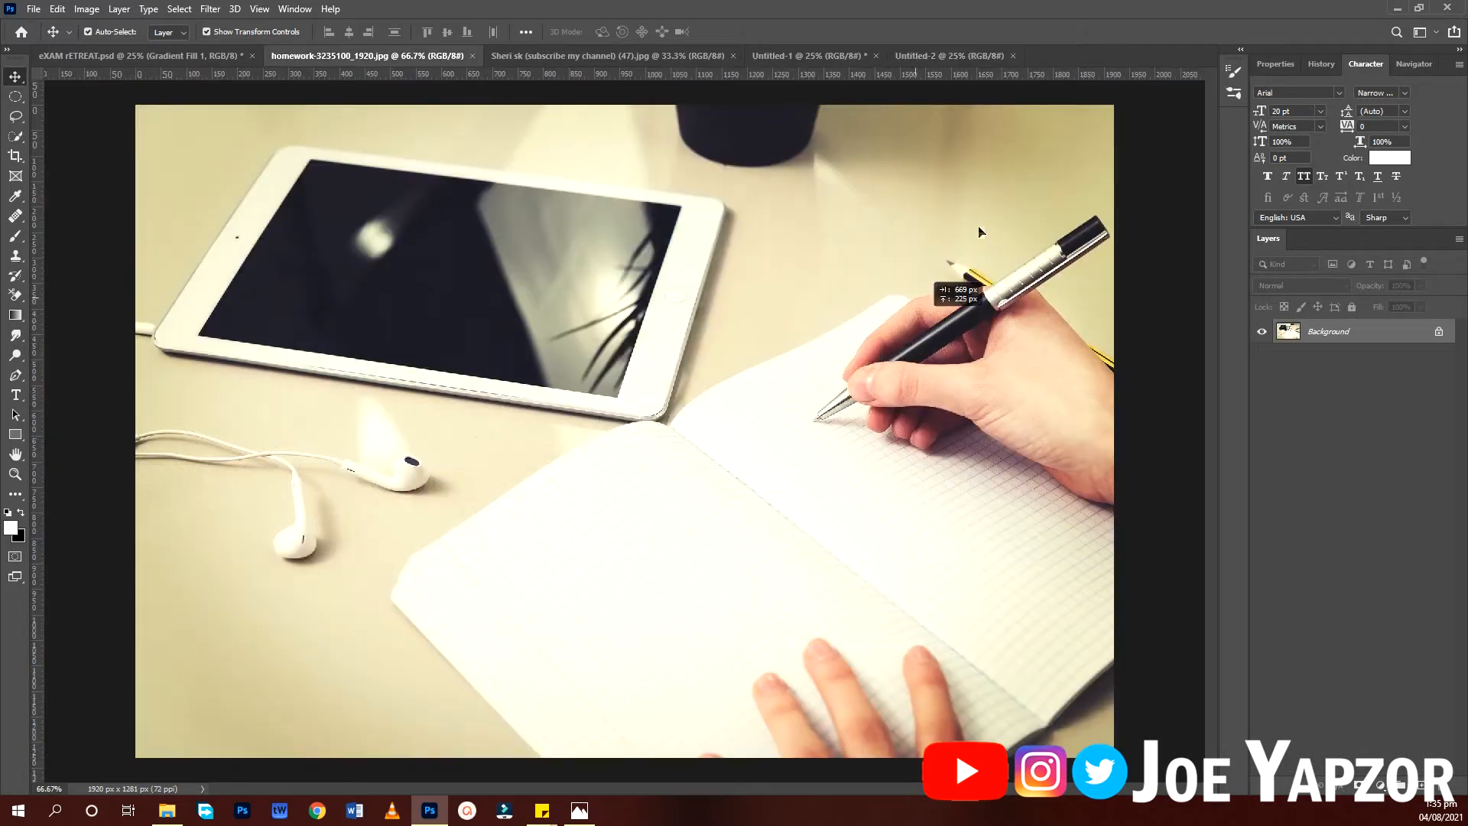
pyautogui.moveTo(921, 47); pyautogui.dragTo(527, 436)
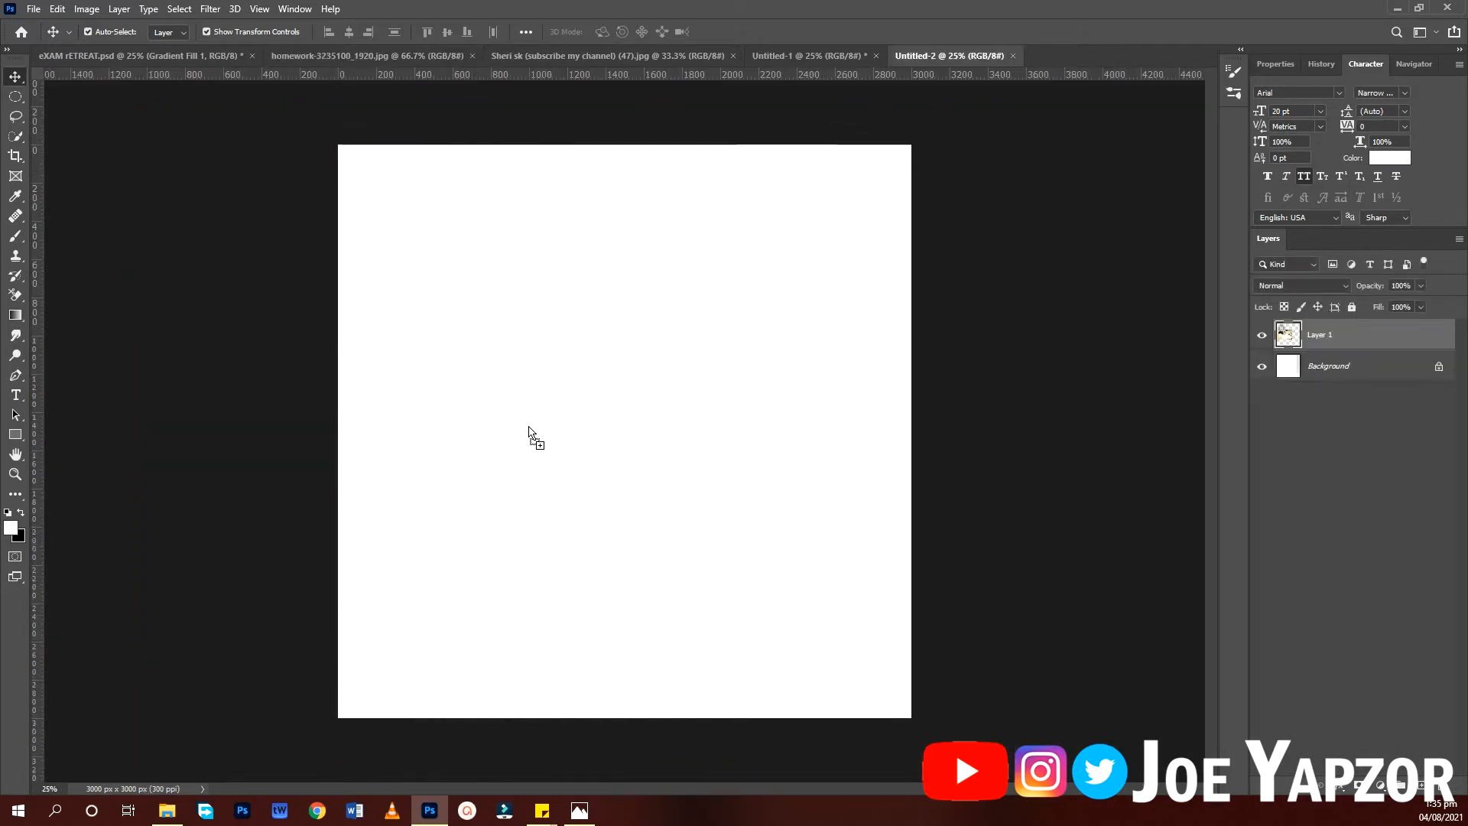
pyautogui.moveTo(712, 548); pyautogui.dragTo(971, 718)
pyautogui.moveTo(654, 628); pyautogui.dragTo(750, 633)
pyautogui.press('Return')
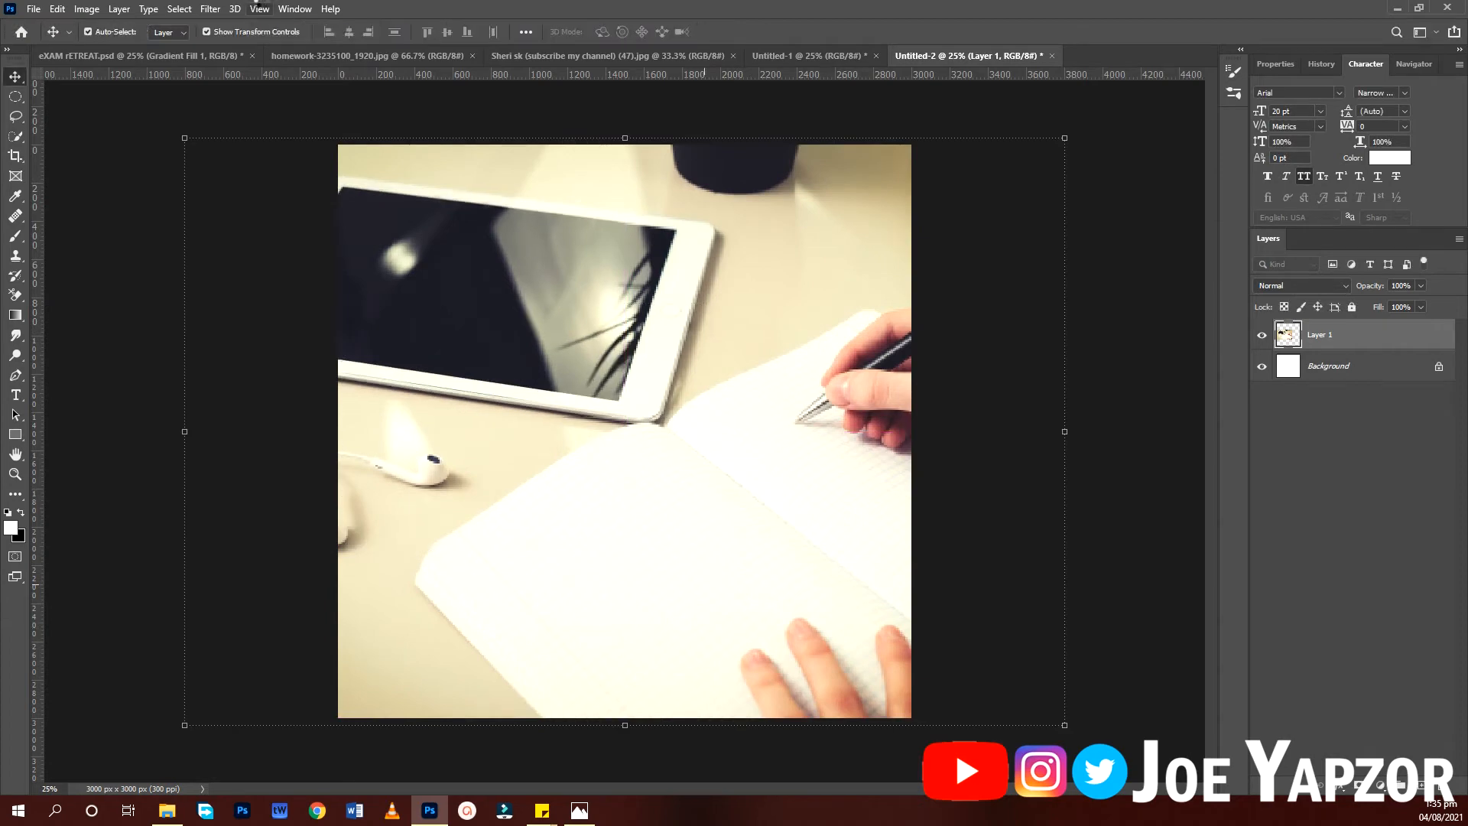
# Add a vertical guide at 50% of the canvas width.
pyautogui.click(259, 8)
pyautogui.click(557, 348)
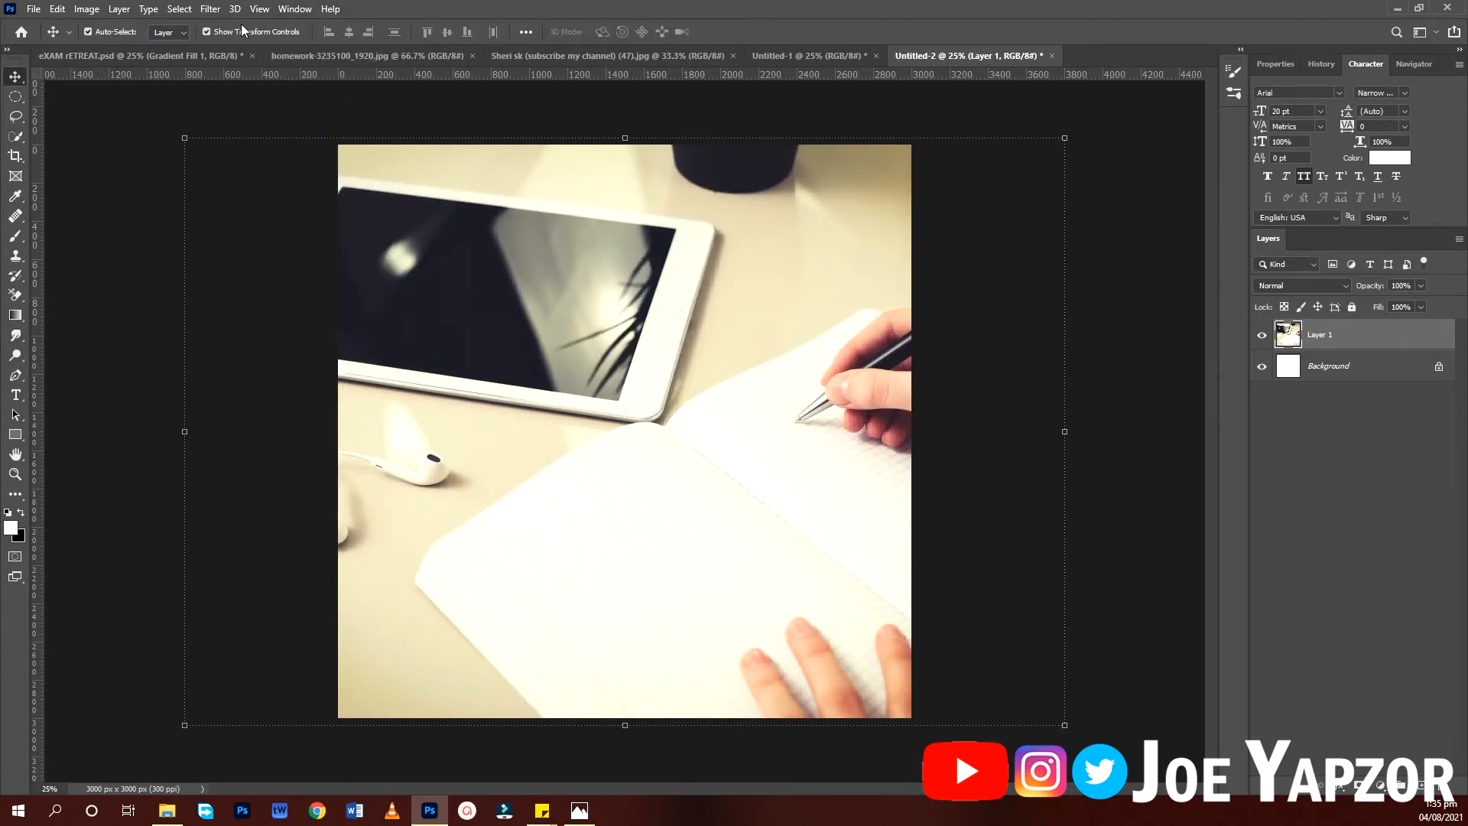
pyautogui.click(259, 8)
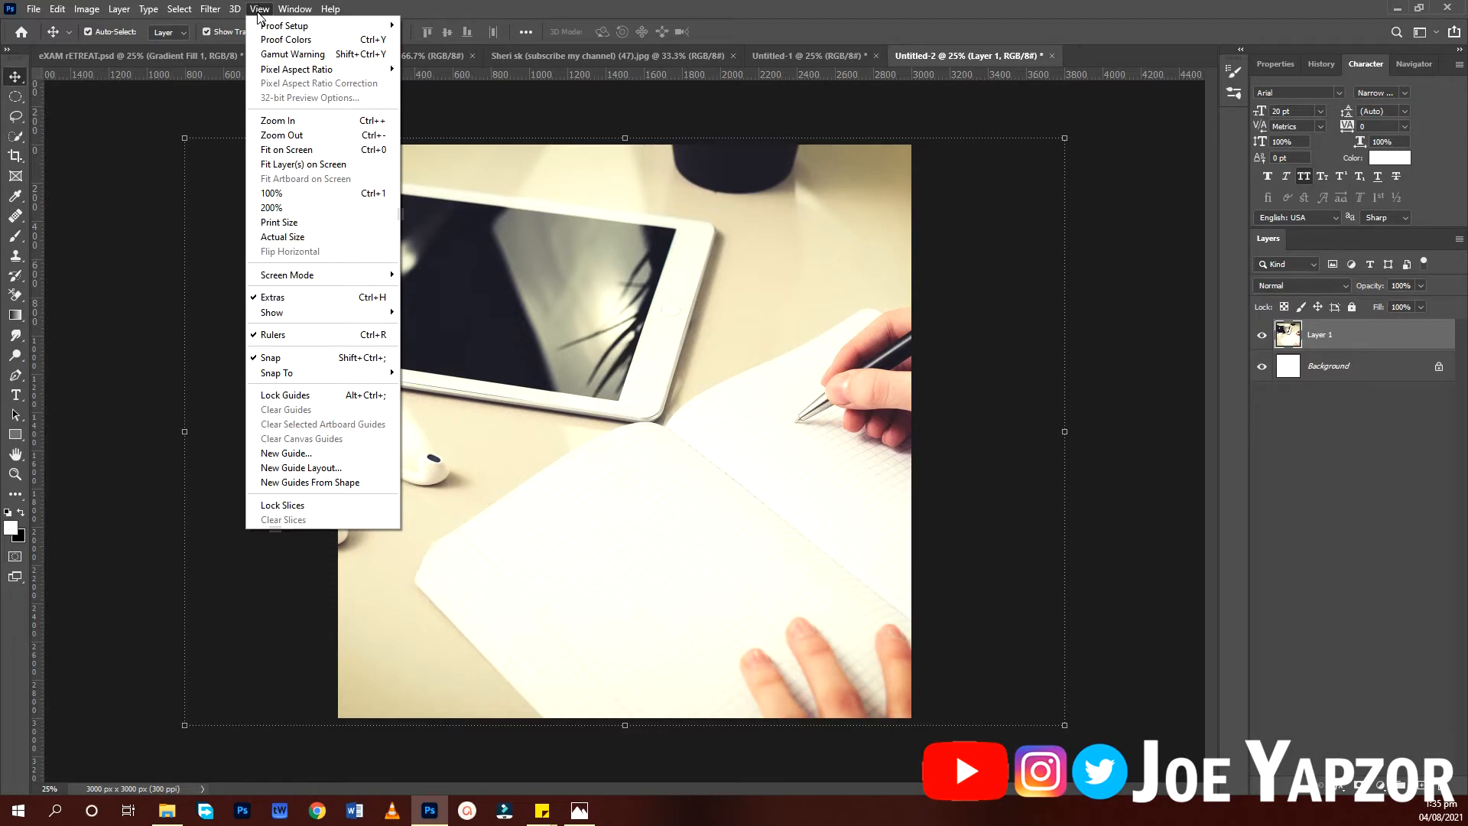
pyautogui.click(288, 453)
pyautogui.write('50')
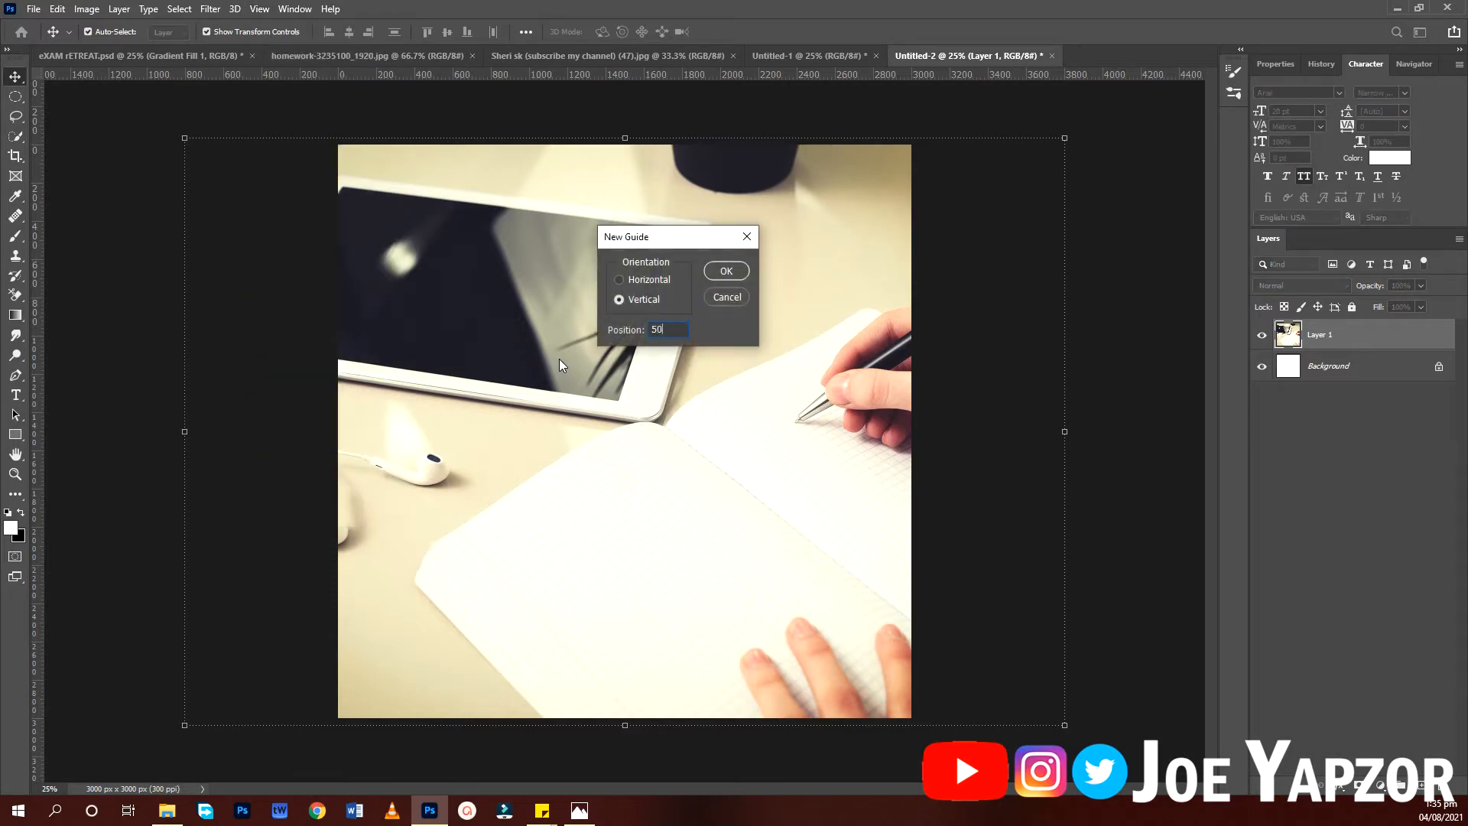
pyautogui.write('%')
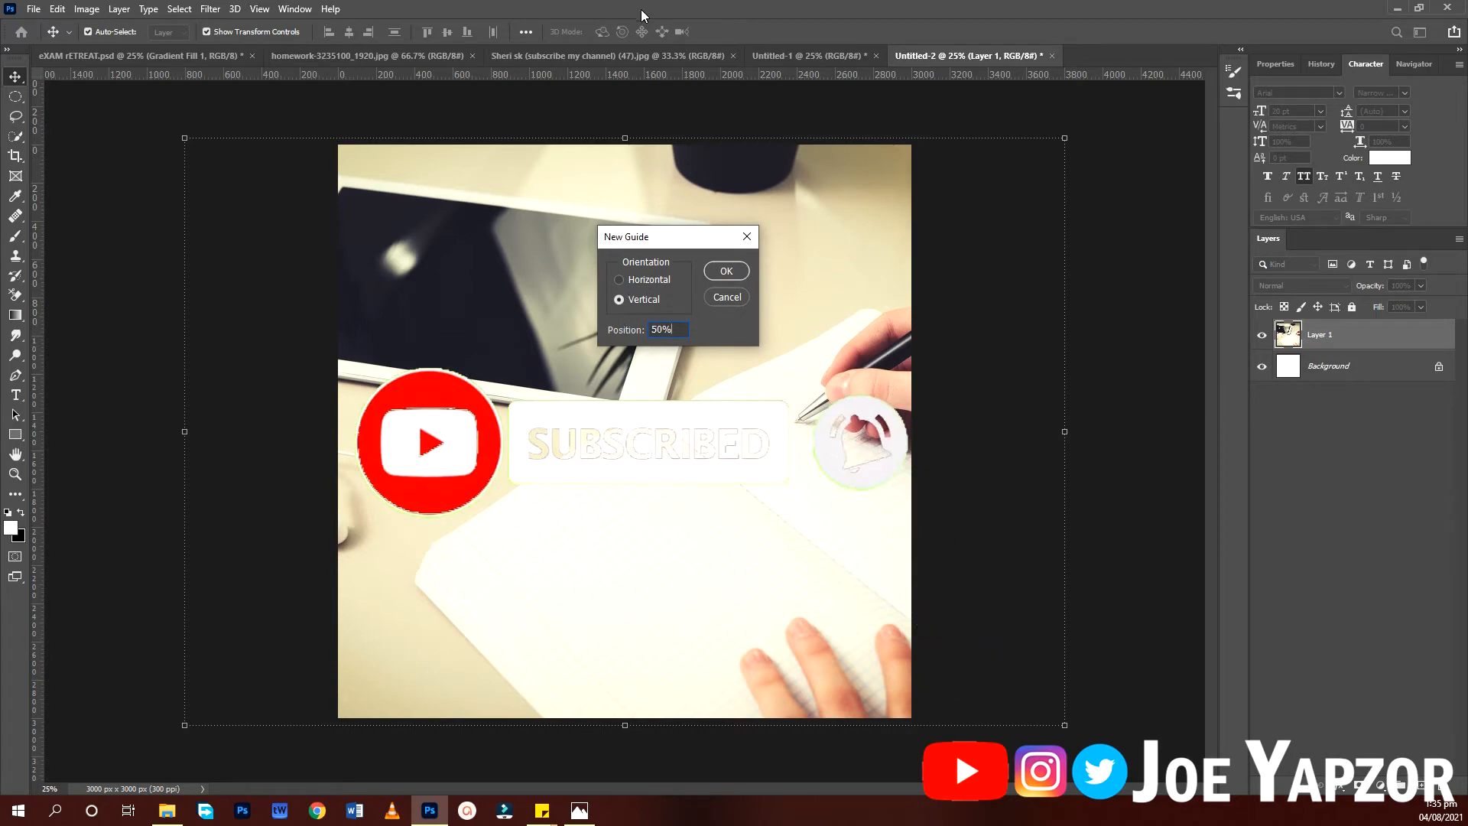
pyautogui.click(725, 270)
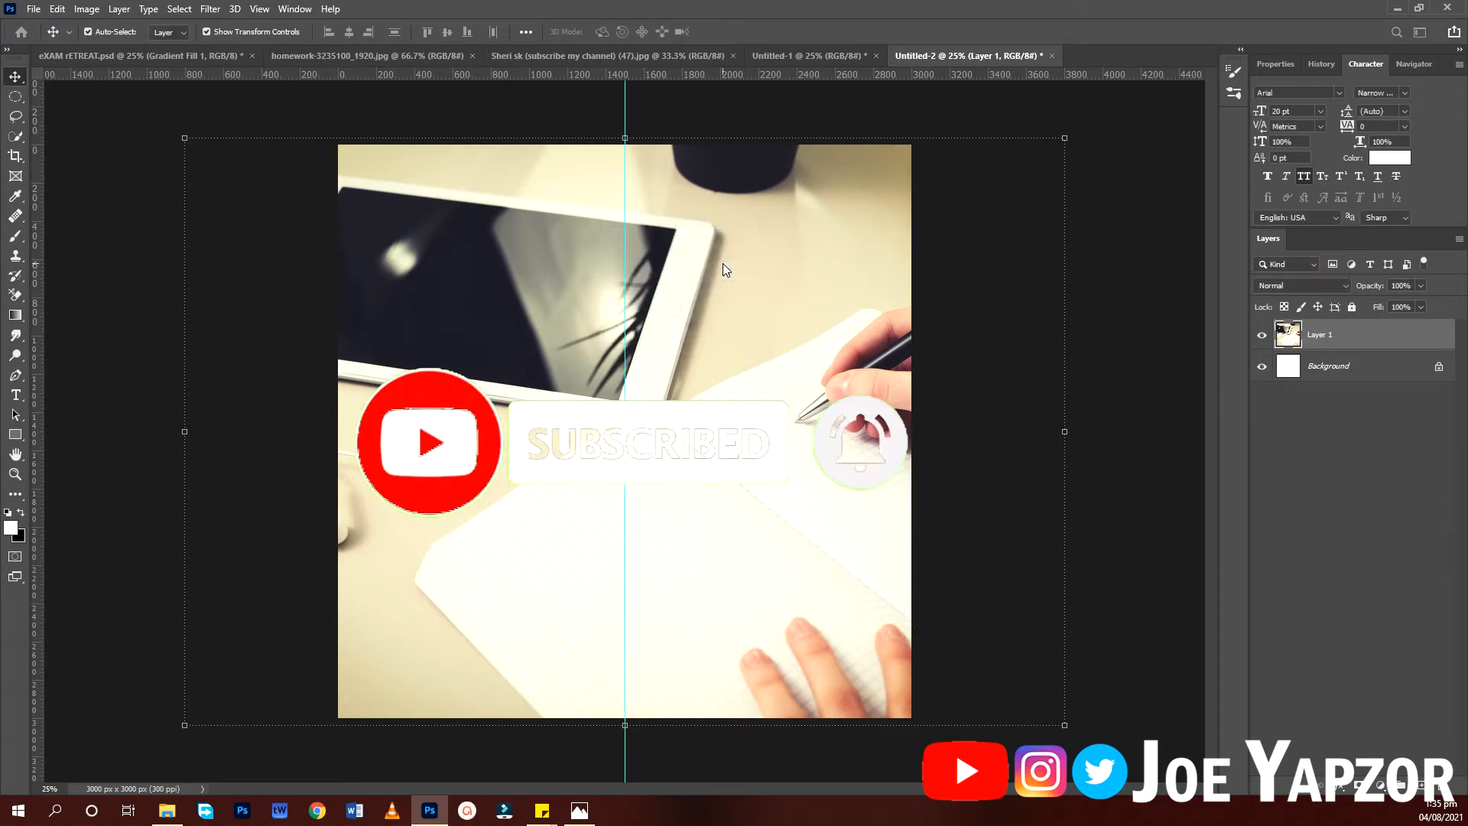
# Scale the homework photo layer to 97.90% so it fits the canvas height, centred on the guide.
pyautogui.moveTo(721, 429); pyautogui.dragTo(719, 433)
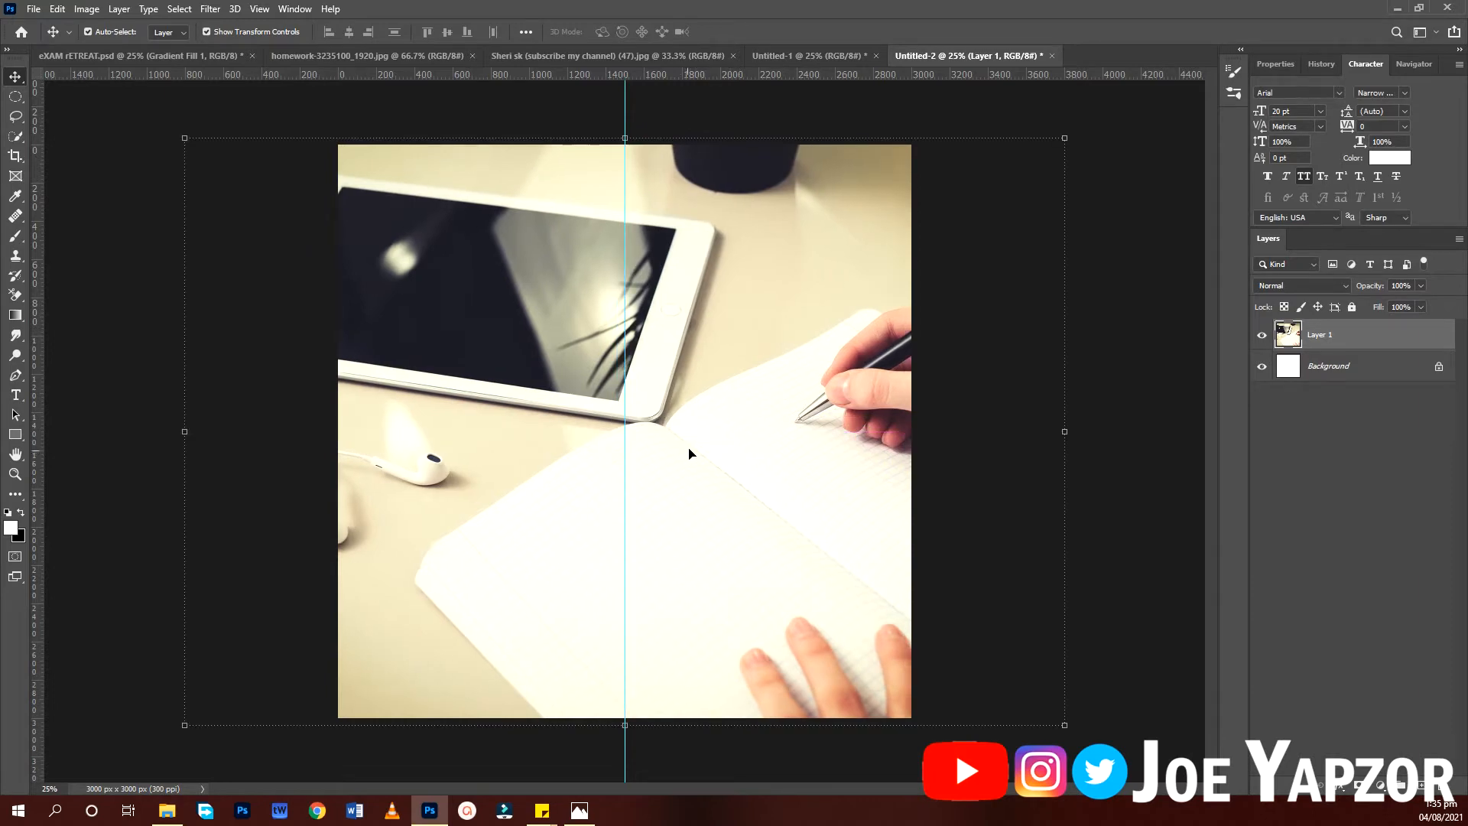
pyautogui.moveTo(1062, 724); pyautogui.dragTo(1045, 712)
pyautogui.moveTo(905, 616); pyautogui.dragTo(913, 621)
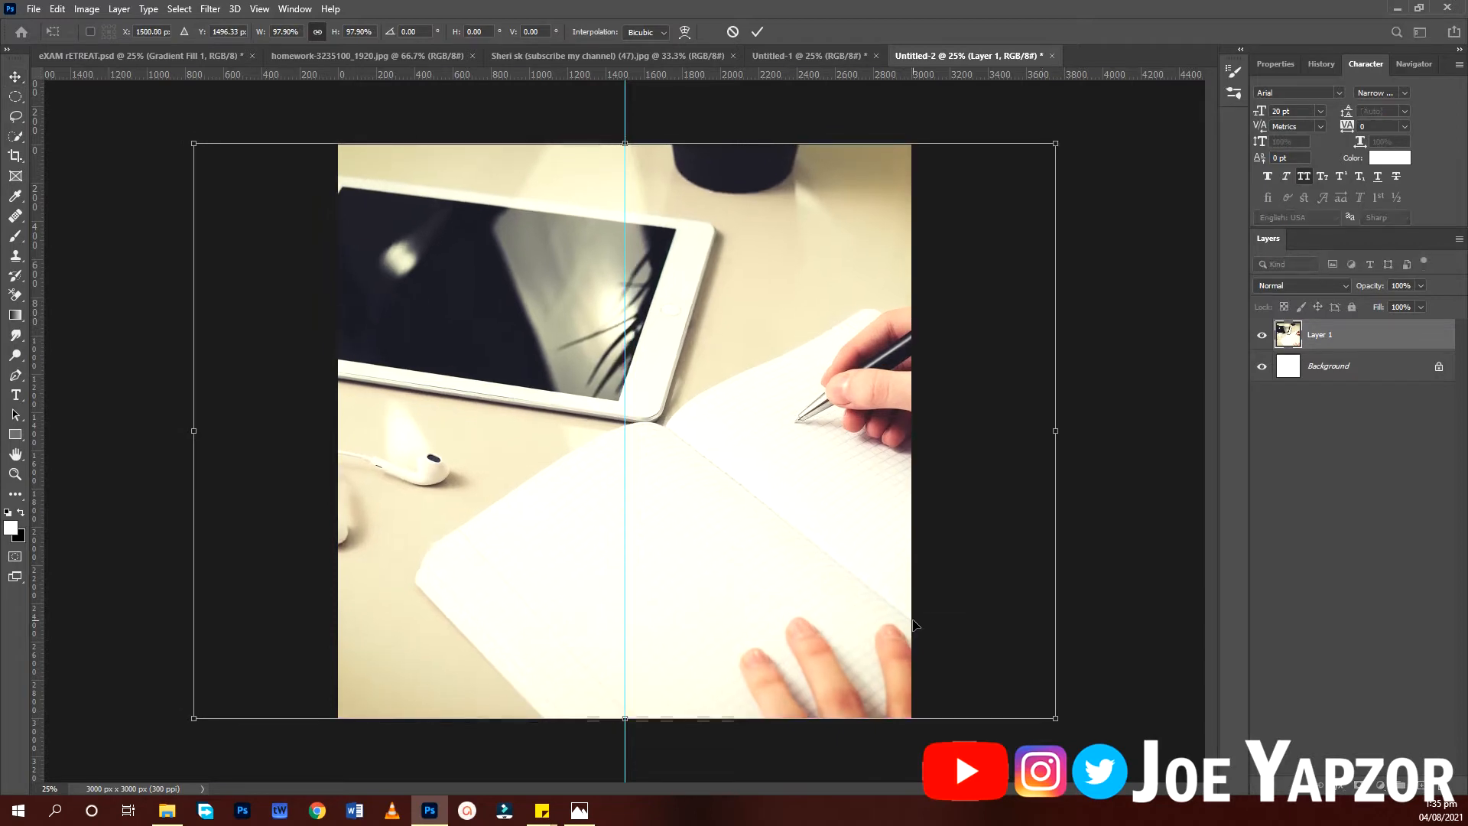
pyautogui.press('Return')
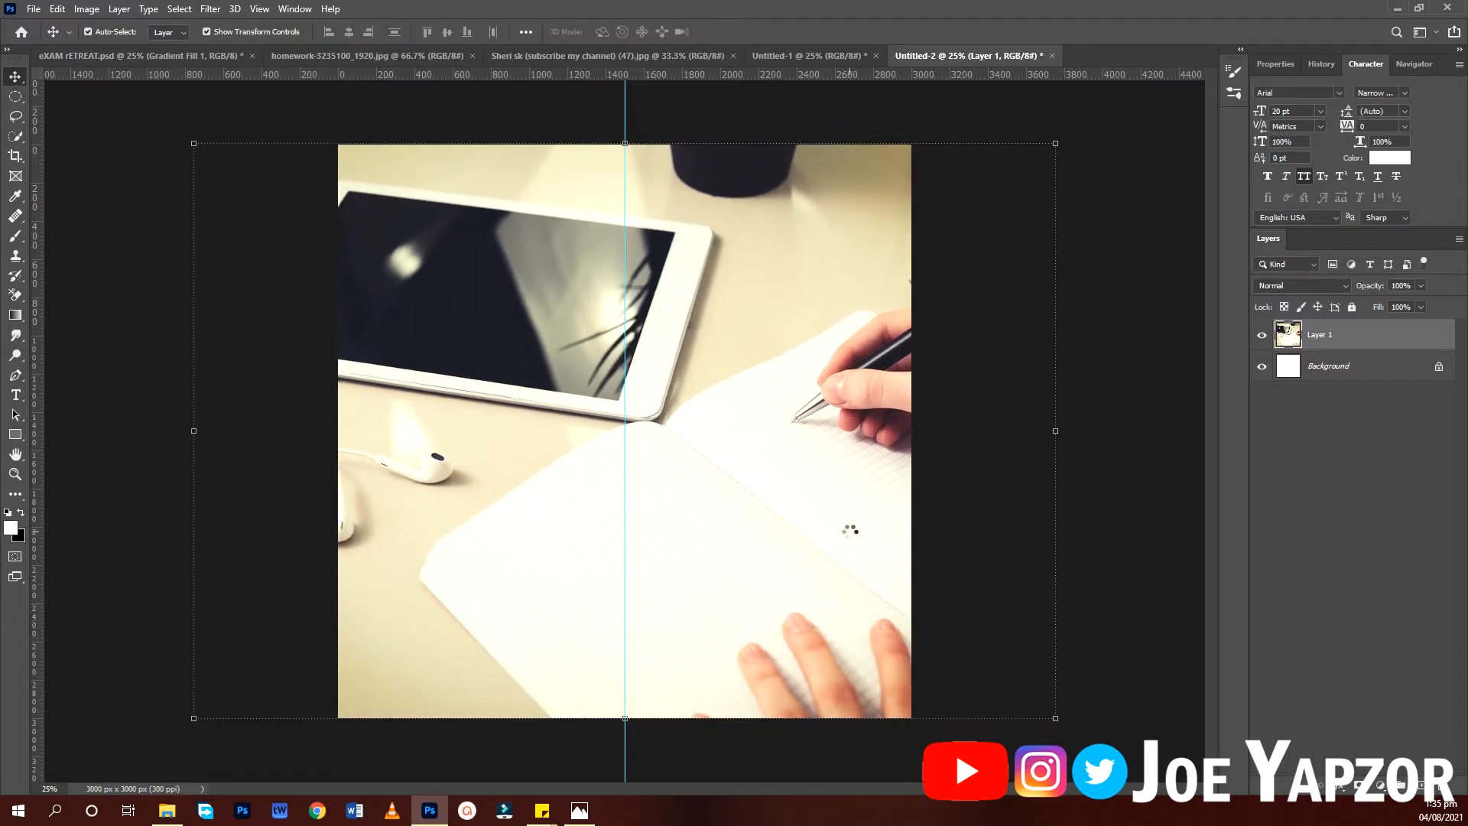
# Flip the homework photo horizontally and lock its layer.
pyautogui.hotkey('ctrl', 't')
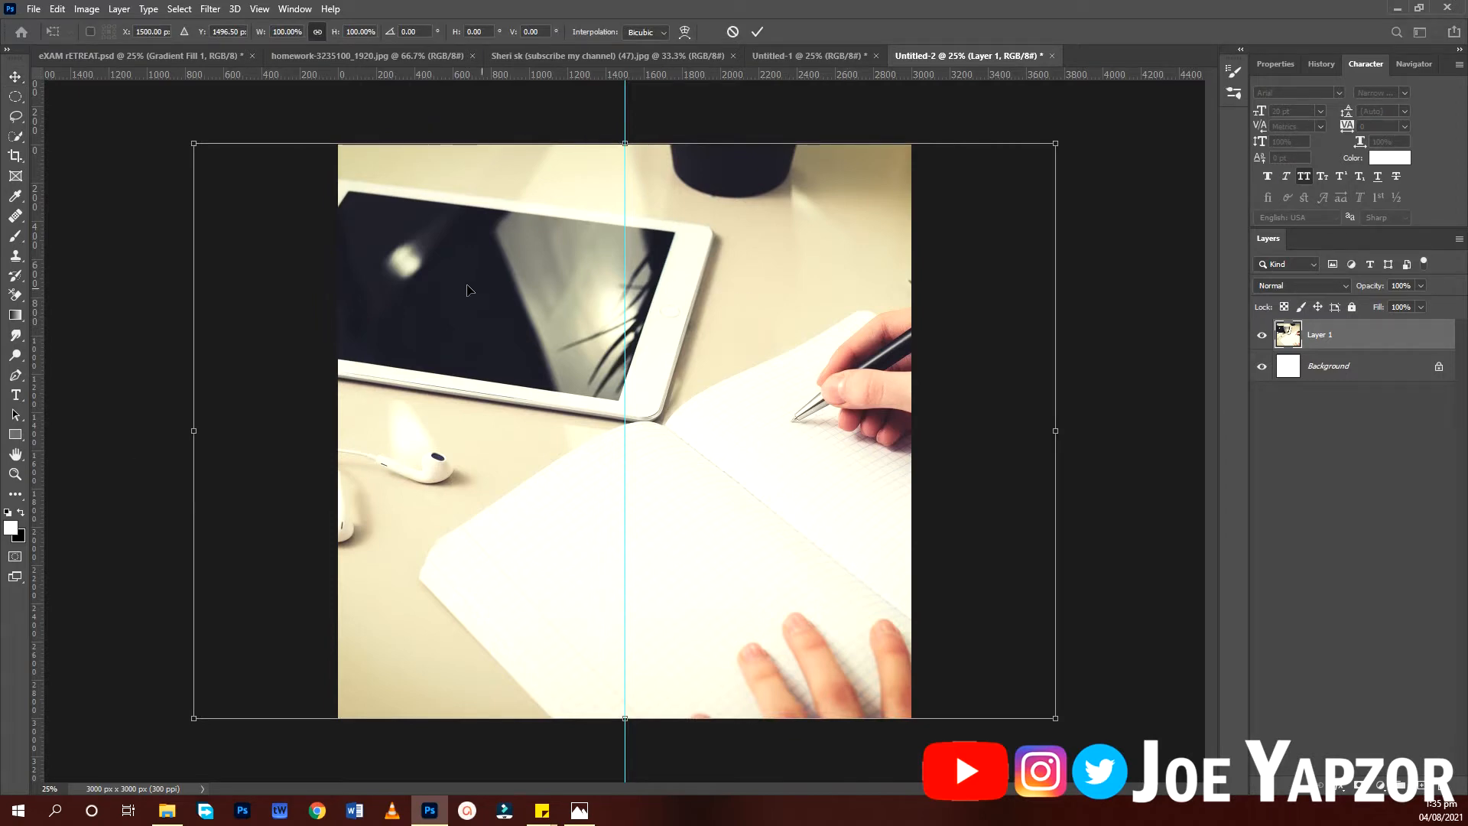
pyautogui.rightClick(552, 338)
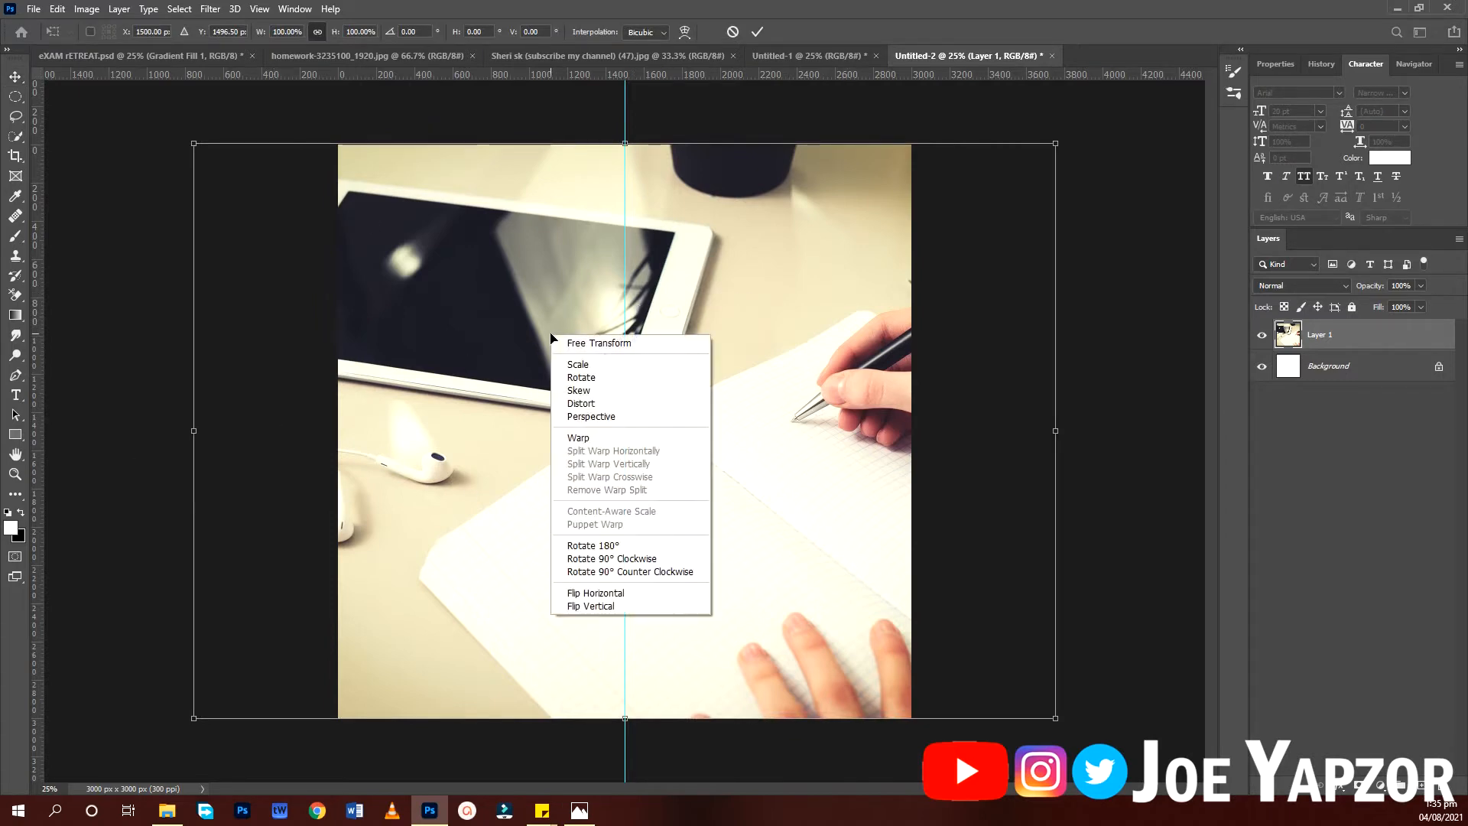
pyautogui.click(575, 594)
pyautogui.press('Return')
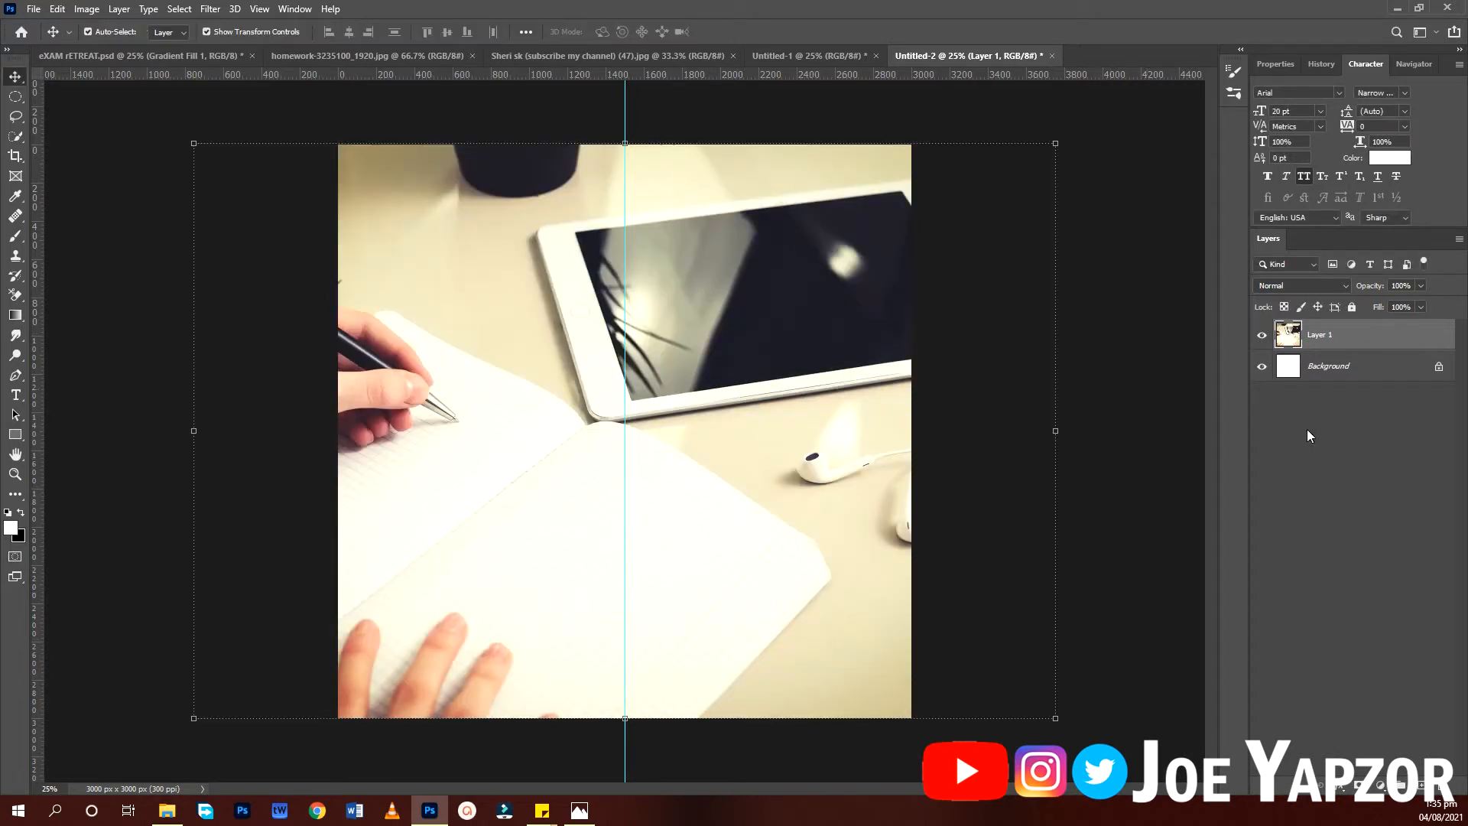
pyautogui.hotkey('ctrl', '/')
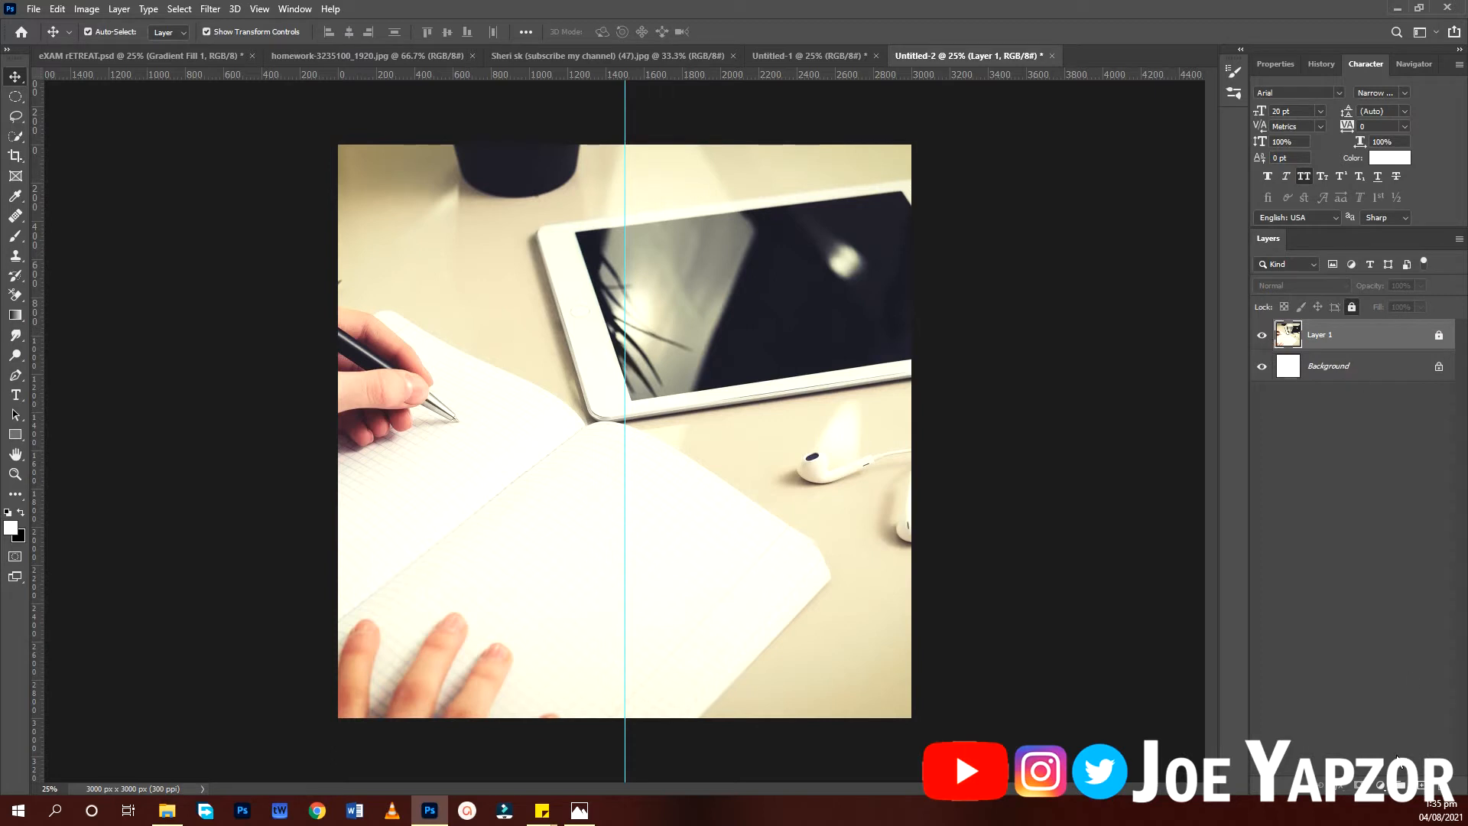
# Add a gradient fill layer above the photo using the white-to-transparent Basics preset with the Angle style at 90°.
pyautogui.click(1384, 788)
pyautogui.click(1413, 535)
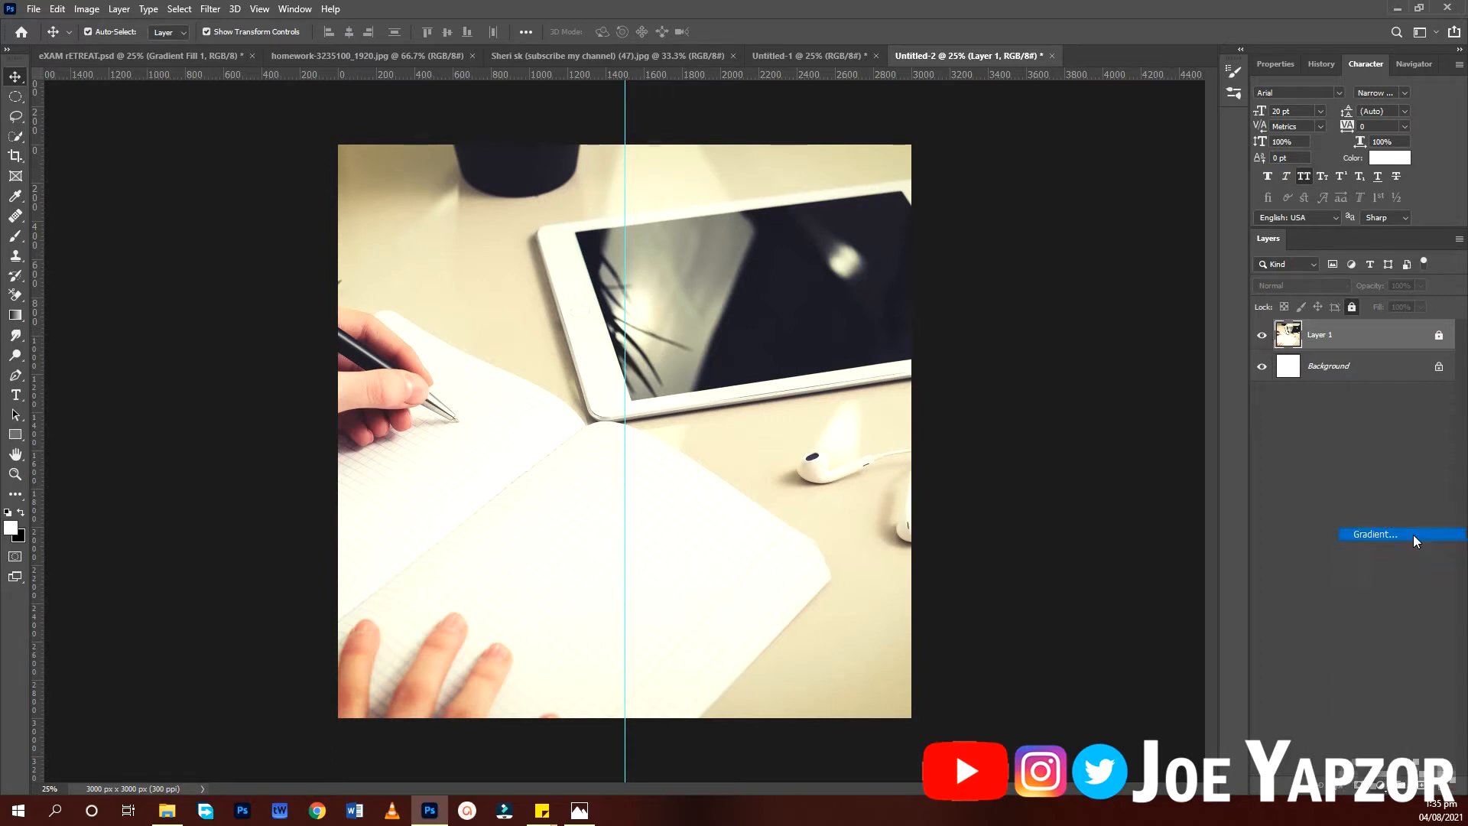
pyautogui.click(1006, 304)
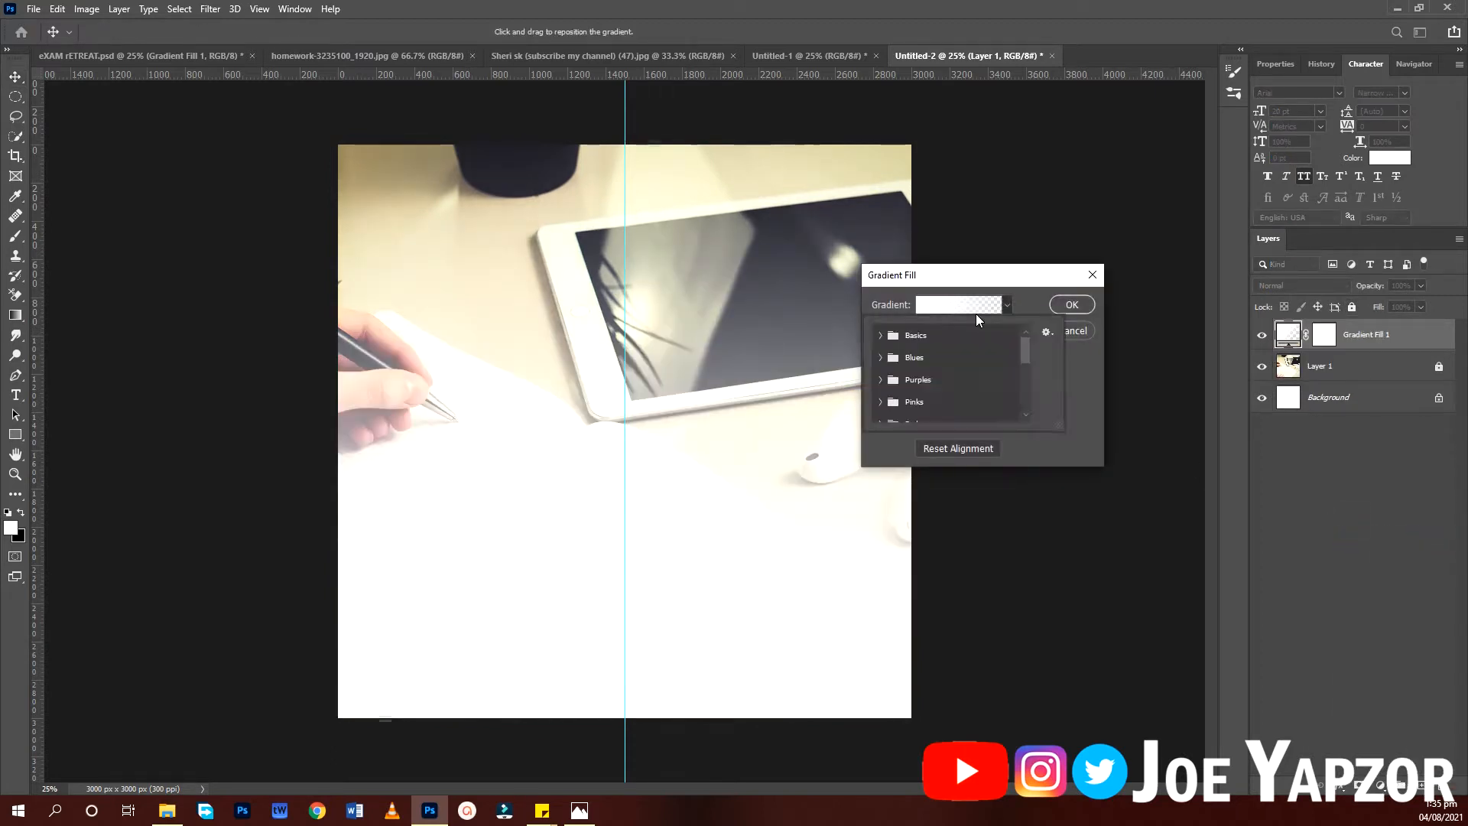
pyautogui.click(881, 336)
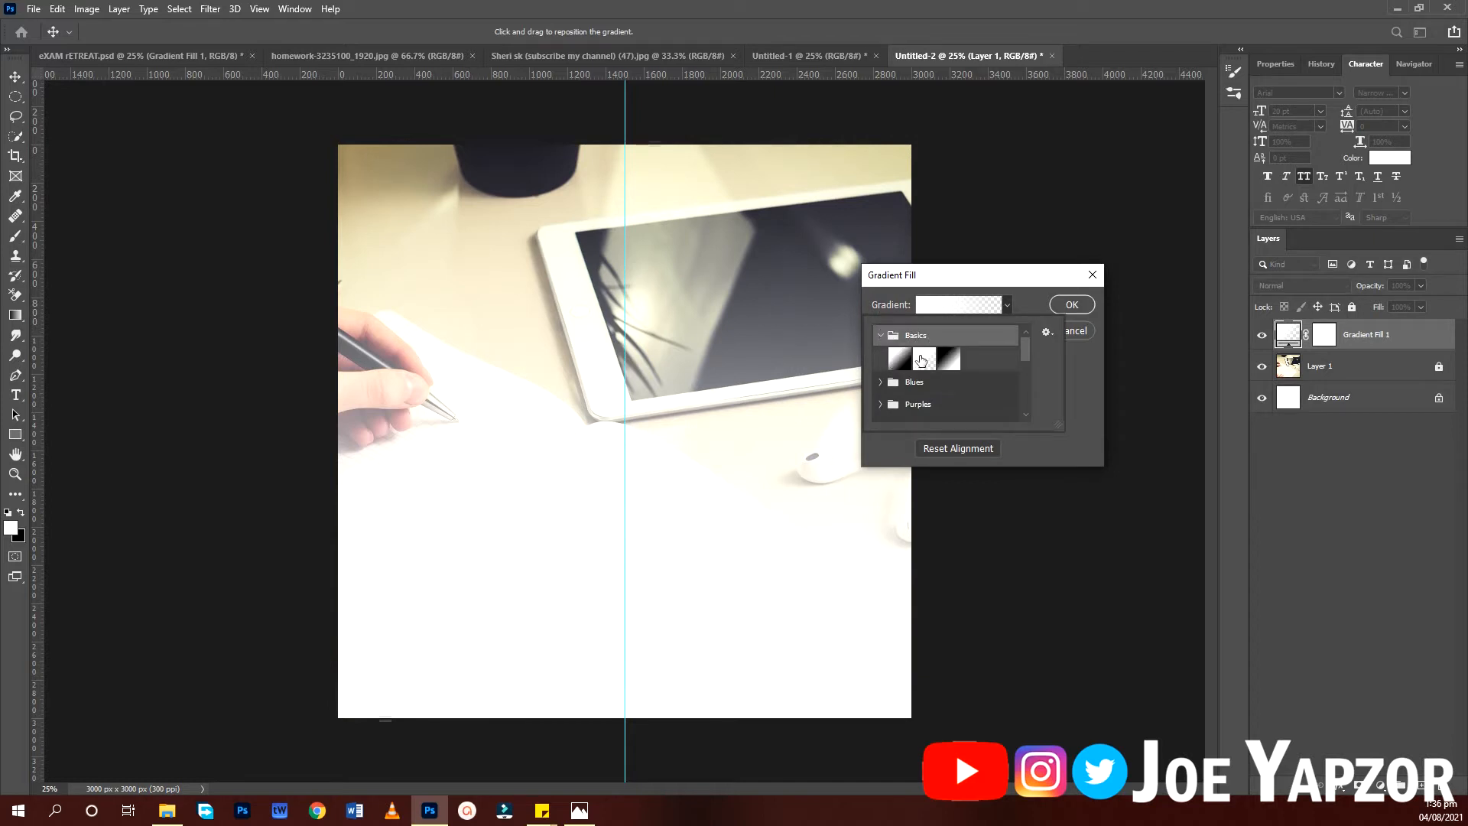
pyautogui.click(922, 359)
pyautogui.click(995, 280)
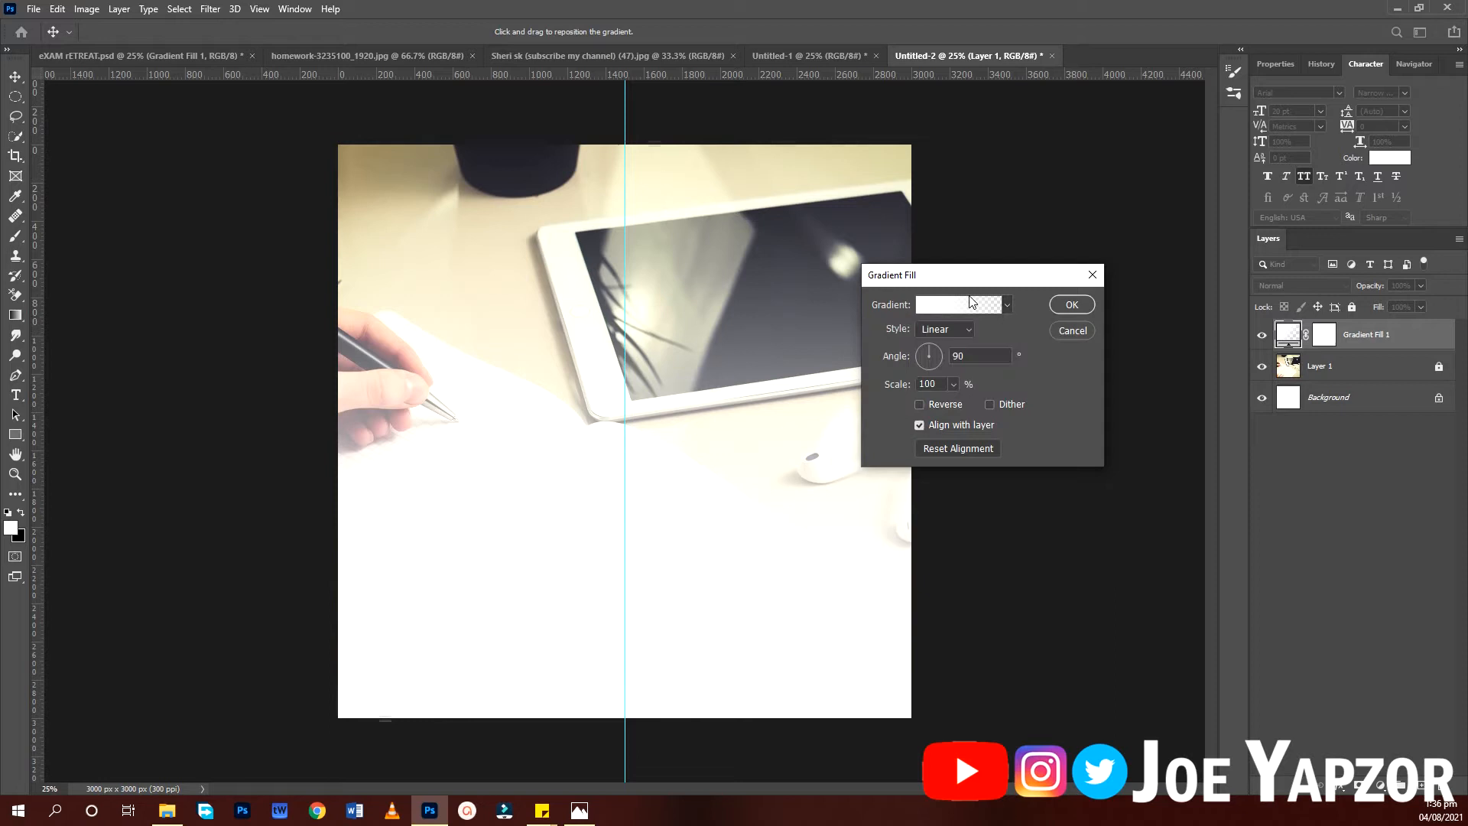
pyautogui.click(946, 331)
pyautogui.click(928, 371)
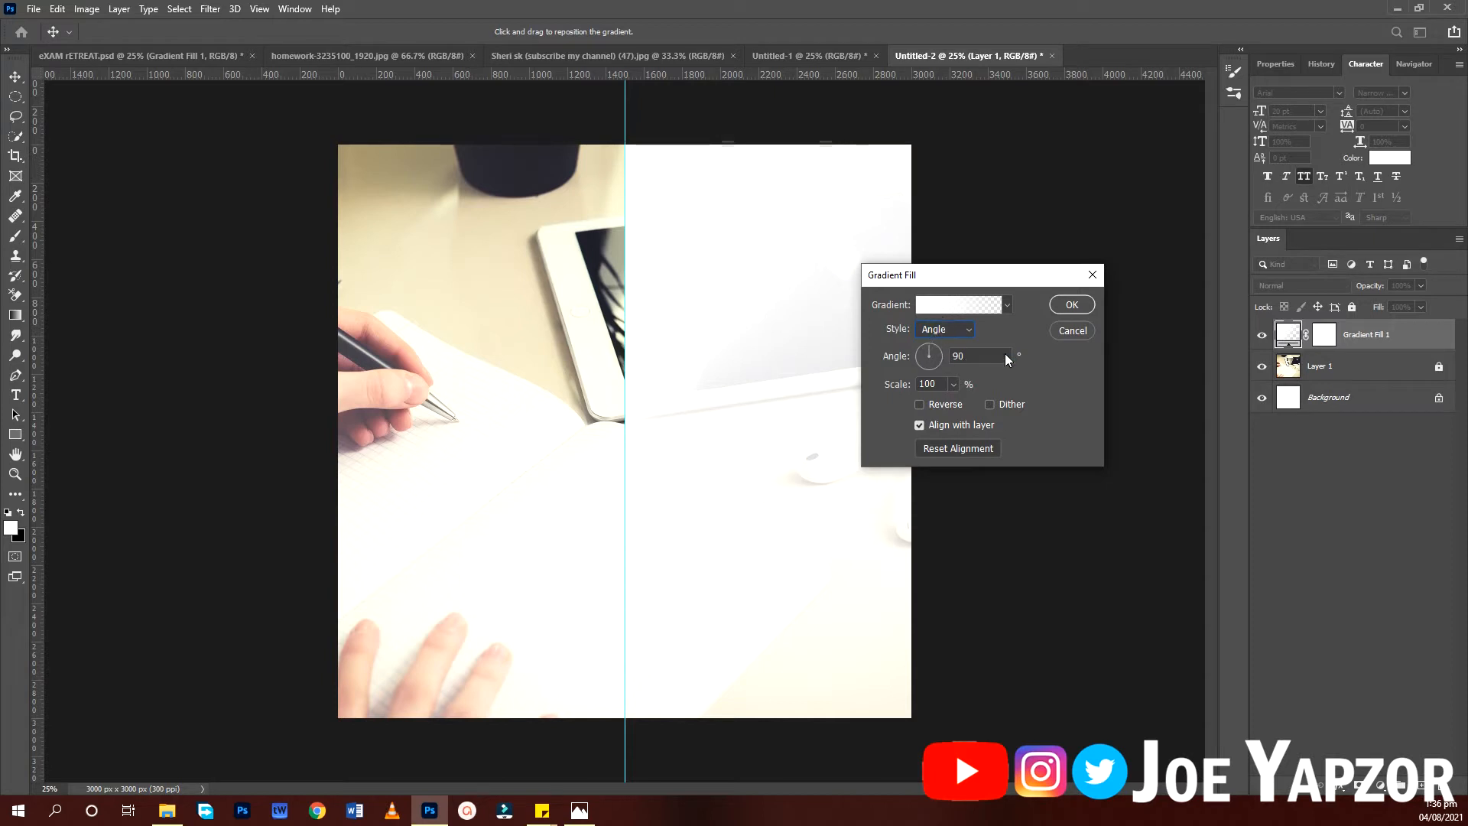
pyautogui.click(1072, 305)
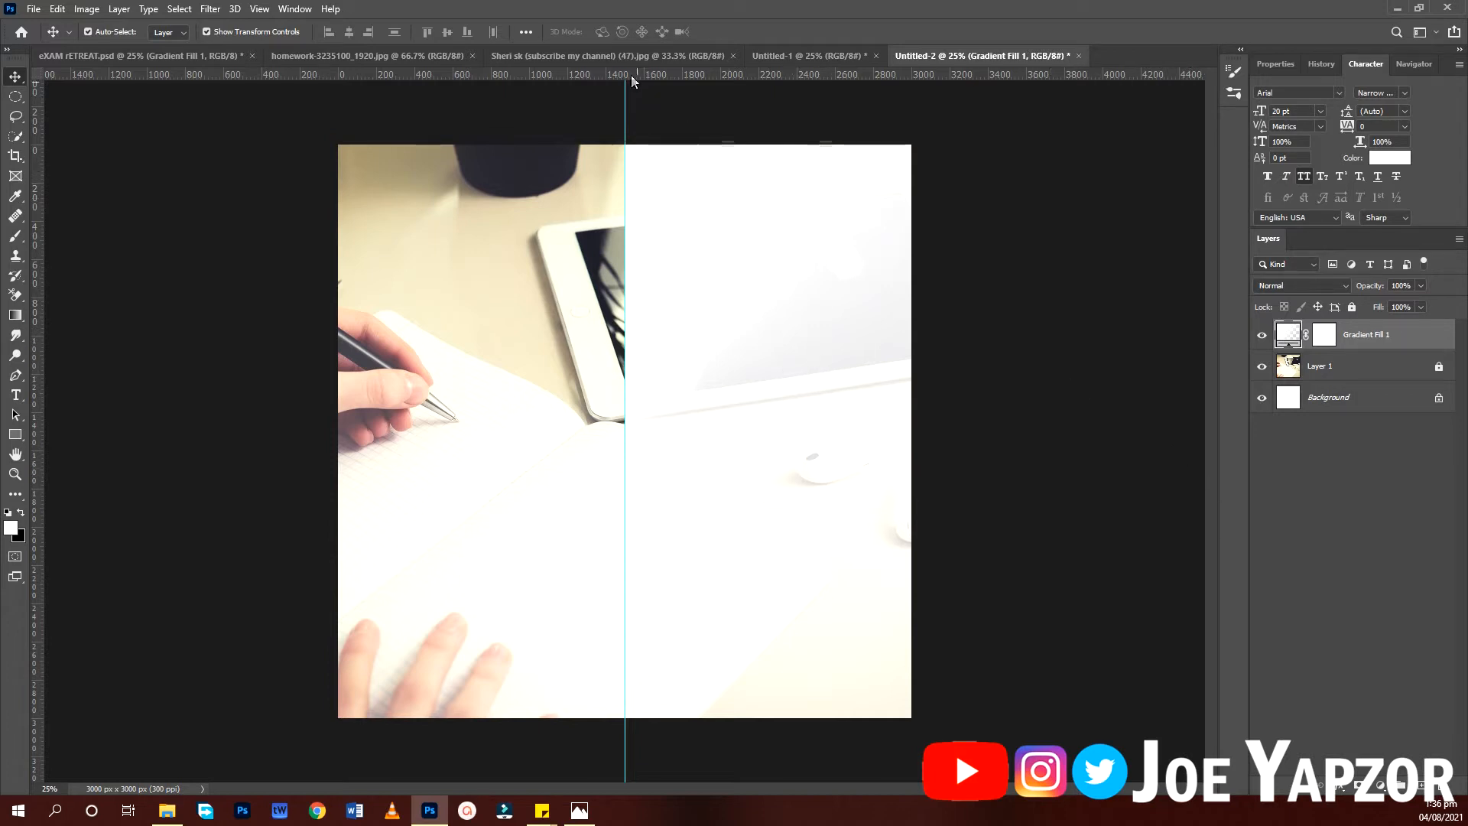
# Copy the colourful blurred image into Untitled-2 above the gradient fill and place it across the middle of the canvas.
pyautogui.click(614, 56)
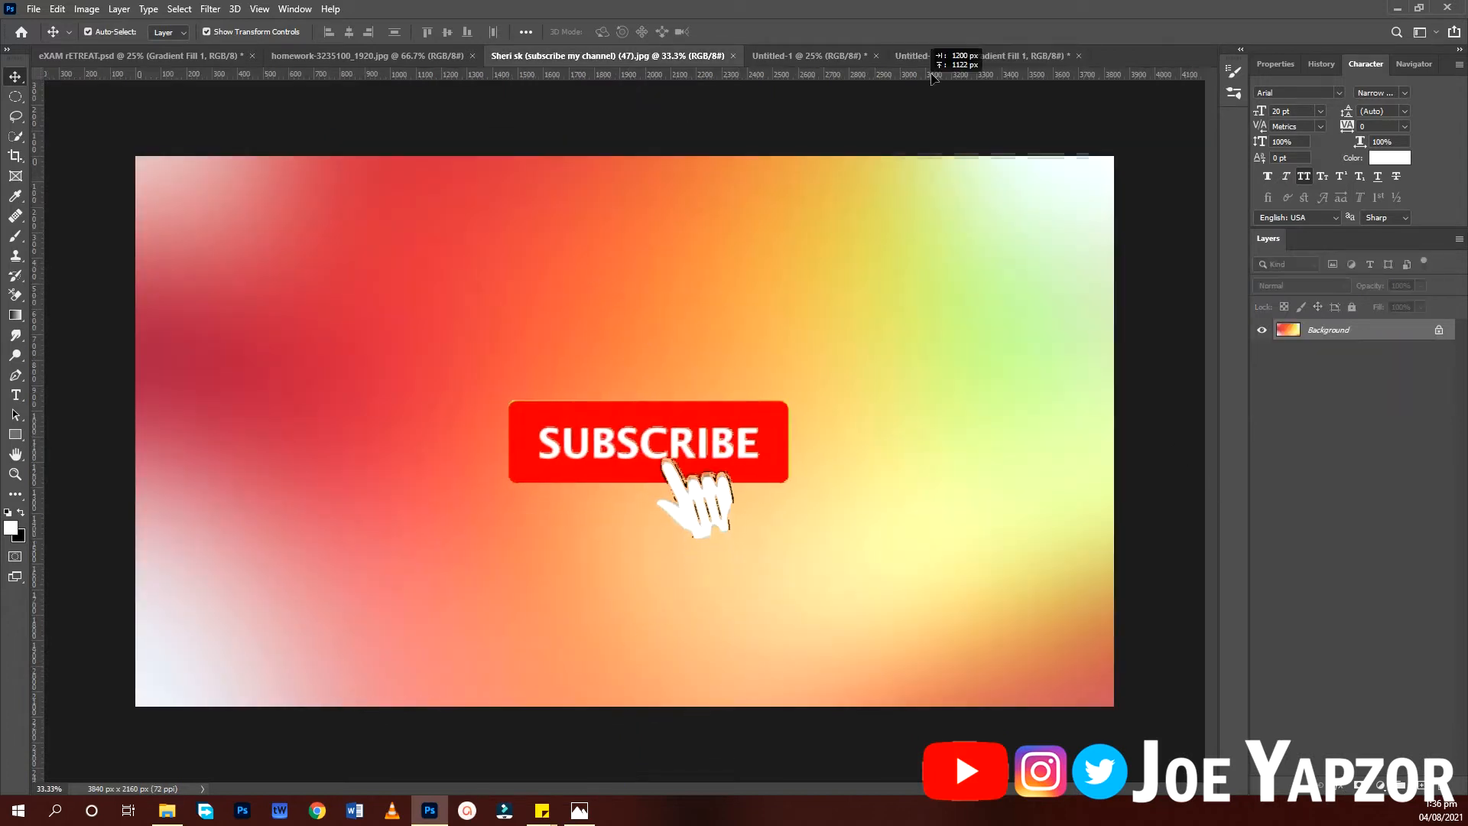
pyautogui.moveTo(933, 77); pyautogui.dragTo(601, 327)
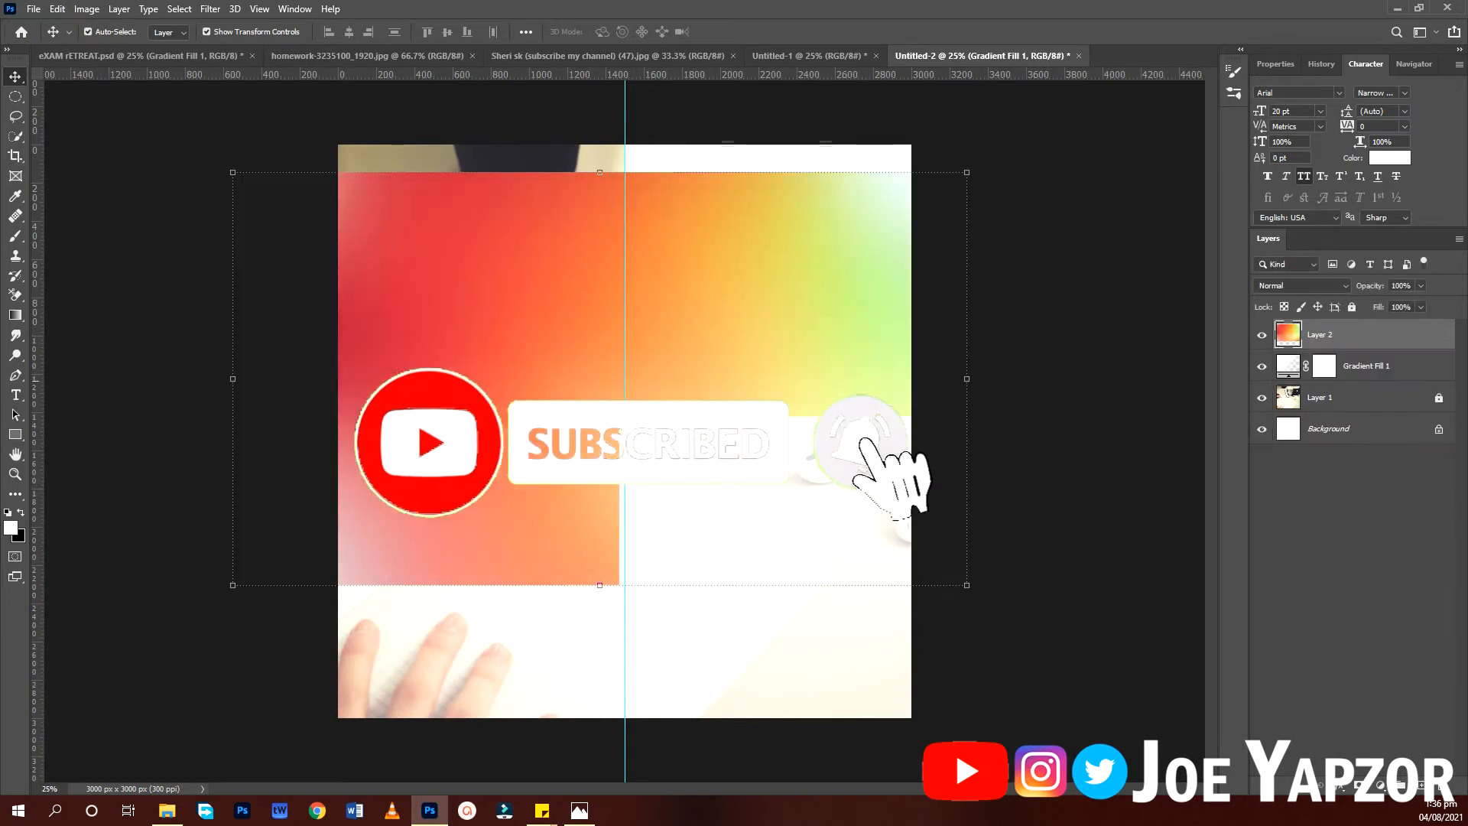
pyautogui.moveTo(704, 452); pyautogui.dragTo(700, 485)
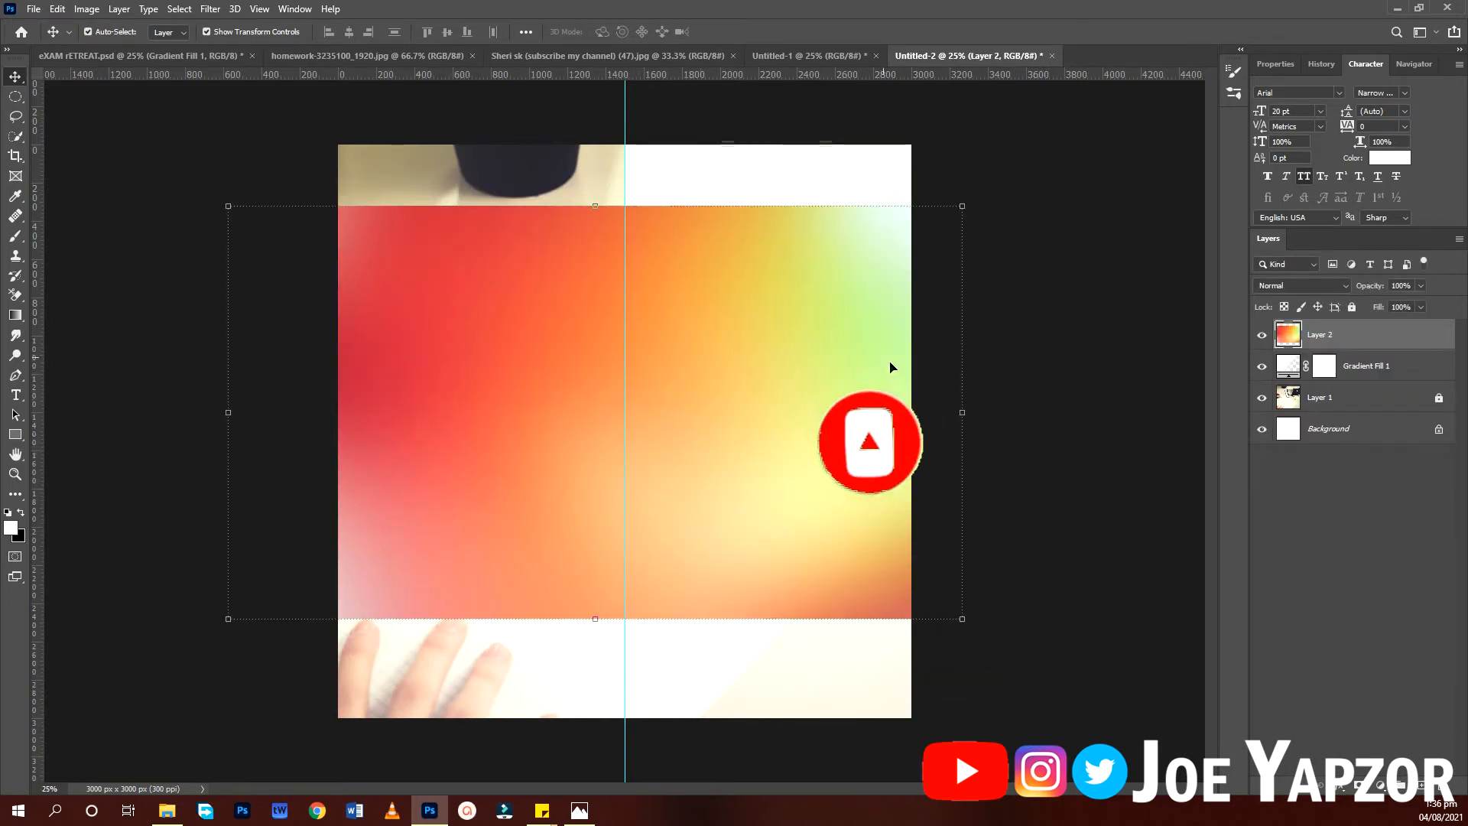
# Centre the colourful blurred image on the guide and enlarge it proportionally until it covers the whole canvas.
pyautogui.moveTo(766, 418); pyautogui.dragTo(792, 416)
pyautogui.hotkey('ctrl', 't')
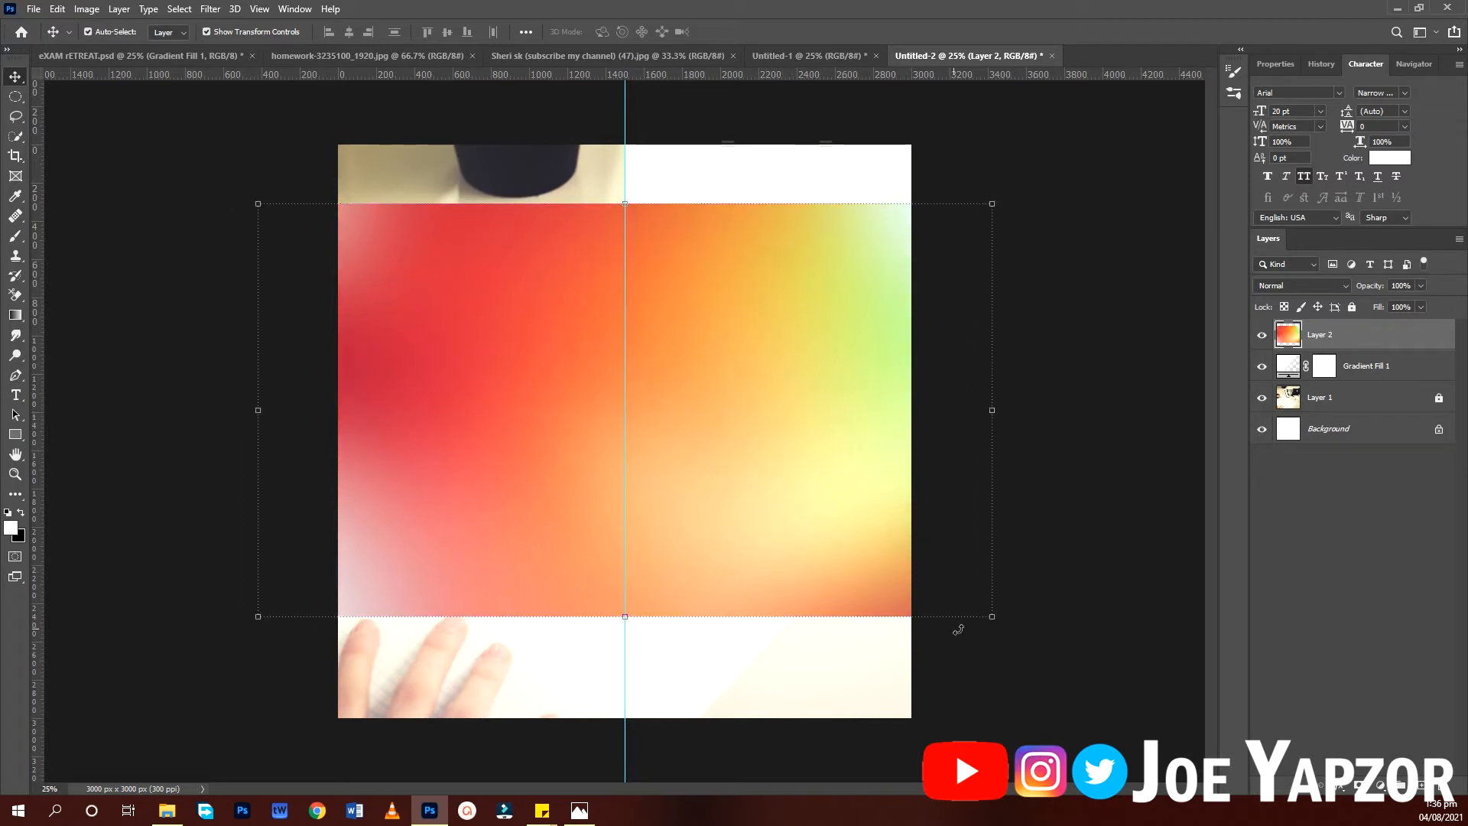
pyautogui.moveTo(992, 614); pyautogui.dragTo(1139, 736)
pyautogui.moveTo(815, 511); pyautogui.dragTo(813, 537)
pyautogui.press('Return')
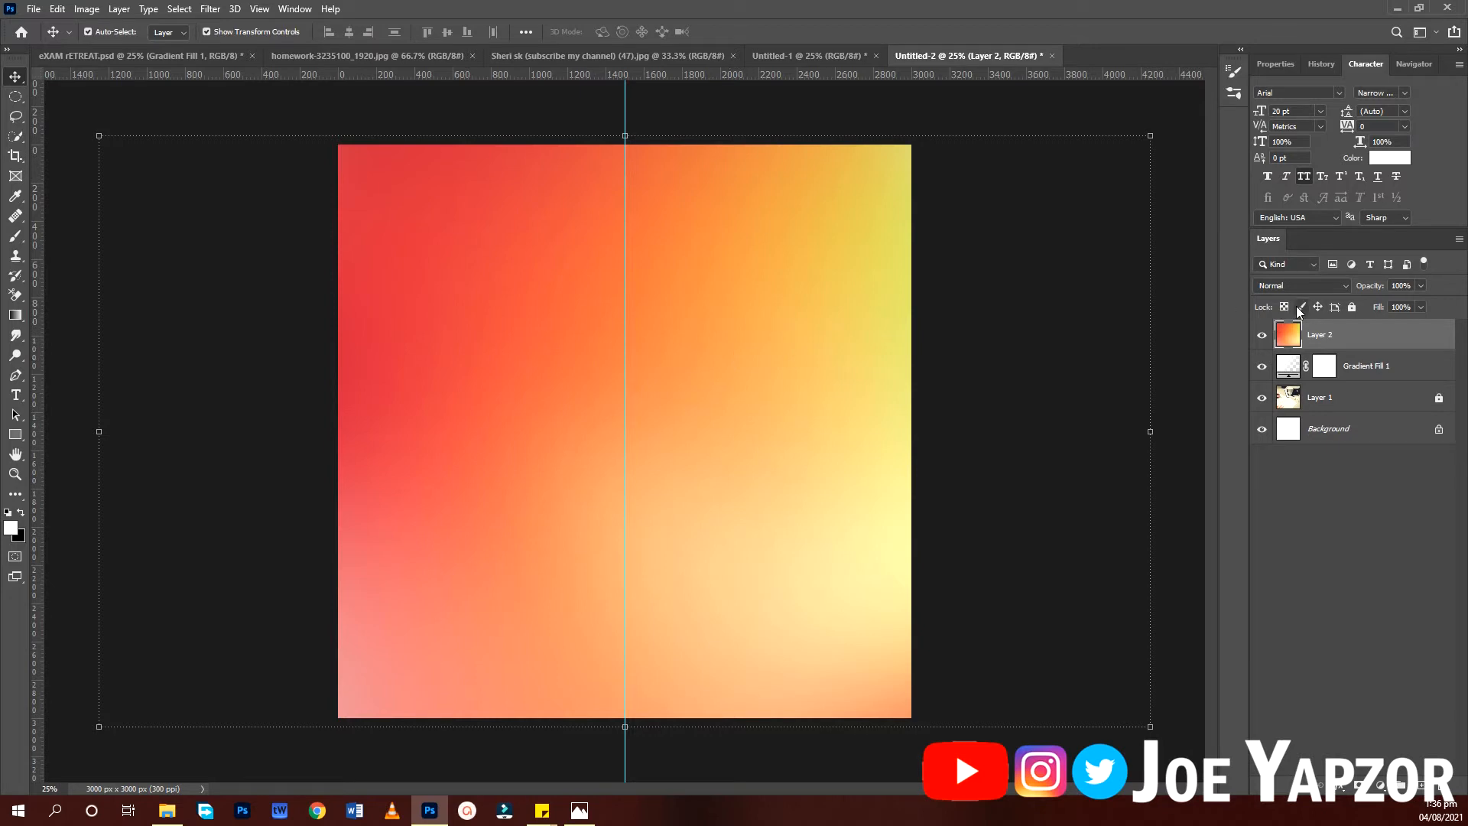
# Try successive blend modes on the colourful image layer and set it to Subtract.
pyautogui.click(1310, 286)
pyautogui.click(1310, 286)
pyautogui.scroll(-2, 1310, 286)
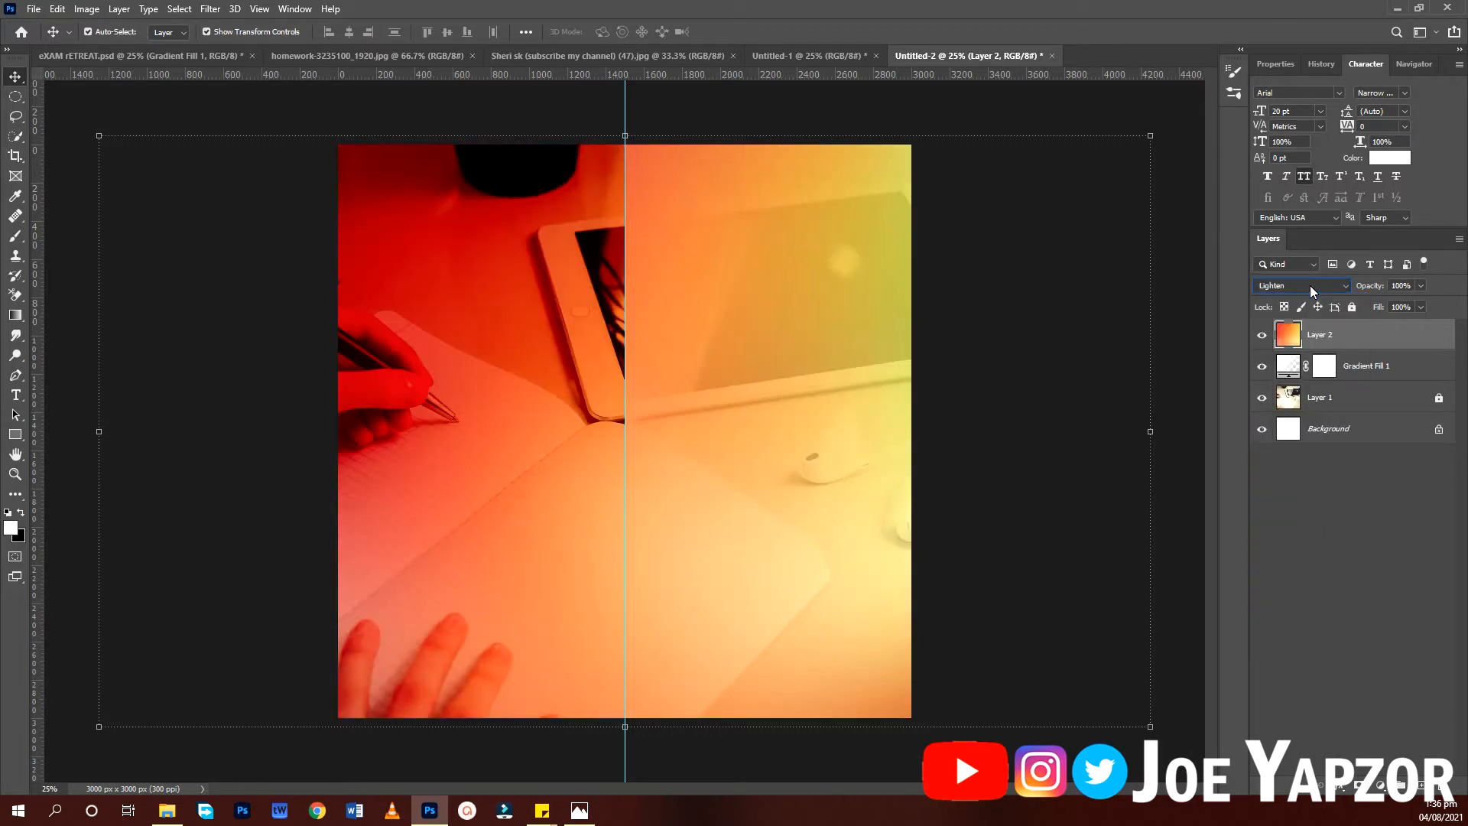
pyautogui.scroll(-1, 1310, 286)
pyautogui.scroll(-1, 1310, 286)
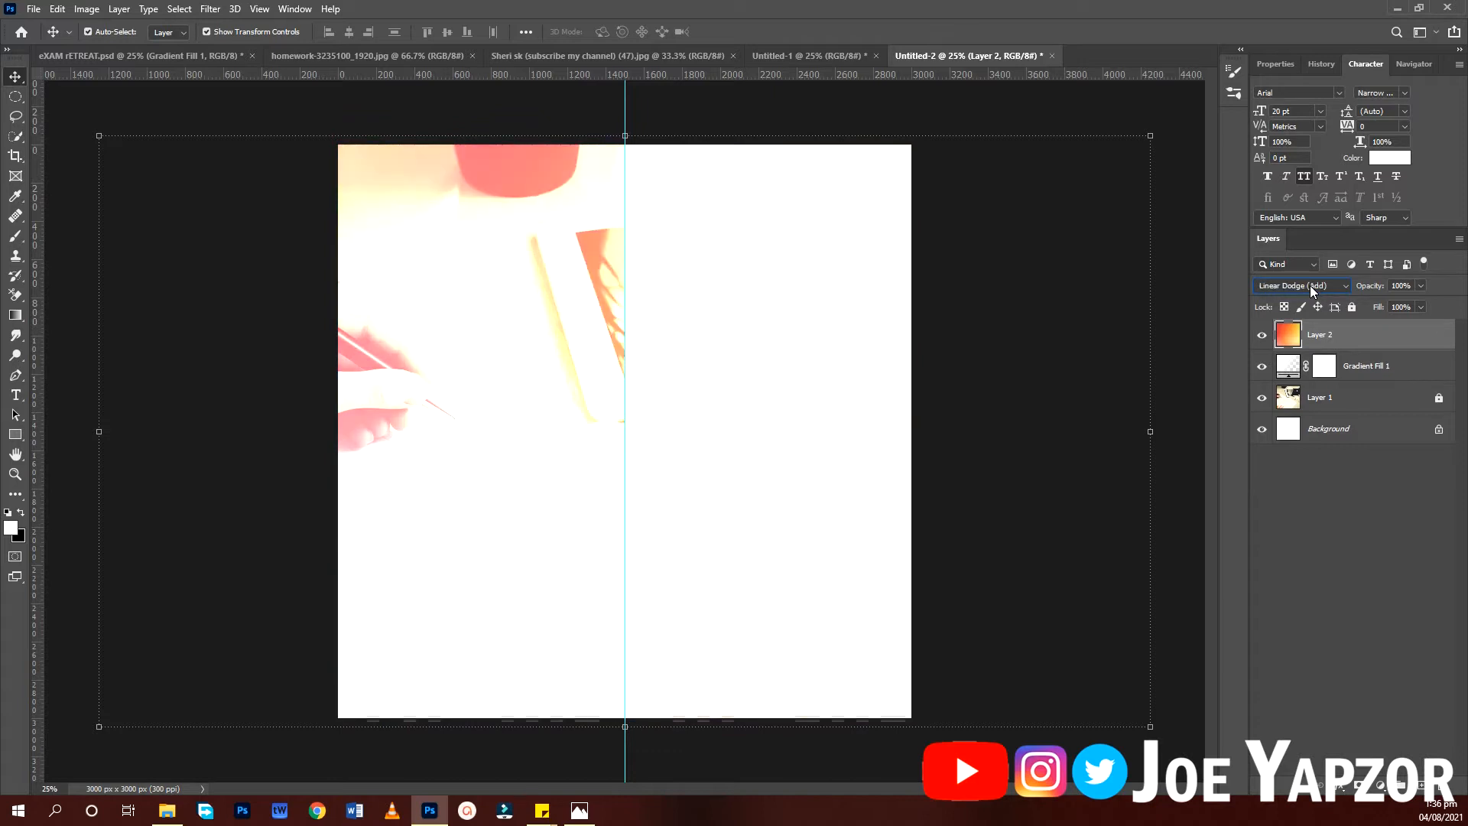
pyautogui.scroll(-2, 1310, 286)
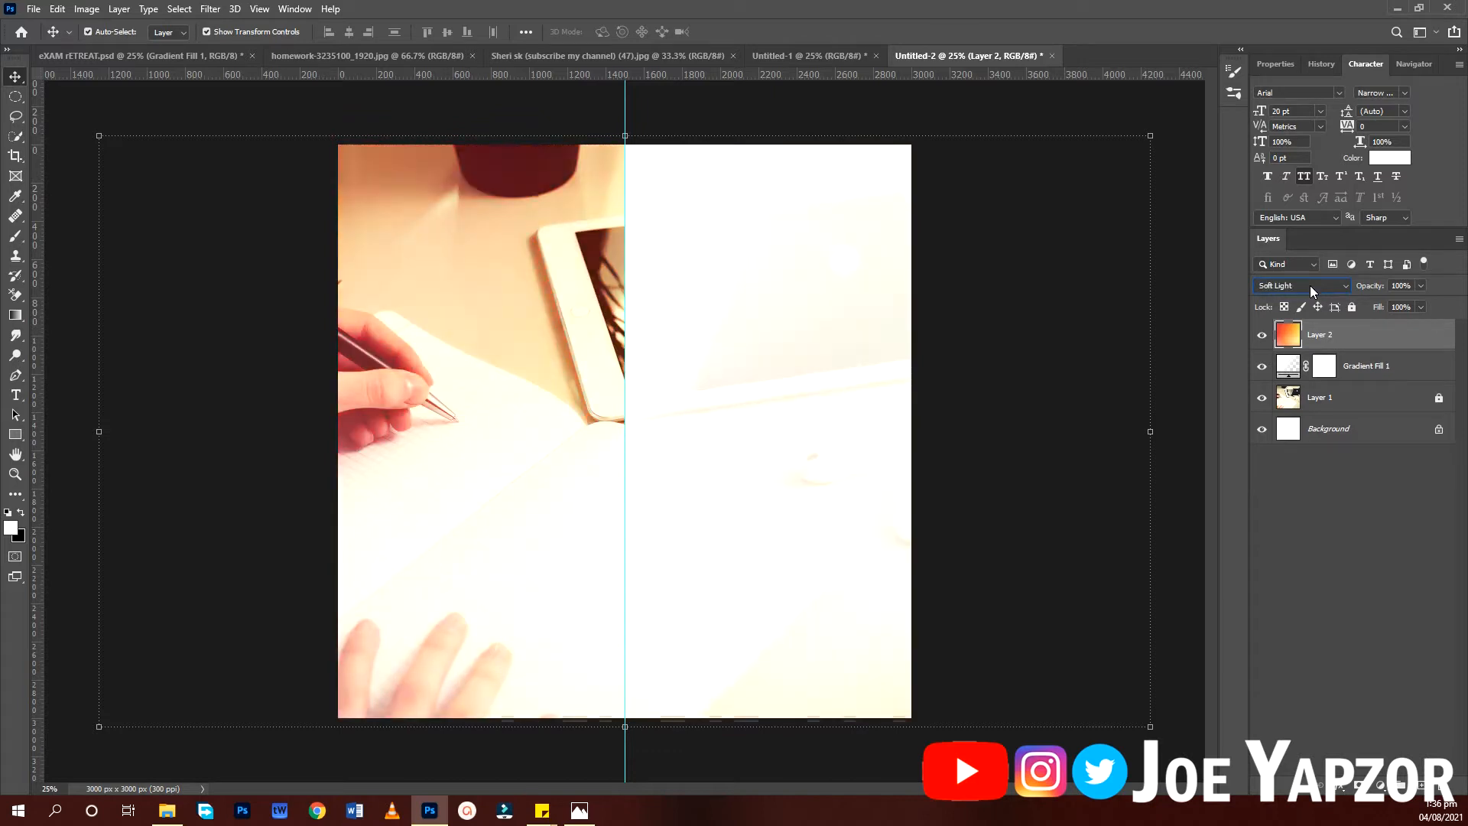
pyautogui.scroll(-1, 1309, 286)
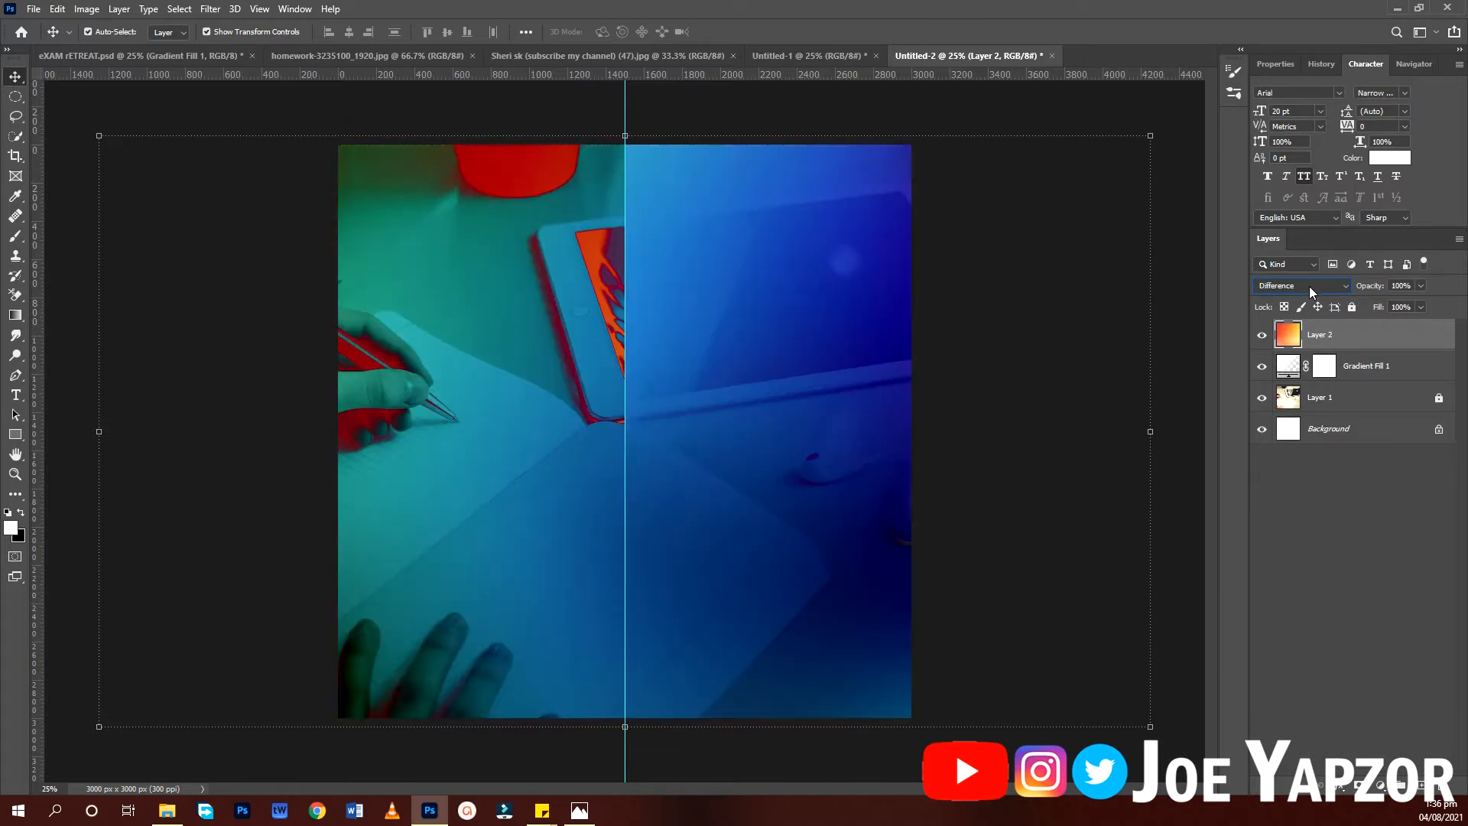
pyautogui.scroll(-1, 1309, 287)
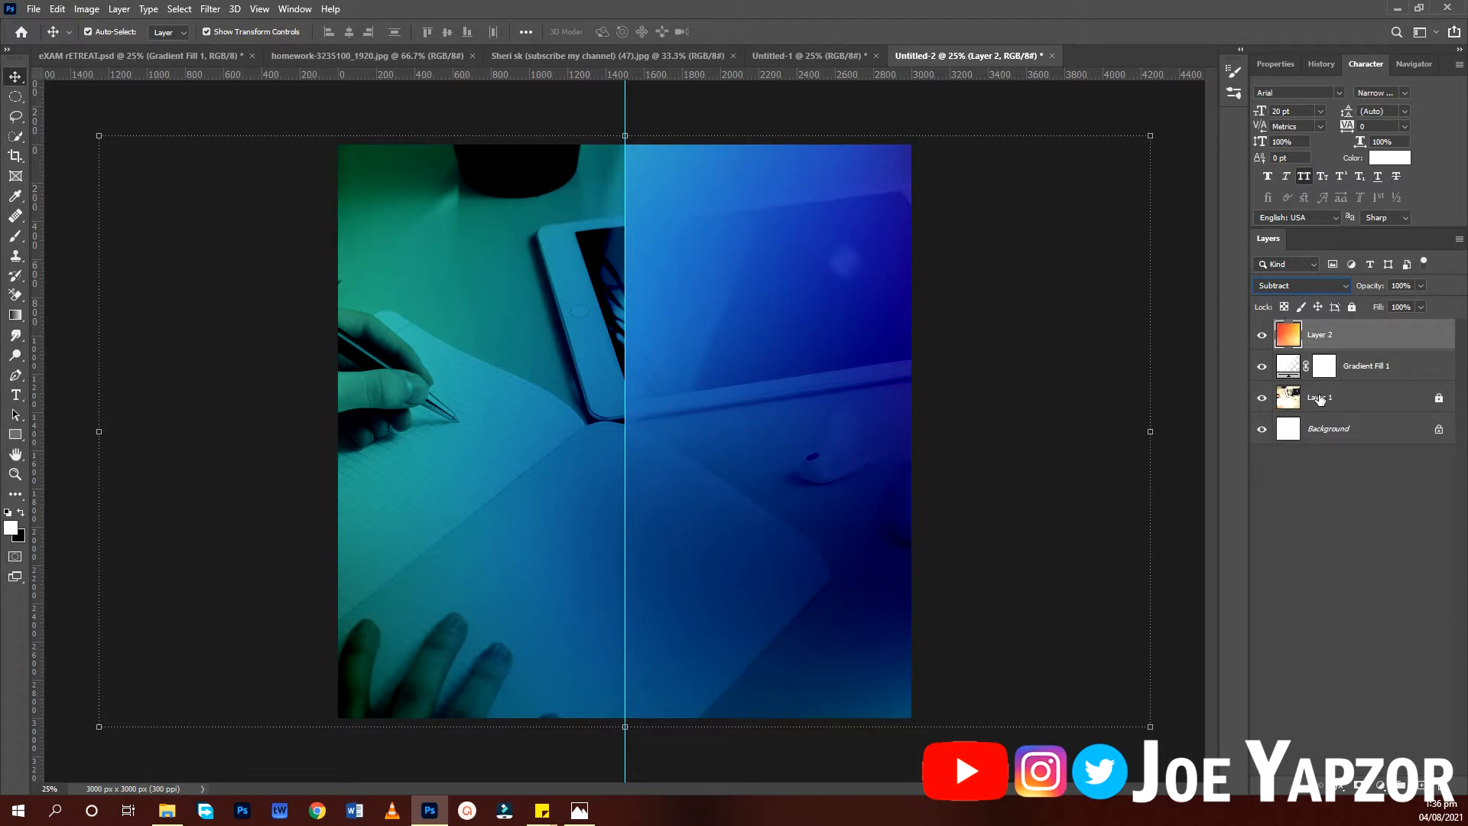
# Change the starting colour stop of the gradient fill from white to the greyish pink b6a5a5.
pyautogui.doubleClick(1289, 367)
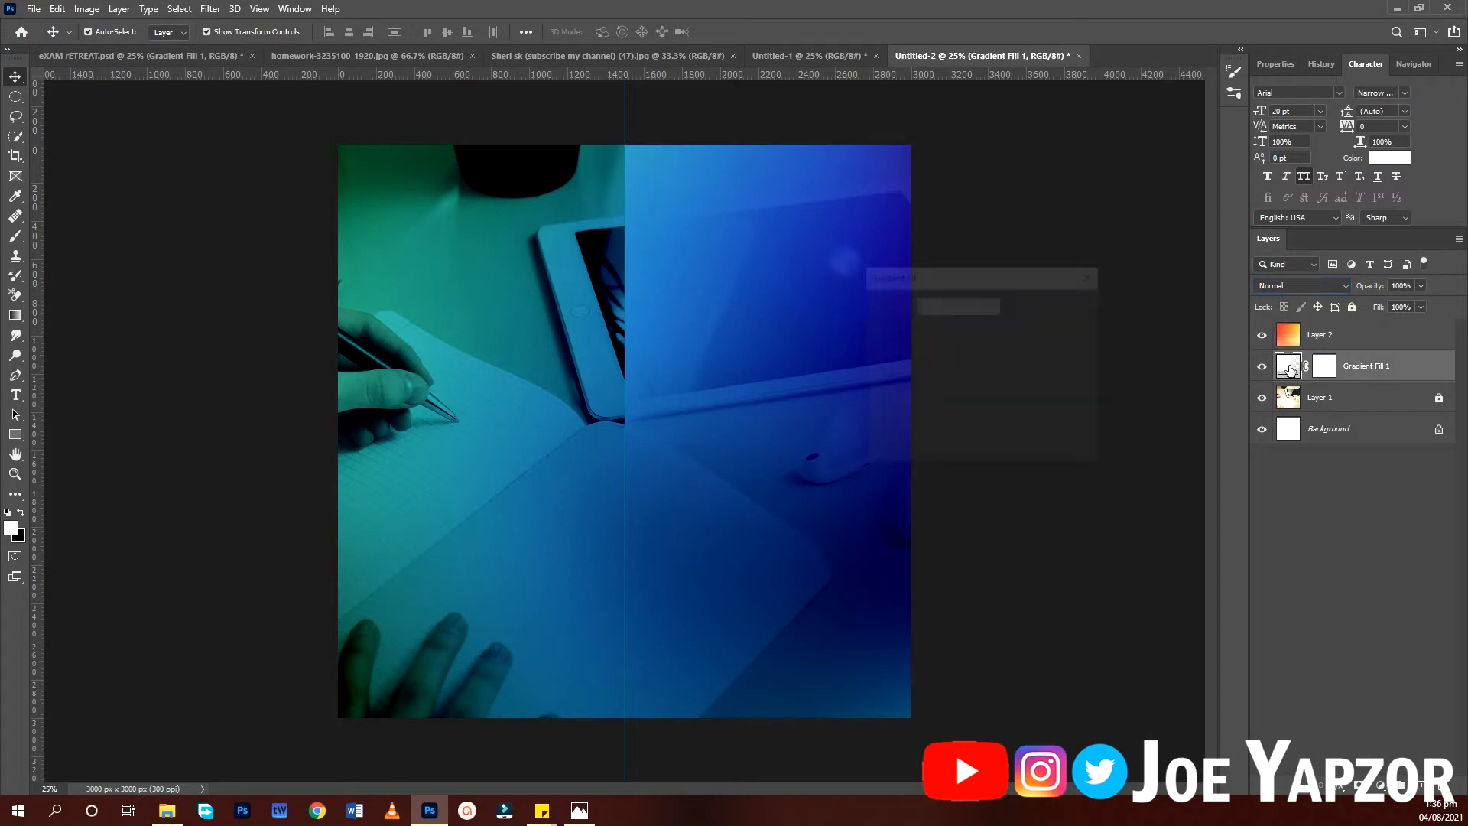
pyautogui.click(960, 307)
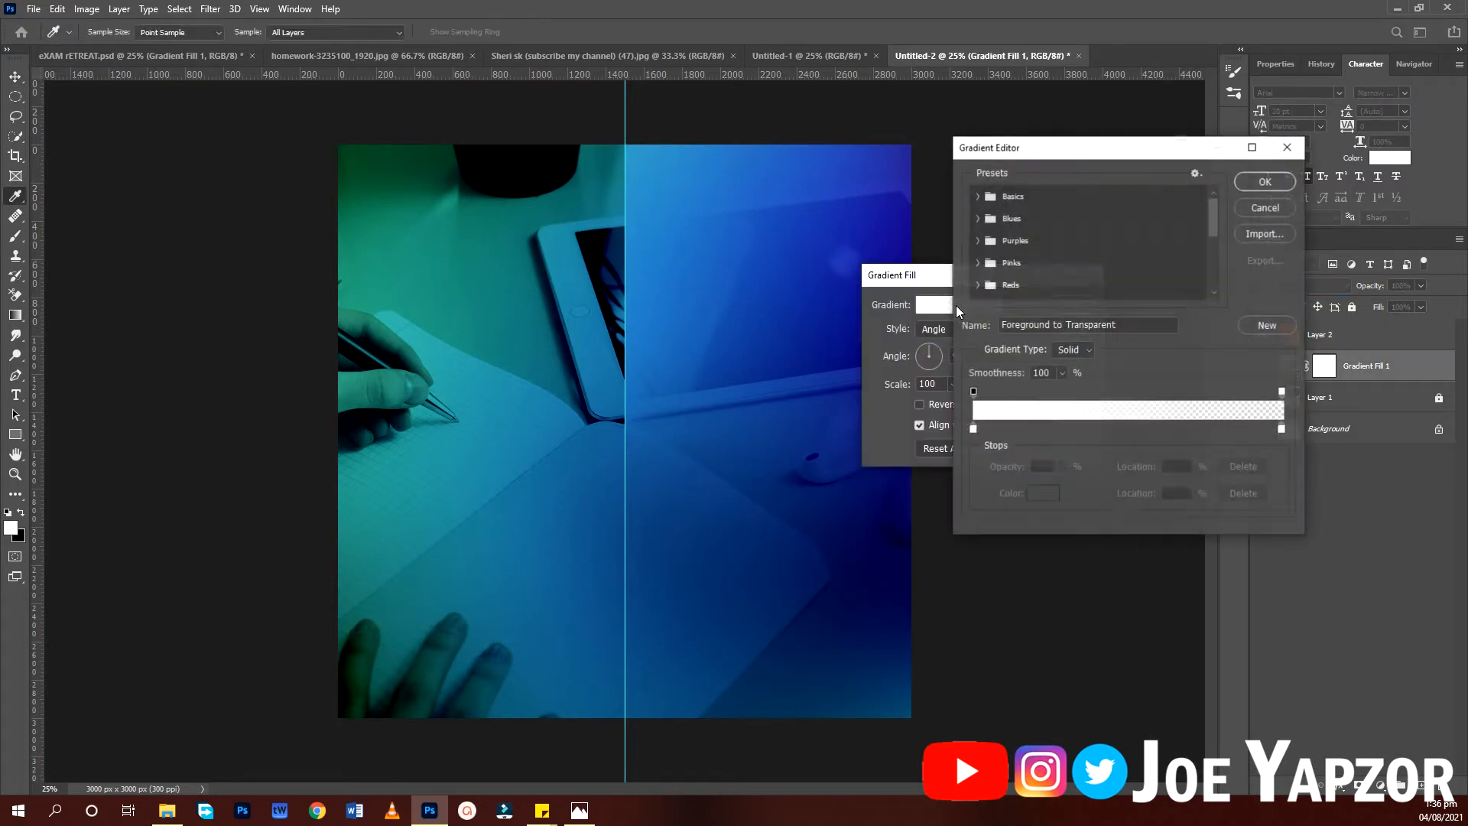
pyautogui.click(974, 429)
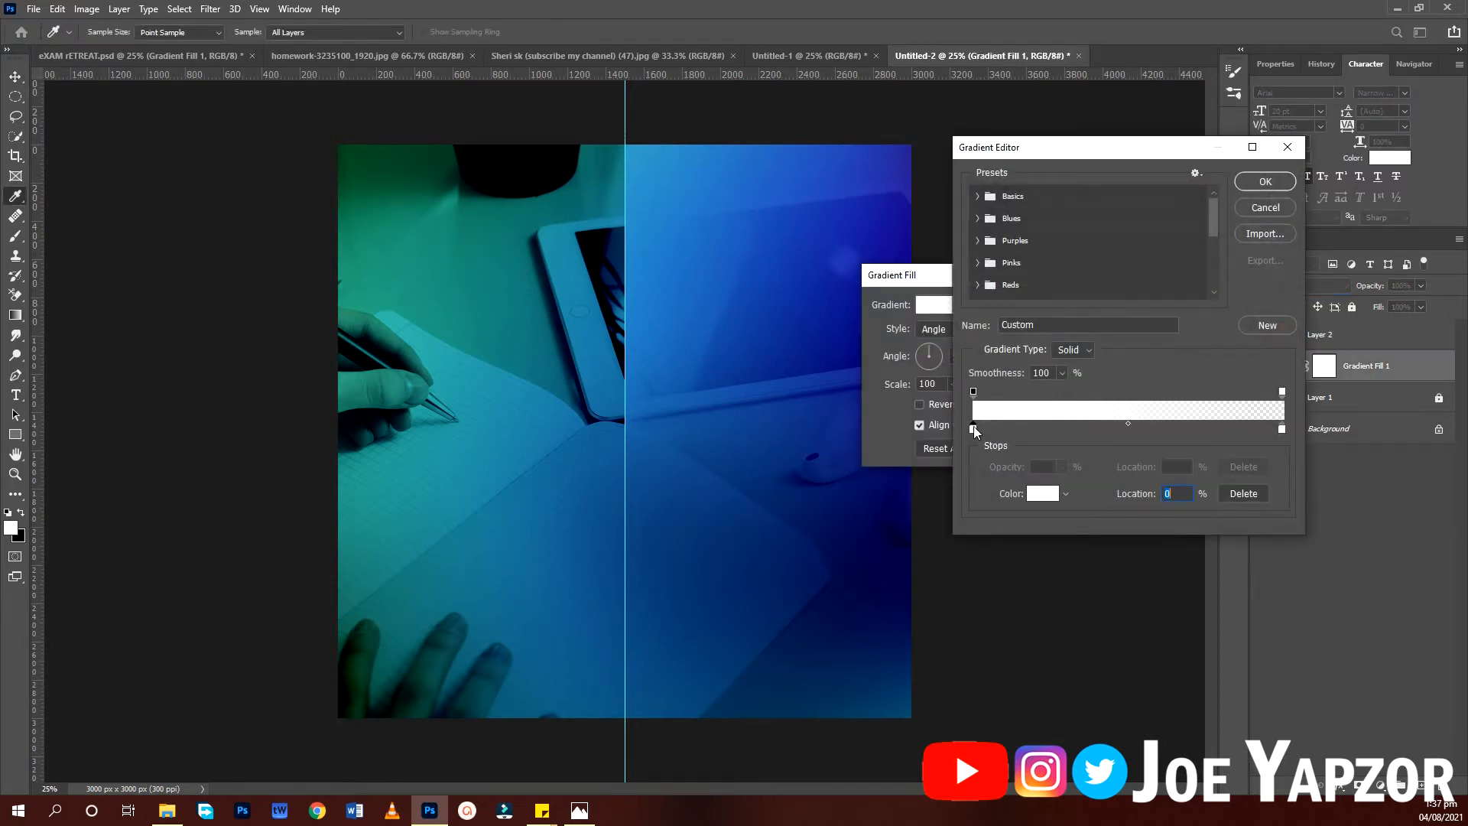
pyautogui.doubleClick(974, 428)
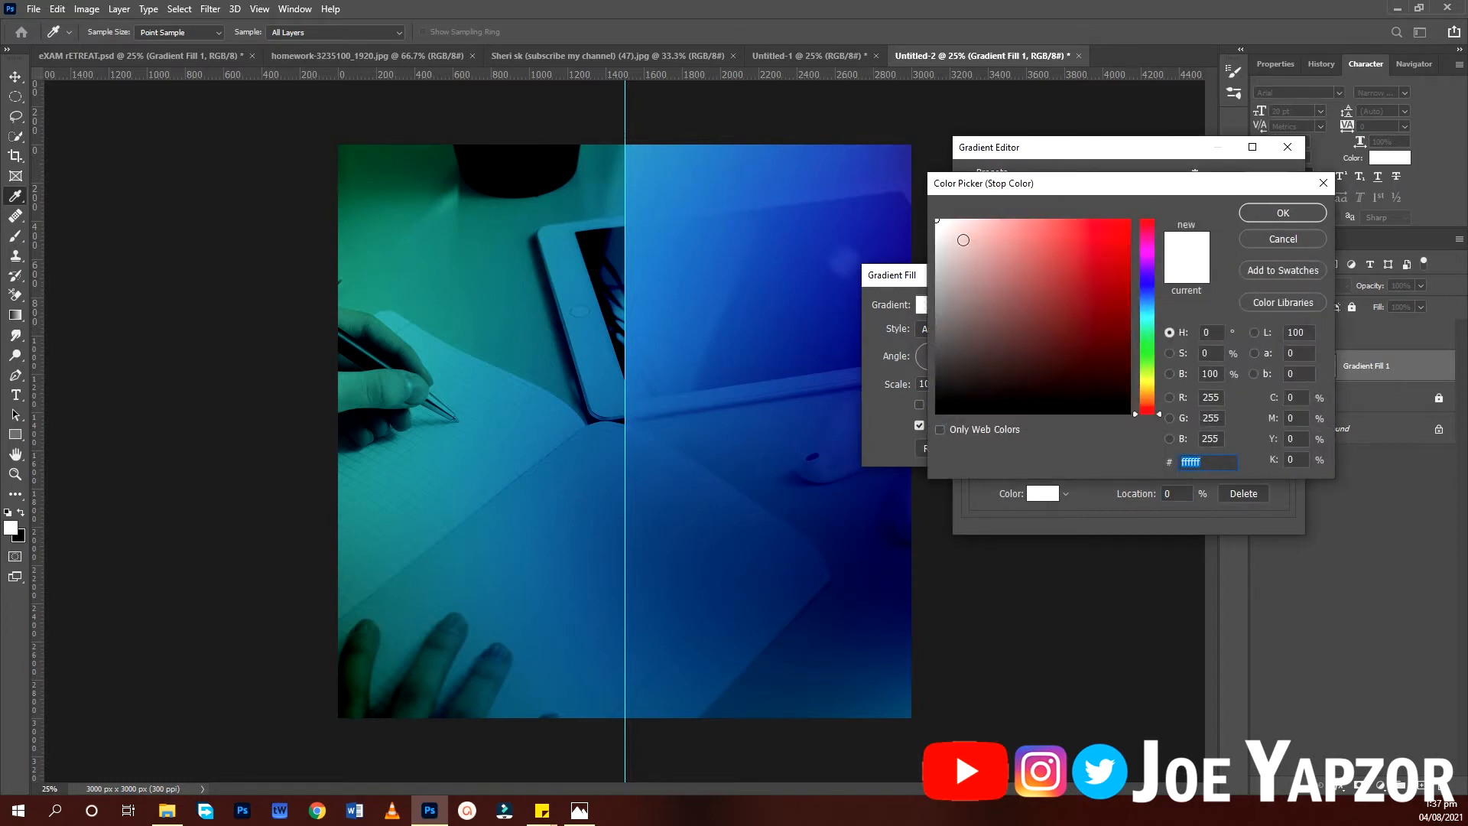
pyautogui.moveTo(964, 240); pyautogui.dragTo(935, 438)
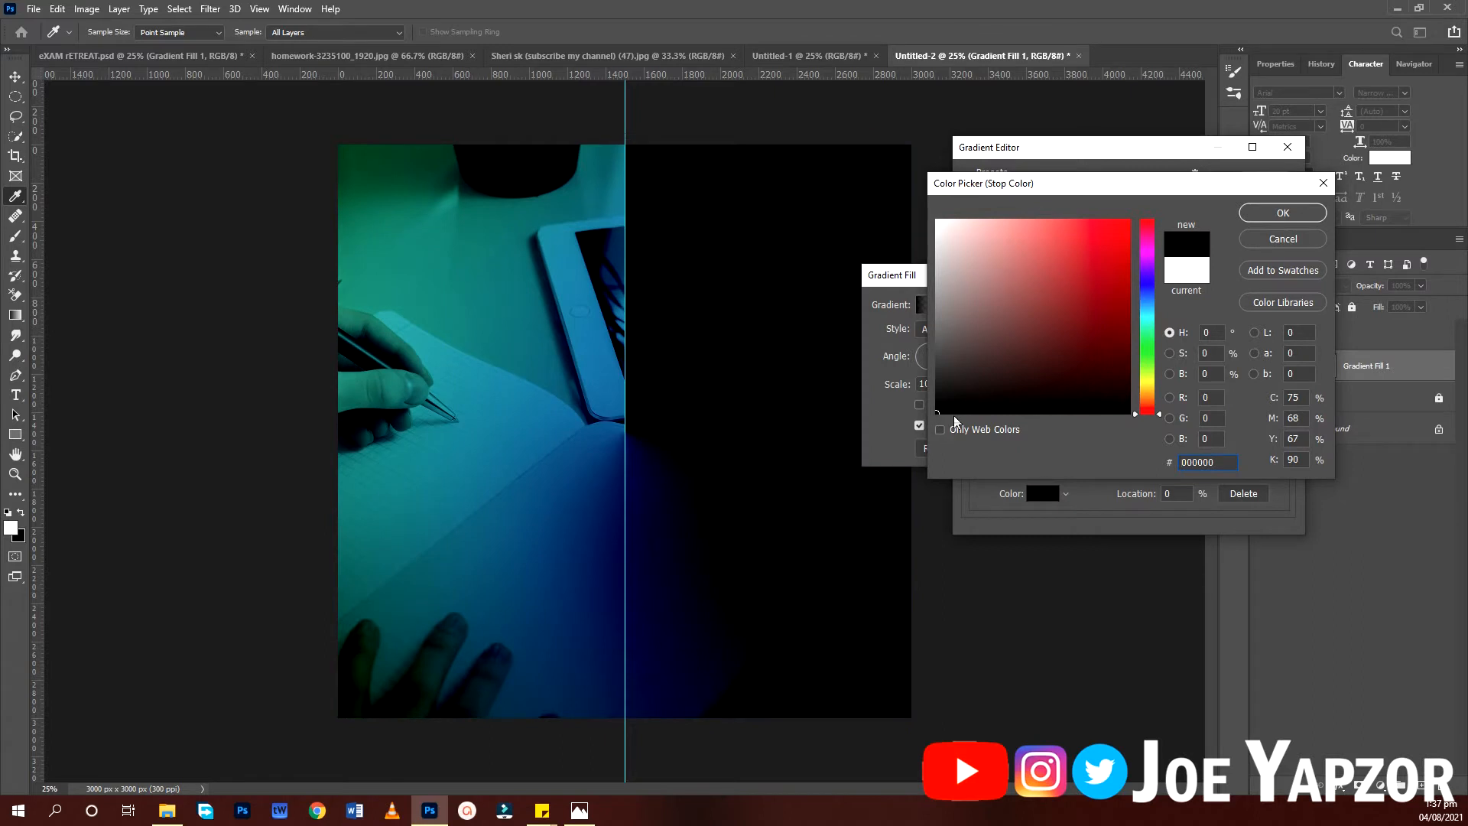
pyautogui.moveTo(952, 268)
pyautogui.mouseDown()
pyautogui.moveTo(965, 285)
pyautogui.moveTo(954, 276)
pyautogui.mouseUp()
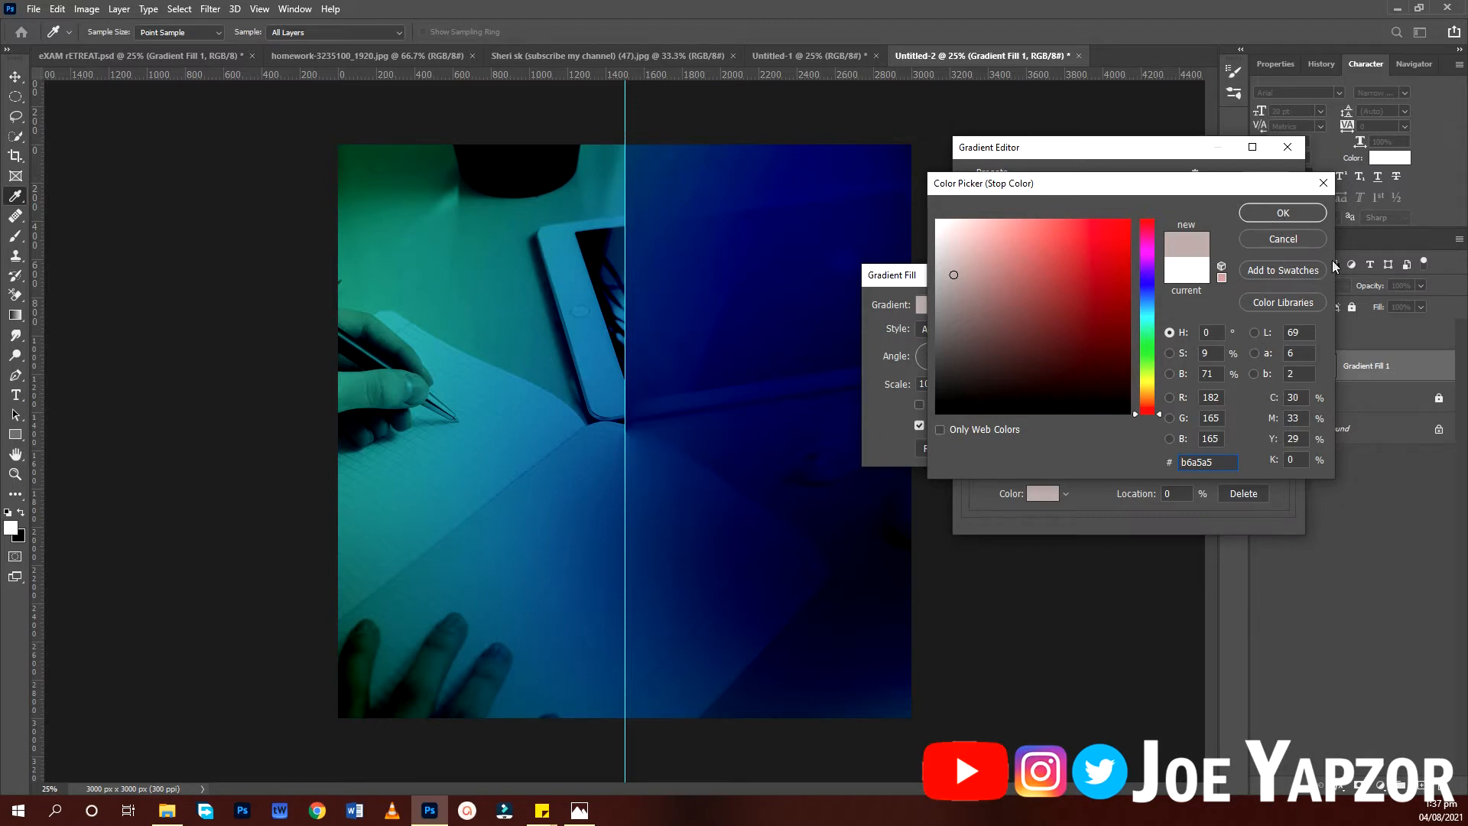
pyautogui.click(1287, 211)
pyautogui.click(1265, 183)
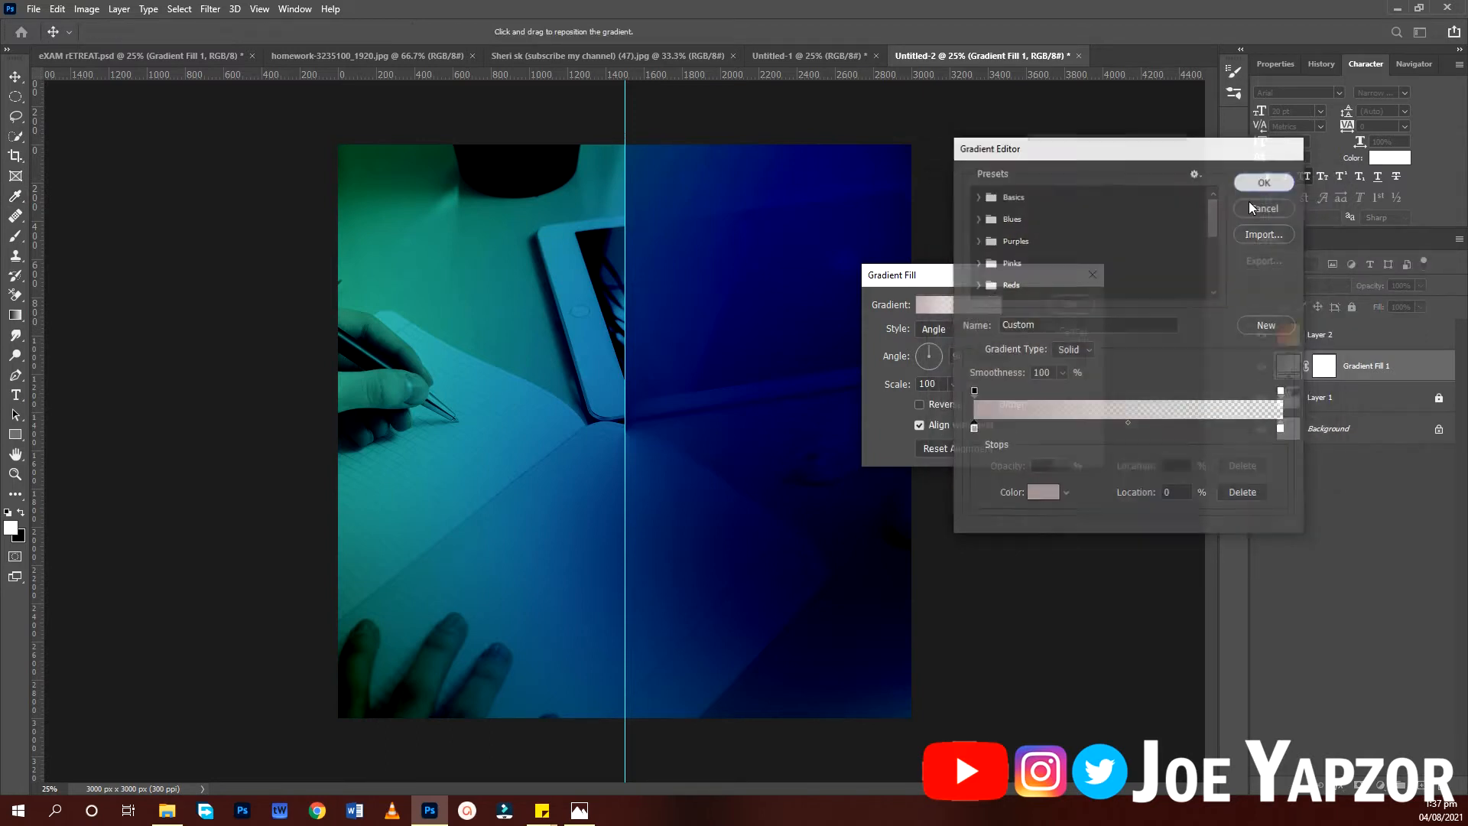
pyautogui.click(1063, 306)
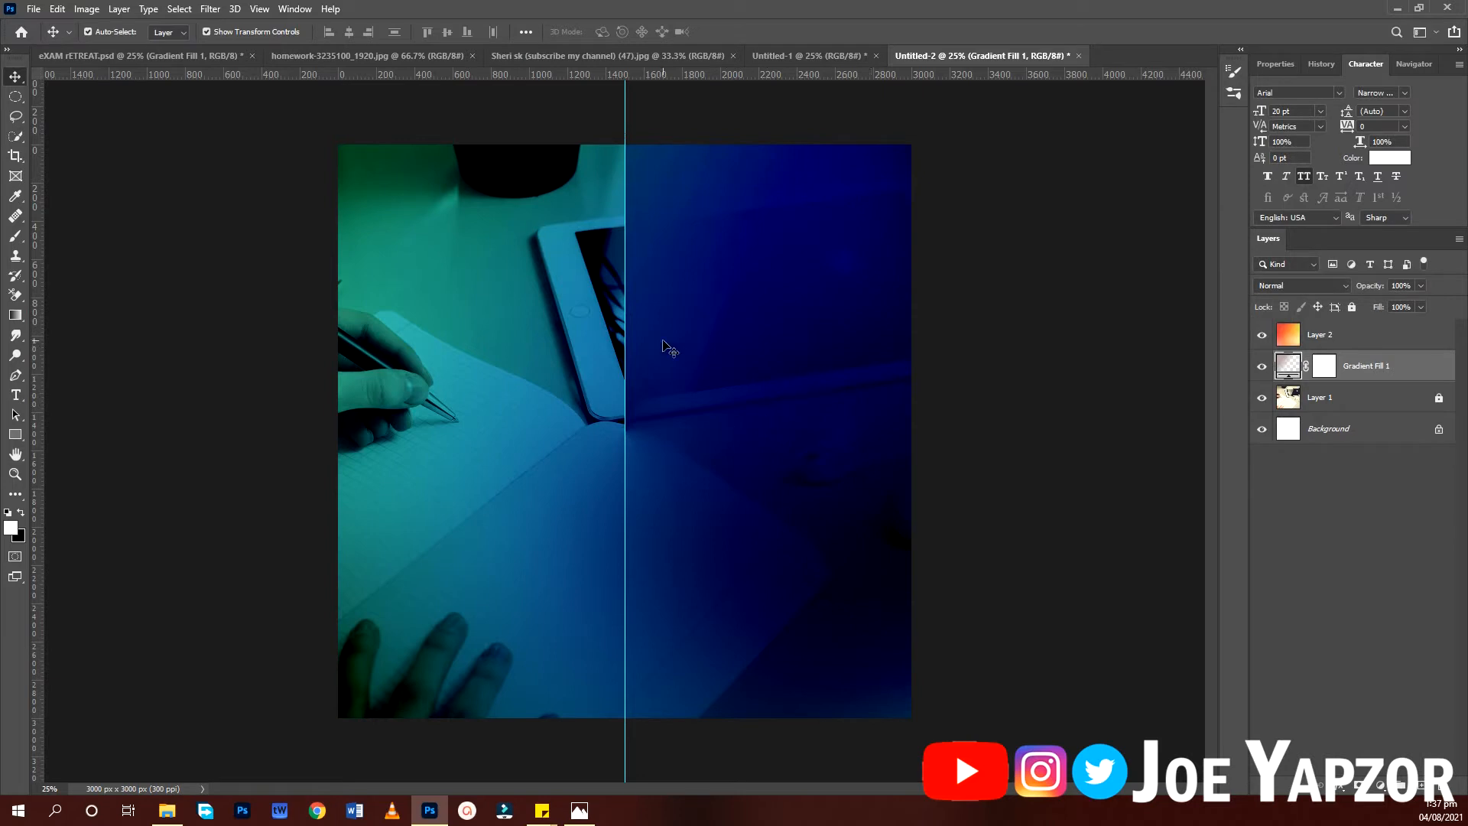
# Group the colourful image, gradient fill and photo layers, name the group bg and lock it.
pyautogui.click(1360, 337)
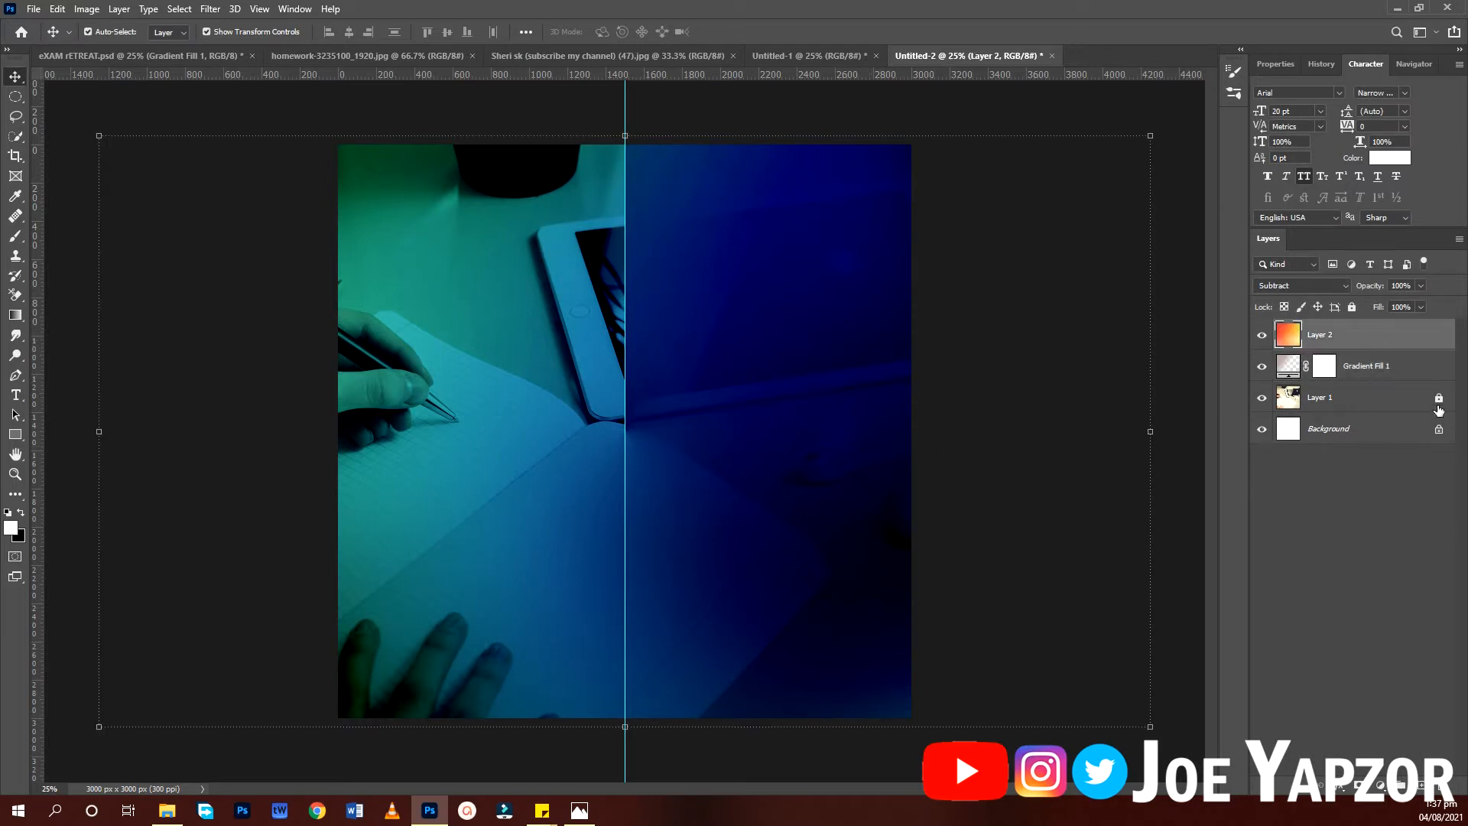
pyautogui.keyDown('shift'); pyautogui.click(1384, 406); pyautogui.keyUp('shift')
pyautogui.hotkey('ctrl', 'g')
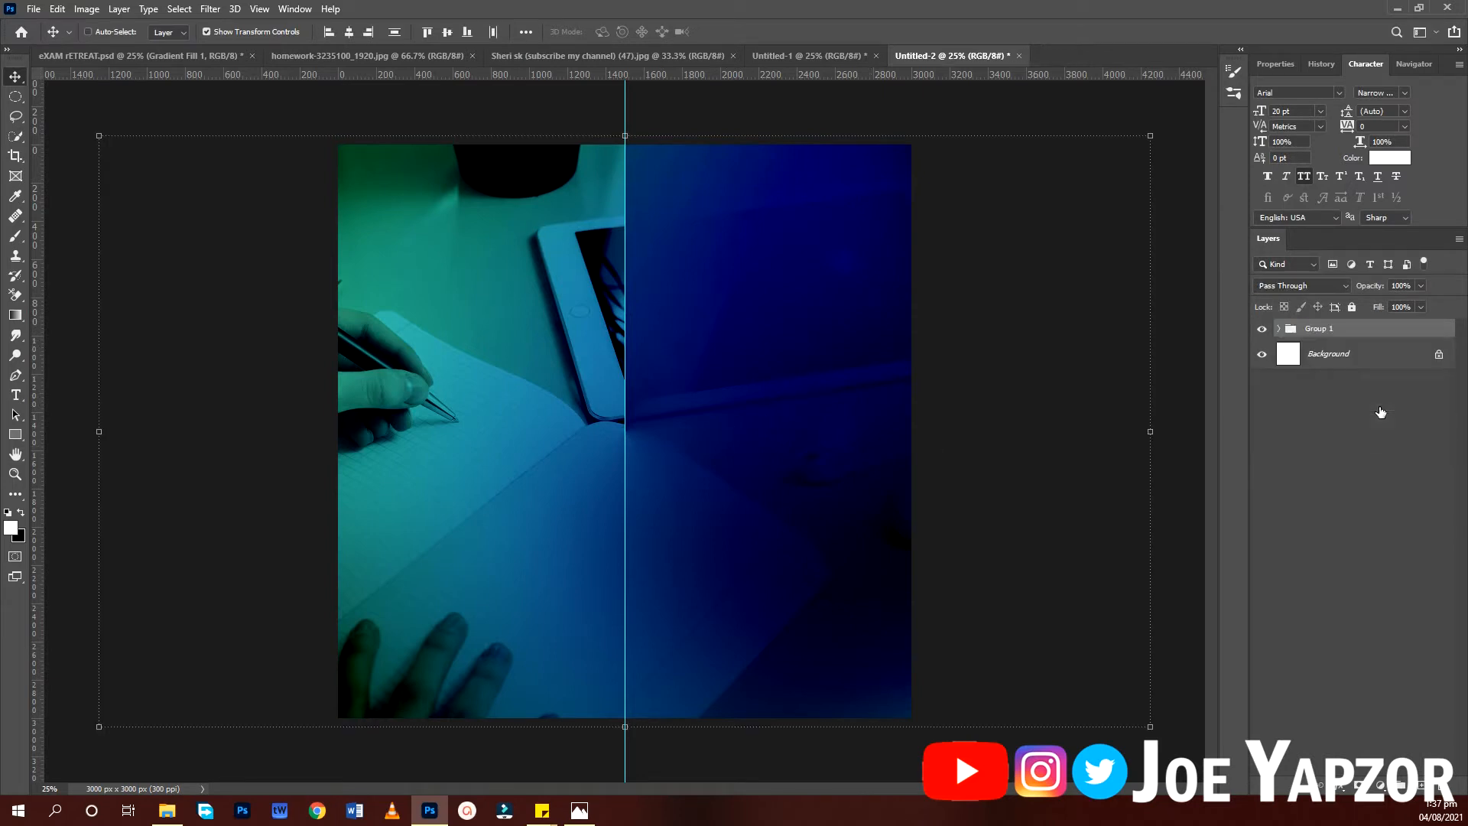
pyautogui.doubleClick(1319, 329)
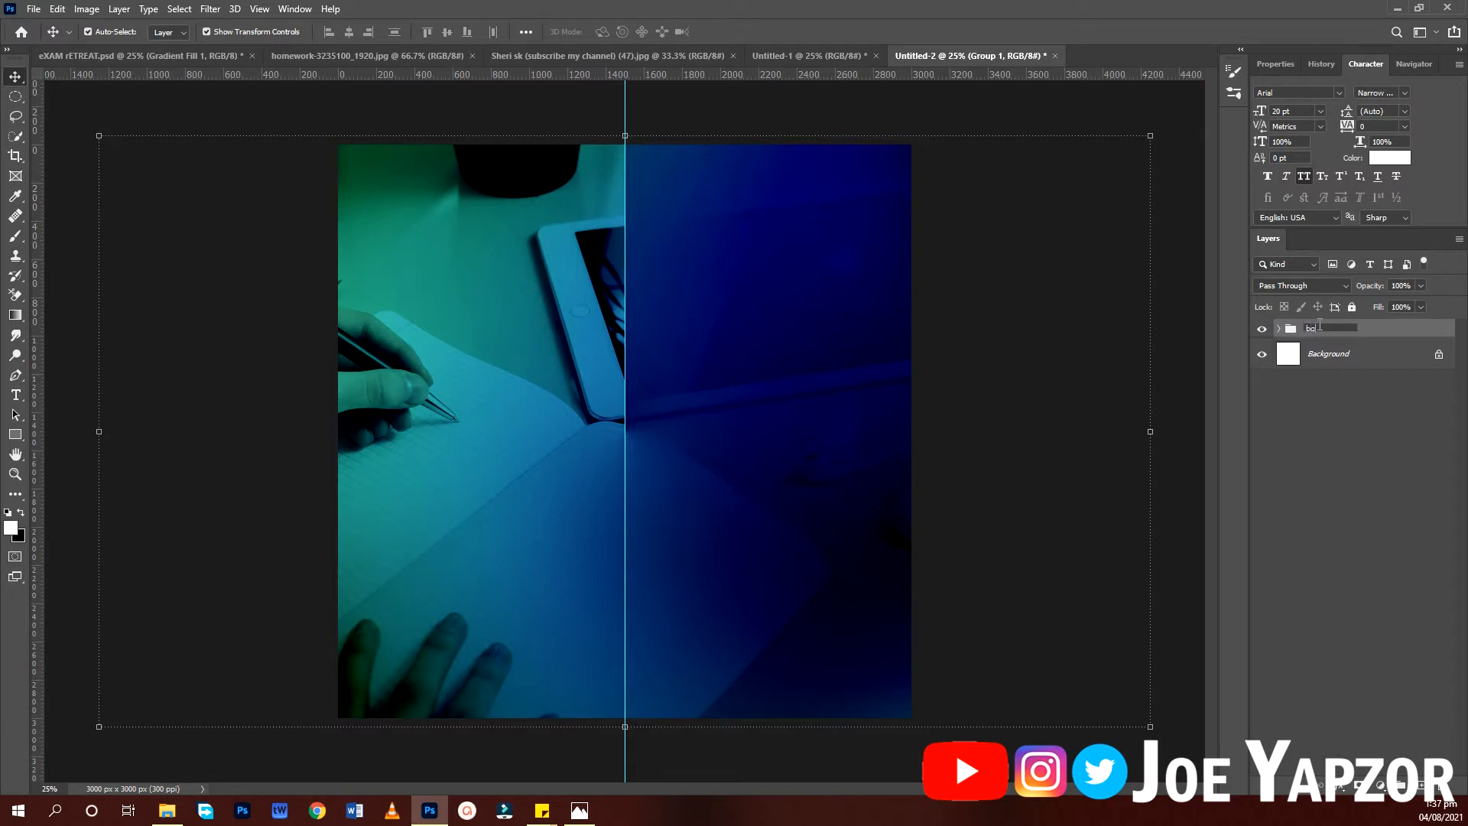
pyautogui.press('Return')
pyautogui.hotkey('ctrl', '/')
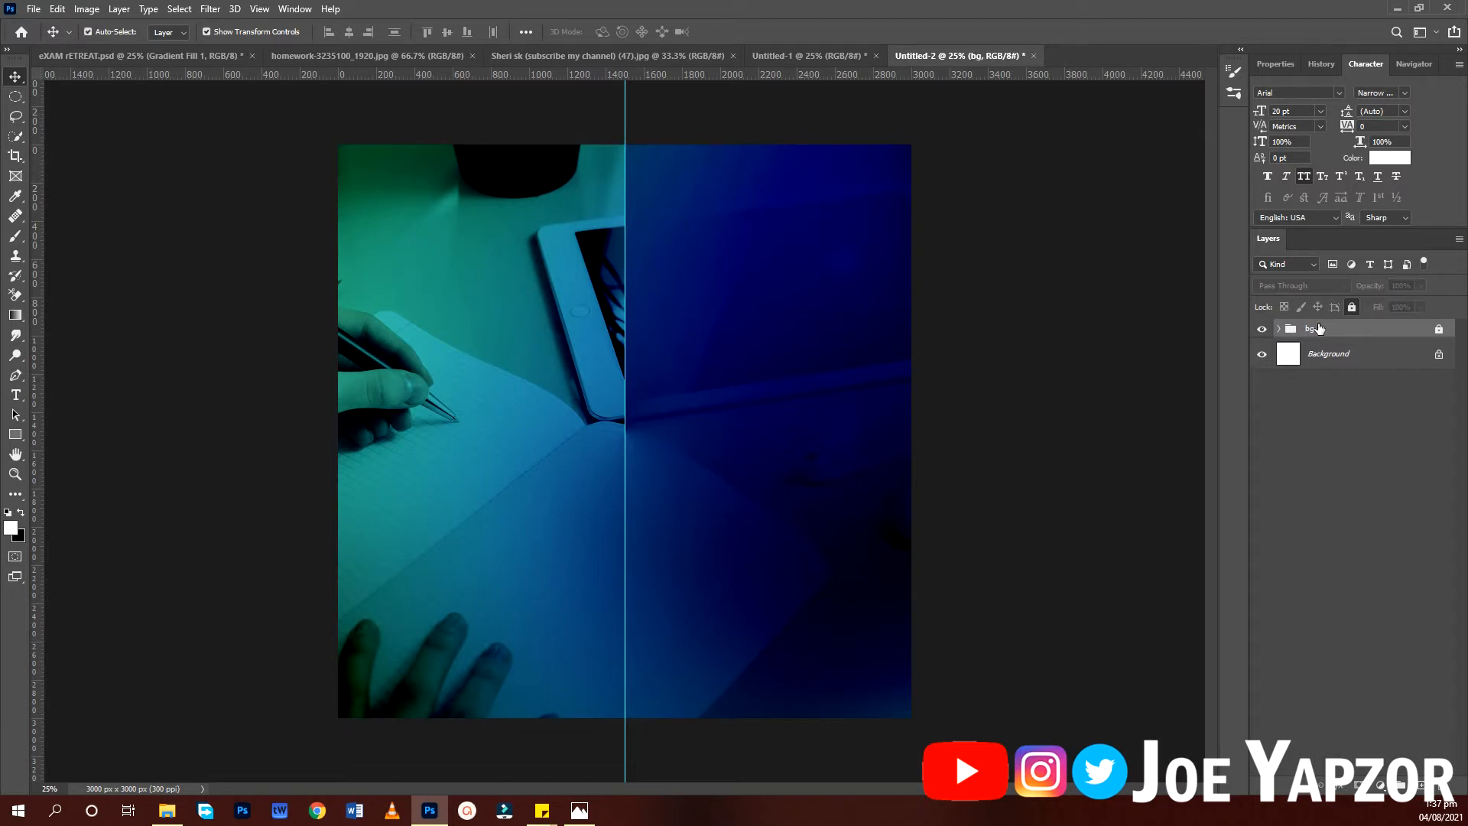
pyautogui.click(16, 434)
pyautogui.moveTo(391, 228); pyautogui.dragTo(488, 487)
pyautogui.hotkey('ctrl', 'z')
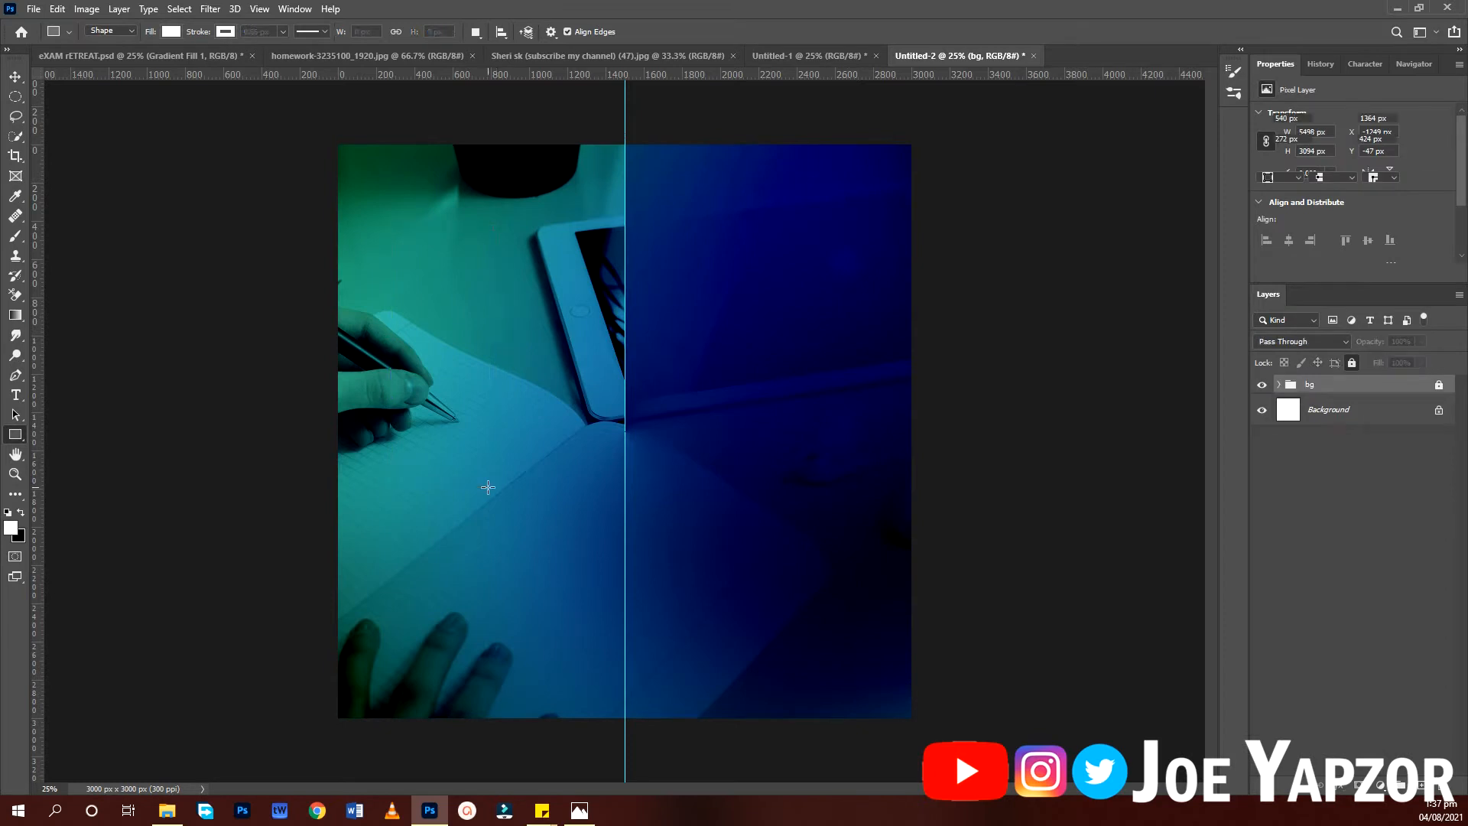
pyautogui.moveTo(426, 330); pyautogui.dragTo(492, 502)
pyautogui.hotkey('ctrl', 'Return')
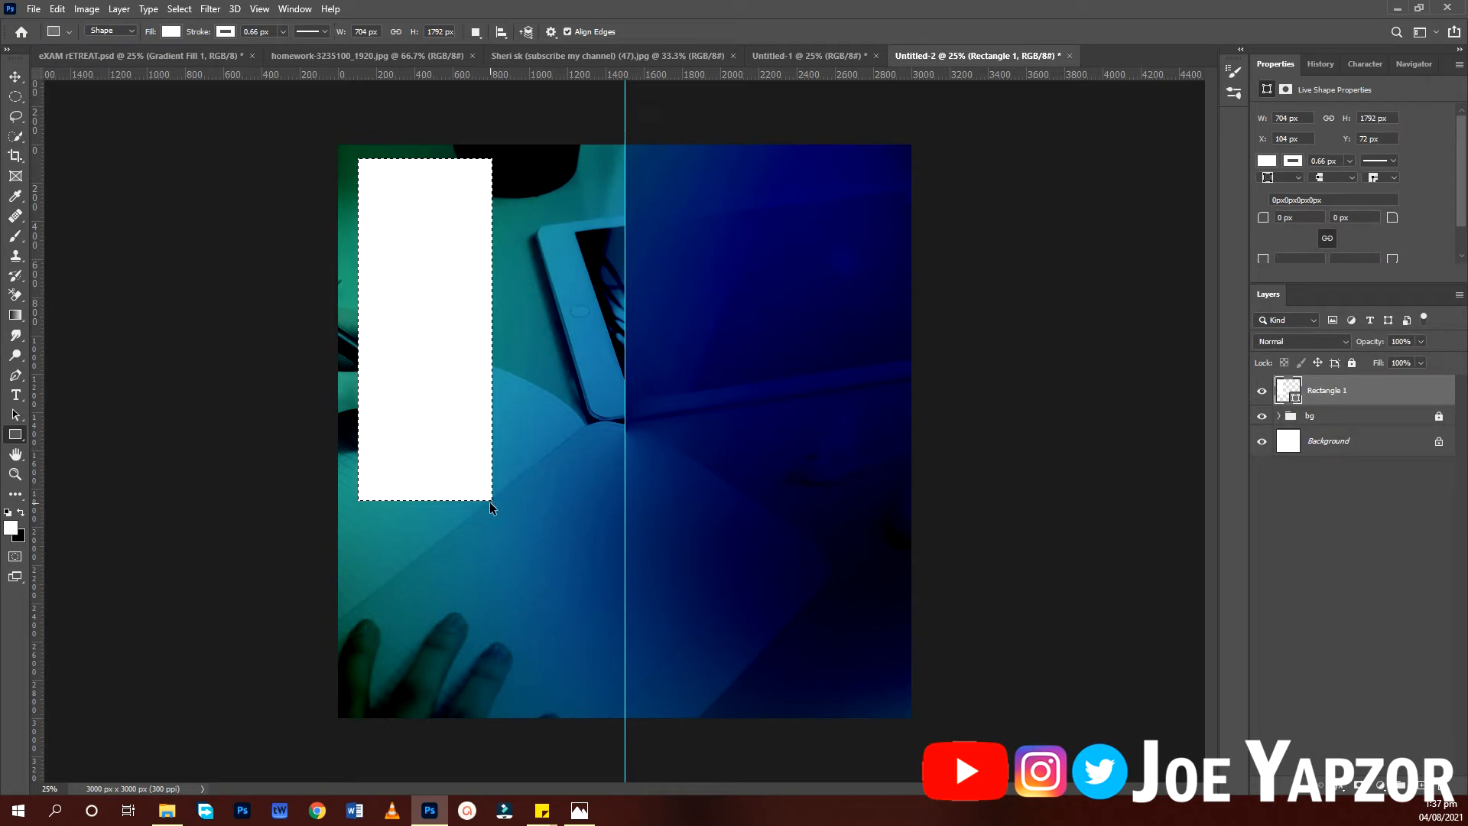
pyautogui.press('Delete')
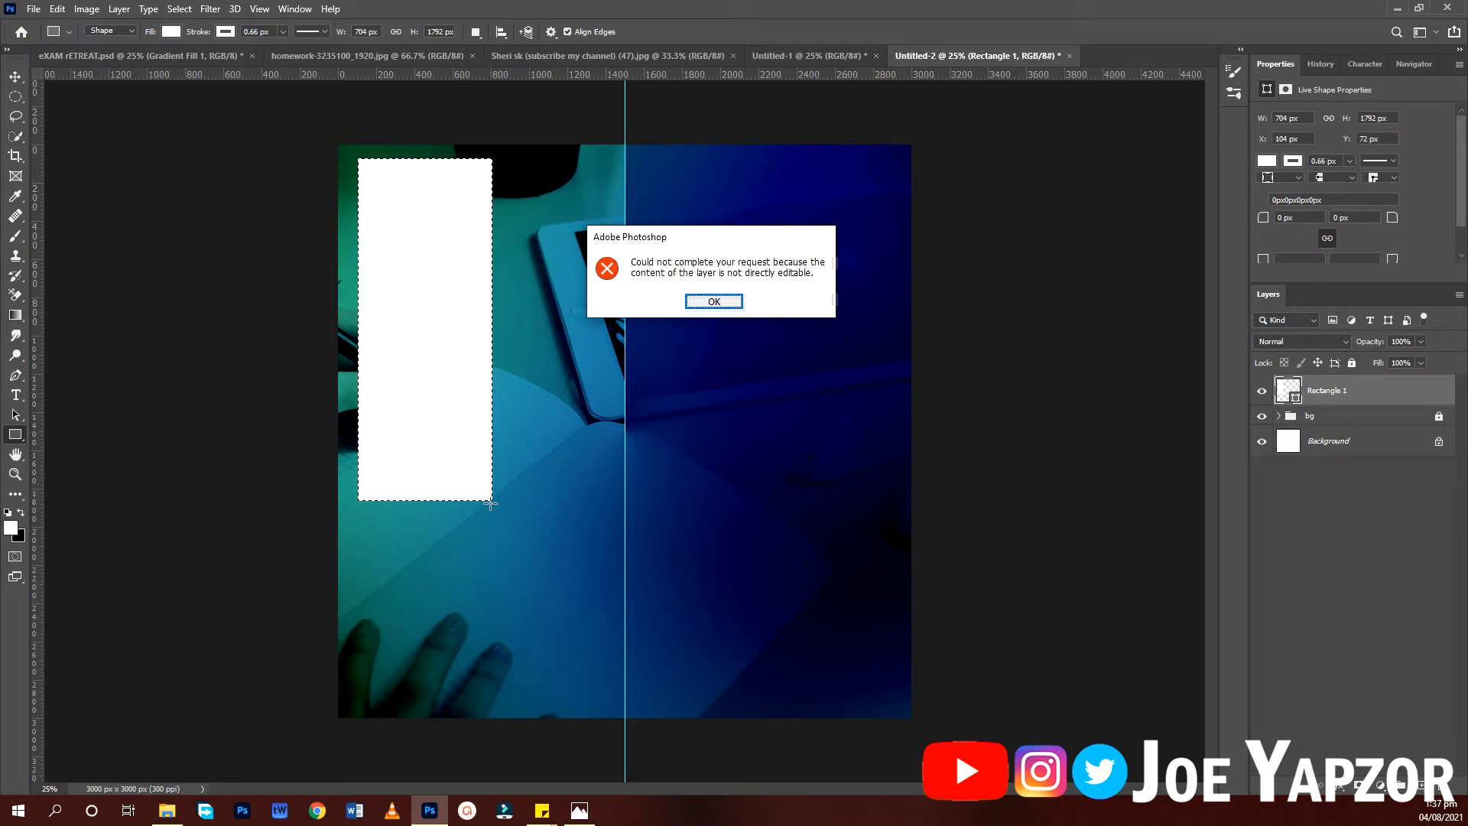
pyautogui.click(713, 302)
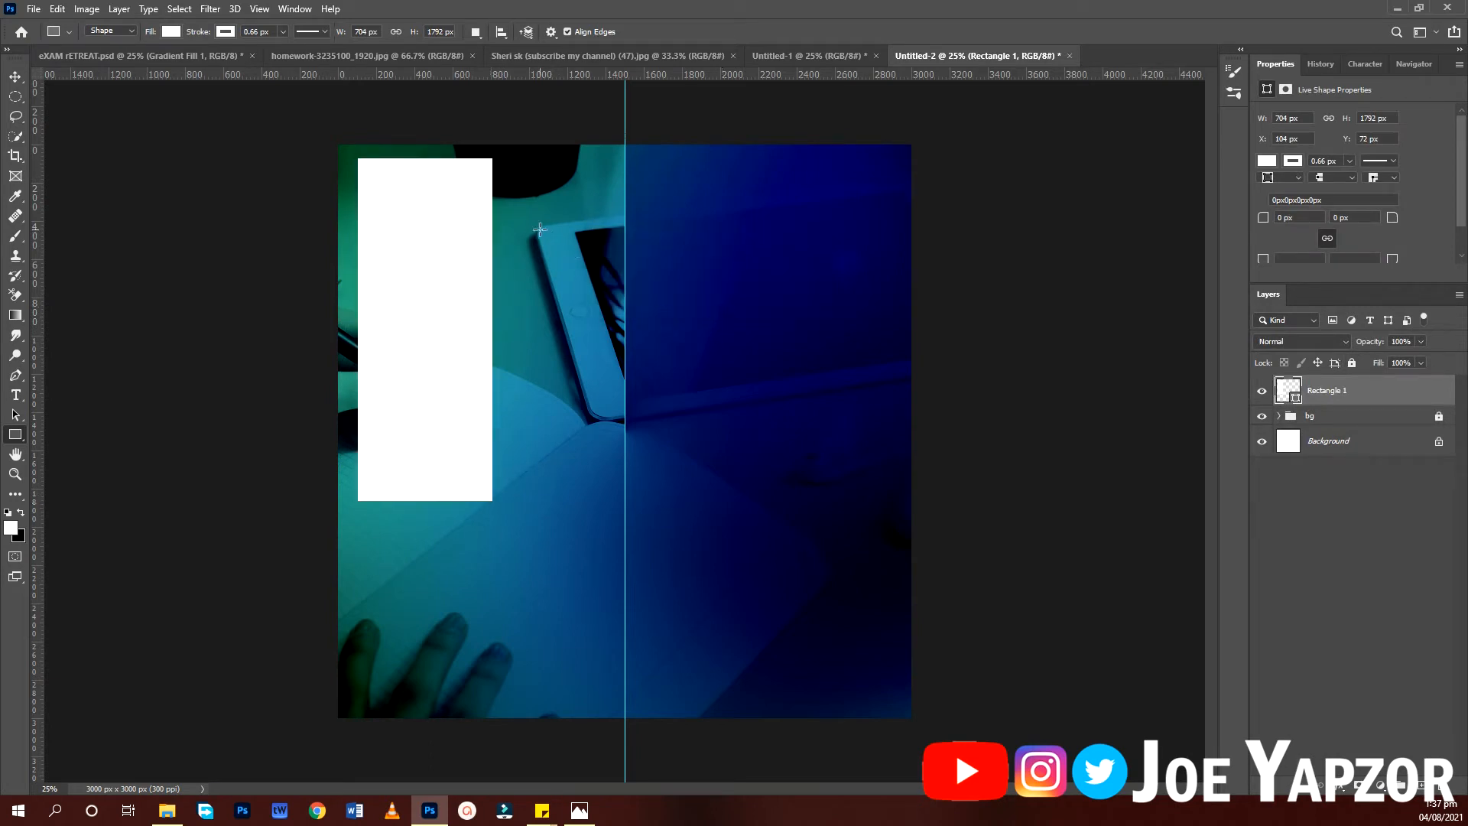
pyautogui.click(9, 97)
pyautogui.moveTo(453, 344); pyautogui.dragTo(463, 373)
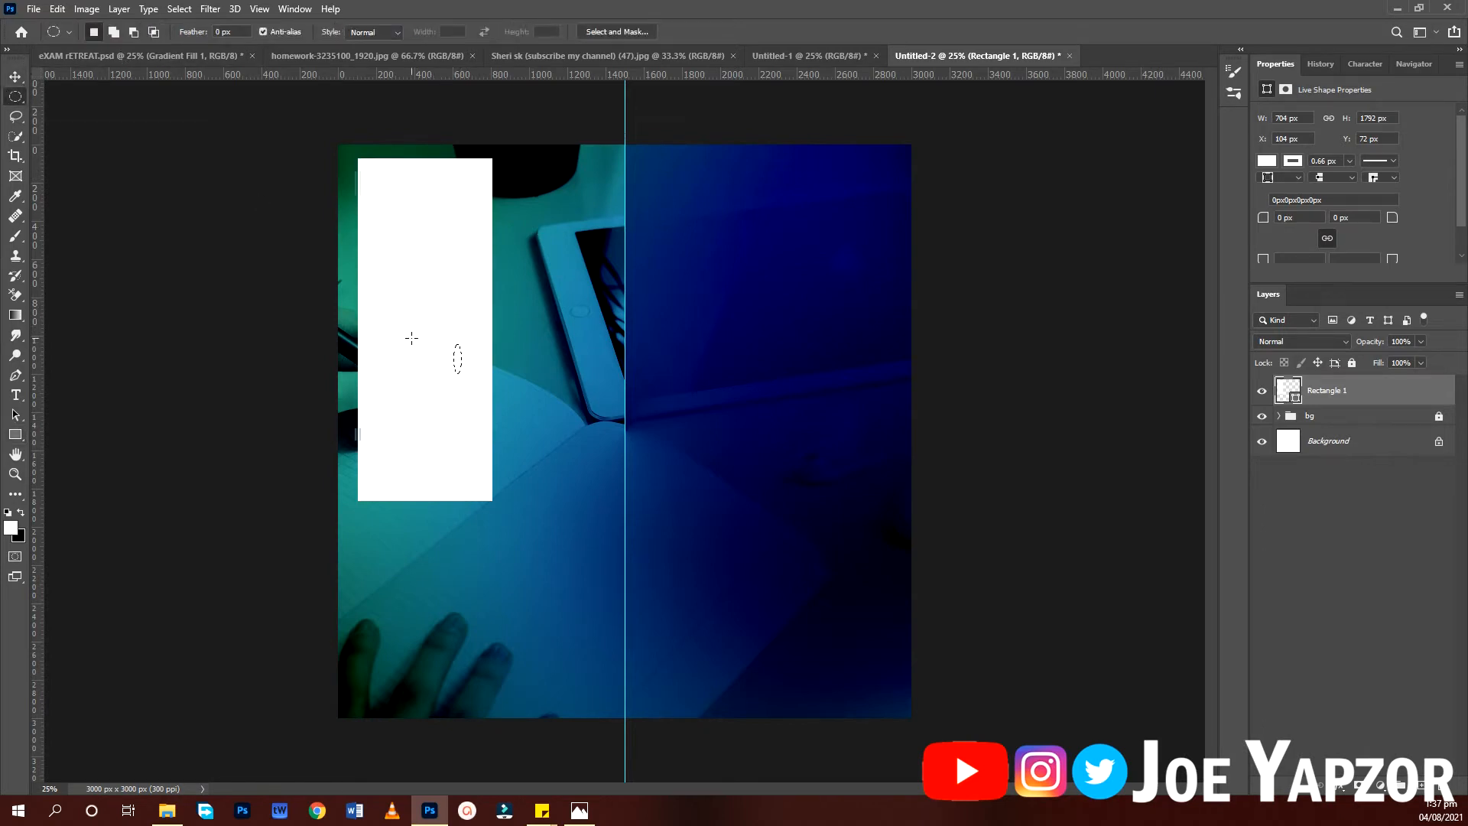
pyautogui.click(19, 75)
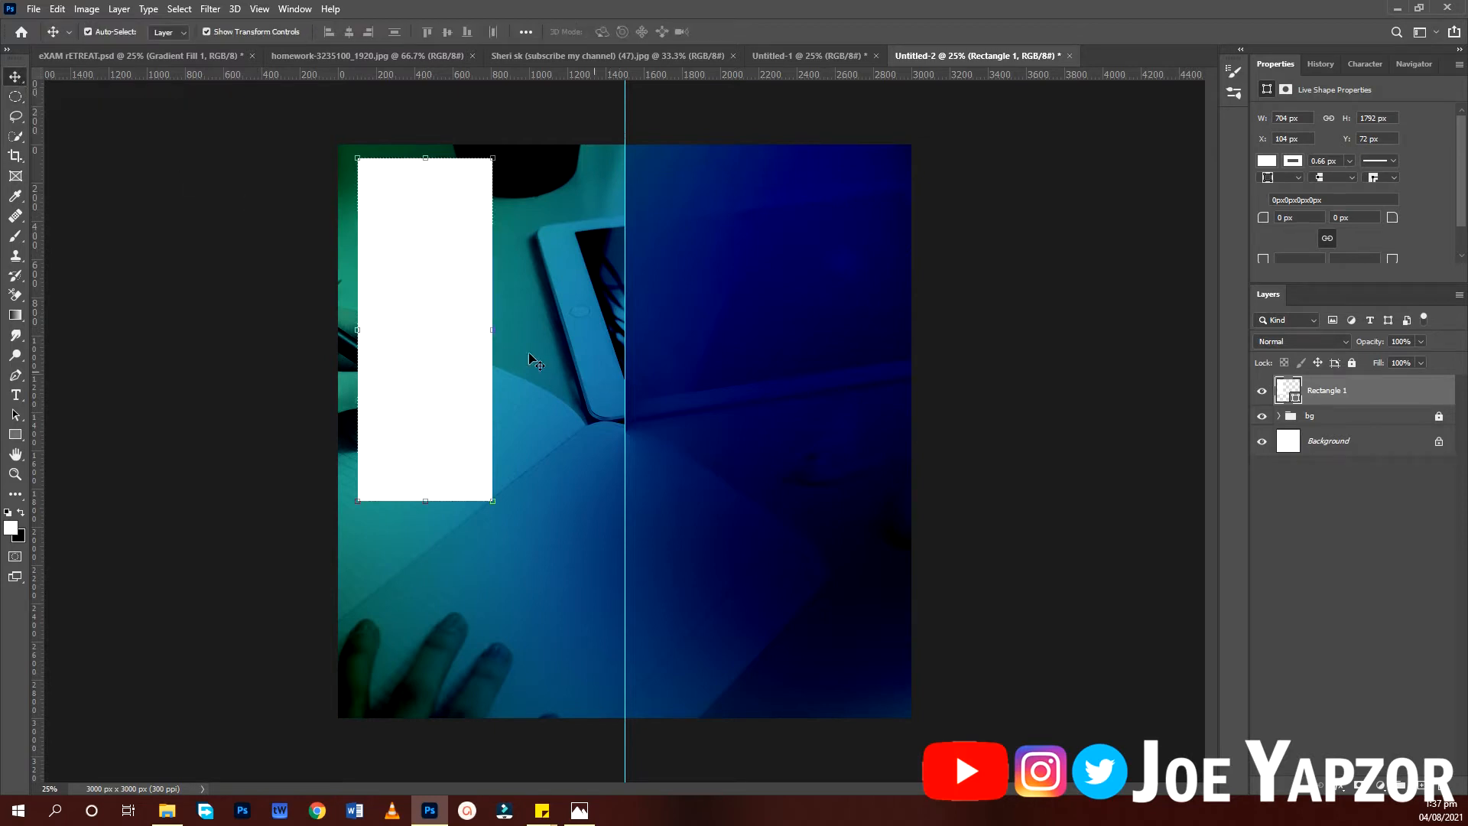
pyautogui.moveTo(427, 320); pyautogui.dragTo(436, 313)
pyautogui.press('Delete')
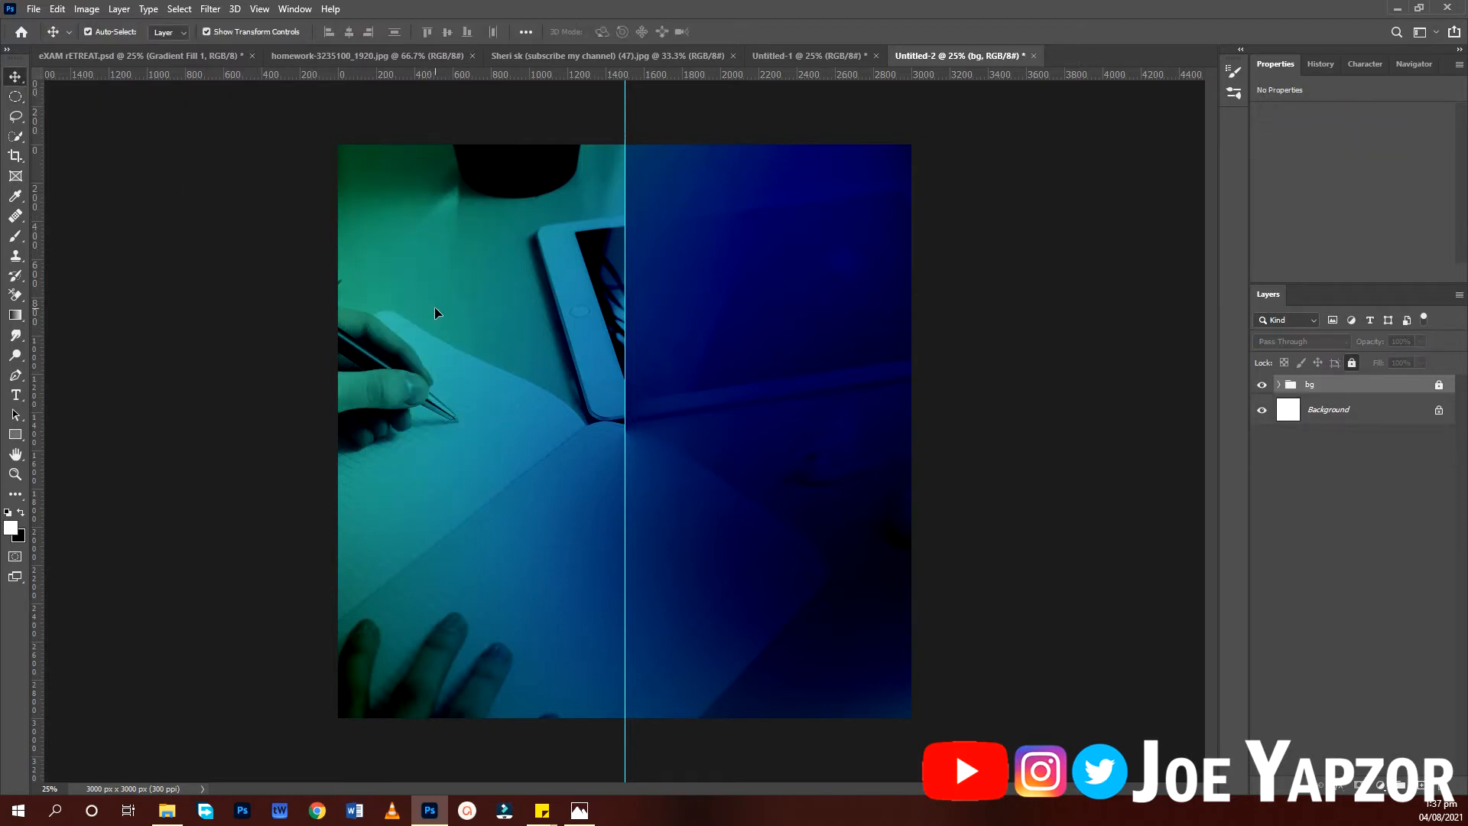
# Draw a white square about 2292 × 2292 px above the bg group and centre it on the canvas.
pyautogui.click(16, 434)
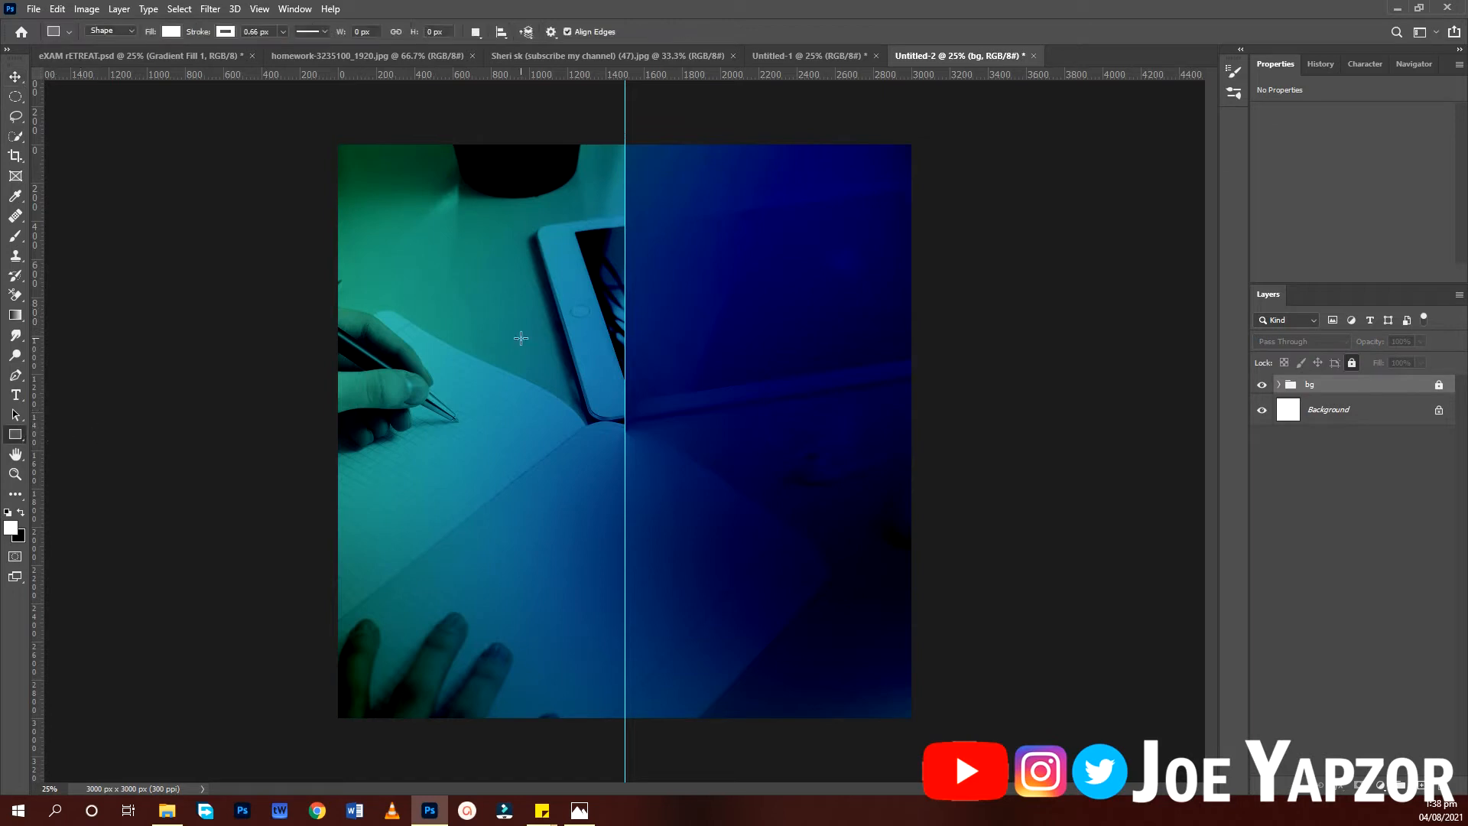
pyautogui.moveTo(480, 296); pyautogui.dragTo(977, 735)
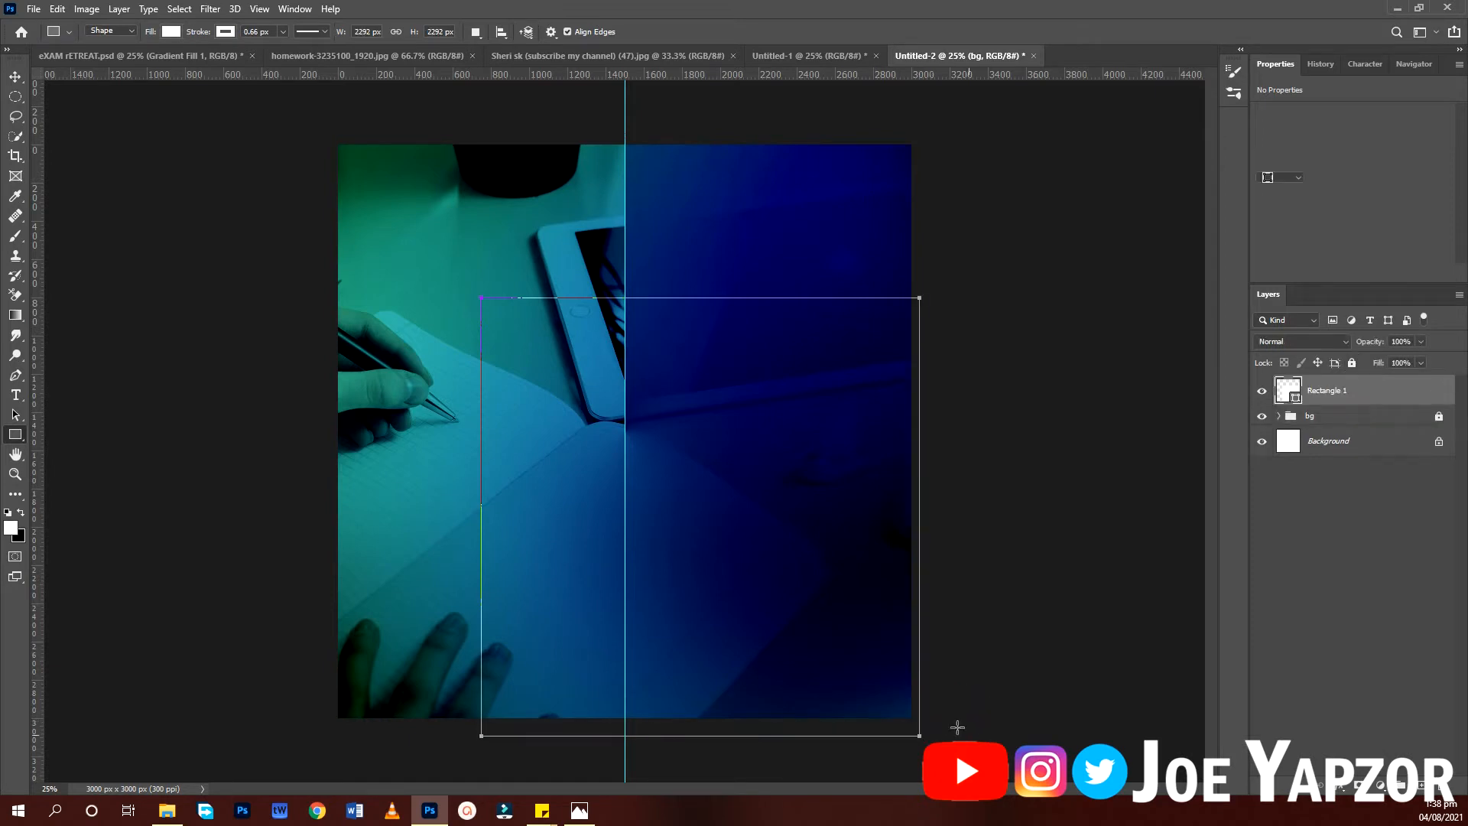
pyautogui.click(15, 76)
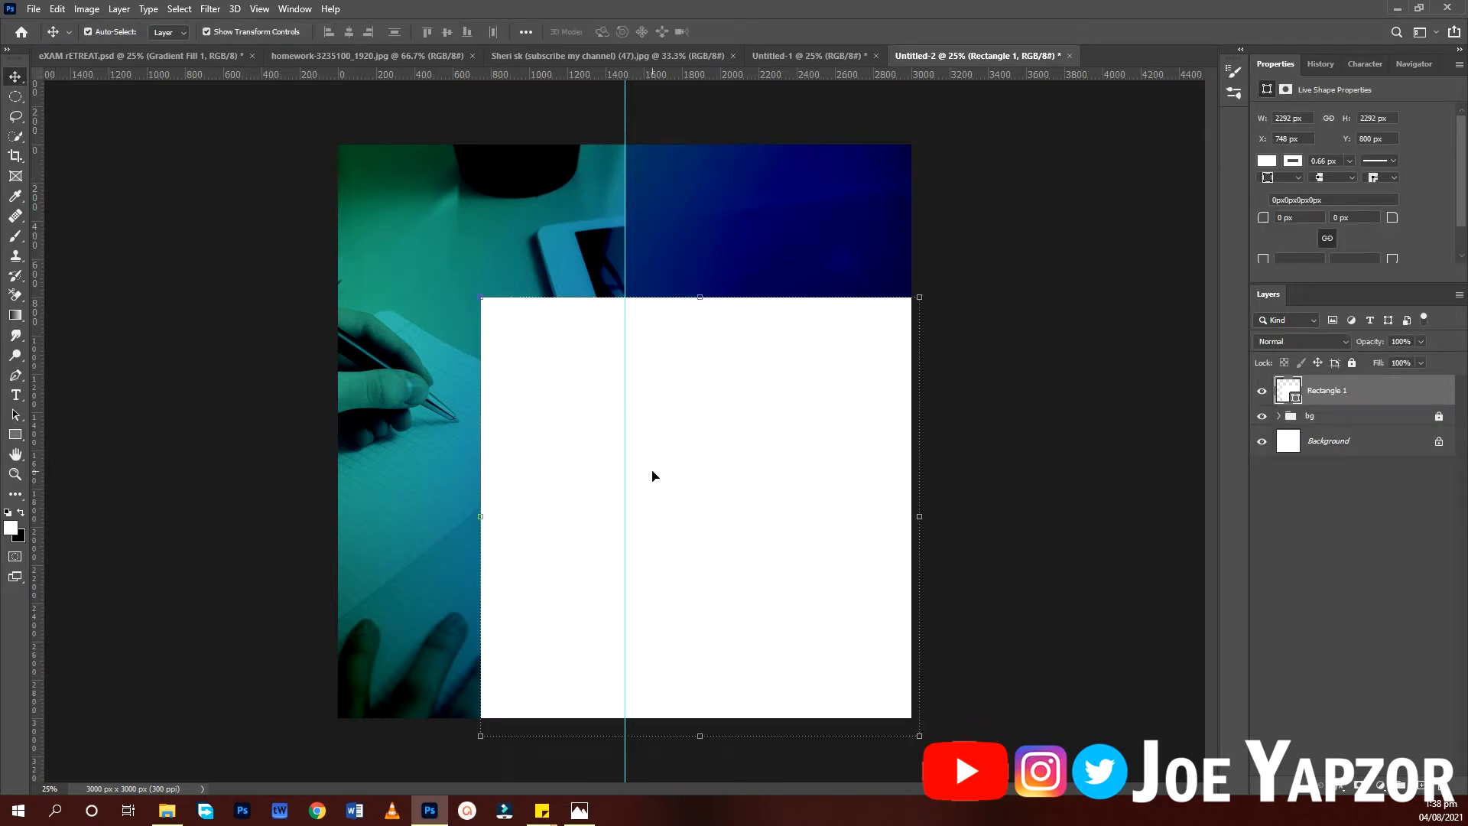
pyautogui.moveTo(652, 475); pyautogui.dragTo(600, 407)
pyautogui.moveTo(705, 453); pyautogui.dragTo(682, 437)
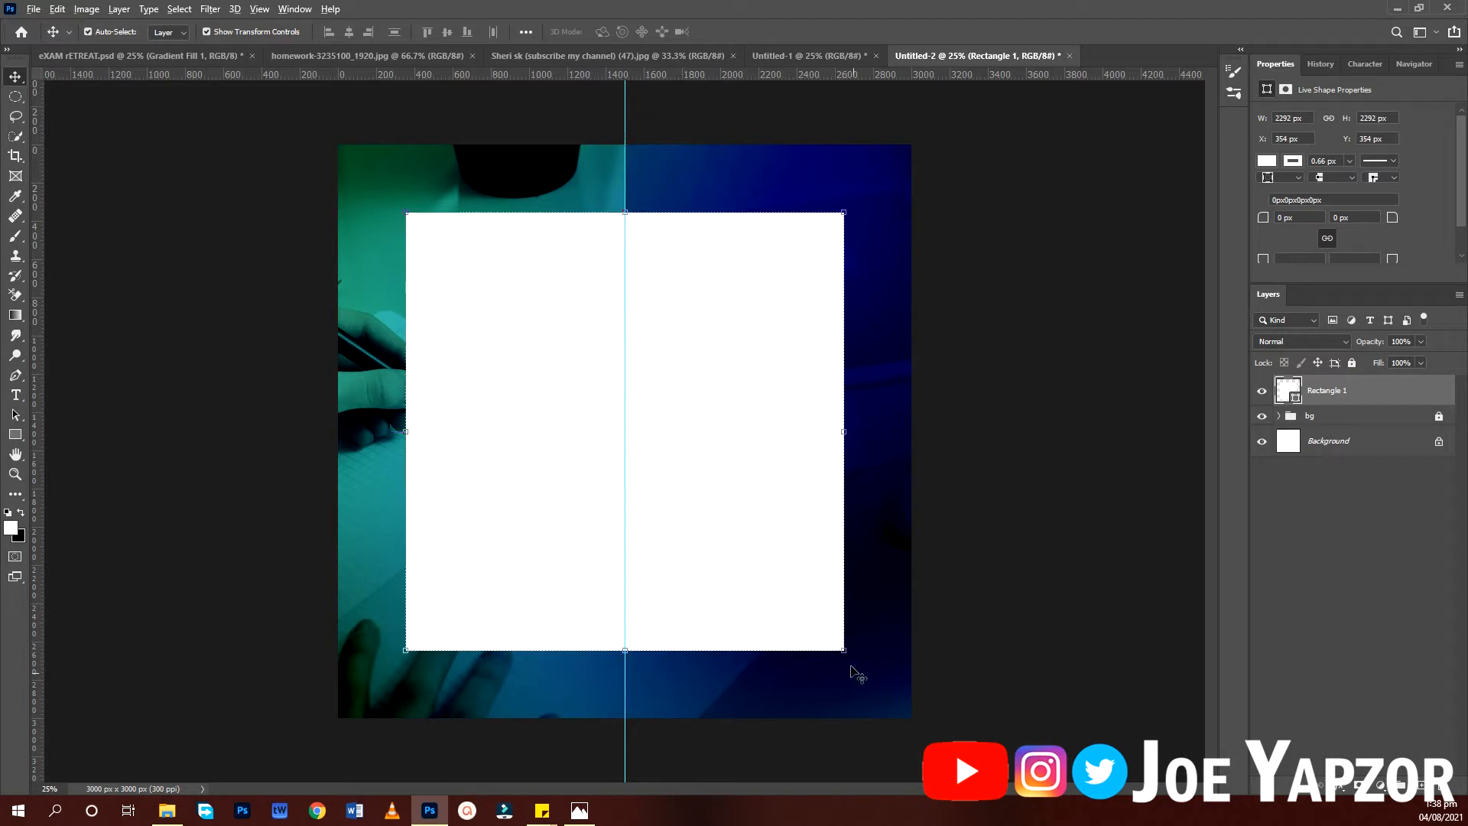
# Enlarge the white square from its centre to about 2504 × 2504 px.
pyautogui.moveTo(844, 652); pyautogui.dragTo(866, 673)
pyautogui.press('Return')
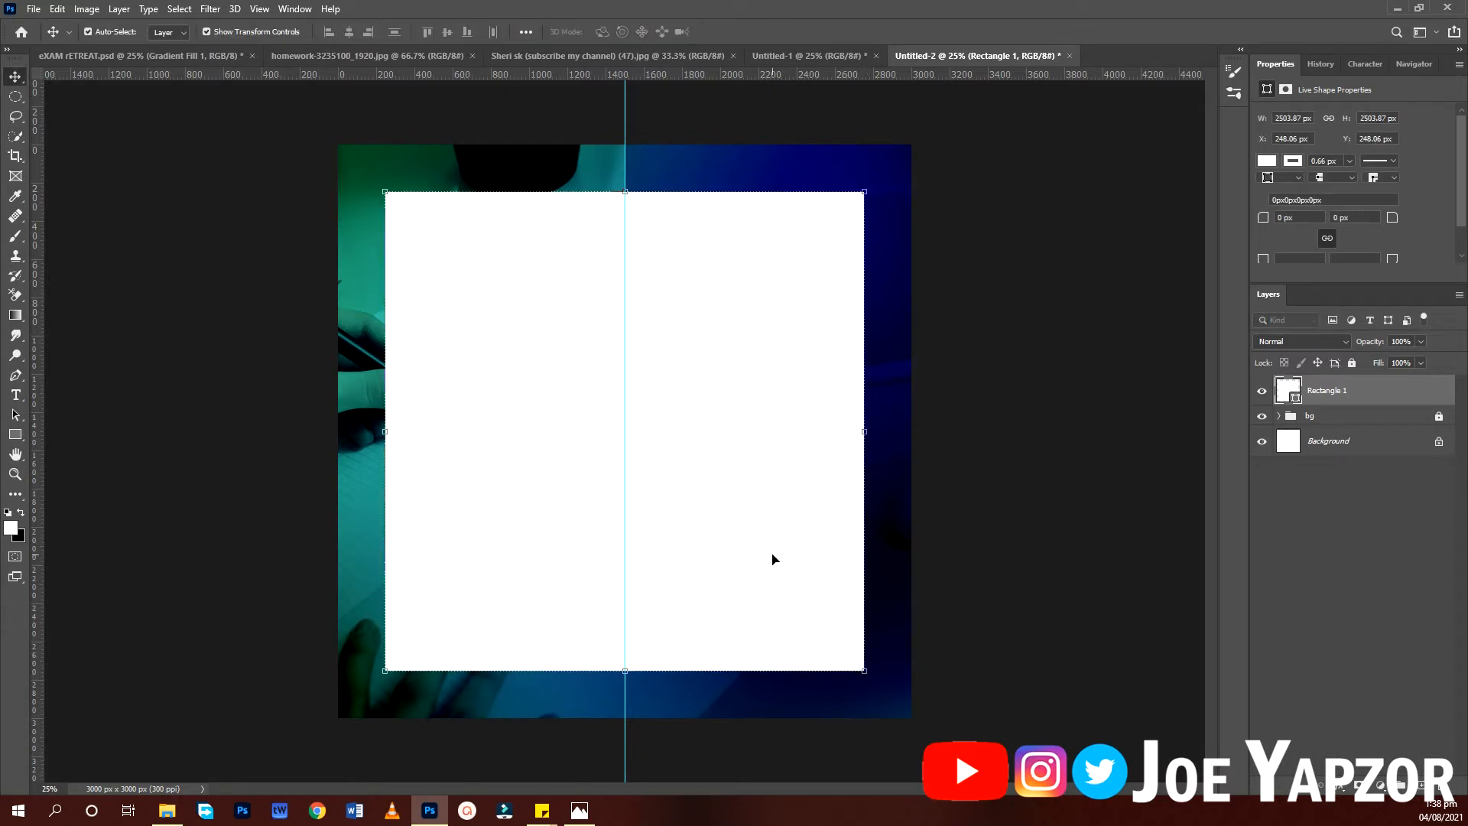
pyautogui.hotkey('ctrl', 'a')
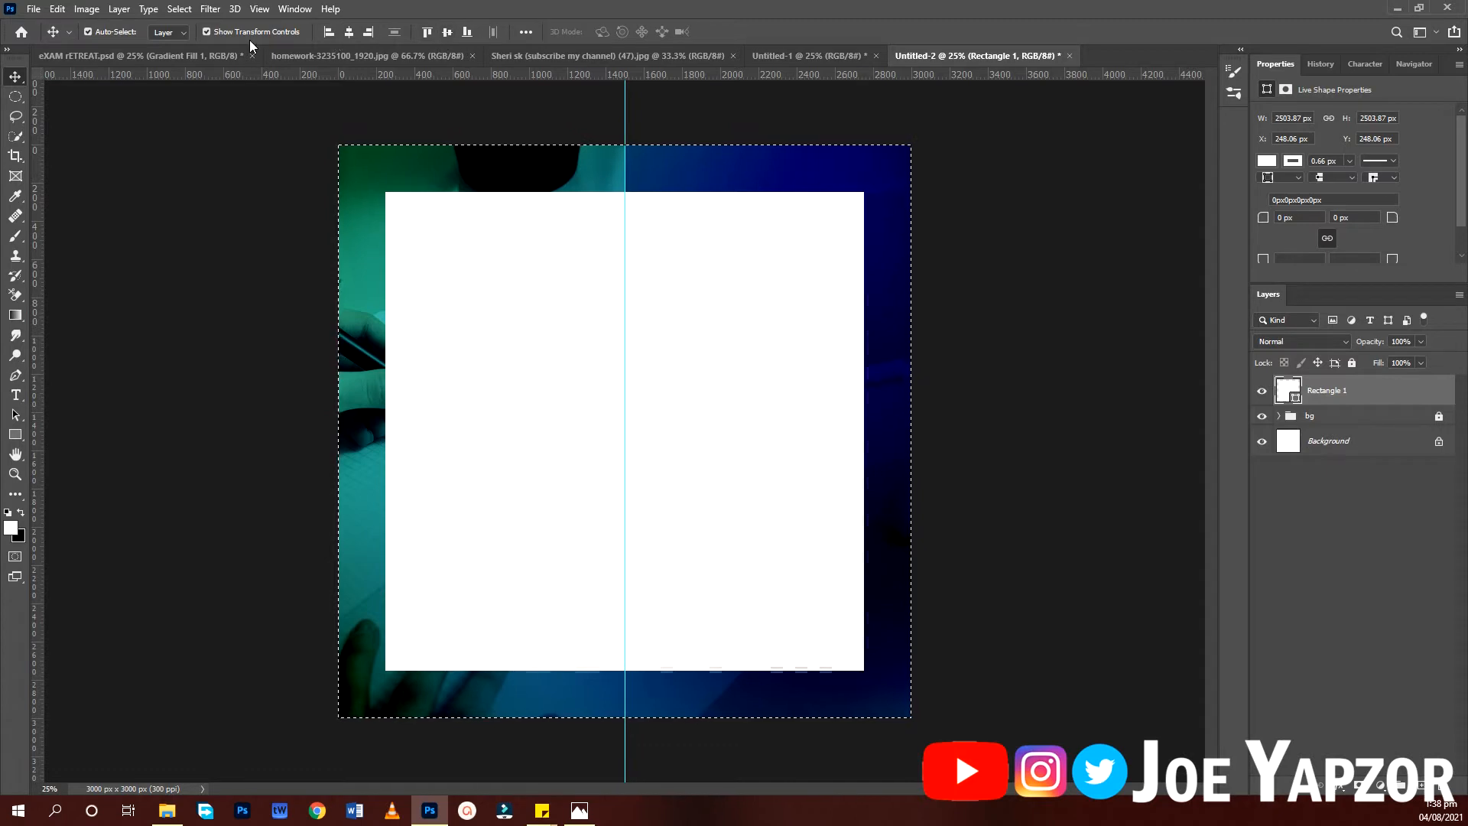
pyautogui.click(88, 31)
pyautogui.hotkey('ctrl', 'd')
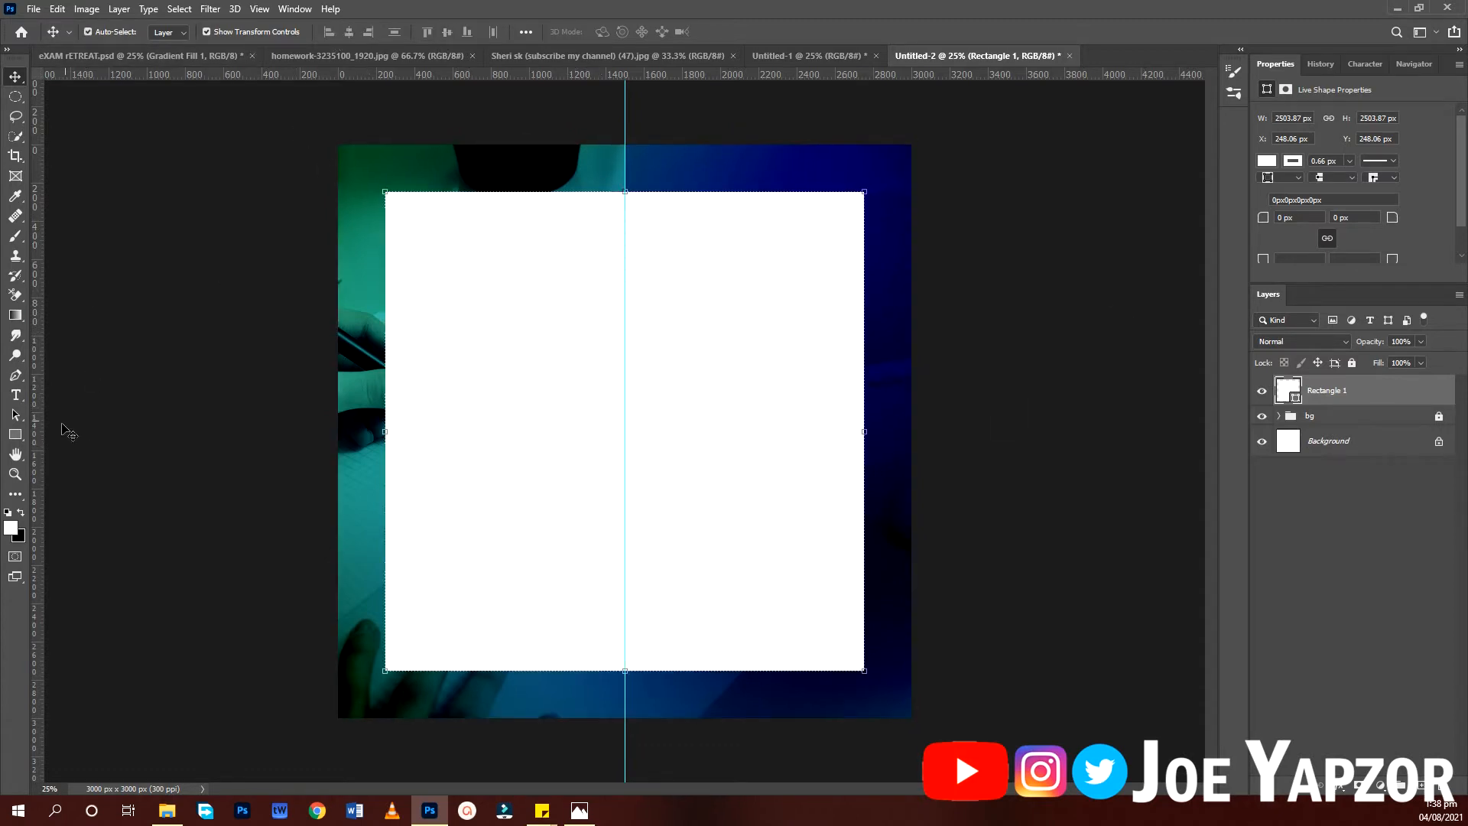
# Remove the centred square's fill and thicken its white stroke to about 23.79 px to form a frame.
pyautogui.click(15, 434)
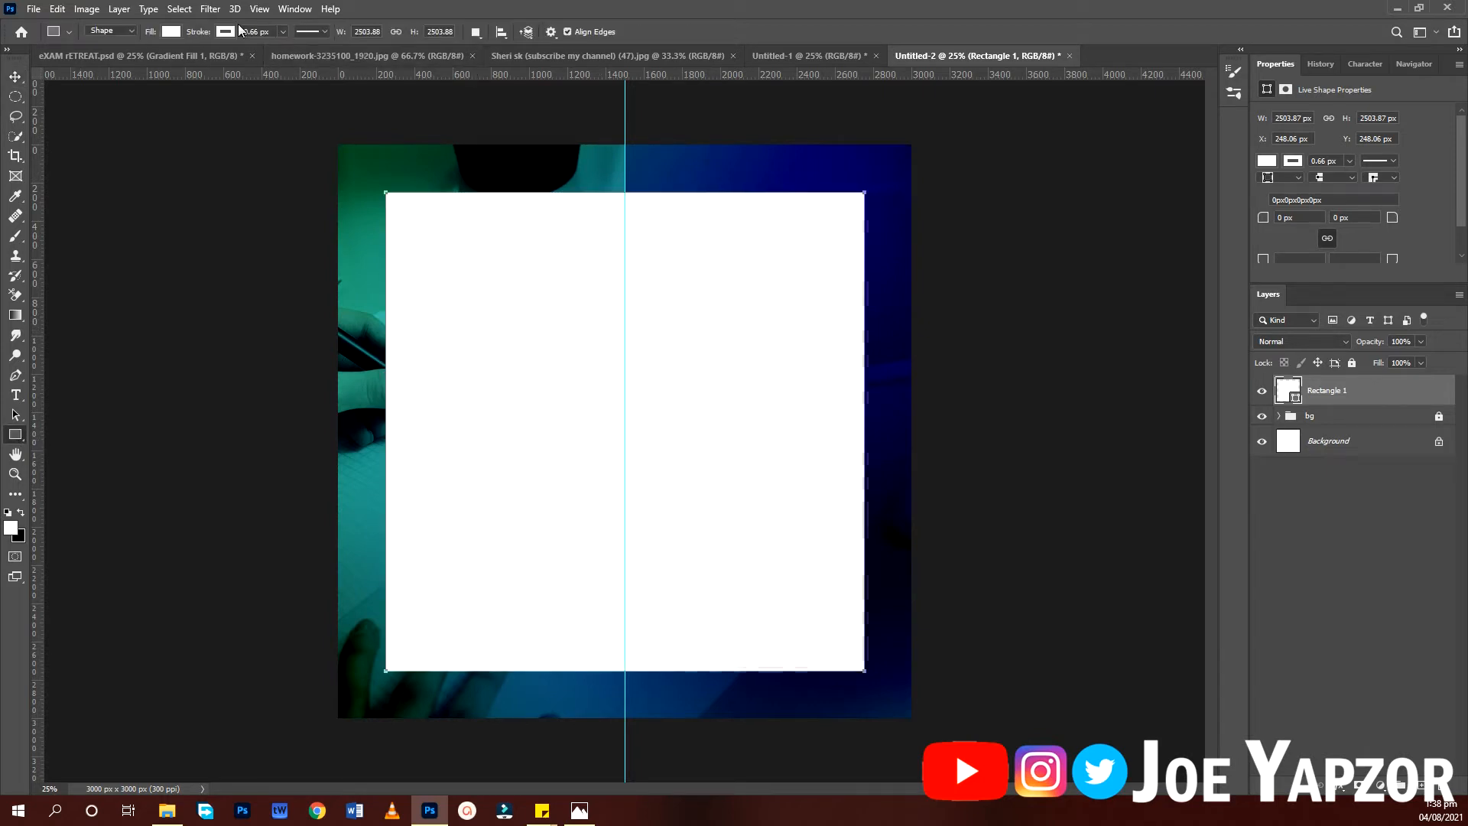
pyautogui.click(190, 31)
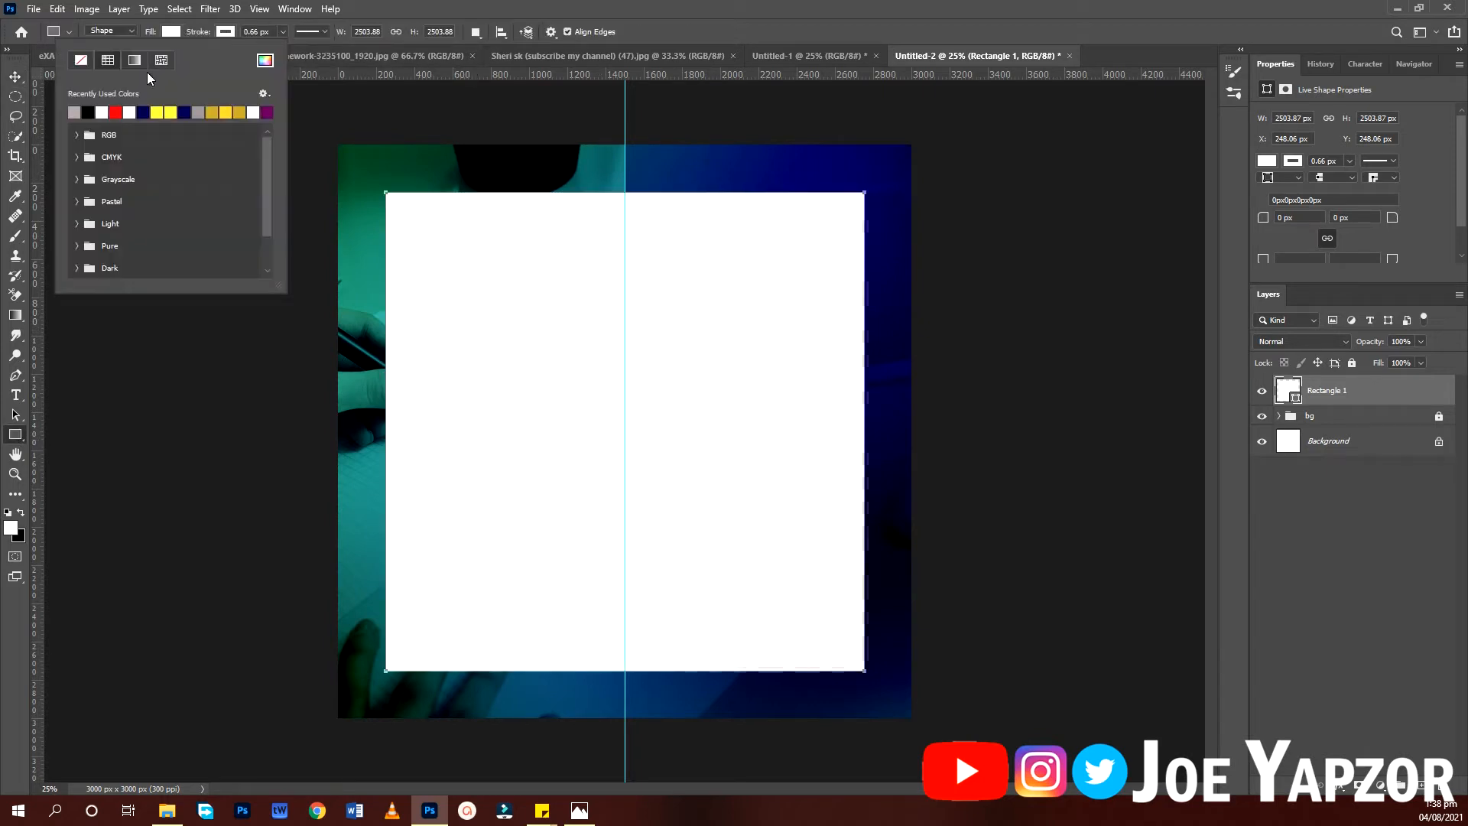
pyautogui.click(81, 60)
pyautogui.click(297, 33)
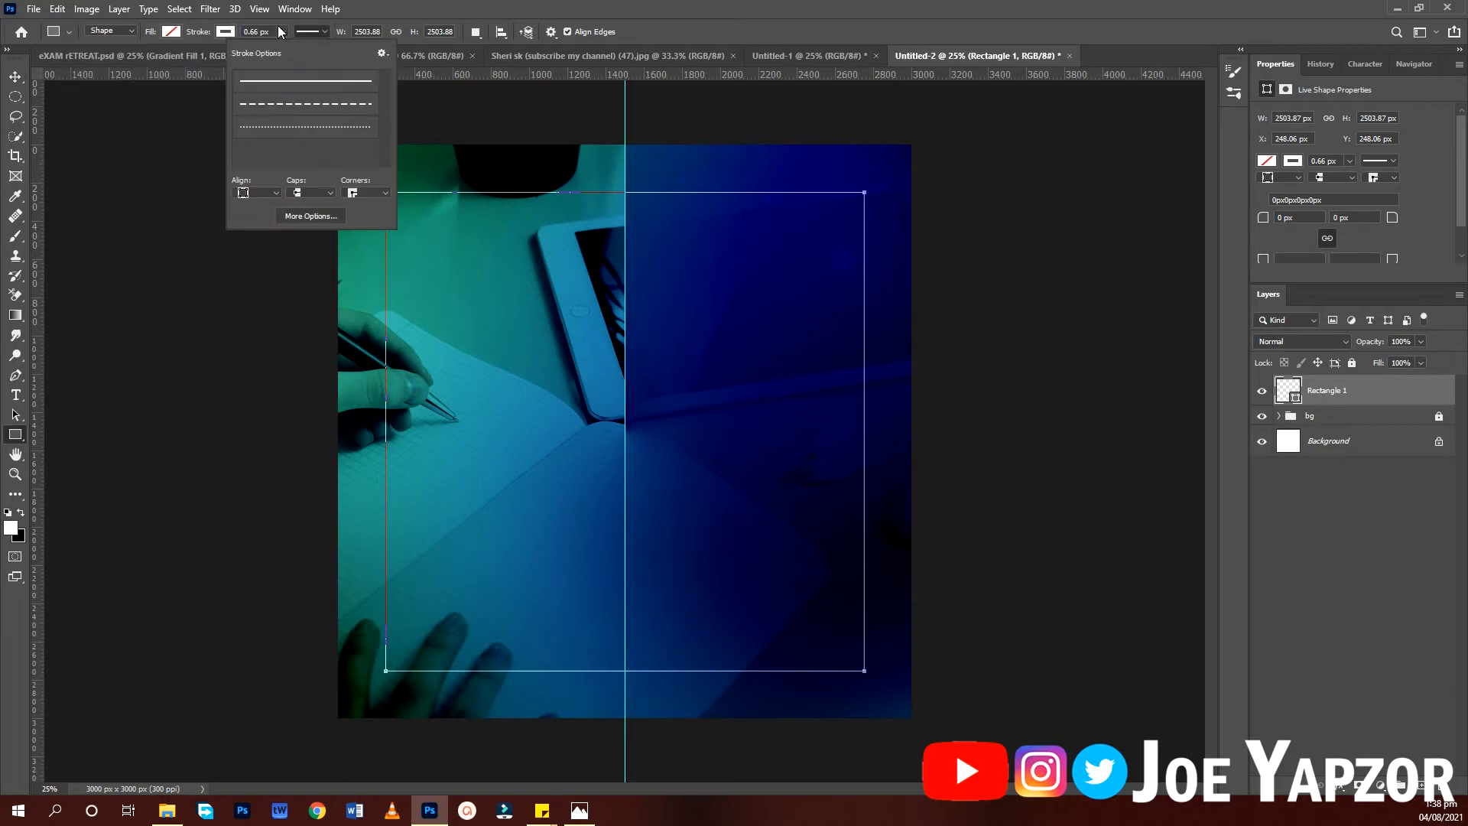
pyautogui.click(284, 33)
pyautogui.moveTo(286, 52); pyautogui.dragTo(293, 53)
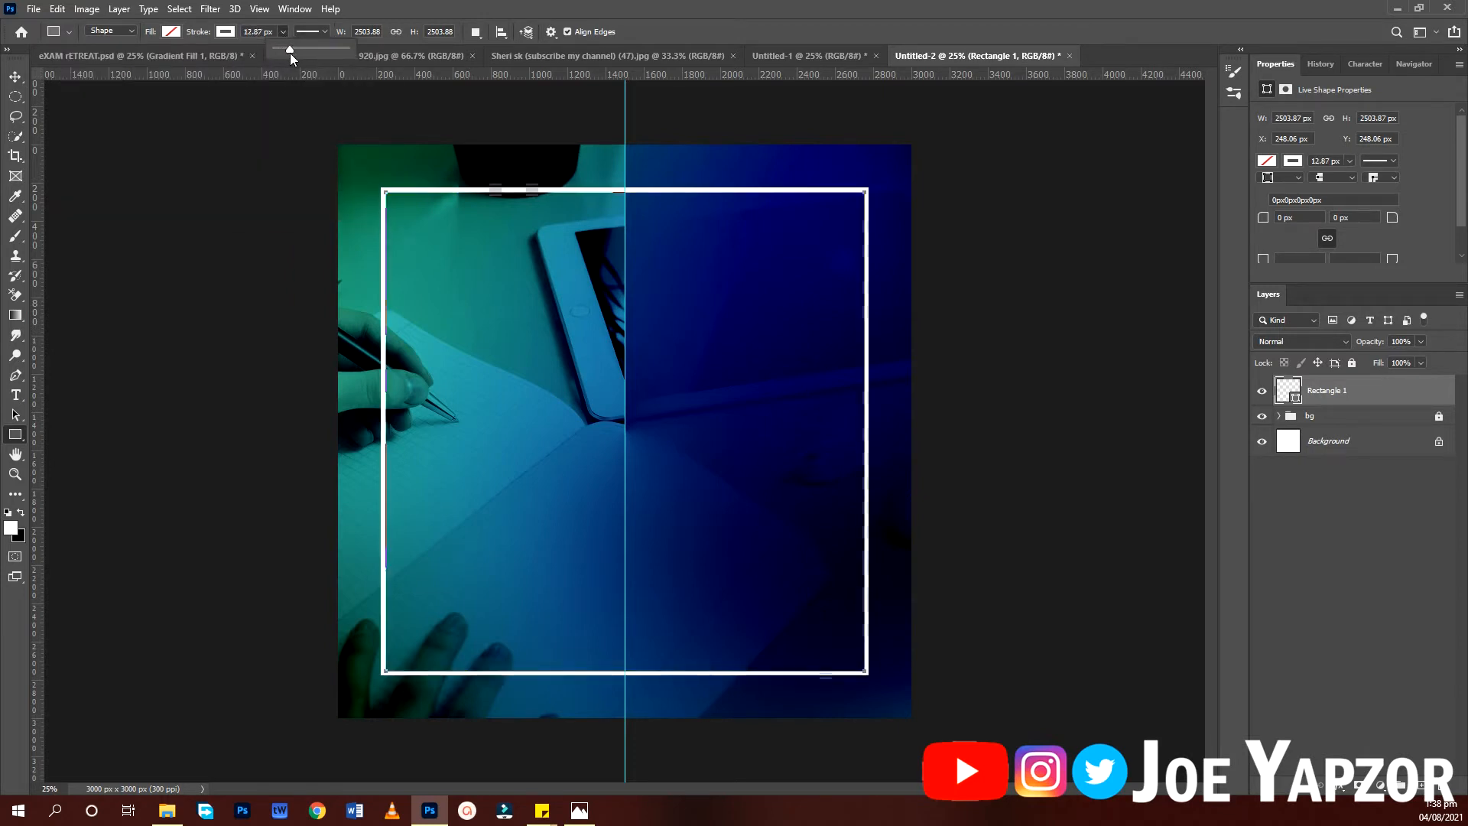
pyautogui.press('v')
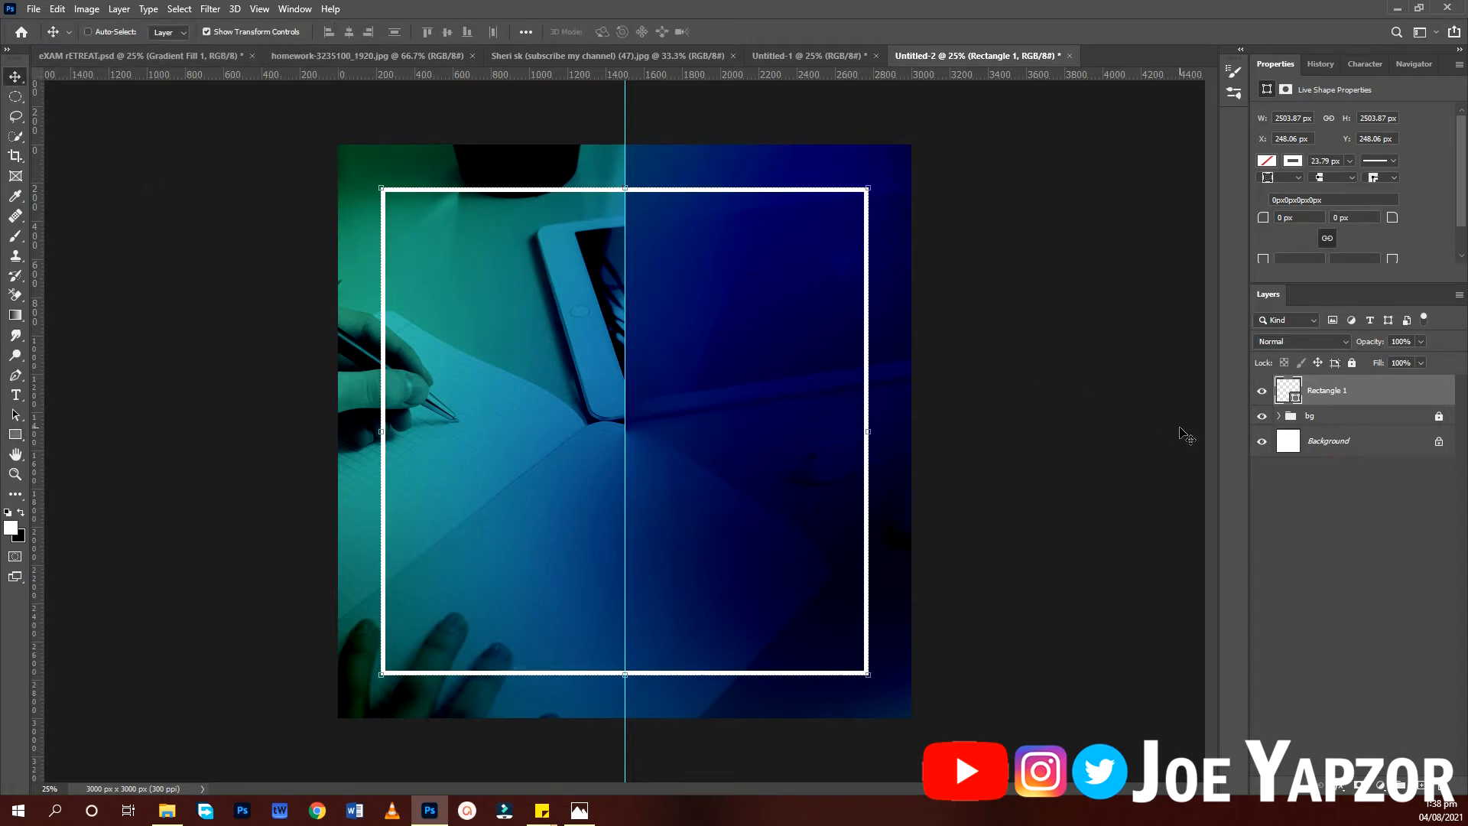
# Lock the square frame layer.
pyautogui.hotkey('ctrl', '/')
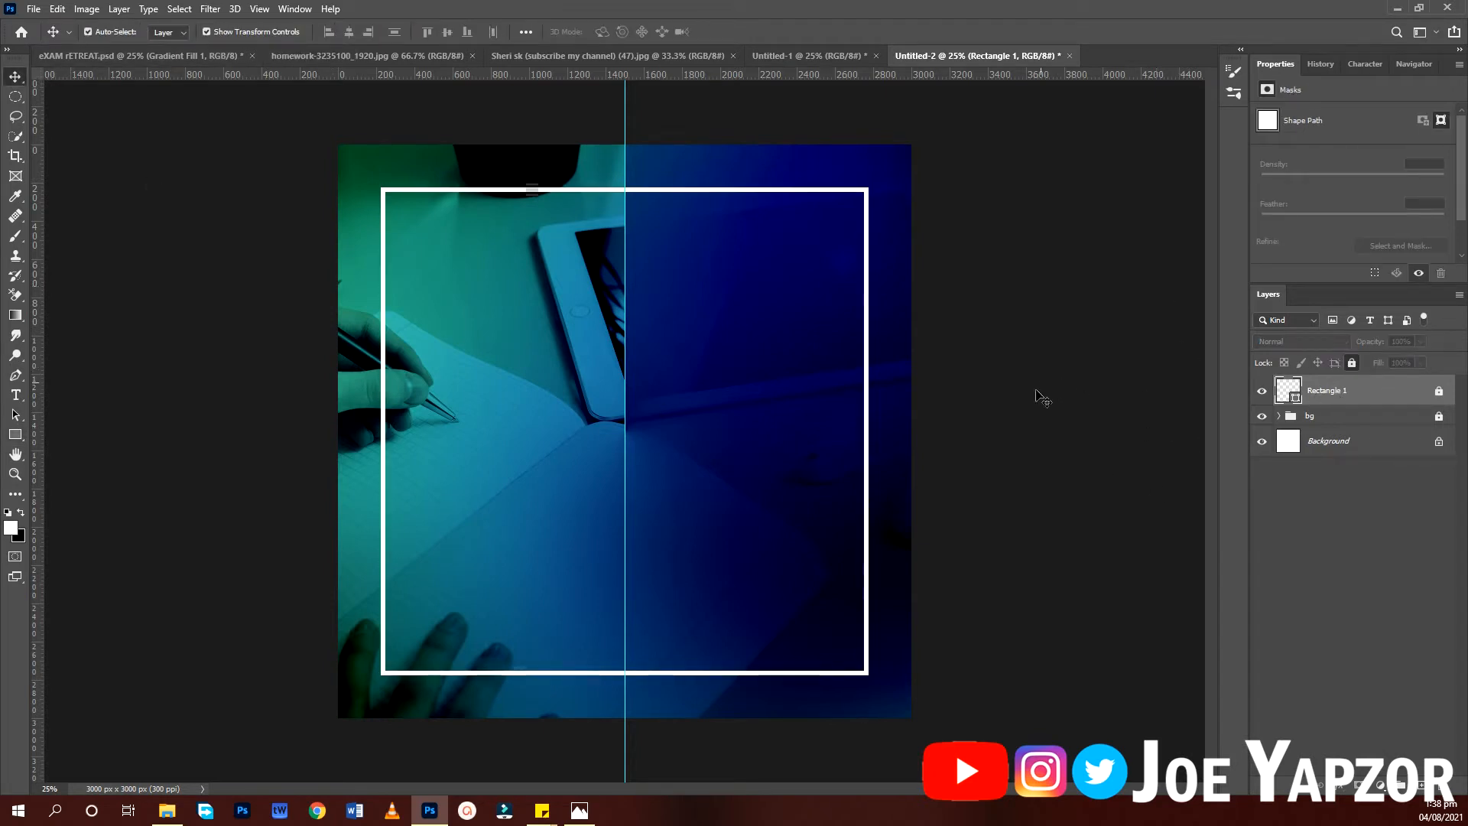
pyautogui.click(1353, 366)
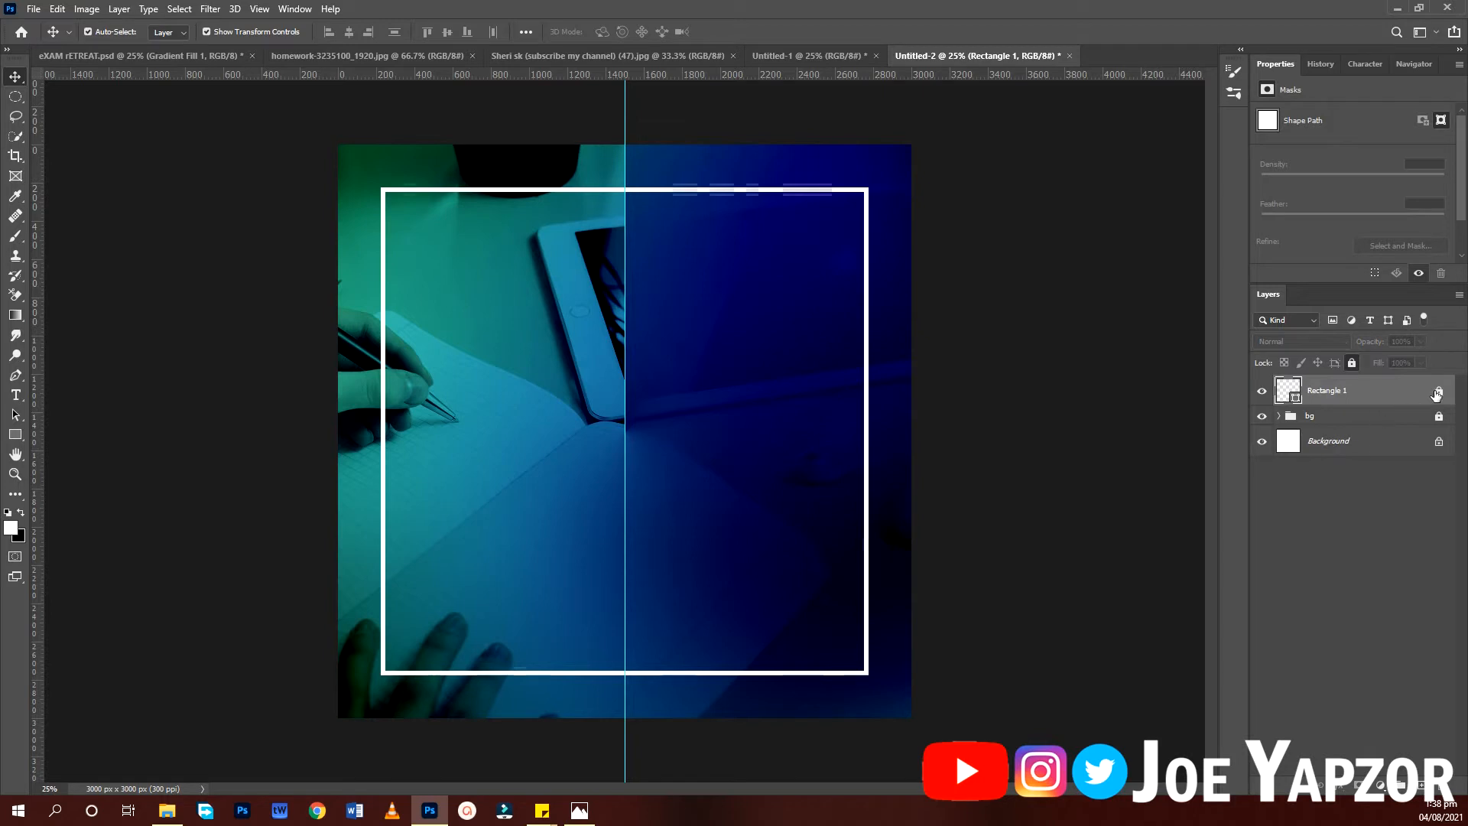
pyautogui.click(1352, 365)
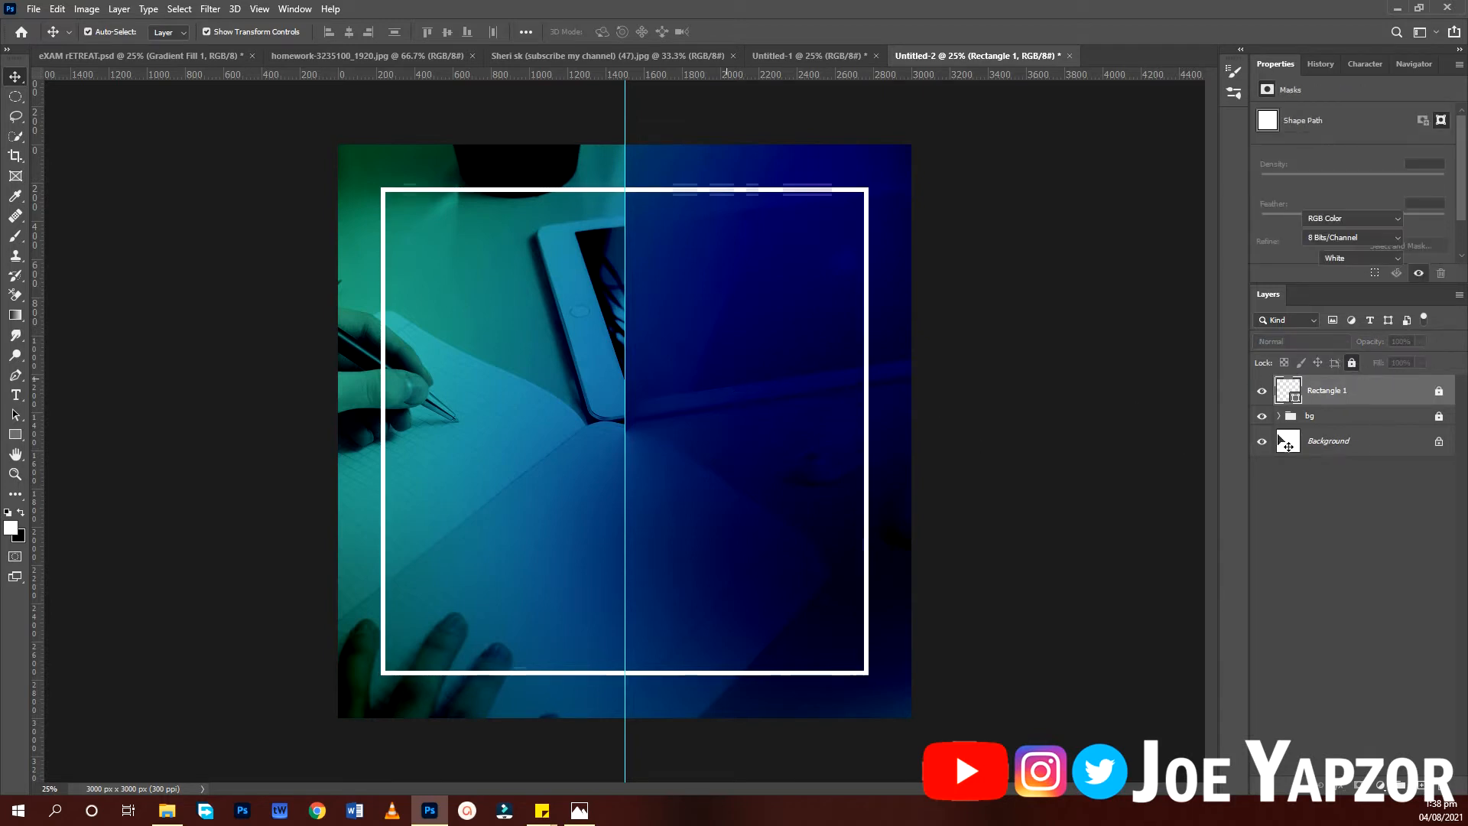
pyautogui.click(1400, 394)
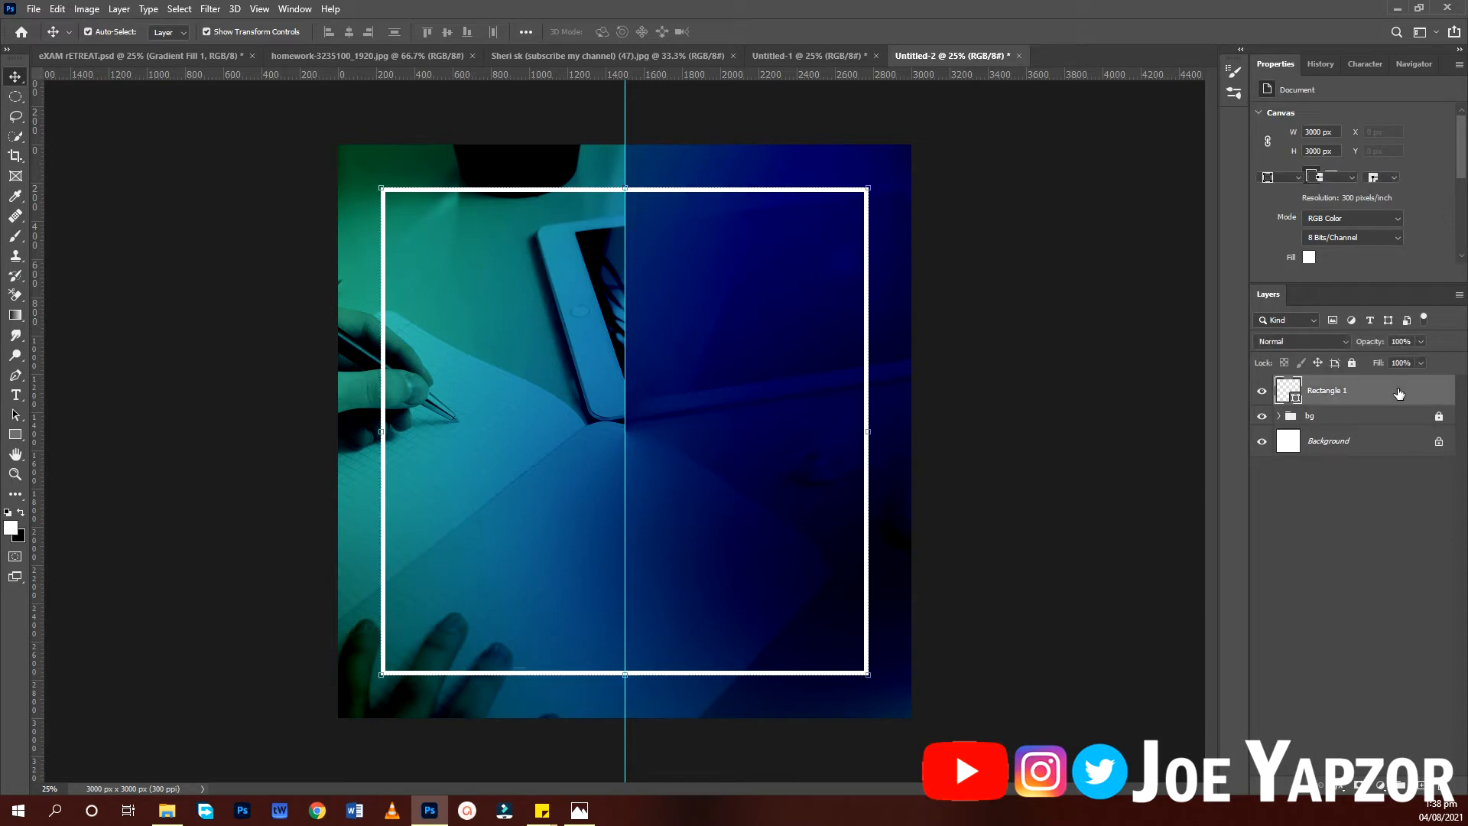
pyautogui.hotkey('ctrl', '/')
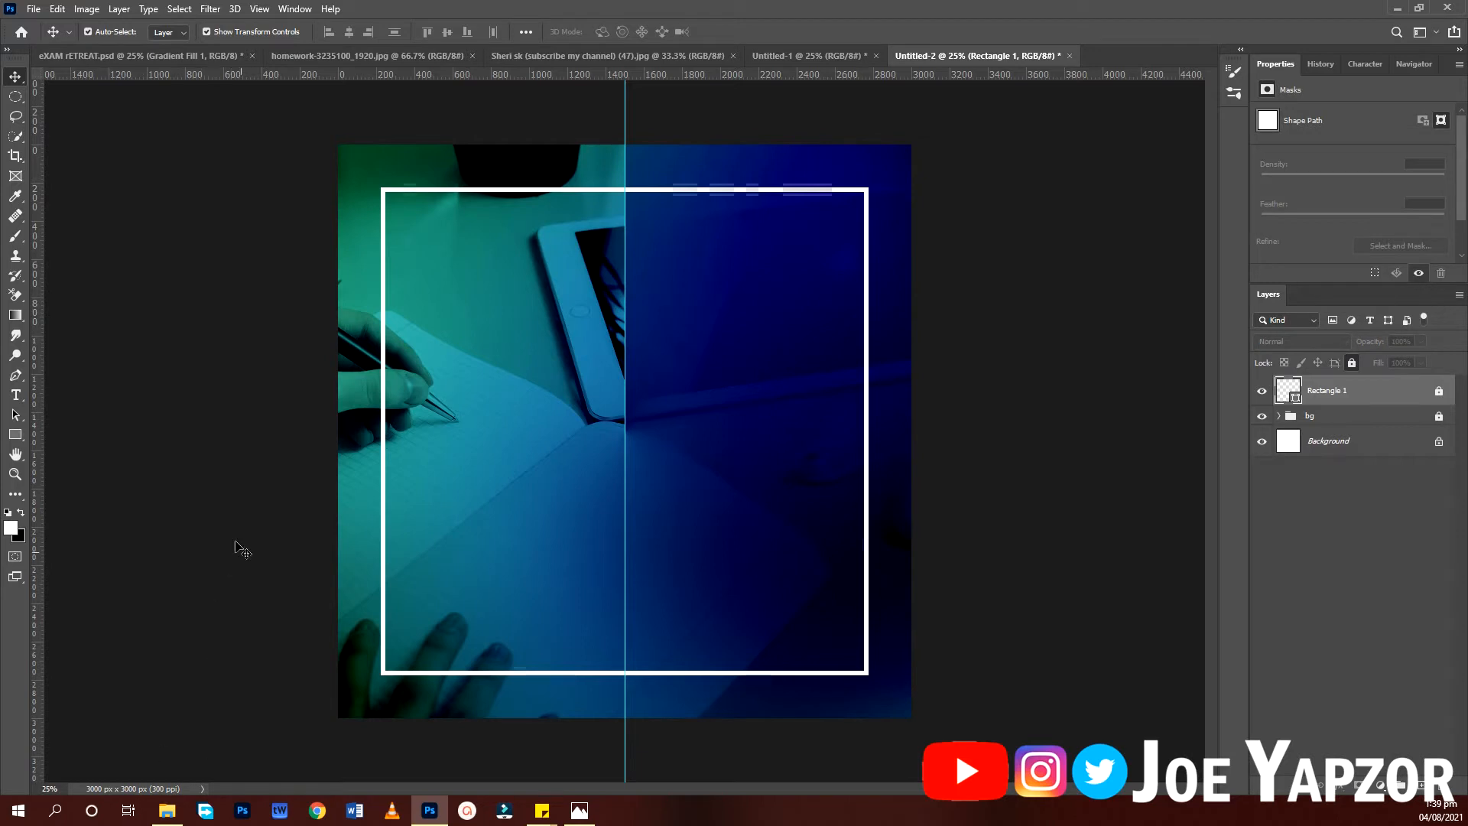
# Add the white text ST AUGUSTINE CATHOLIC CHAPLAINCY above the frame's upper-left corner.
pyautogui.press('t')
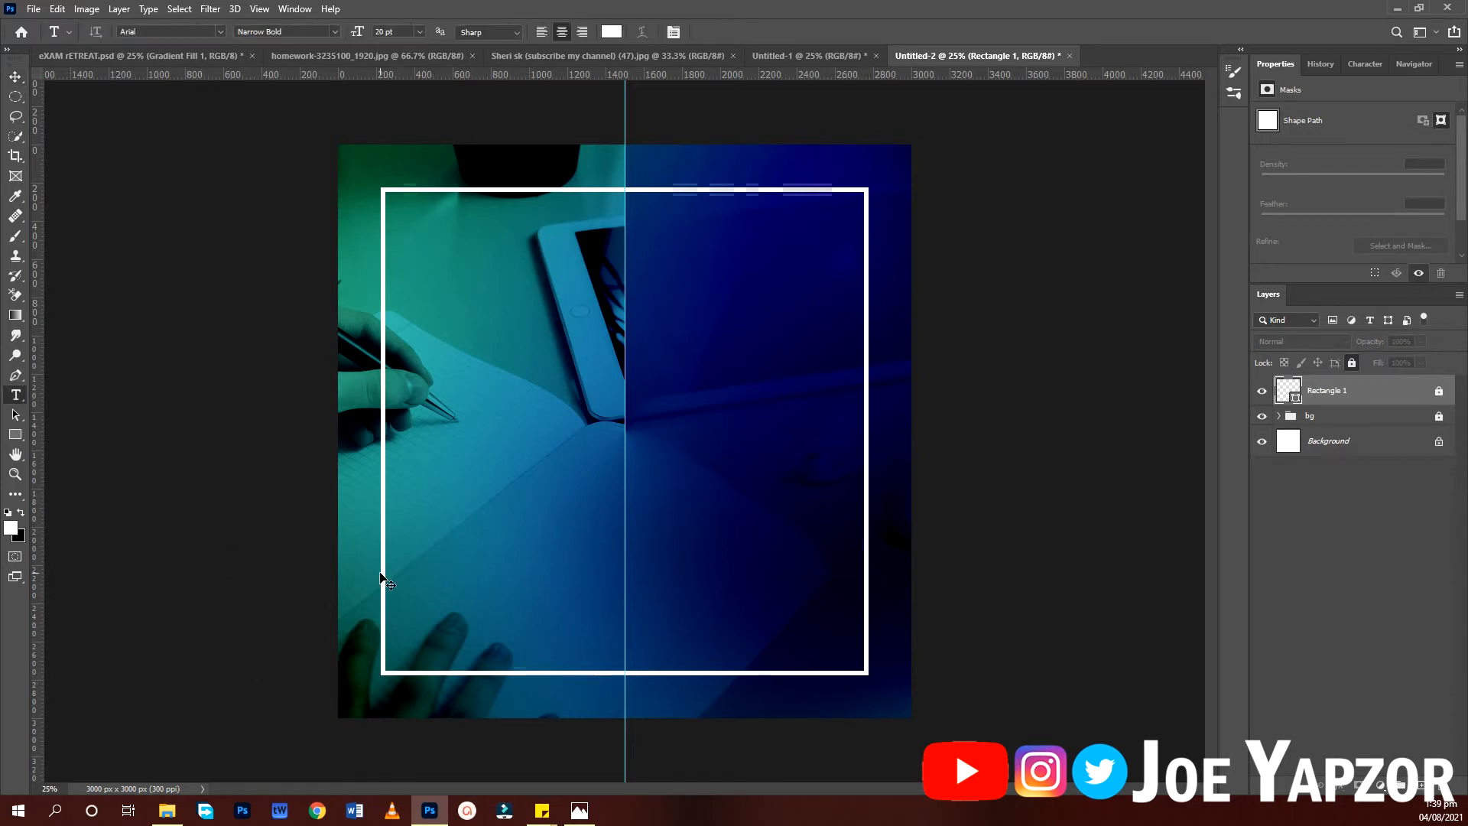
pyautogui.click(413, 177)
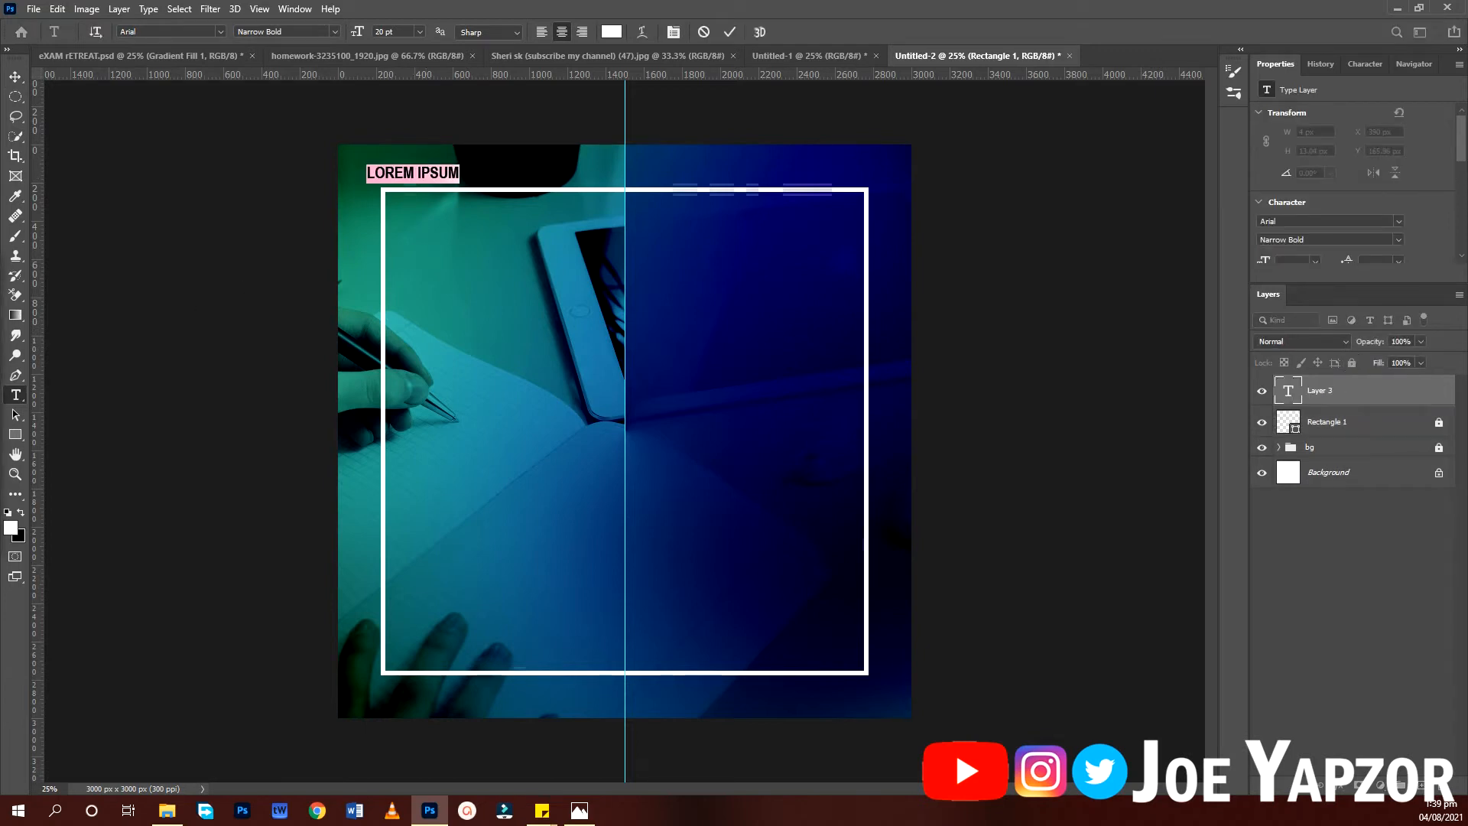
pyautogui.write('ST AUGUSTINE CATHOLIC CHAPLAINCY')
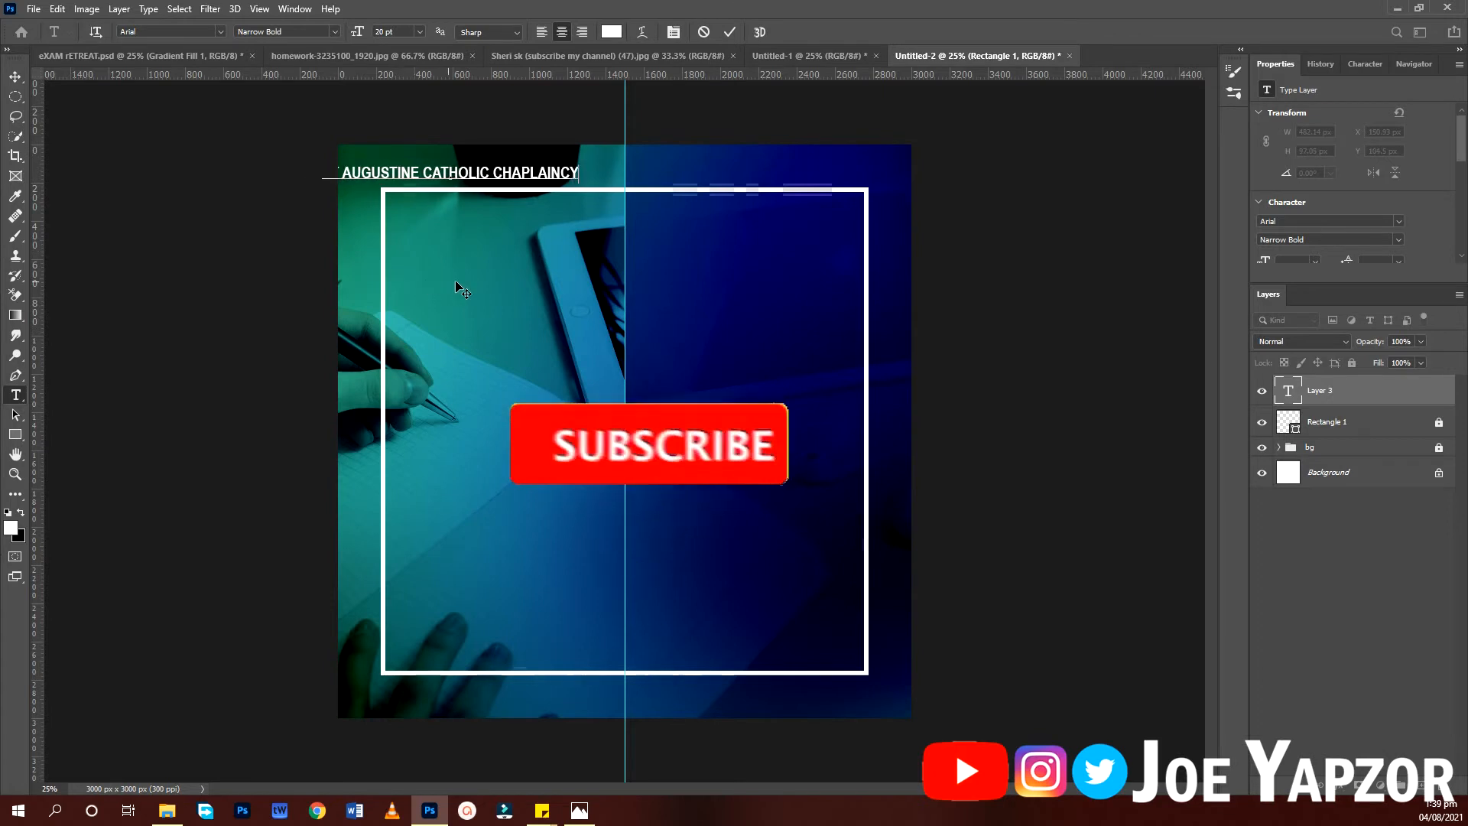
# Reduce the chaplaincy text to 16 pt and align its start with the frame's left edge.
pyautogui.hotkey('ctrl', 'a')
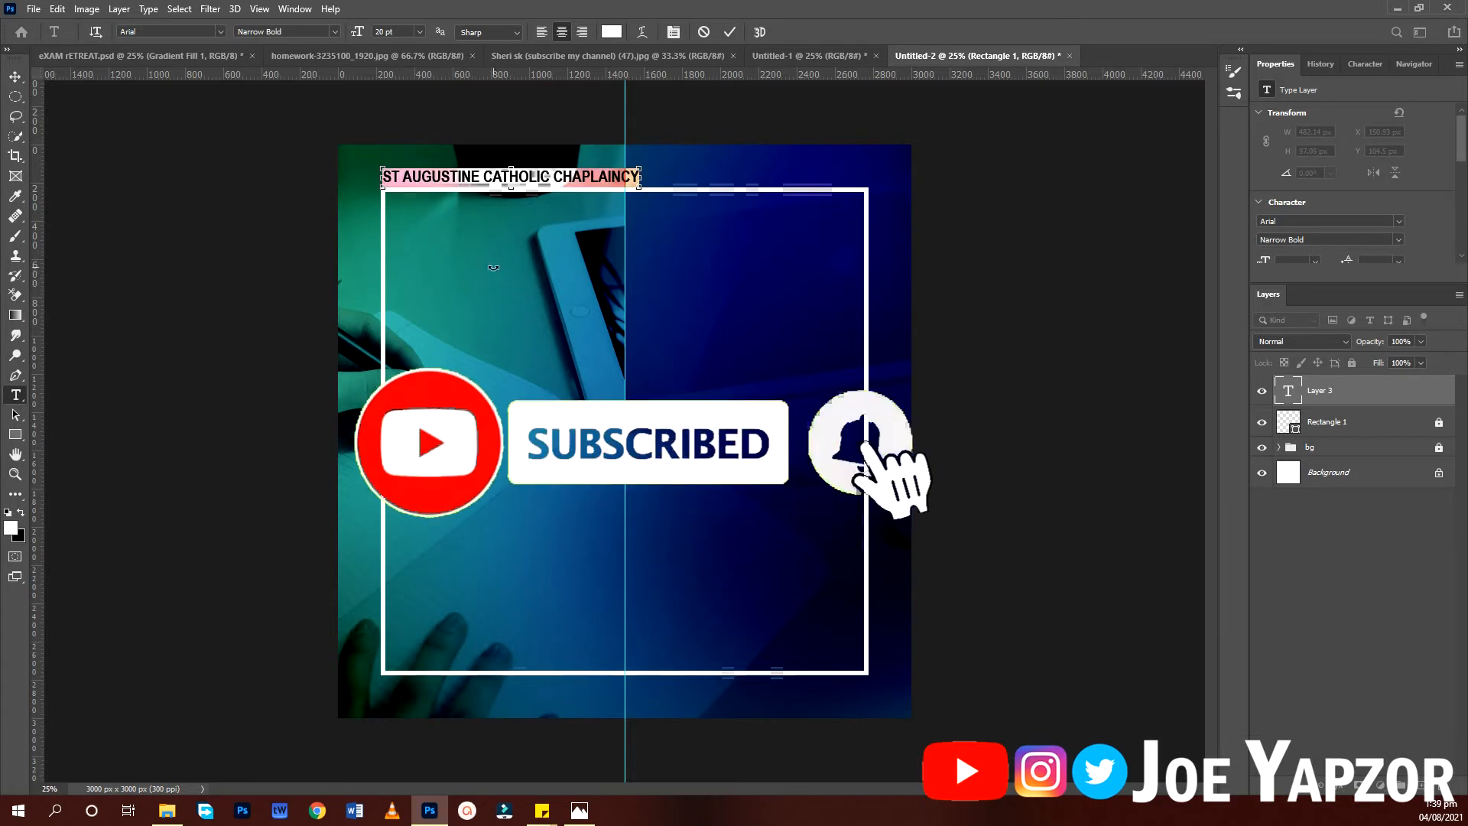
pyautogui.scroll(-3, 381, 36)
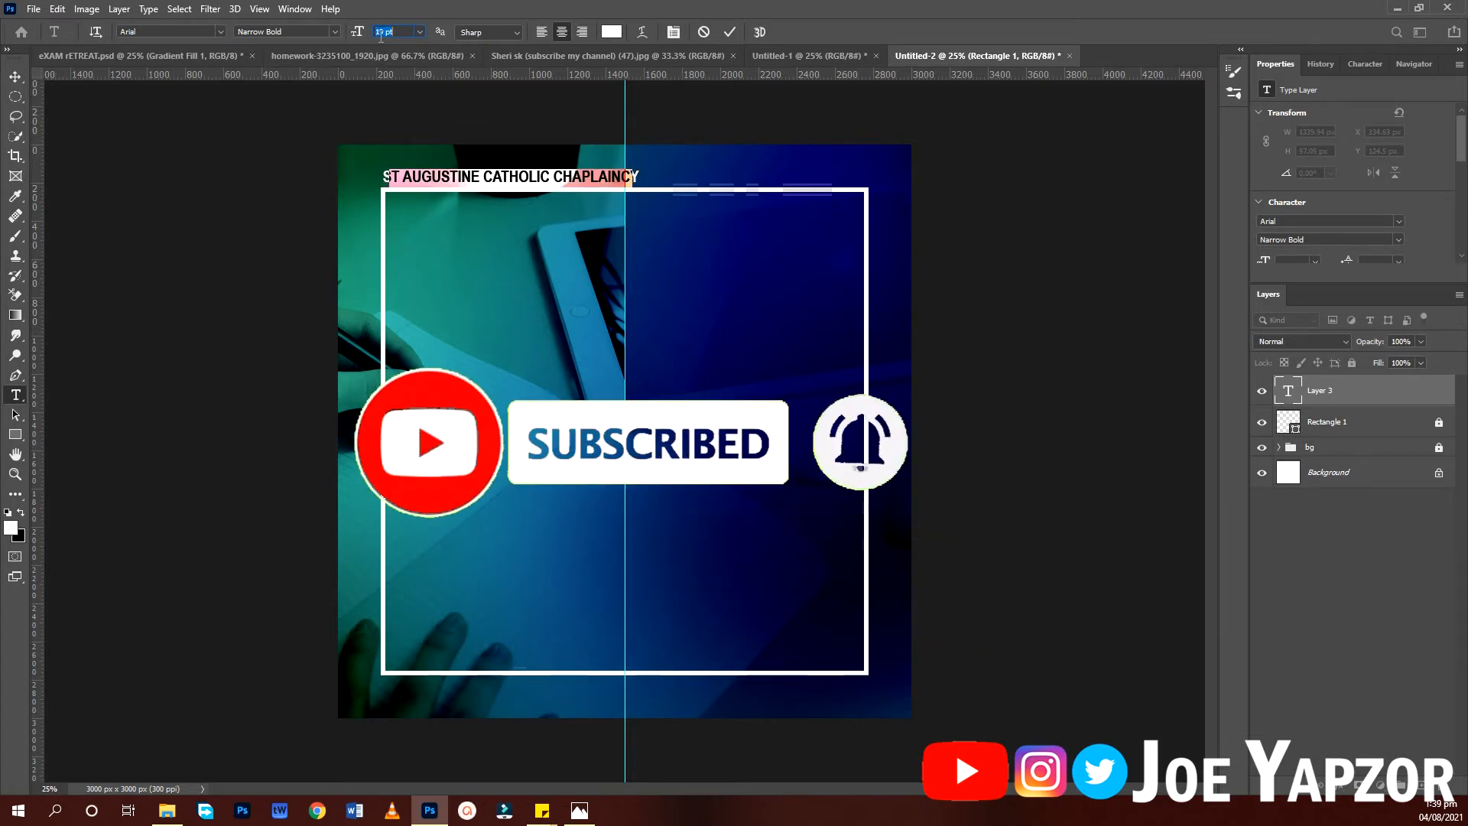
pyautogui.scroll(-1, 381, 36)
pyautogui.moveTo(506, 316); pyautogui.dragTo(481, 317)
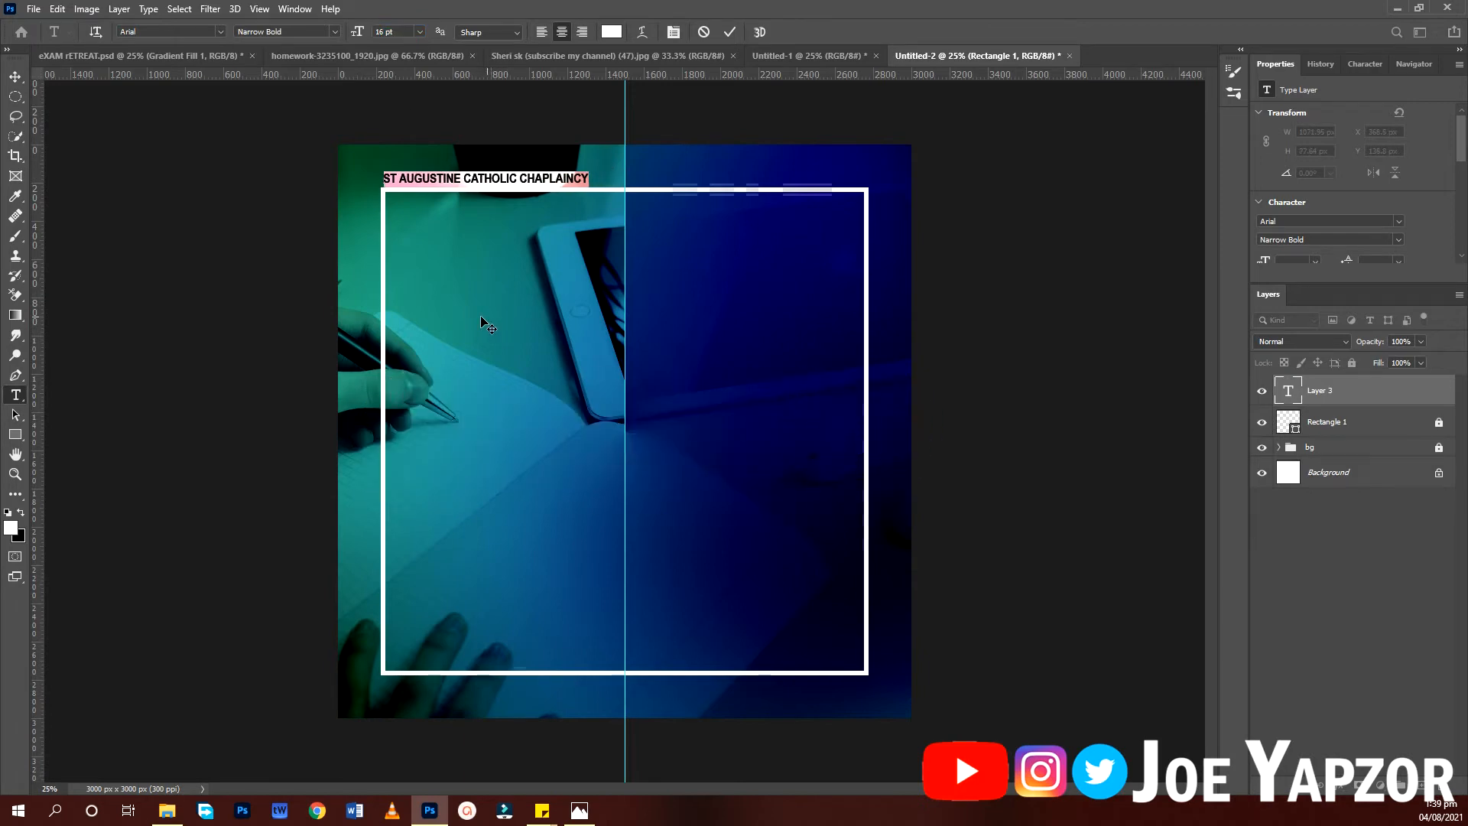
pyautogui.click(729, 31)
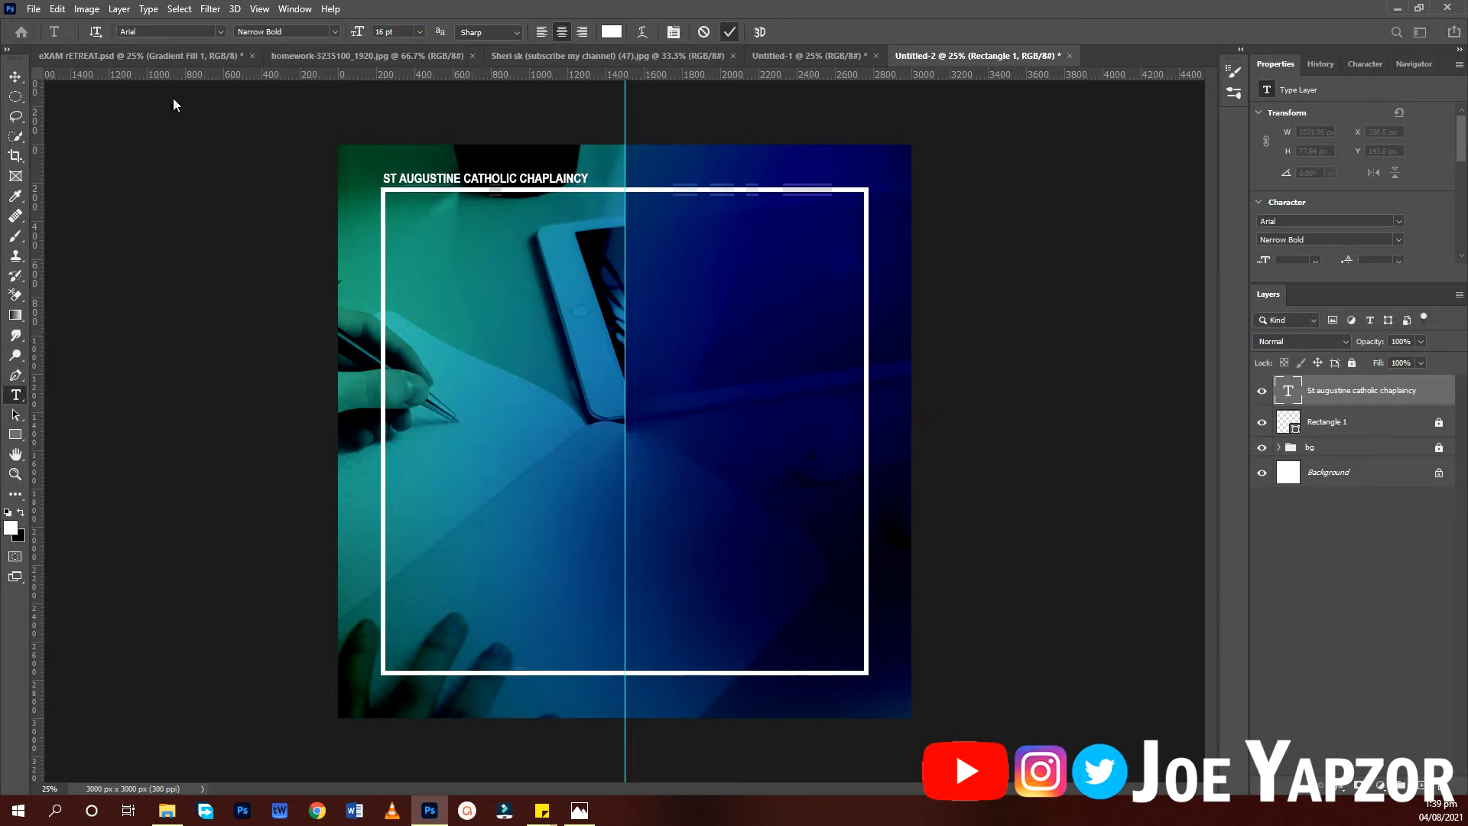
# Unlock the square frame and scale it down from its centre to about 94.83%.
pyautogui.click(13, 74)
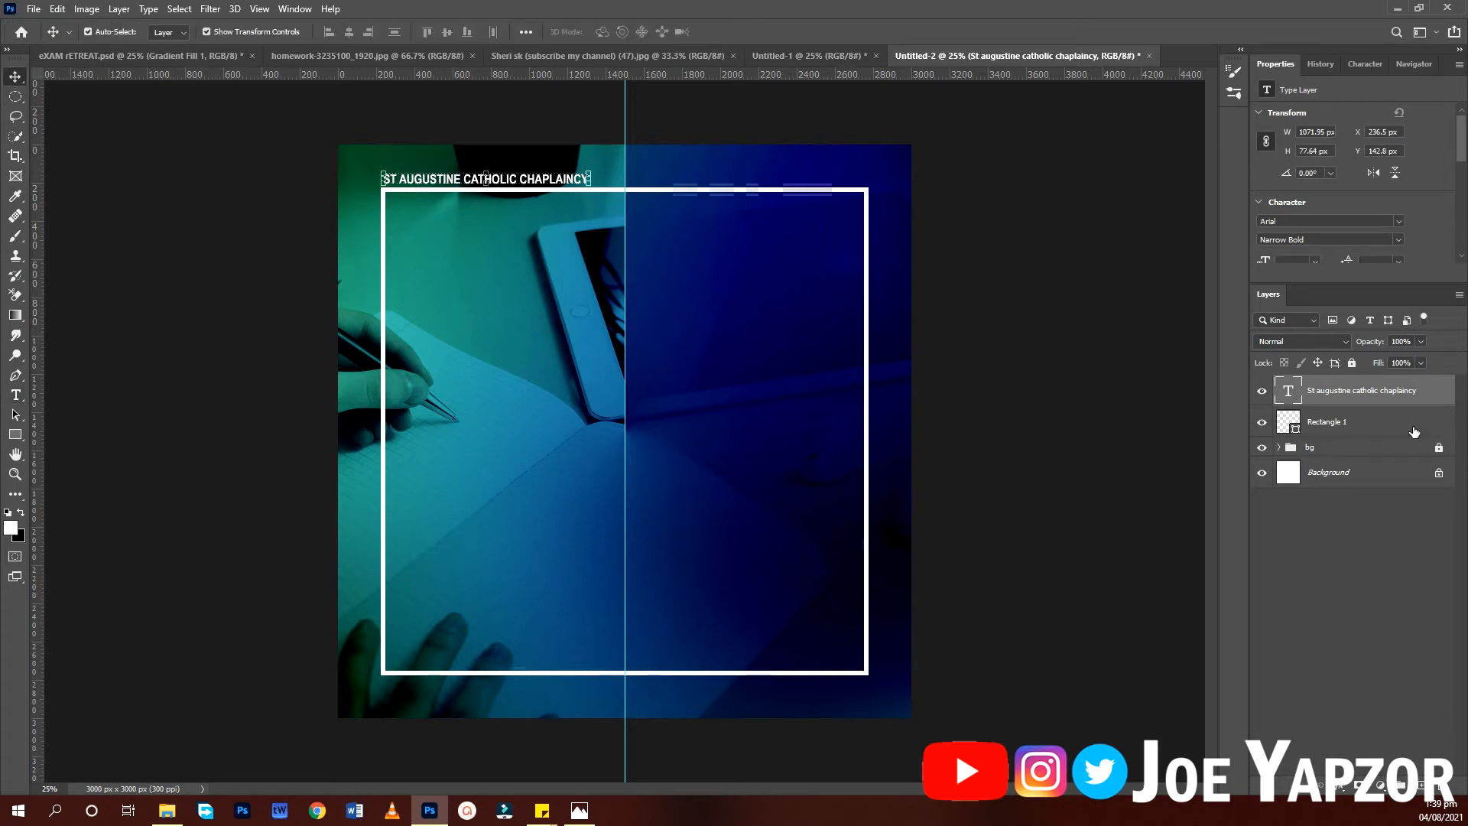
pyautogui.click(866, 671)
pyautogui.hotkey('ctrl', 't')
pyautogui.moveTo(868, 673); pyautogui.dragTo(856, 658)
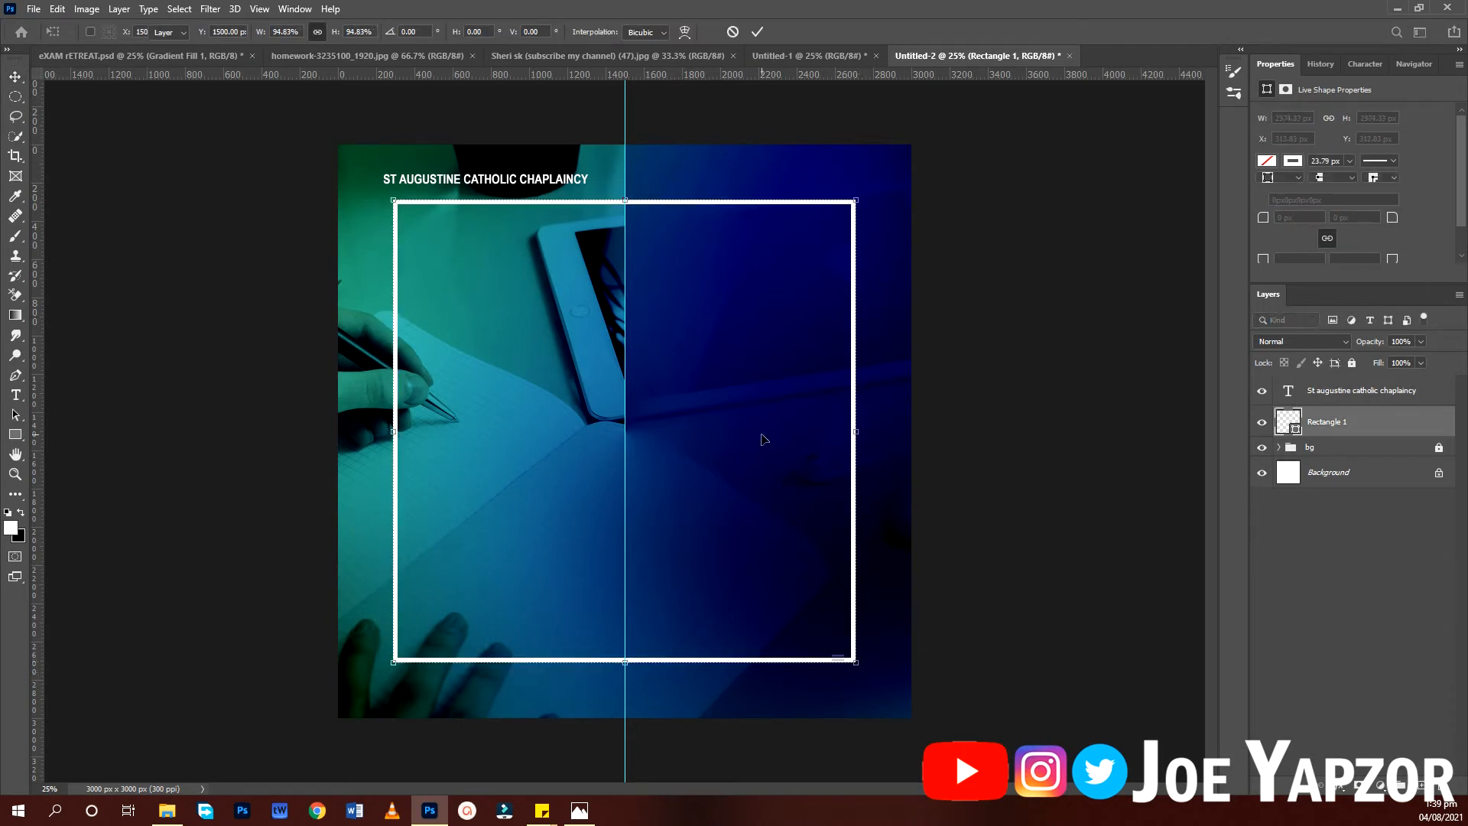
pyautogui.press('Return')
# Move the chaplaincy text to sit just above the frame's upper-left corner, and lock the frame layer again.
pyautogui.click(1163, 317)
pyautogui.moveTo(496, 188); pyautogui.dragTo(503, 185)
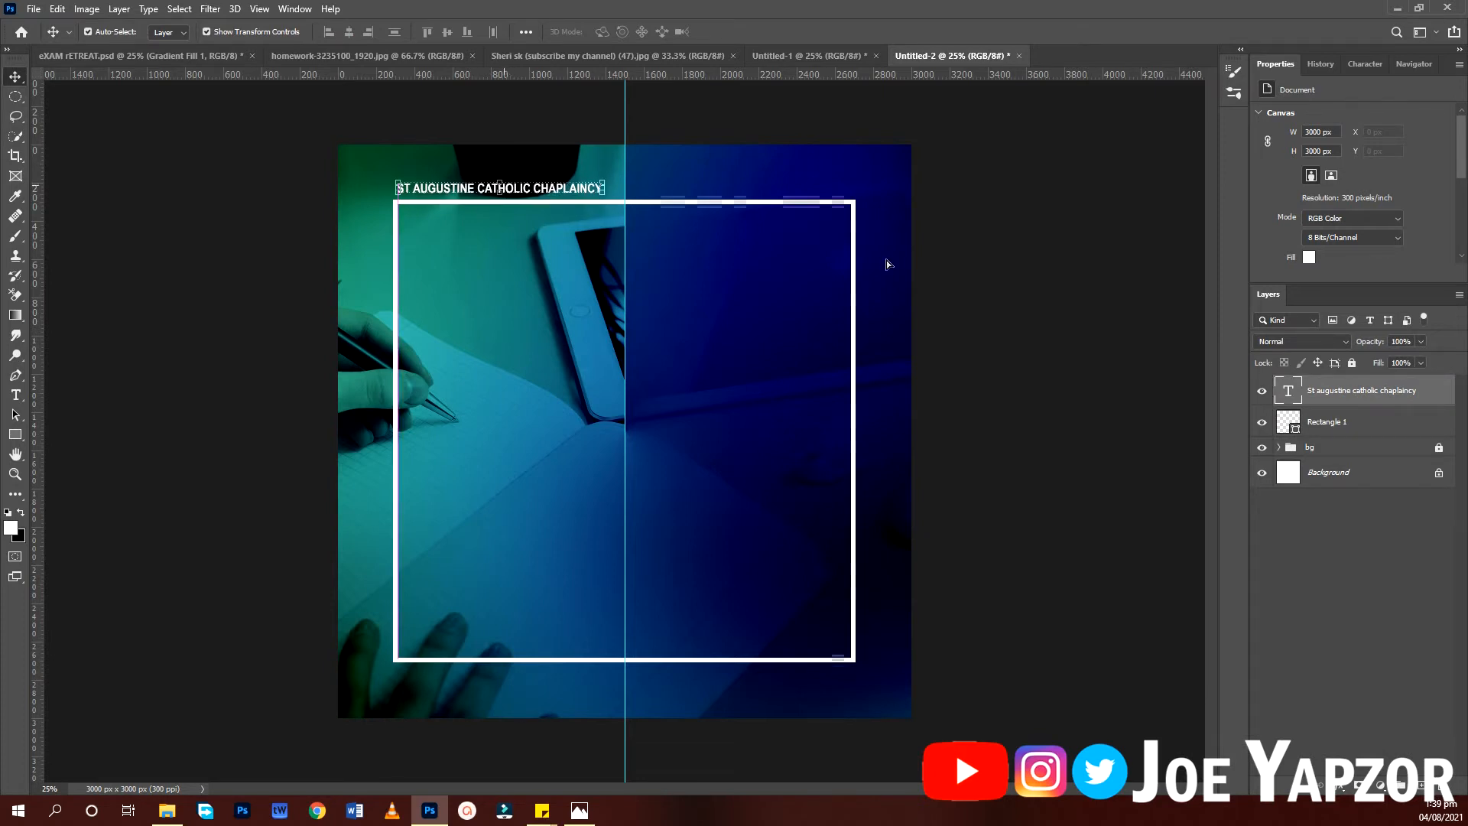
pyautogui.click(1366, 428)
pyautogui.hotkey('ctrl', '/')
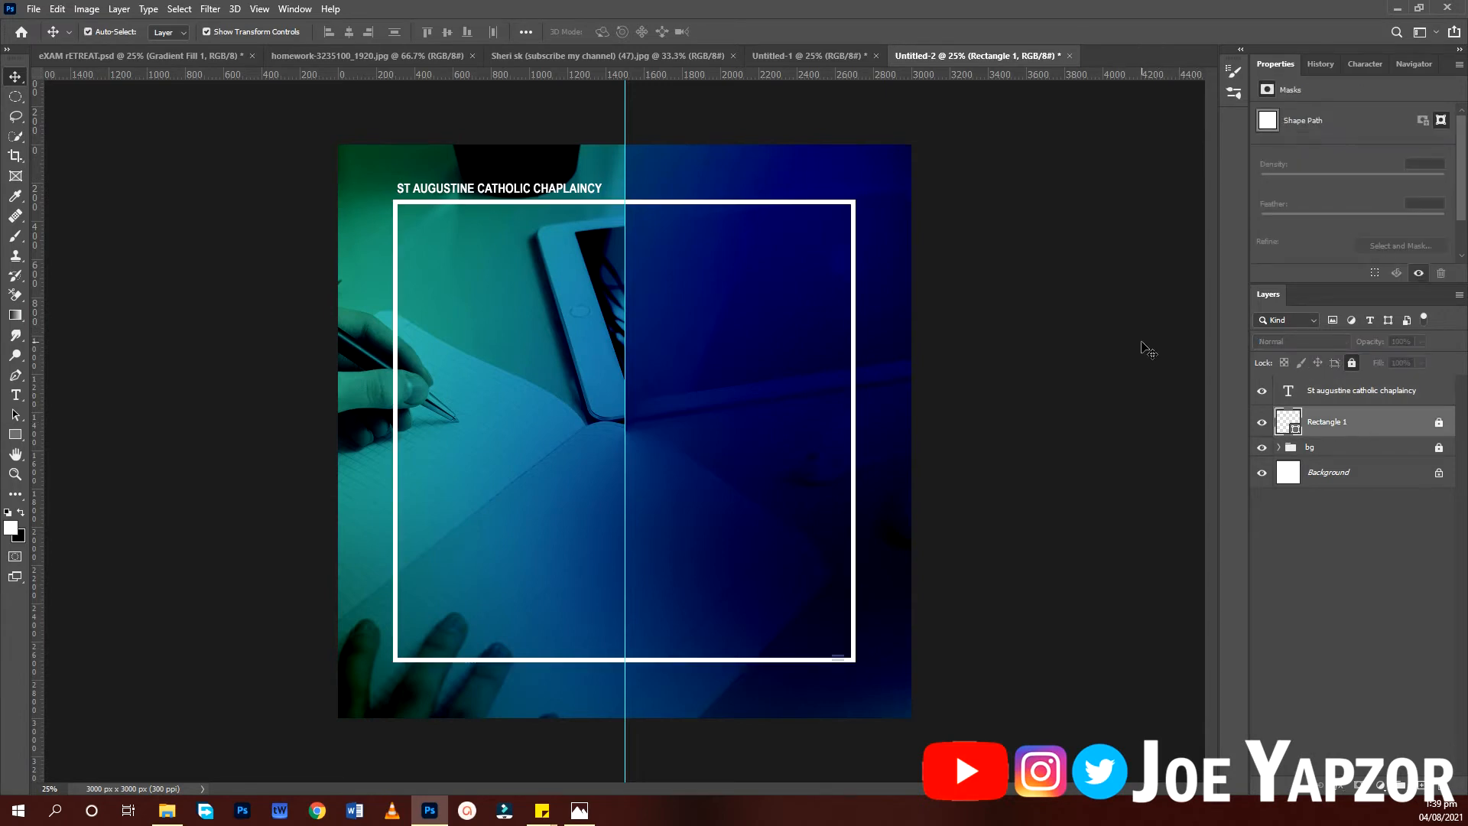
# Duplicate the chaplaincy text inside the frame's upper-right corner and change the copy to CATHOLIC CHARISMATIC RENEWAL.
pyautogui.click(956, 249)
pyautogui.moveTo(577, 187); pyautogui.dragTo(814, 224)
pyautogui.doubleClick(764, 217)
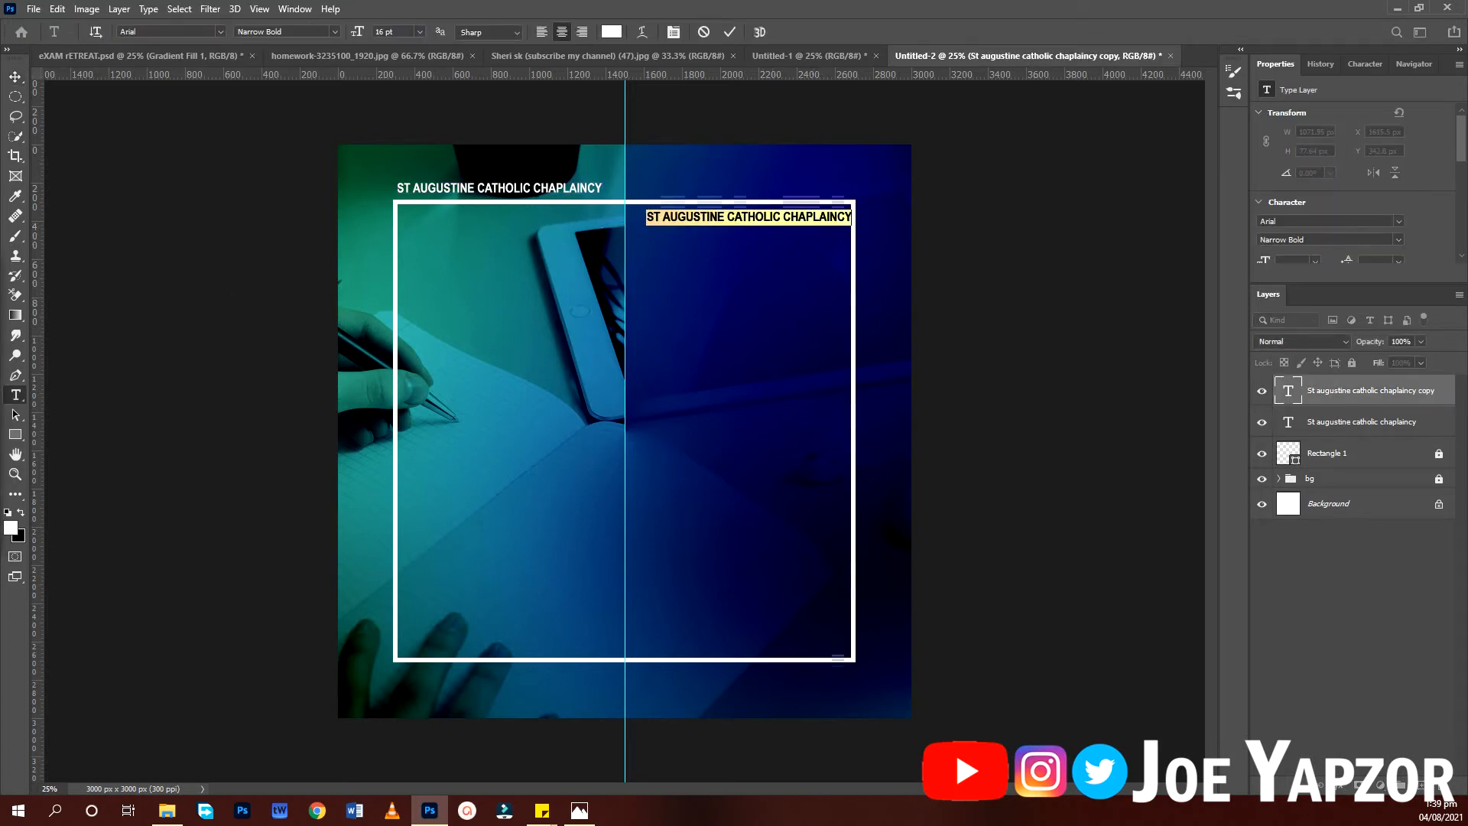
pyautogui.write('CATHOLIC CHARISMATIC RENEWAL')
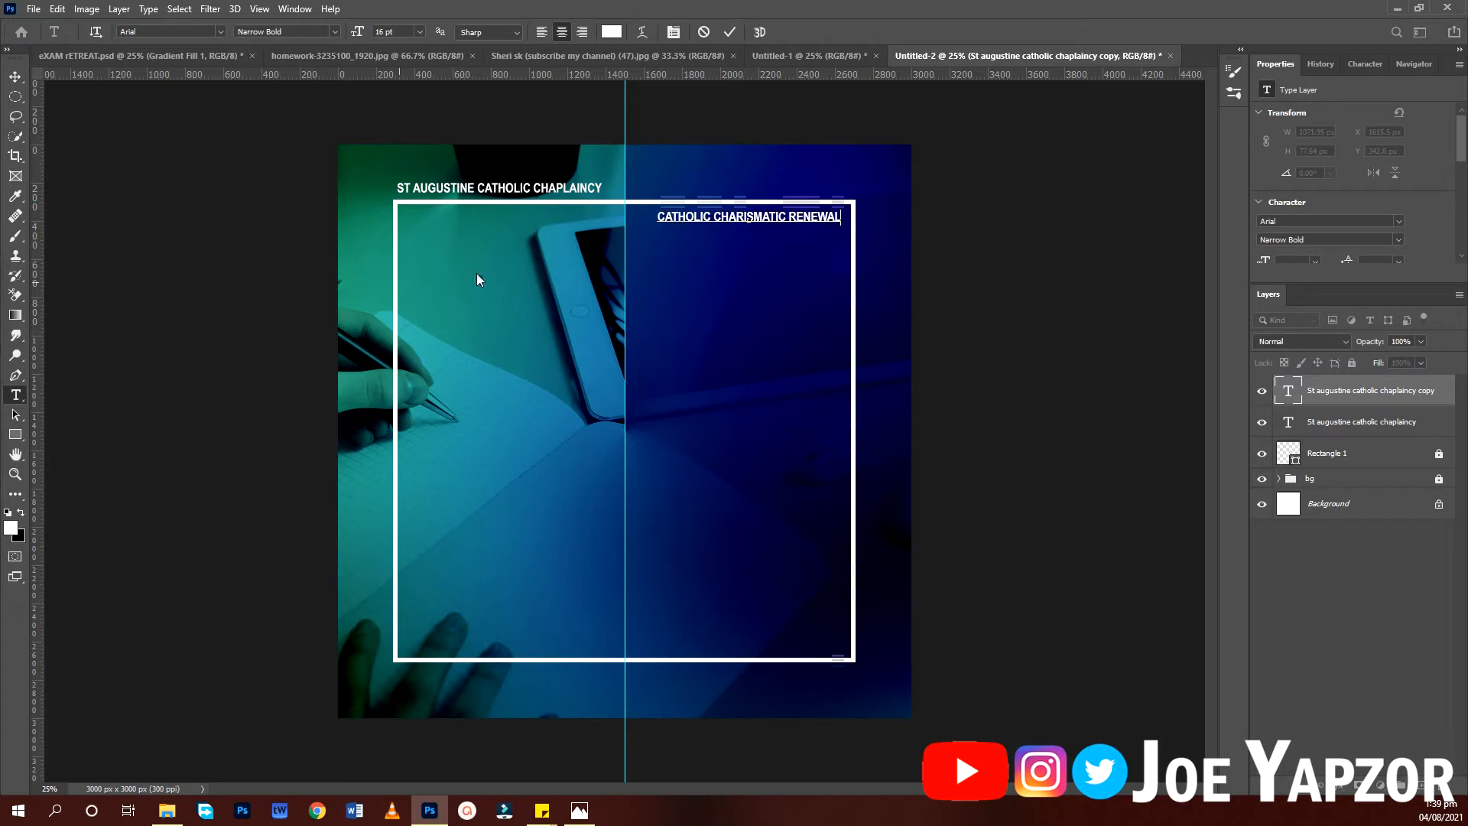
pyautogui.moveTo(734, 282); pyautogui.dragTo(729, 283)
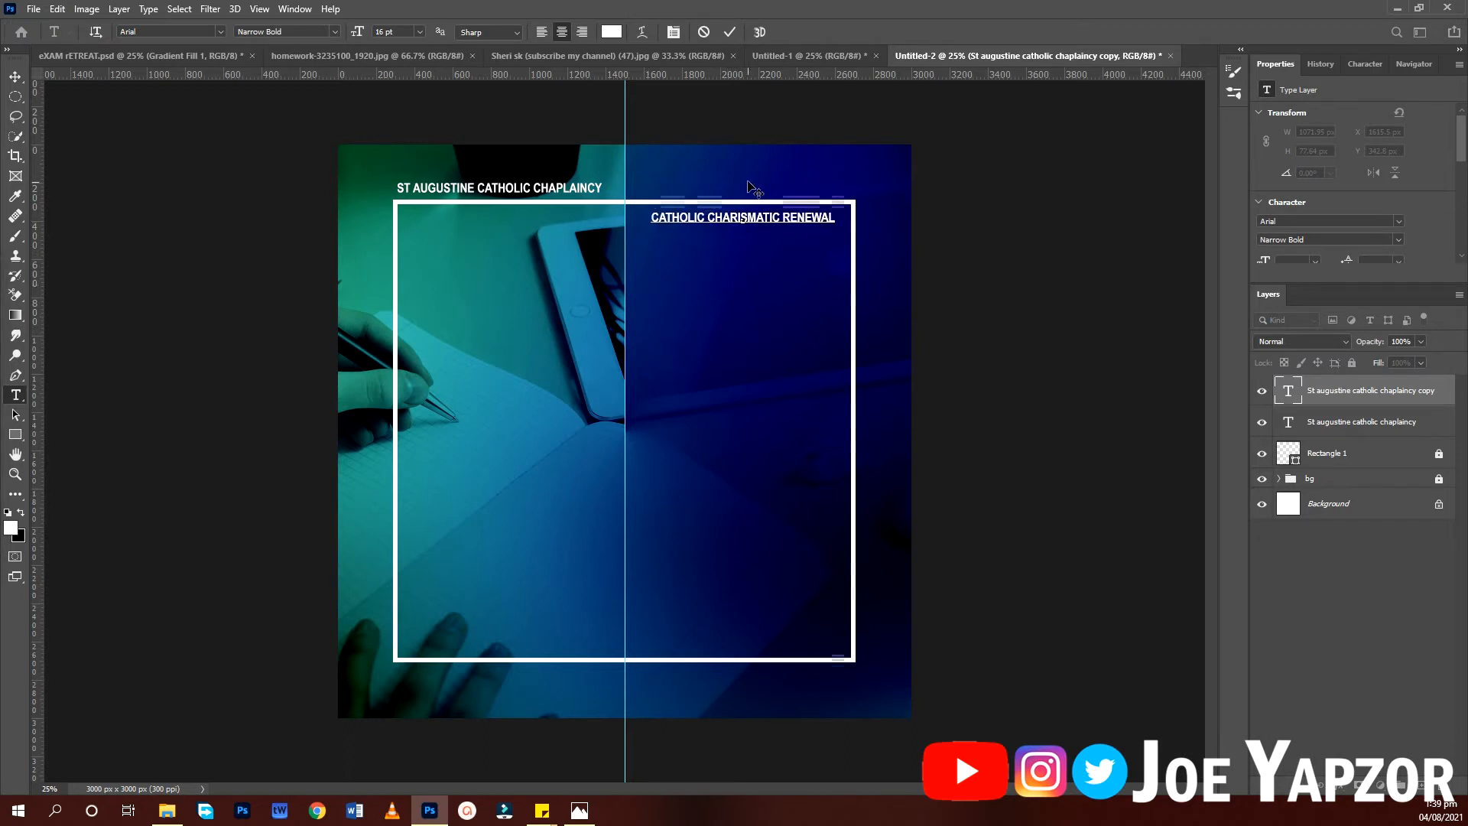
pyautogui.click(731, 32)
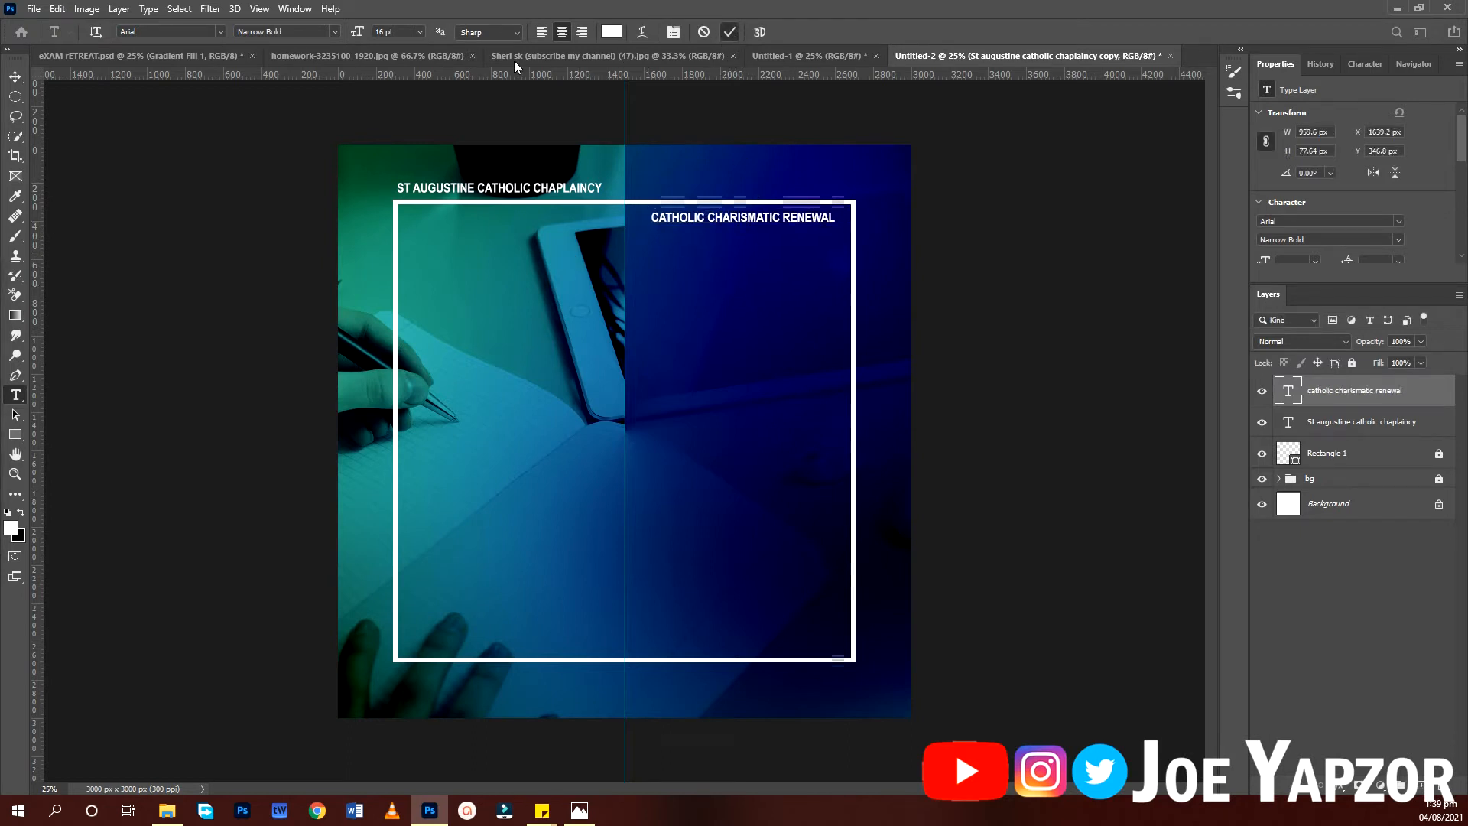
# Set the CATHOLIC CHARISMATIC RENEWAL text size to 17 pt.
pyautogui.click(701, 217)
pyautogui.hotkey('ctrl', 'a')
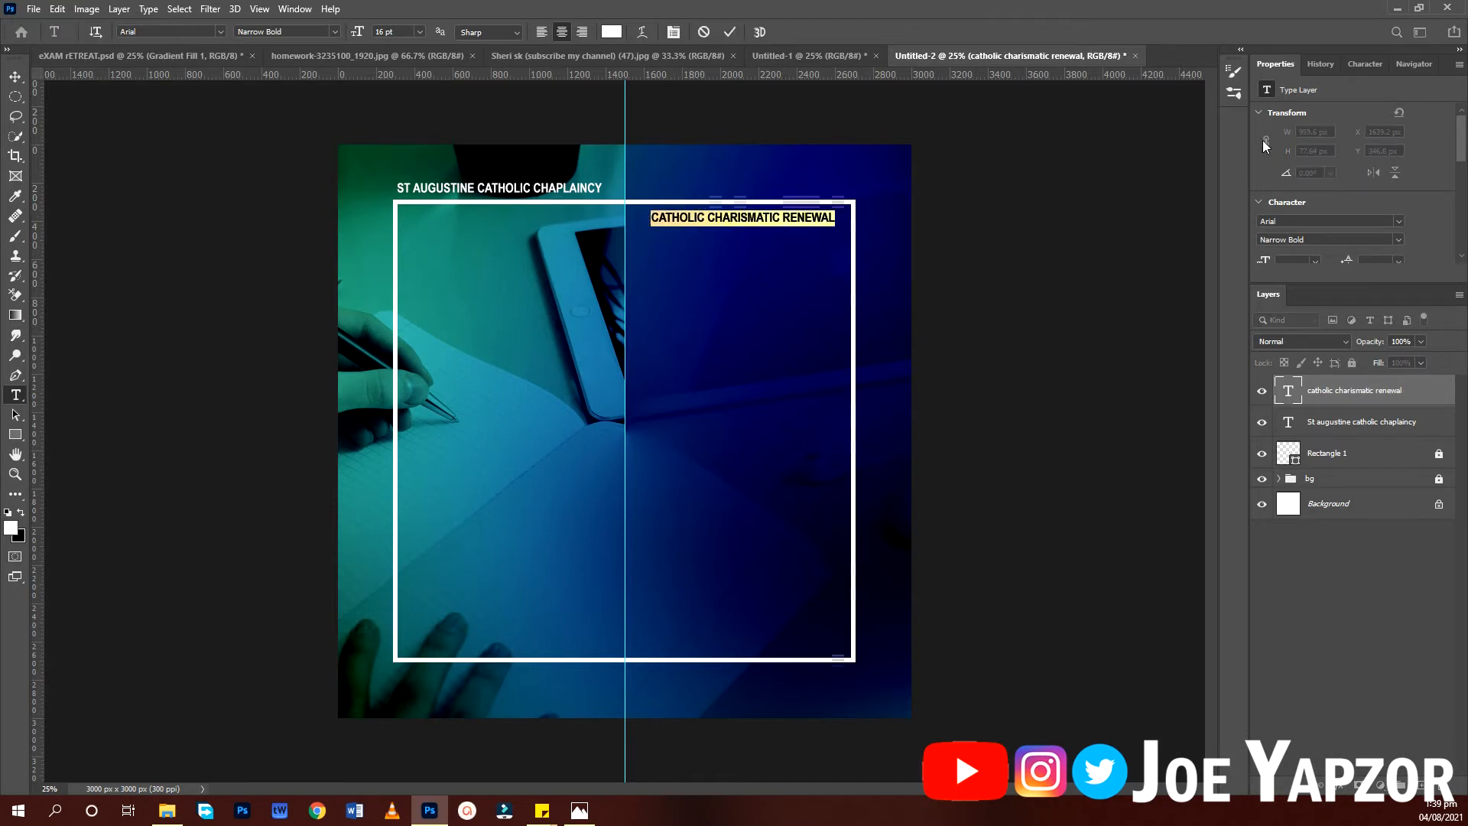
pyautogui.click(1350, 66)
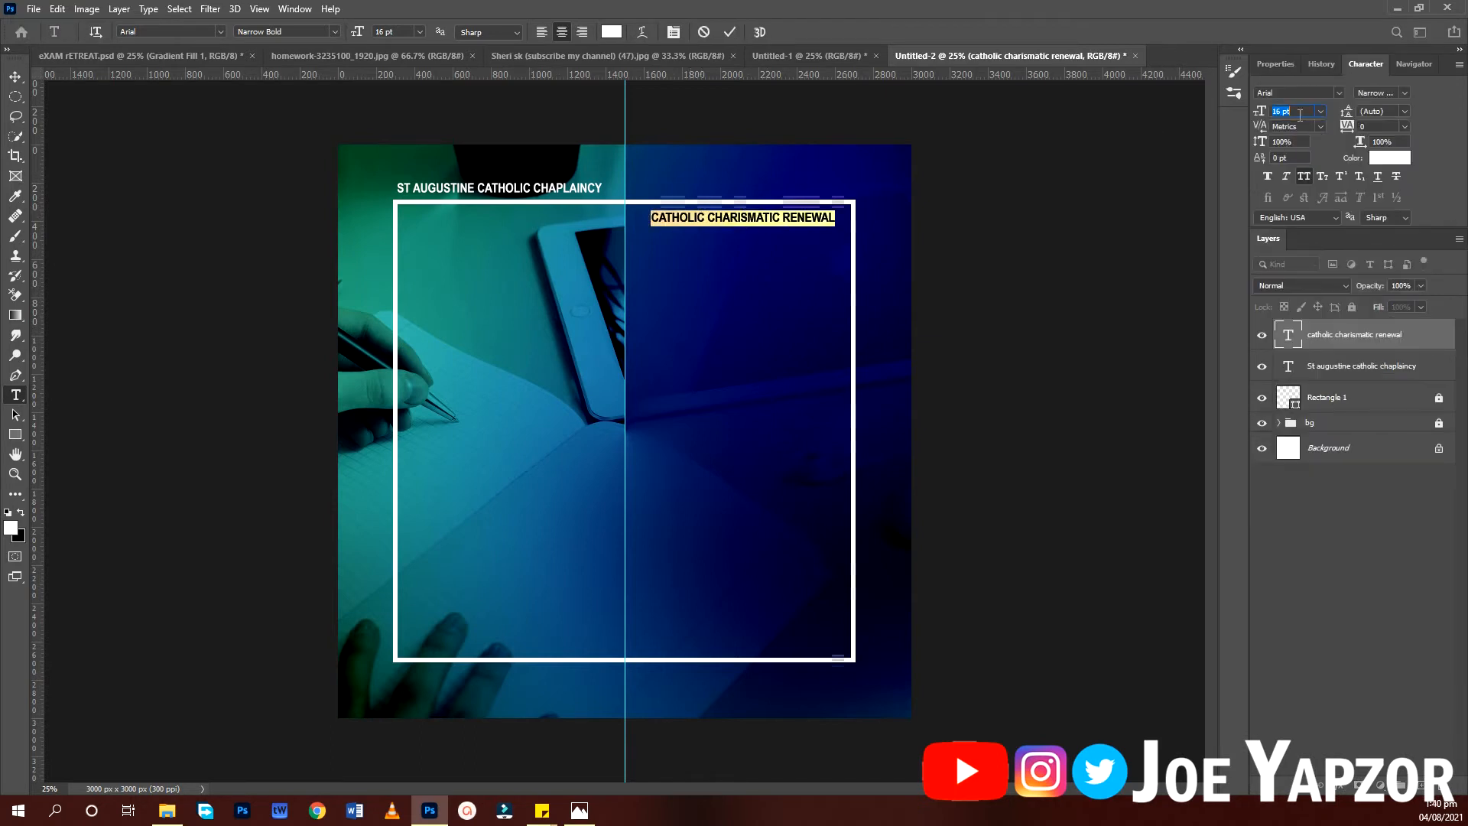
pyautogui.press('Up')
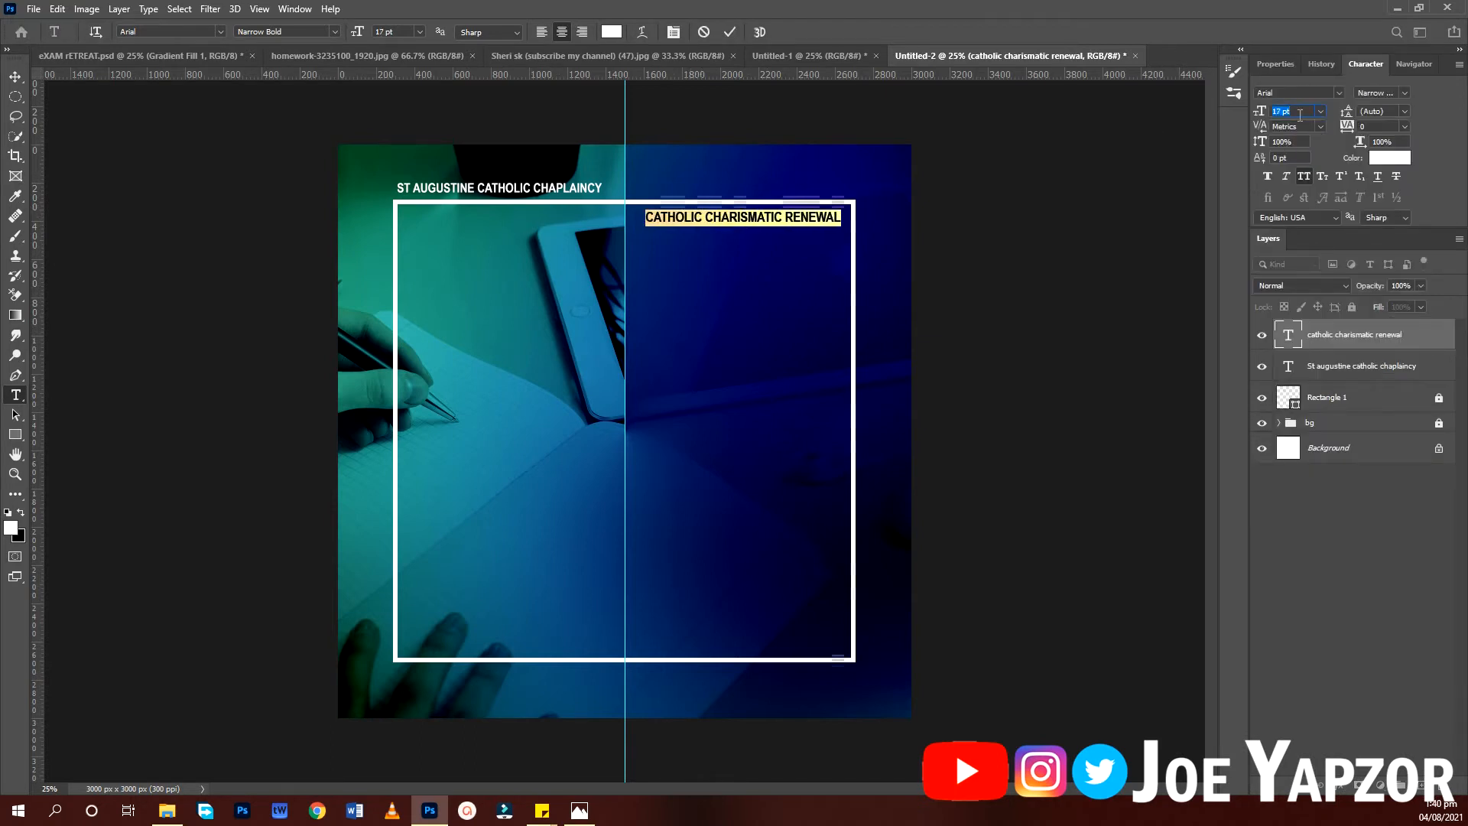
pyautogui.click(731, 31)
pyautogui.click(15, 76)
pyautogui.click(156, 348)
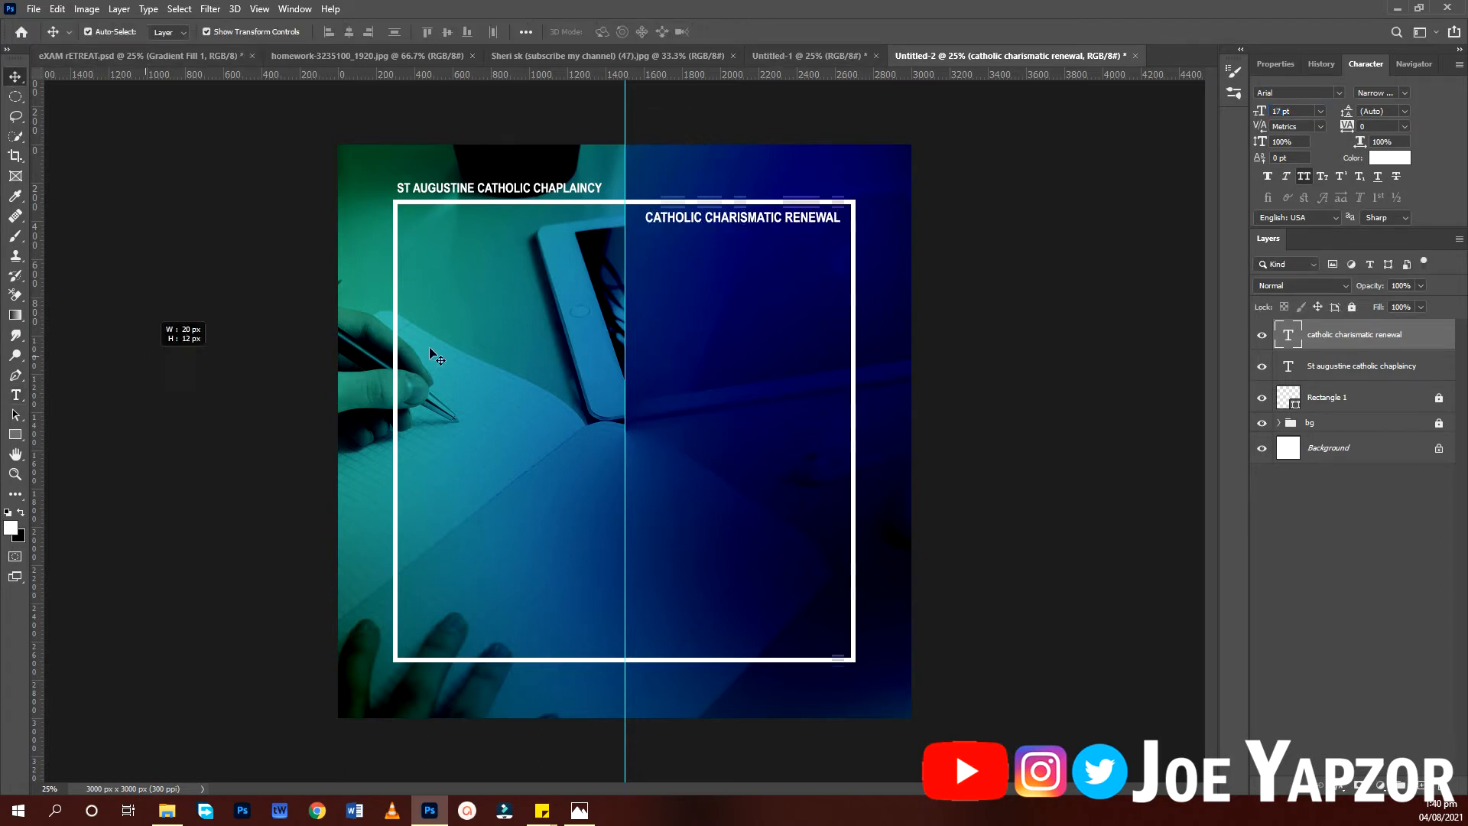
# Recolour the ST AUGUSTINE CATHOLIC CHAPLAINCY text golden yellow.
pyautogui.click(566, 200)
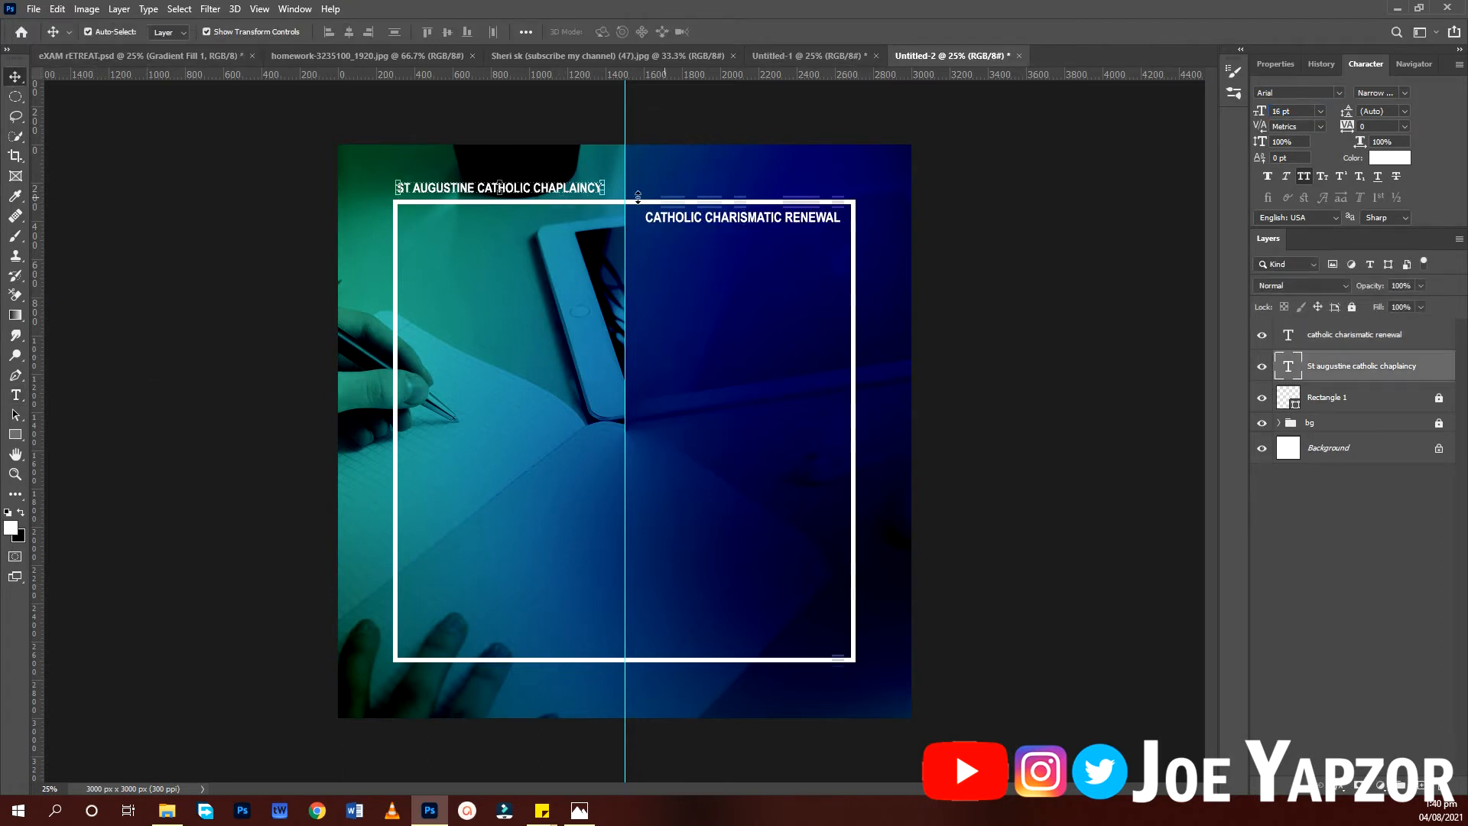
pyautogui.click(1380, 165)
pyautogui.moveTo(1081, 319); pyautogui.dragTo(1234, 162)
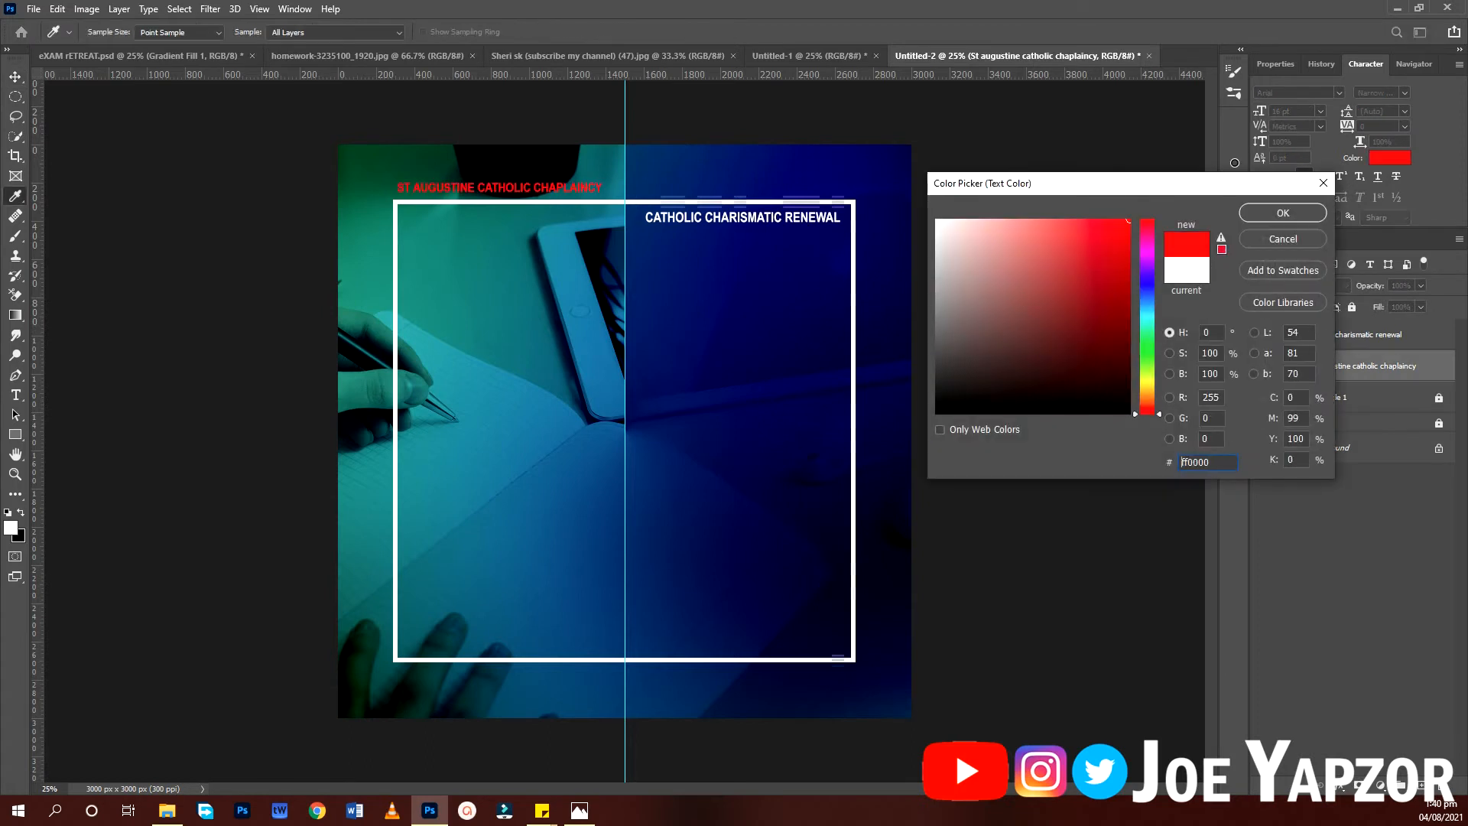
pyautogui.moveTo(1139, 375); pyautogui.dragTo(1154, 382)
pyautogui.click(1132, 234)
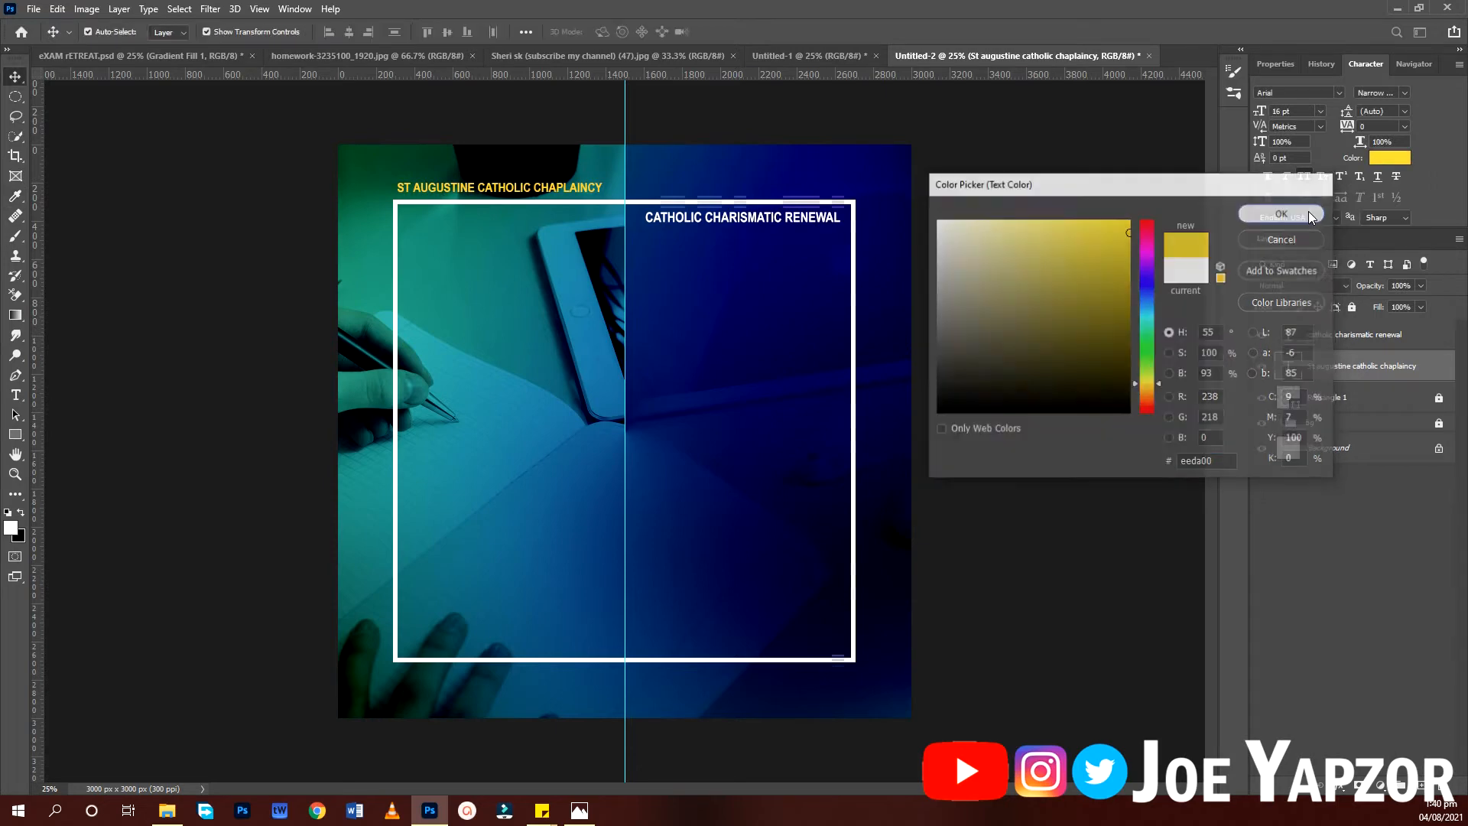
pyautogui.click(1283, 213)
pyautogui.press('v')
pyautogui.click(174, 205)
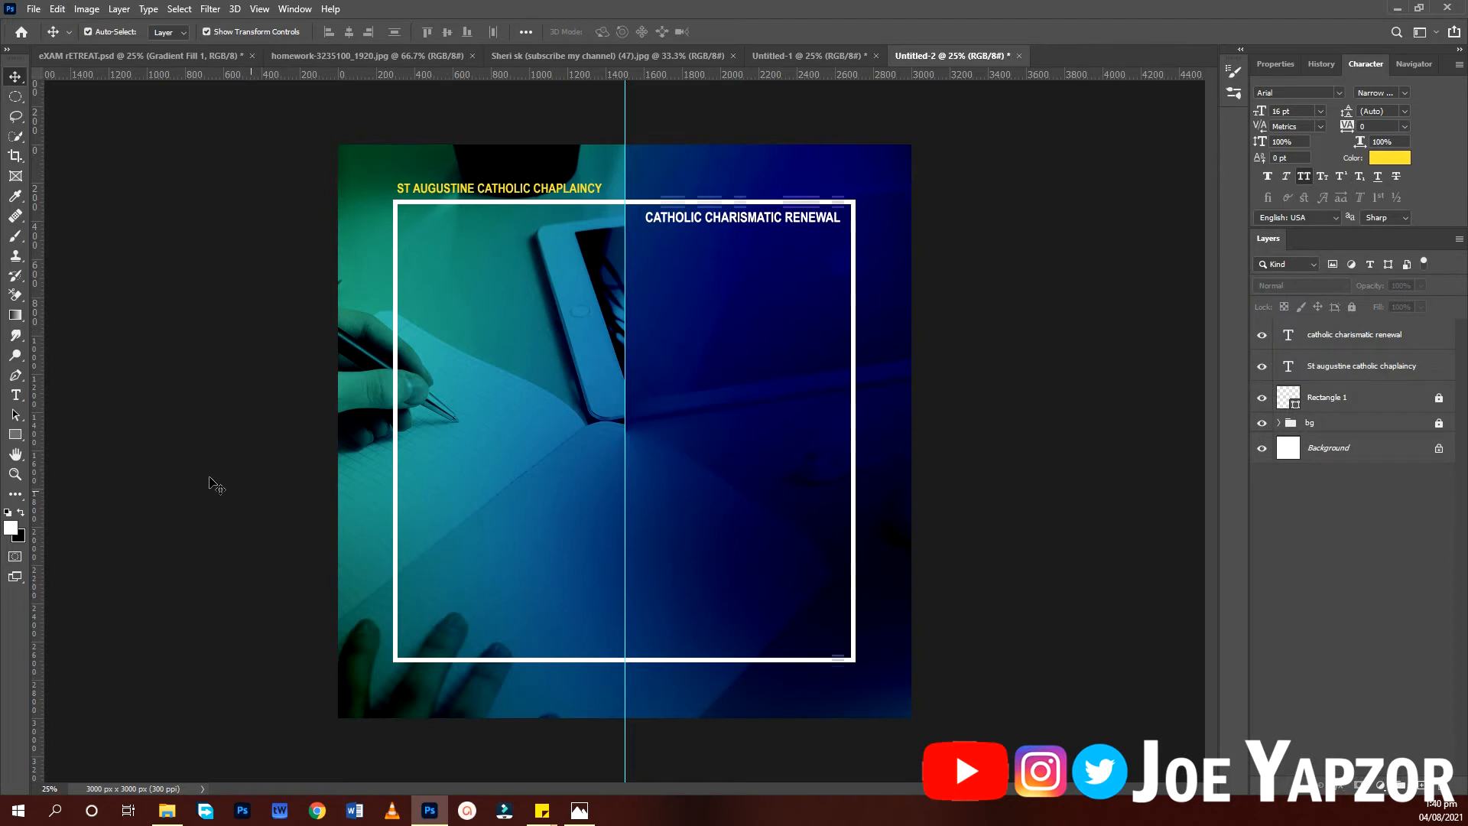
# Draw a white rectangle in the frame's lower-left area and resize it to about 804 × 656 px.
pyautogui.click(16, 434)
pyautogui.moveTo(445, 531); pyautogui.dragTo(584, 657)
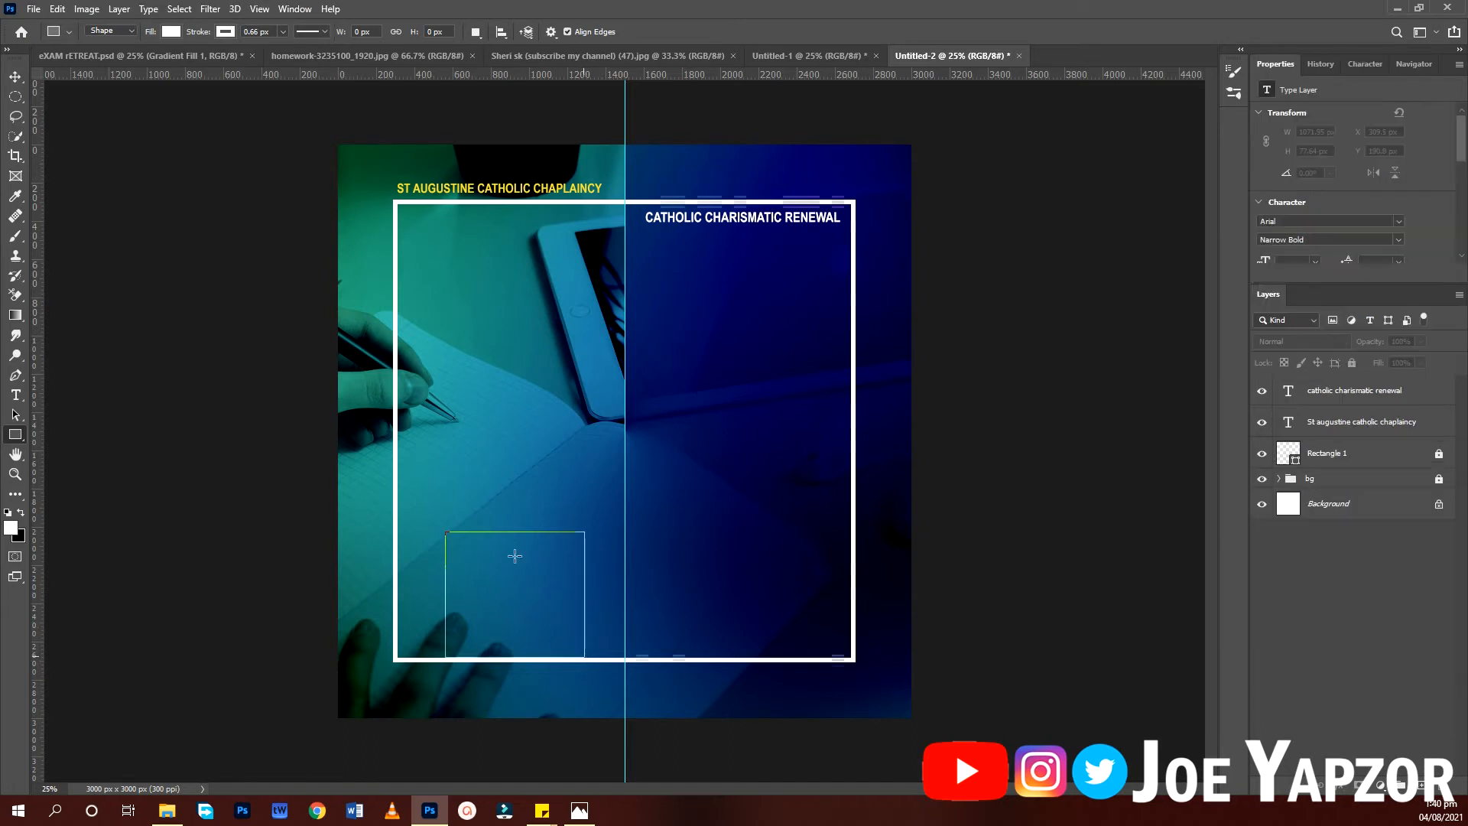
pyautogui.click(16, 76)
pyautogui.moveTo(532, 610); pyautogui.dragTo(544, 578)
pyautogui.hotkey('ctrl', 't')
pyautogui.press('Return')
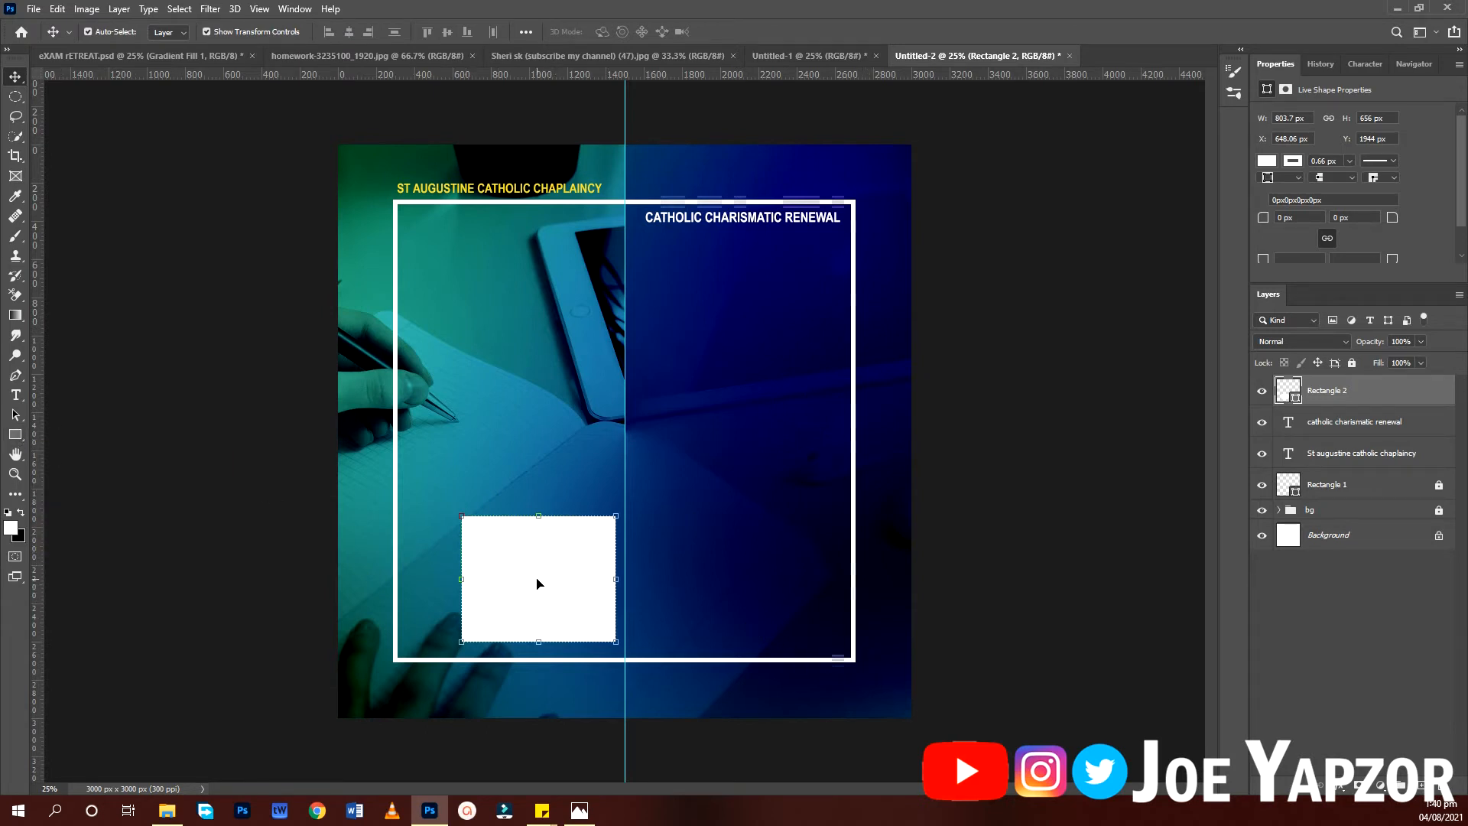
# Duplicate the white rectangle and shrink the copy to a strip about 113 px tall along its upper edge.
pyautogui.hotkey('ctrl', 'j')
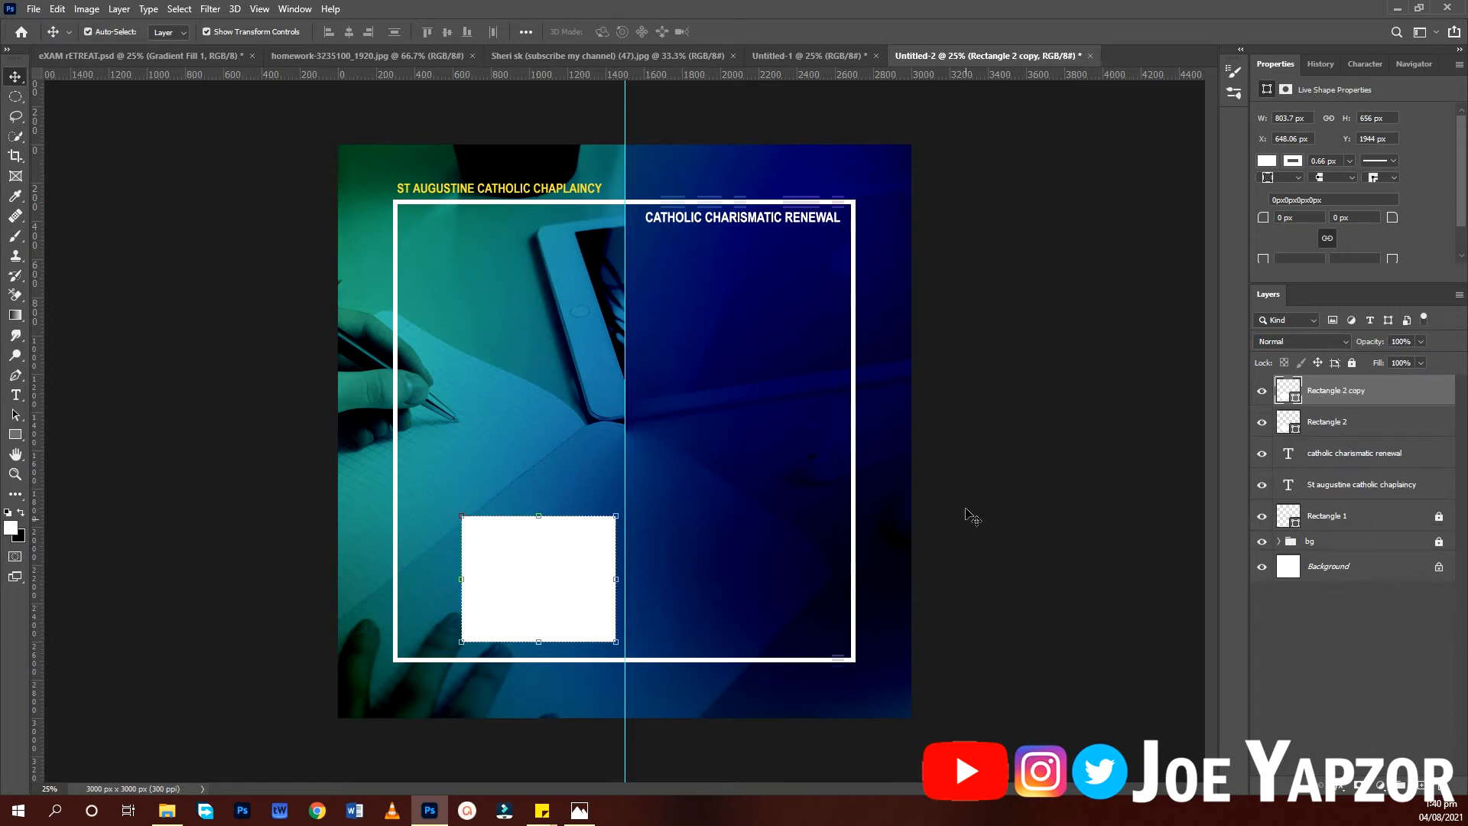
pyautogui.moveTo(542, 642); pyautogui.dragTo(551, 538)
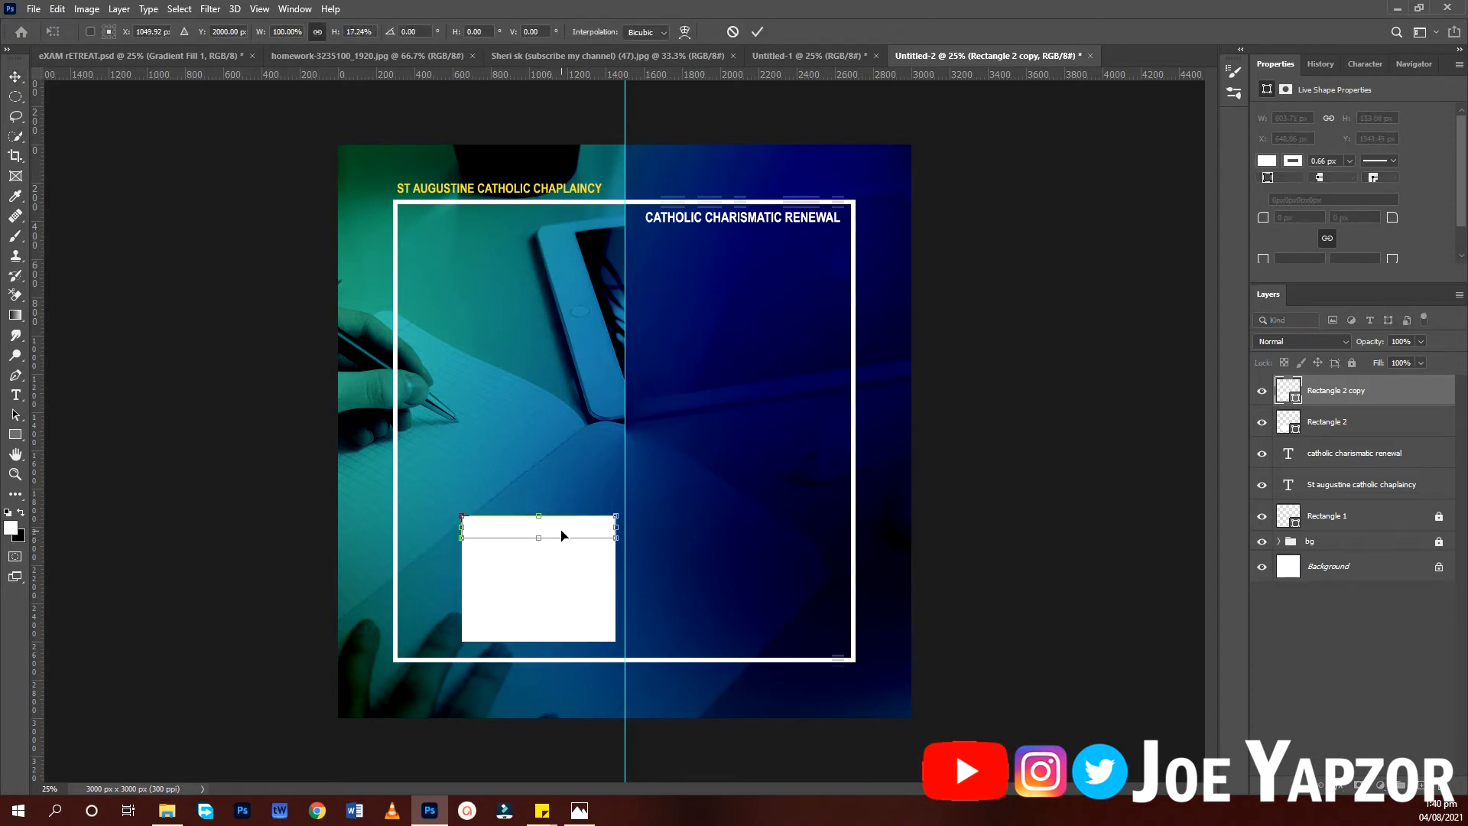
pyautogui.press('Return')
# Add a Pattern Overlay to the larger rectangle using the pale green Water pattern, Linear Burn blending, 100% opacity and 54% scale.
pyautogui.click(574, 598)
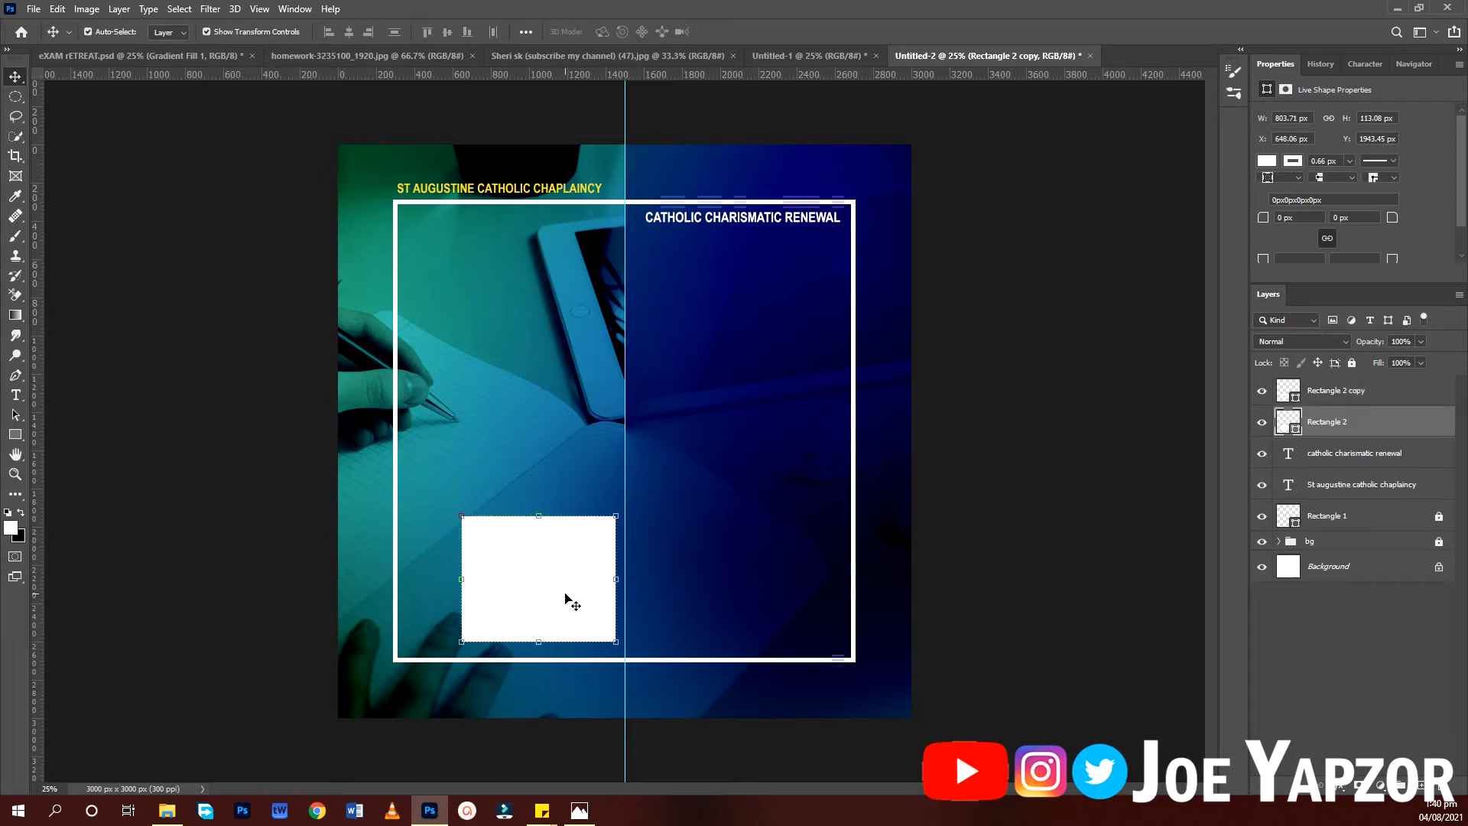
pyautogui.doubleClick(1403, 420)
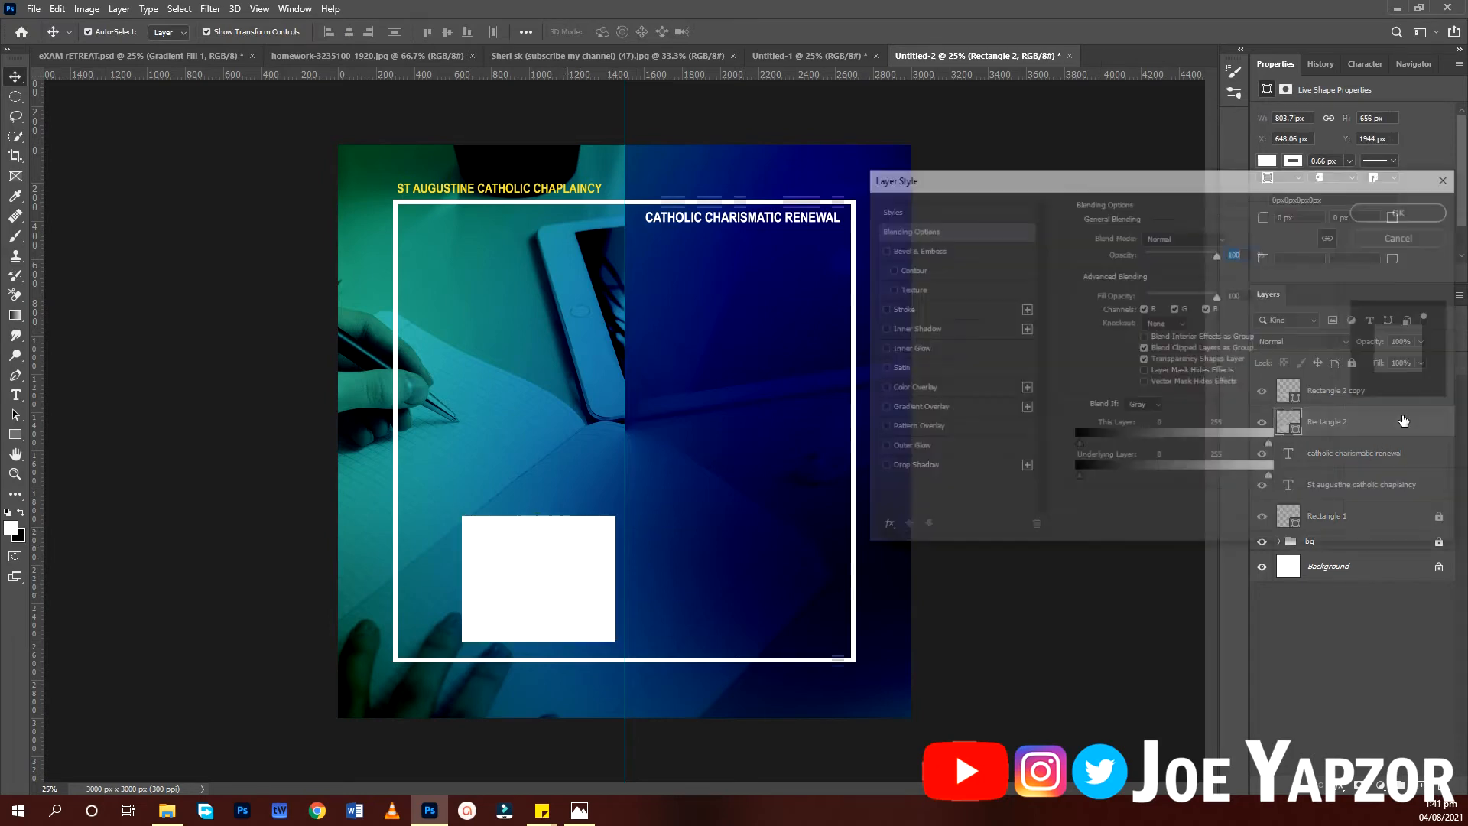
pyautogui.click(923, 430)
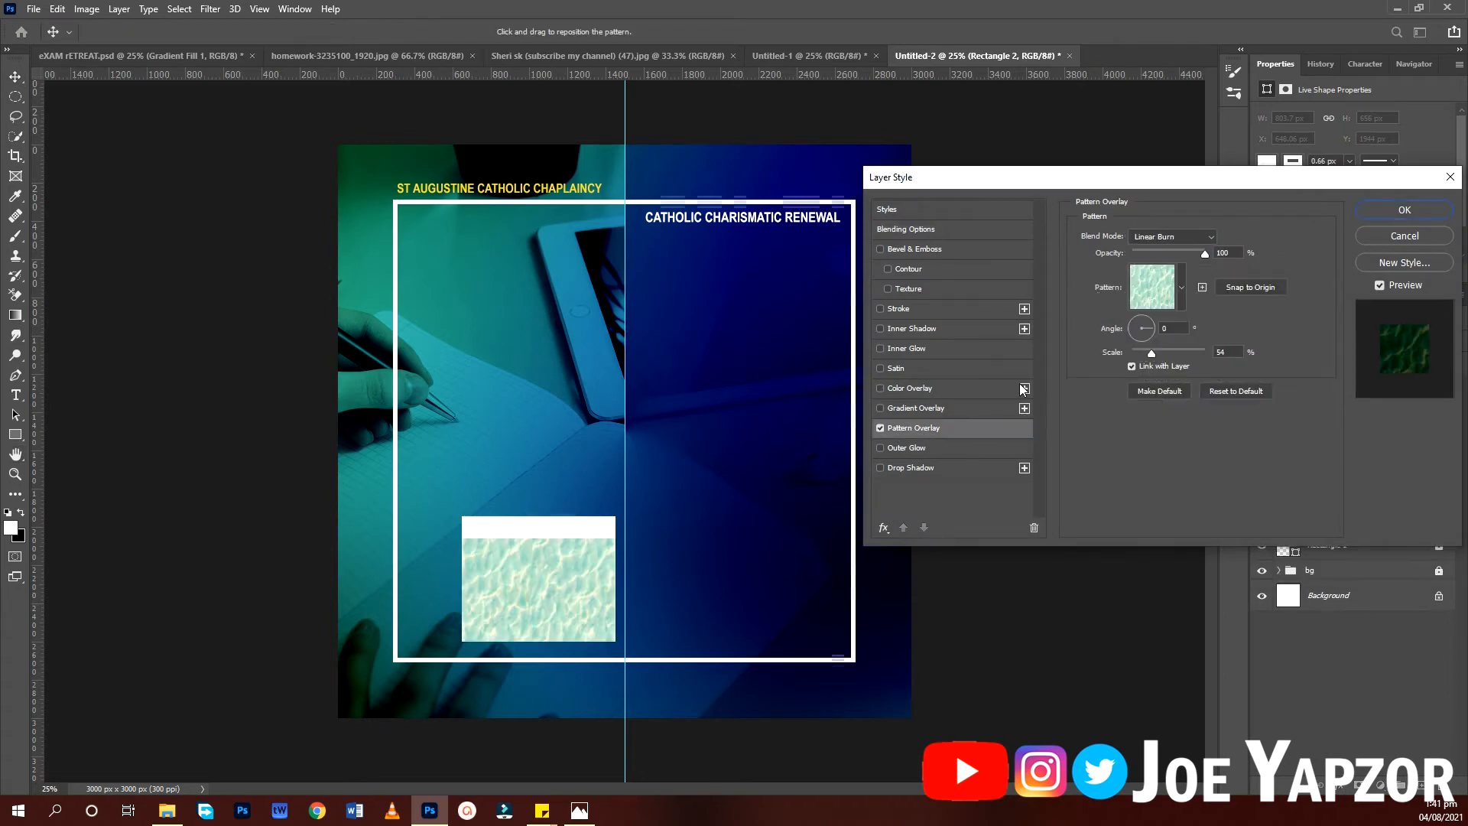
pyautogui.click(1180, 289)
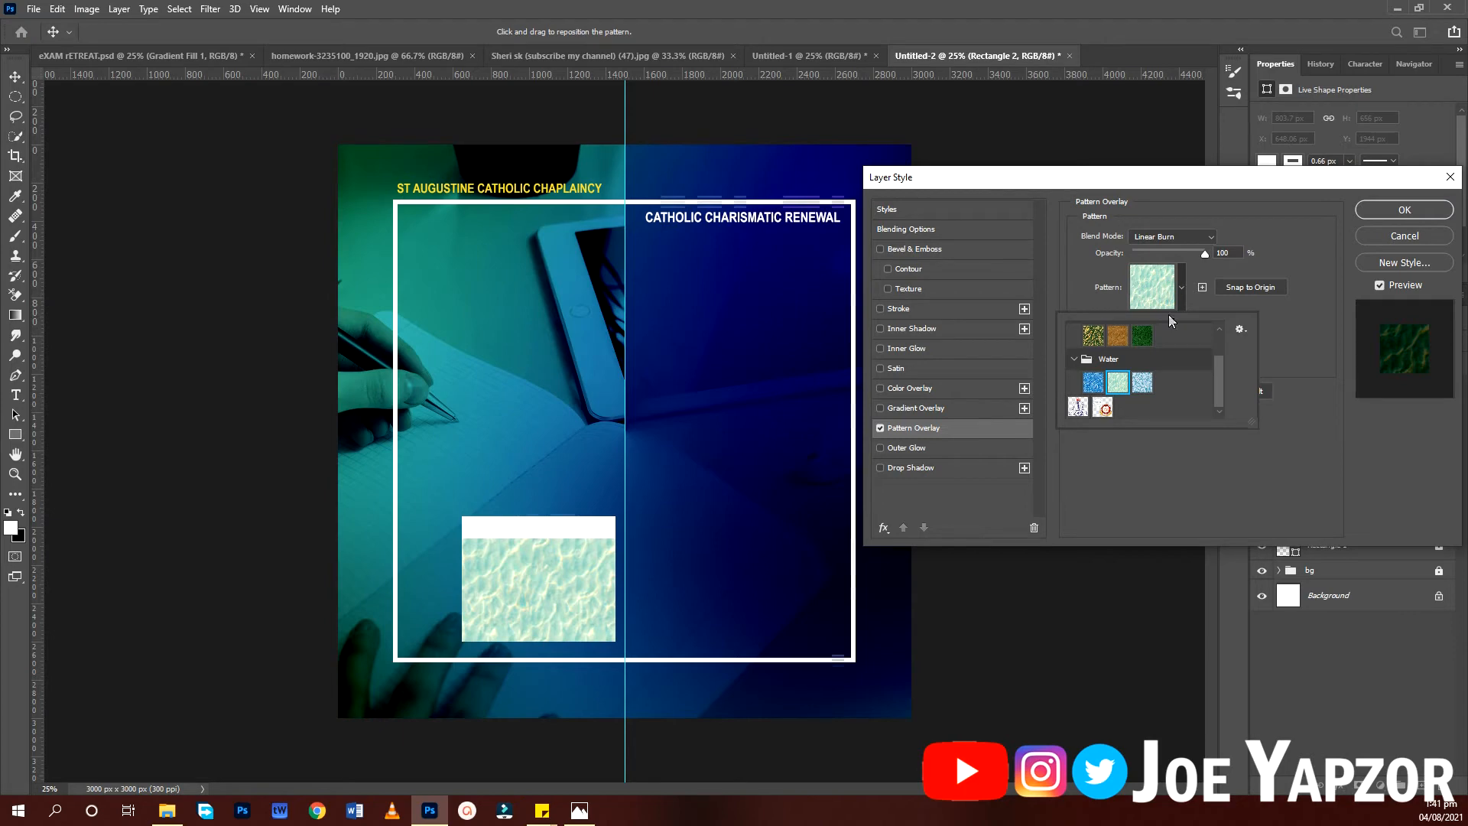
pyautogui.scroll(1, 1104, 413)
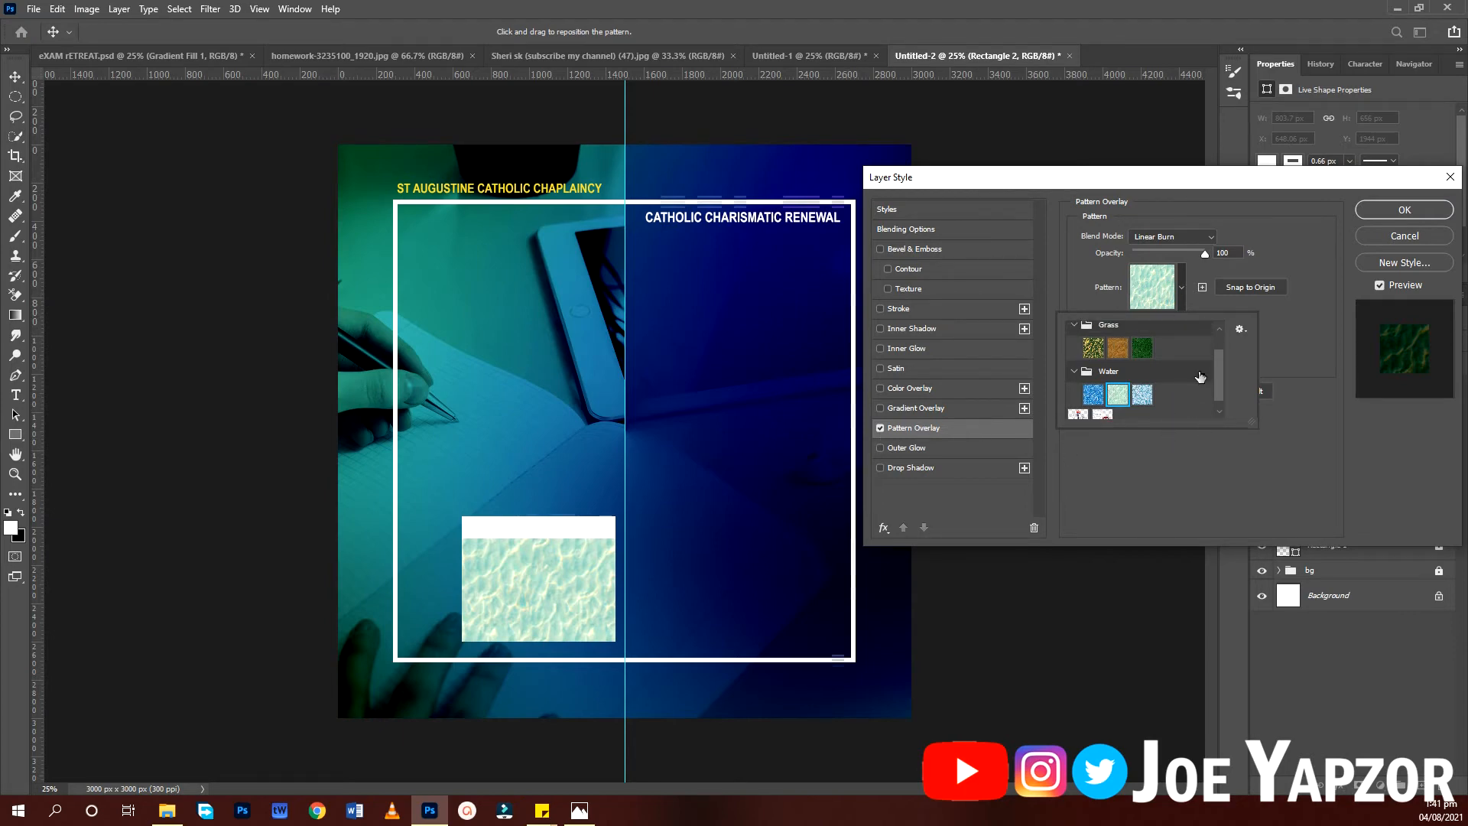
pyautogui.scroll(2, 1131, 405)
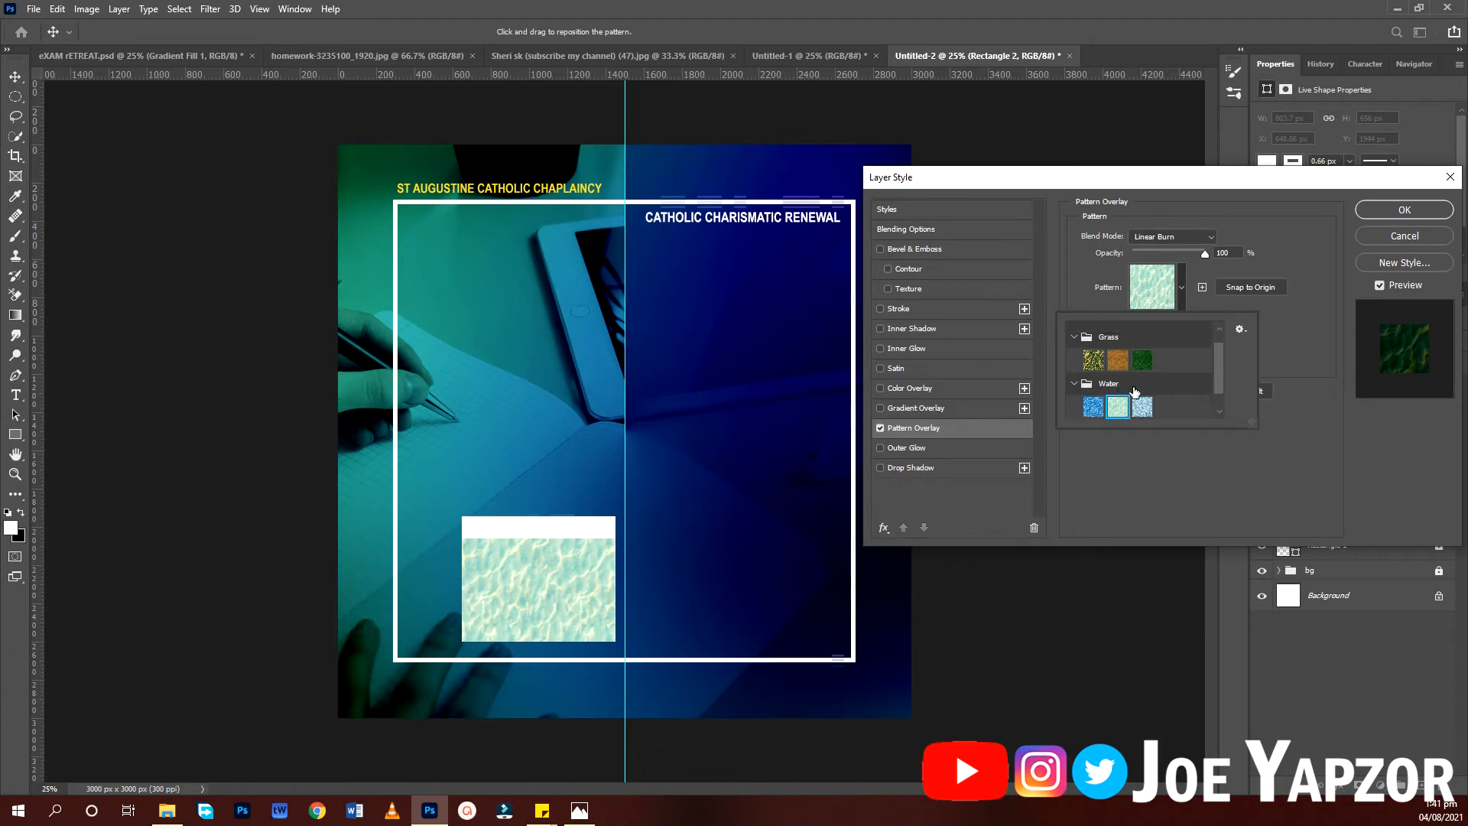
pyautogui.scroll(-1, 1135, 392)
pyautogui.click(1093, 394)
pyautogui.click(1117, 394)
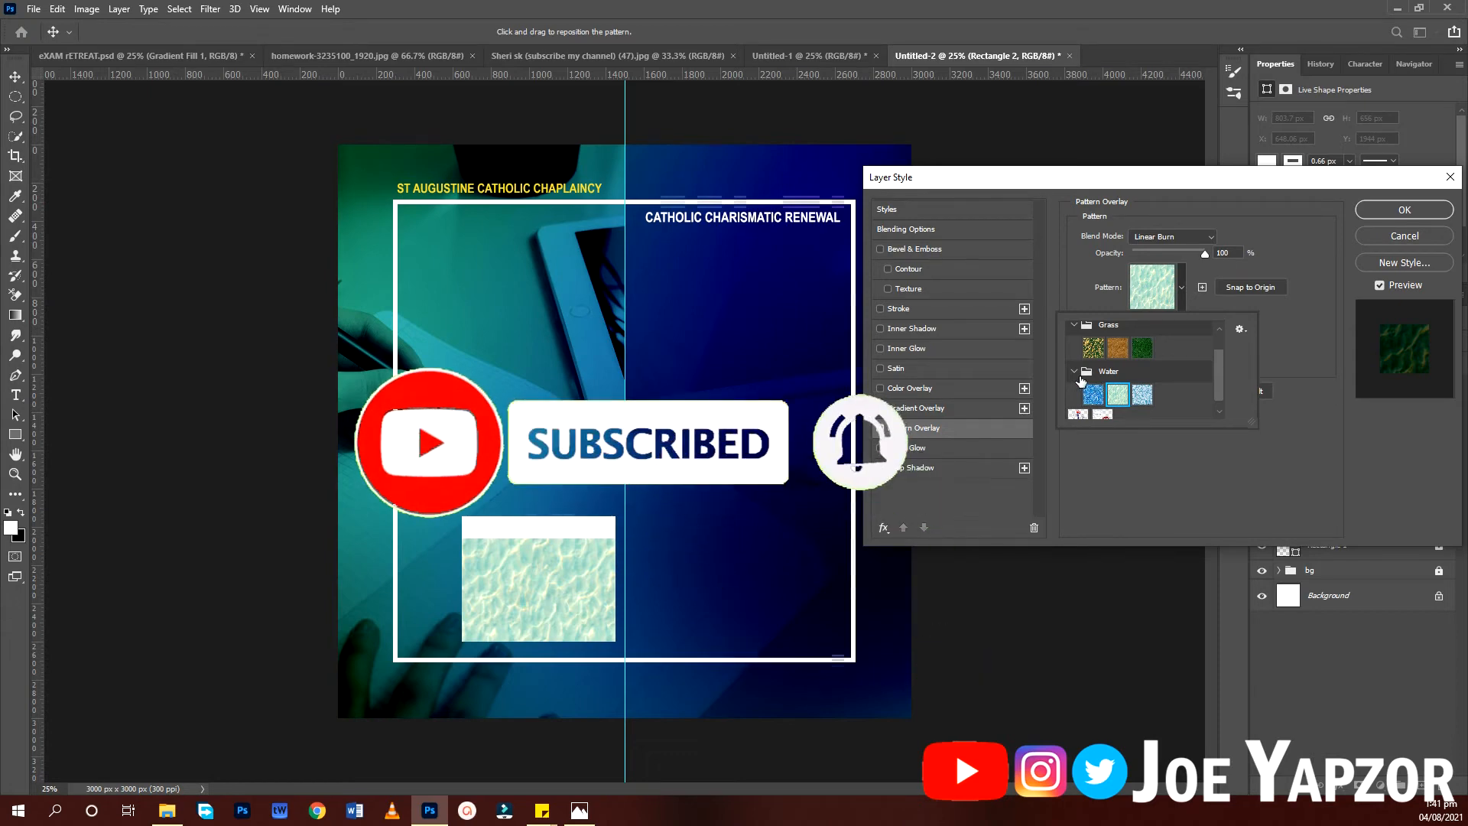
pyautogui.click(1317, 346)
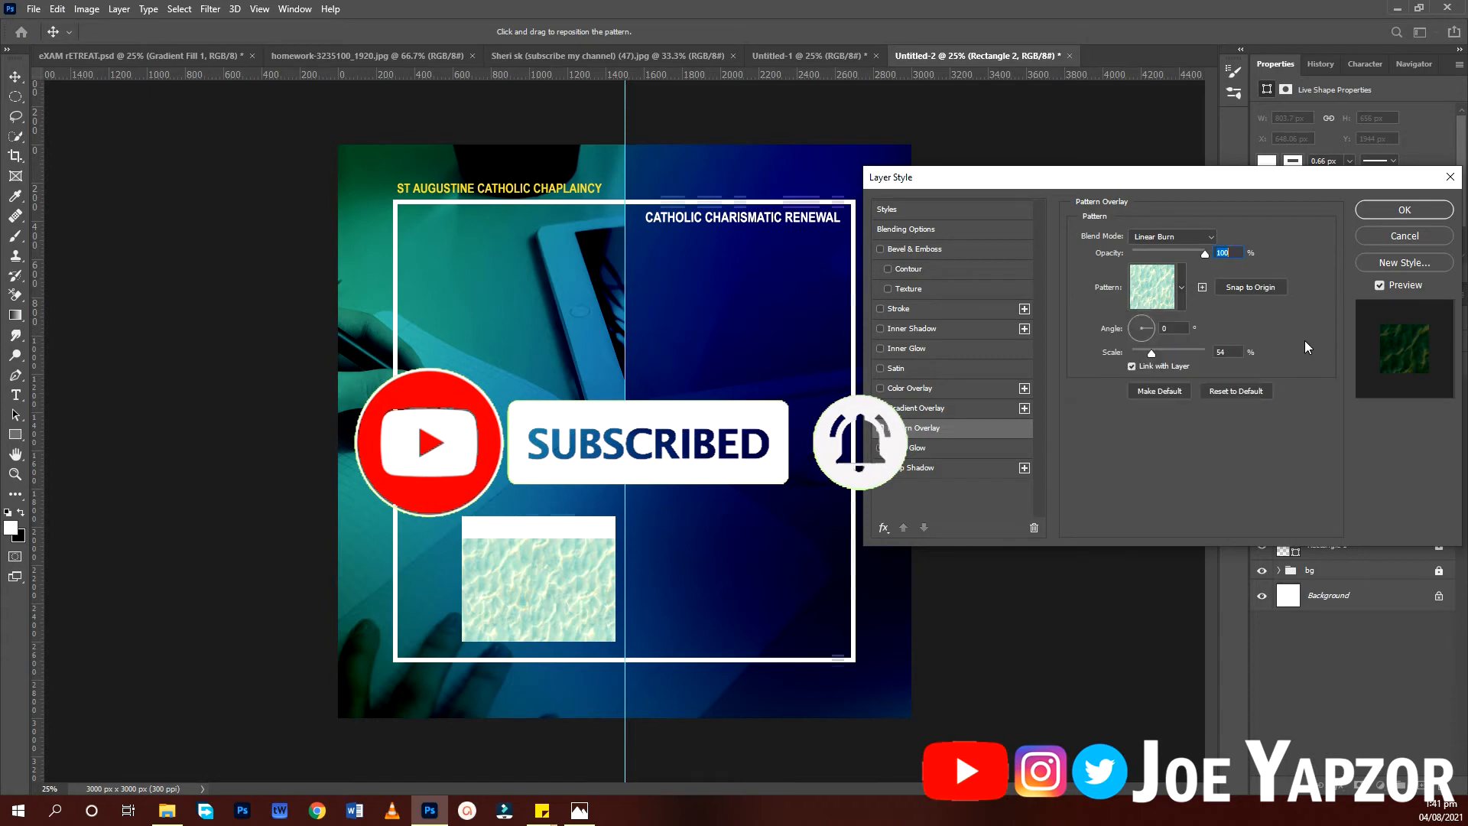
# Add a Color Overlay of 9d7318 in Color Burn mode at 100% opacity to the patterned rectangle.
pyautogui.click(905, 390)
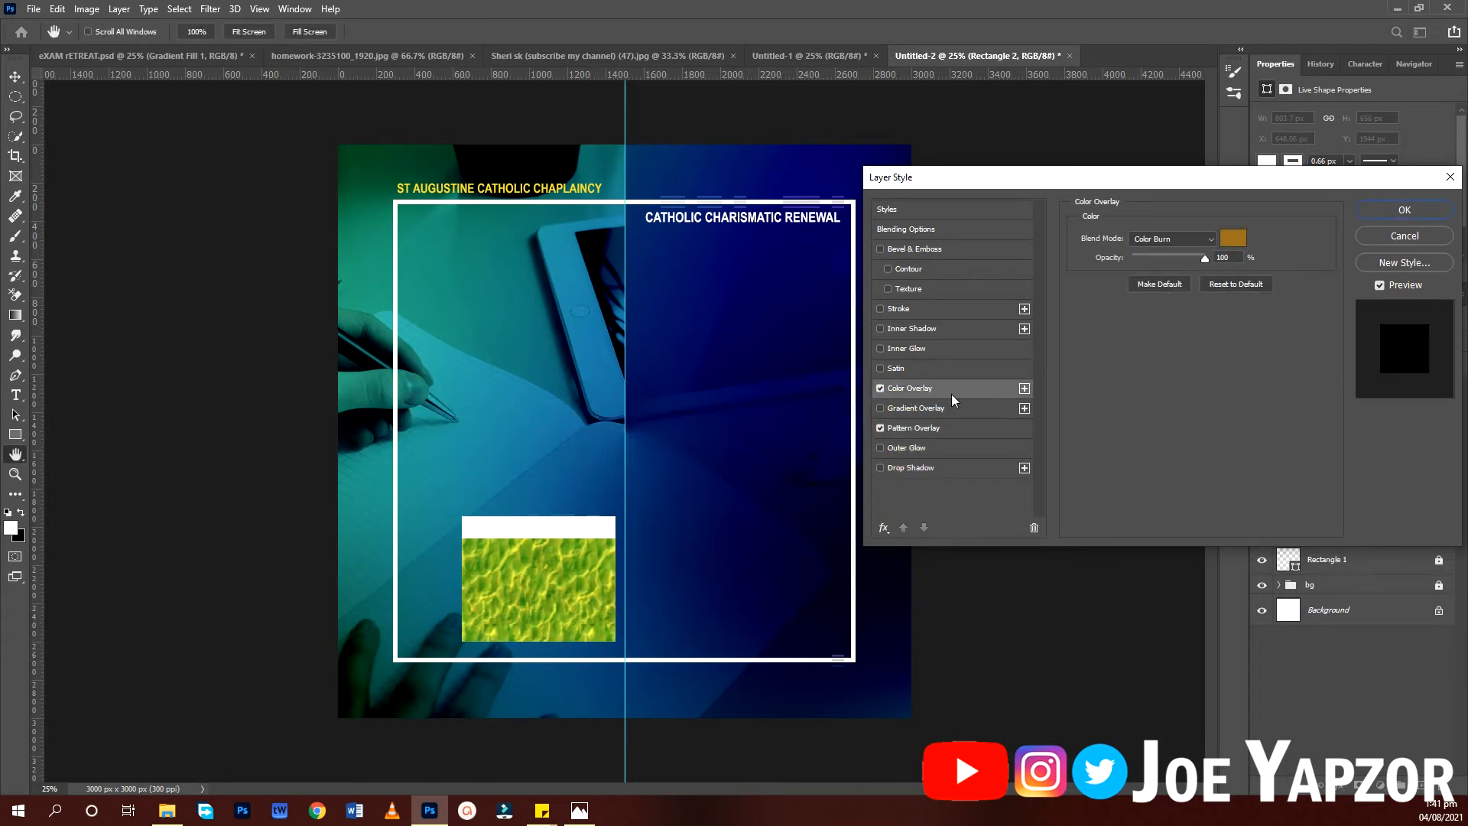
pyautogui.click(1241, 253)
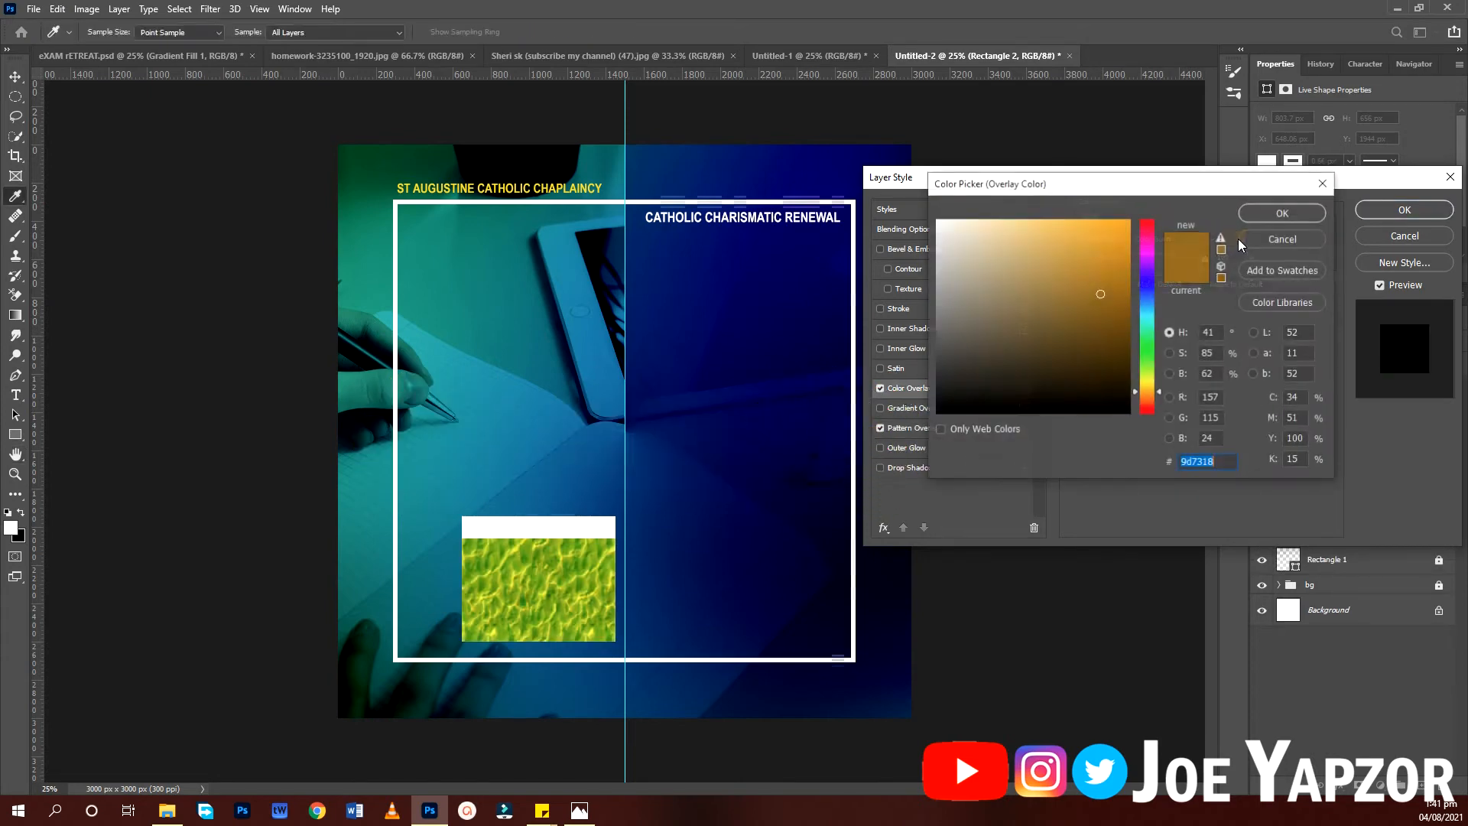
pyautogui.click(1301, 199)
pyautogui.click(1164, 242)
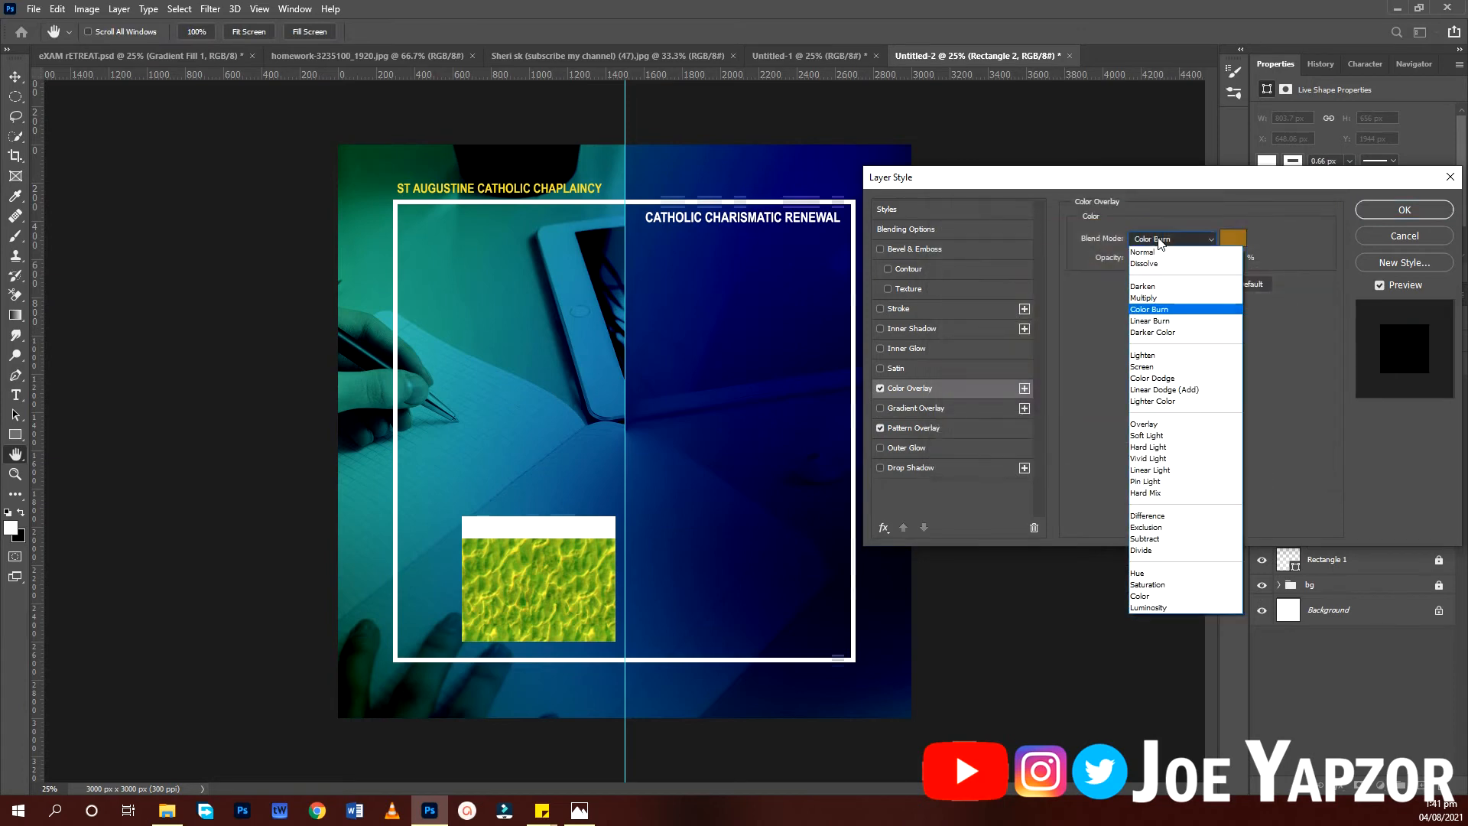
pyautogui.click(1168, 304)
pyautogui.click(1240, 239)
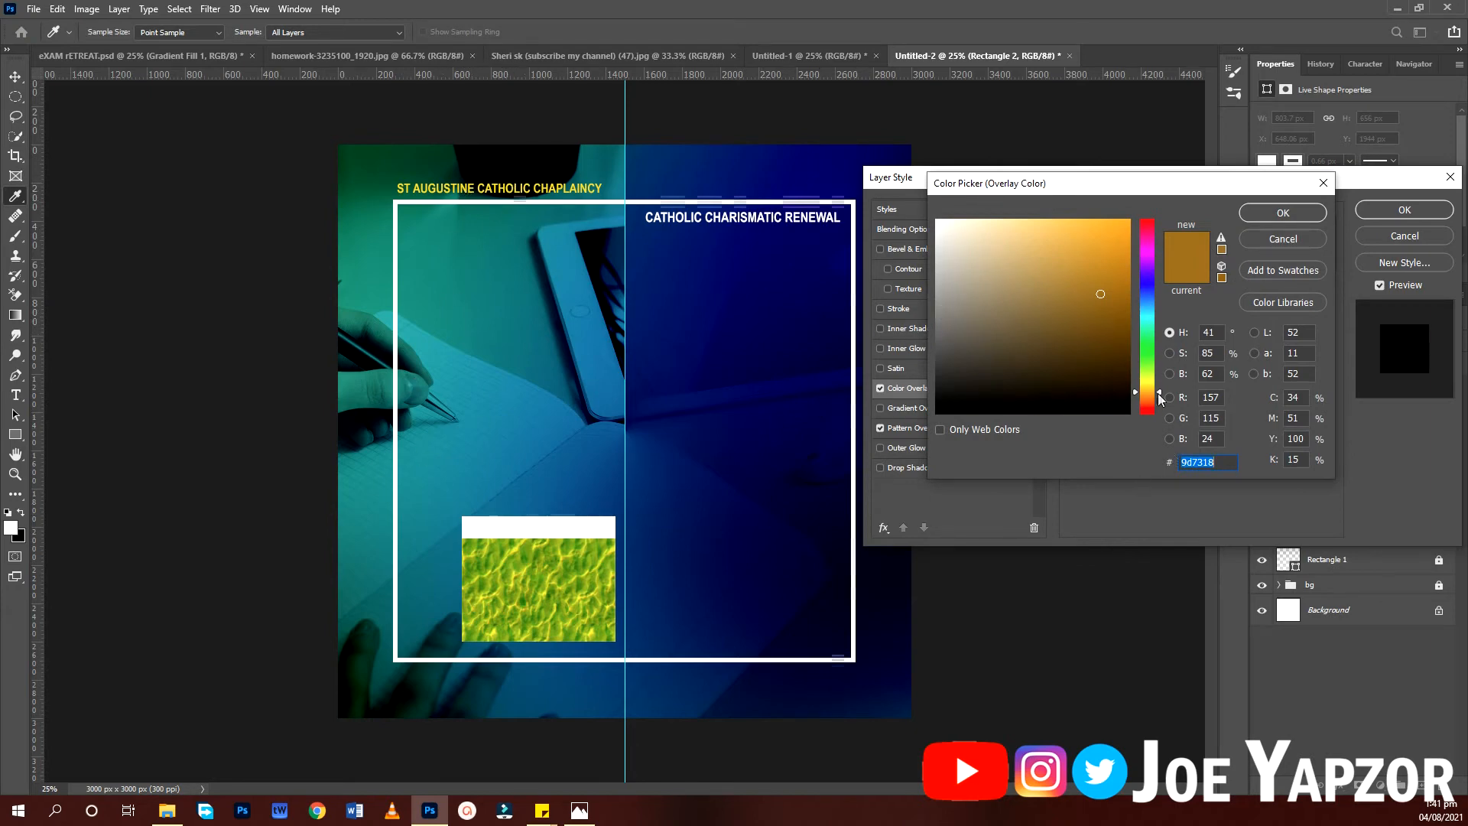
pyautogui.click(1296, 221)
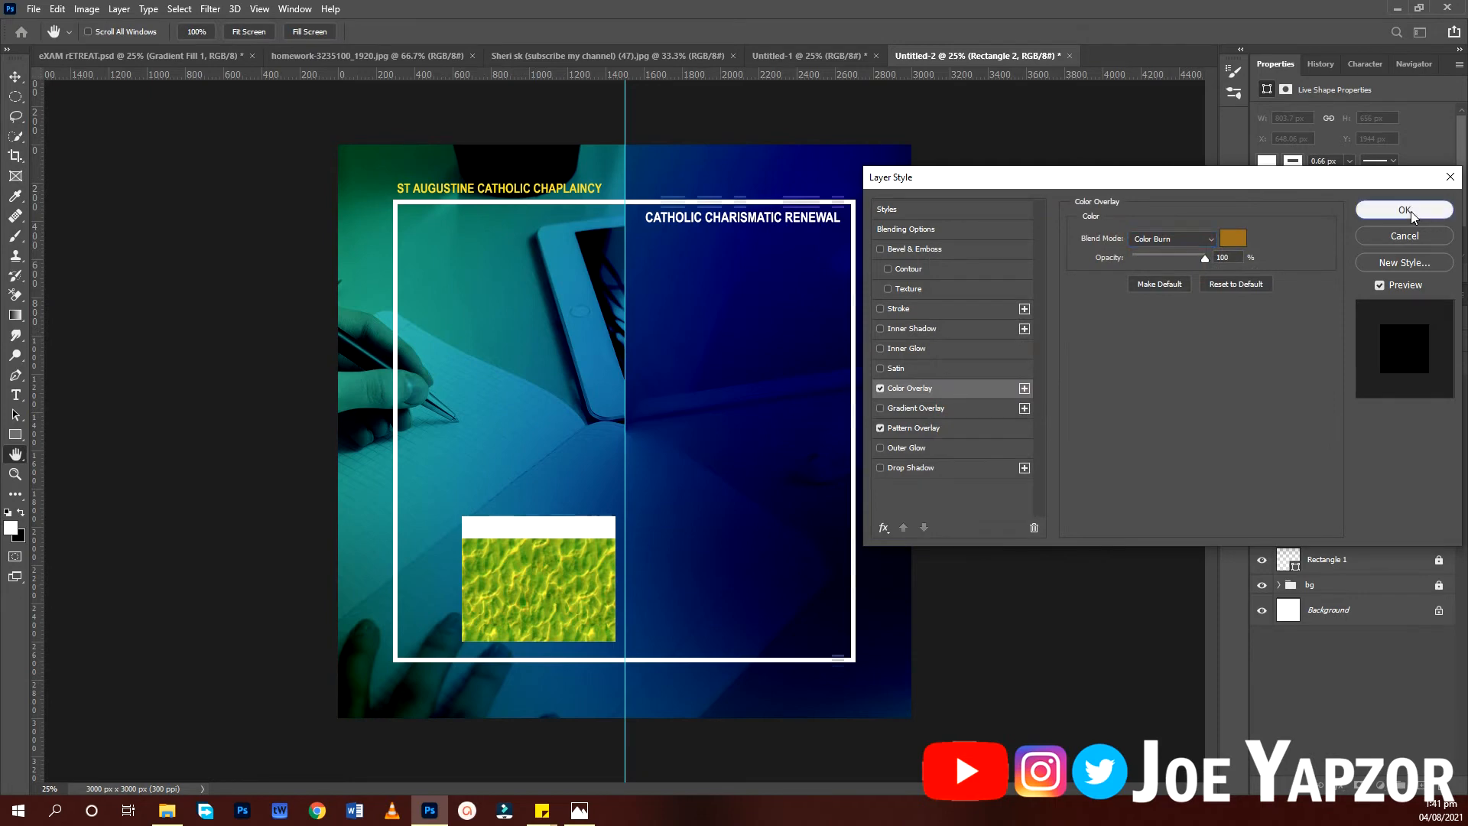
pyautogui.click(1411, 211)
# Duplicate the patterned rectangle together with its white strip and place the pair level with the original across the centre guide.
pyautogui.moveTo(533, 488); pyautogui.dragTo(540, 589)
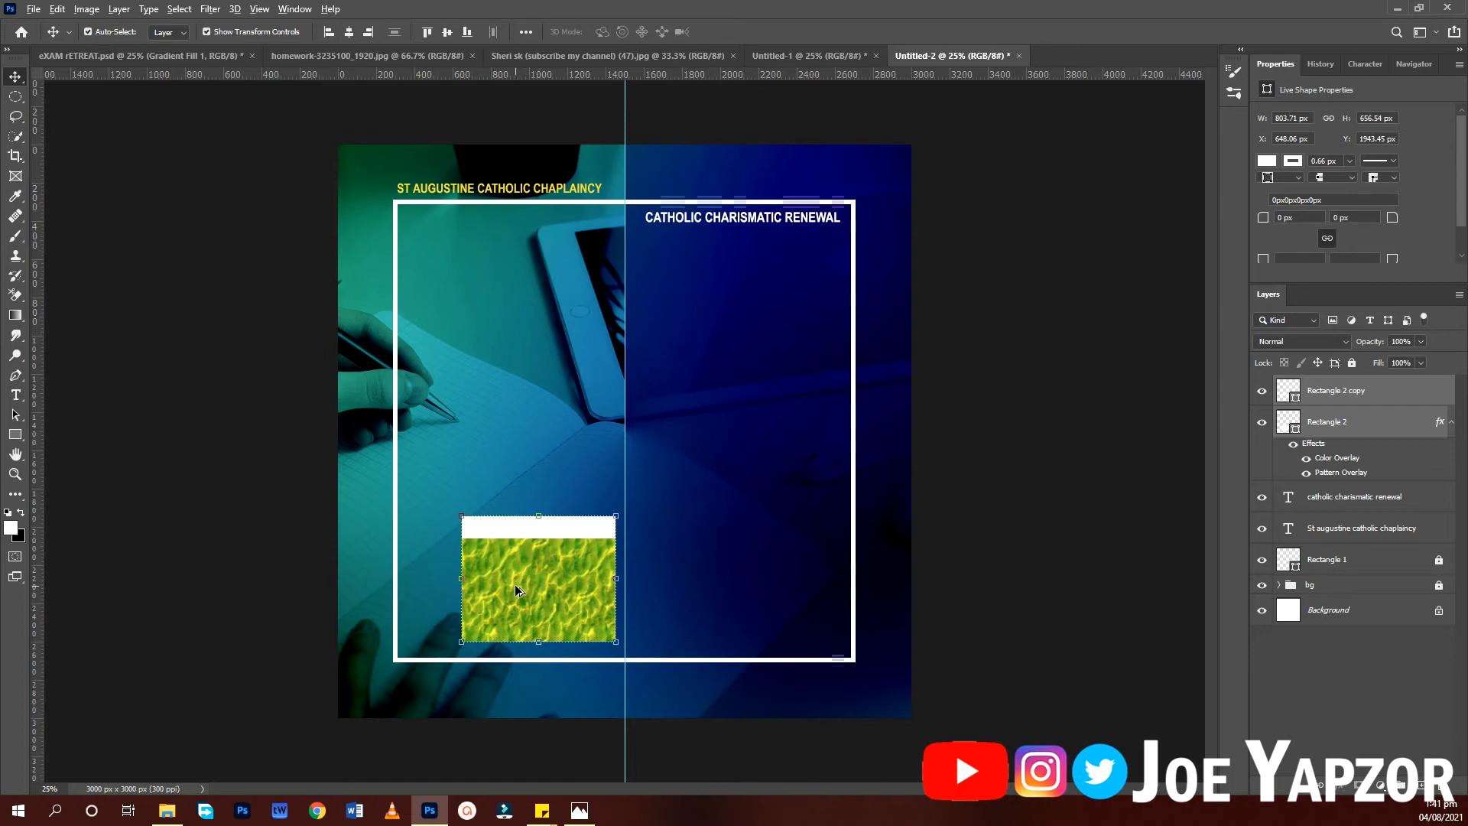
pyautogui.moveTo(524, 604); pyautogui.dragTo(701, 590)
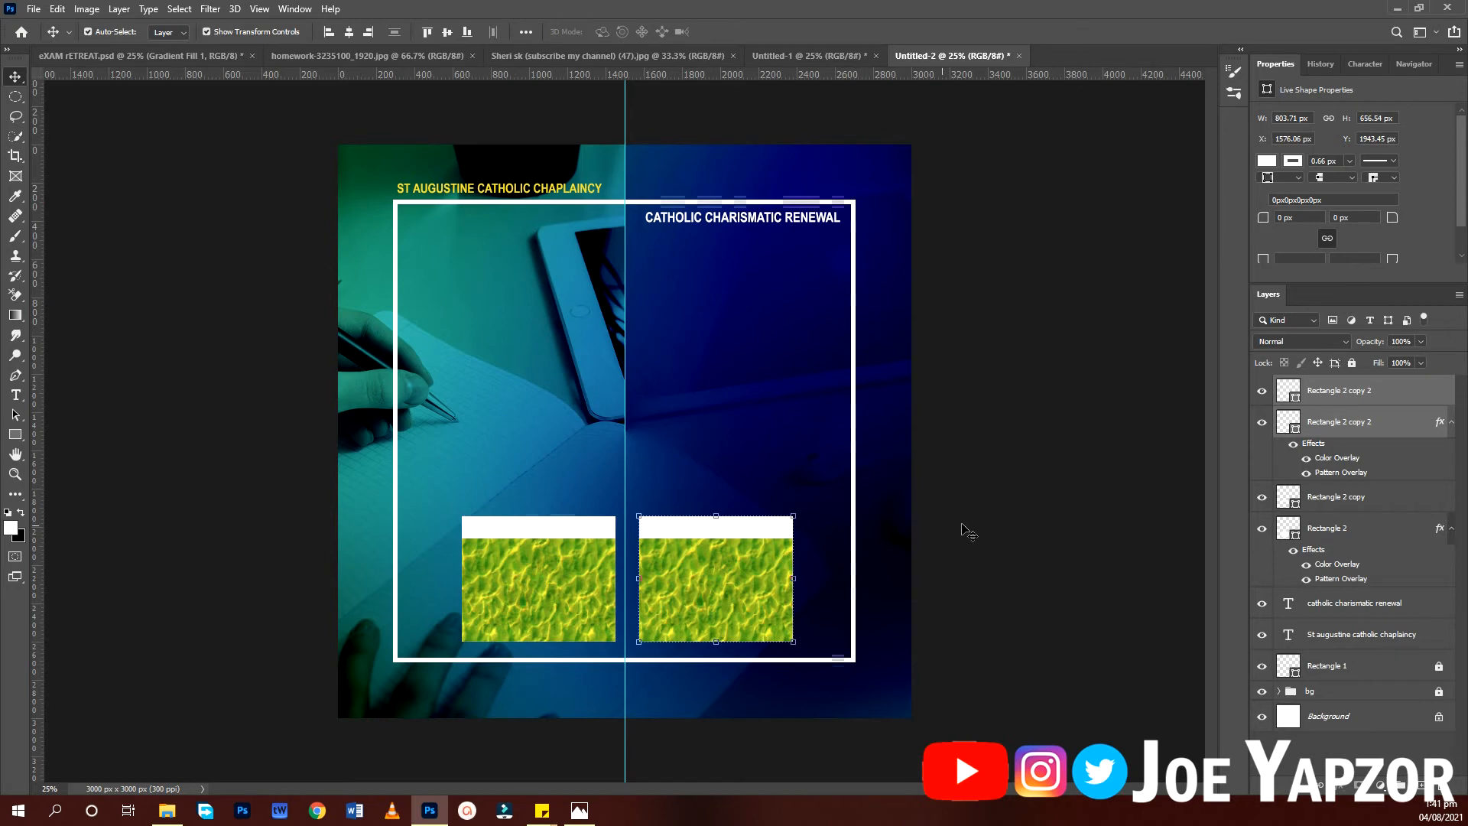
pyautogui.click(998, 541)
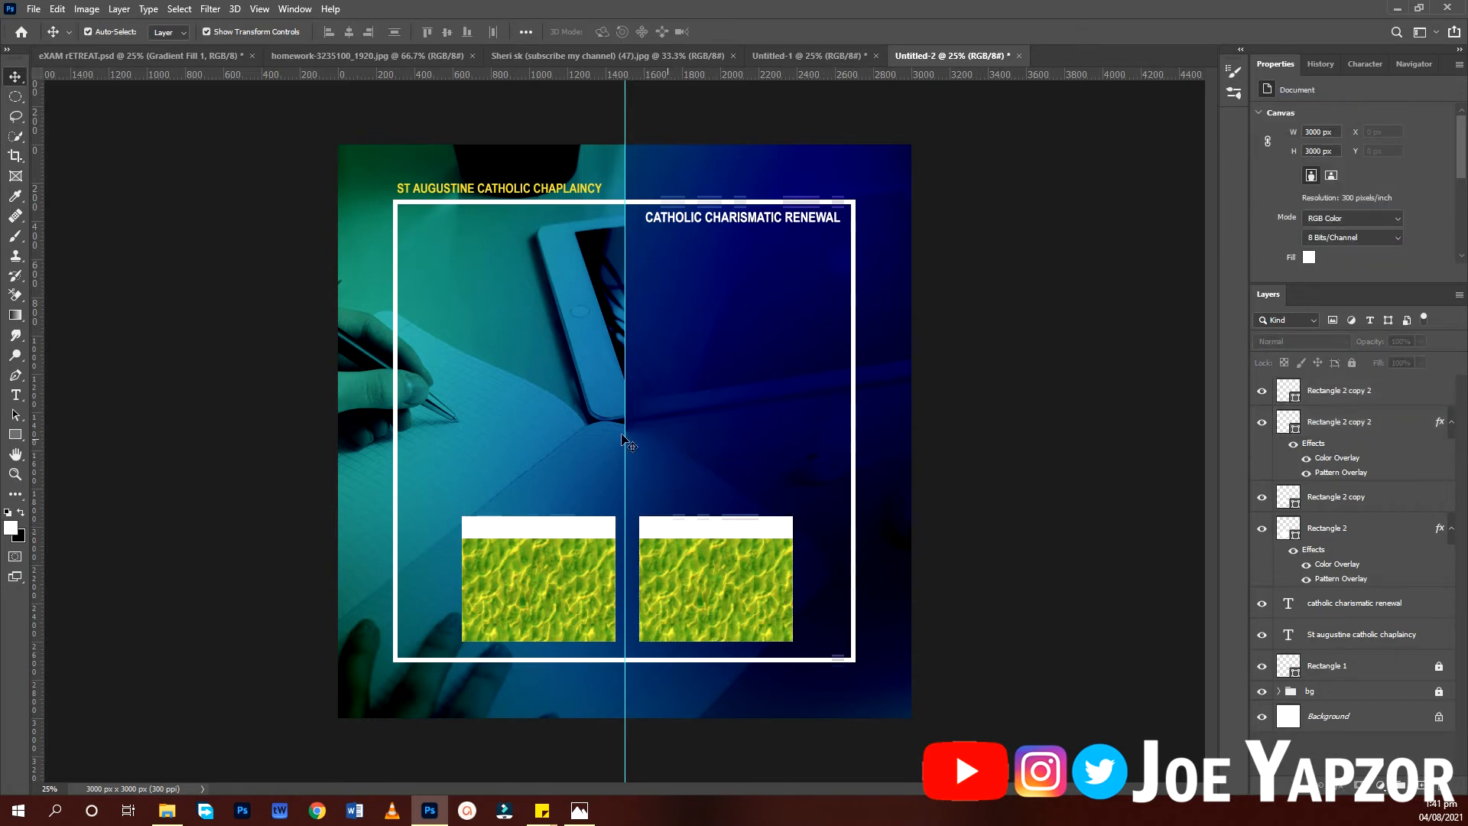
# Add the heading EXAMS RETREAT in the frame's upper half at 48 pt and position it across the centre guide.
pyautogui.press('t')
pyautogui.click(463, 309)
pyautogui.moveTo(543, 402); pyautogui.dragTo(654, 423)
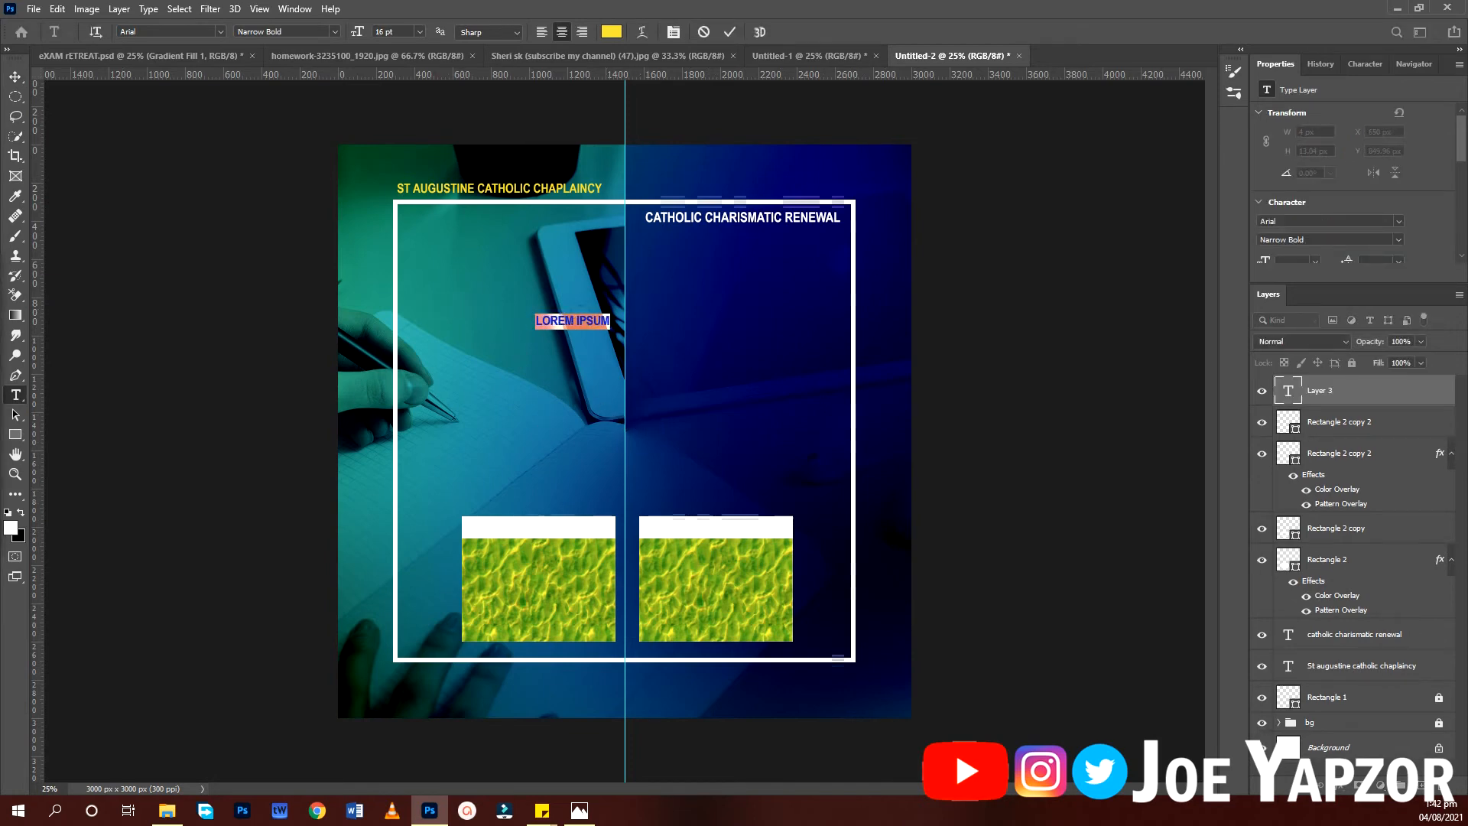
pyautogui.write('EXAMS RETREAT')
pyautogui.hotkey('ctrl', 'a')
pyautogui.moveTo(612, 375); pyautogui.dragTo(652, 380)
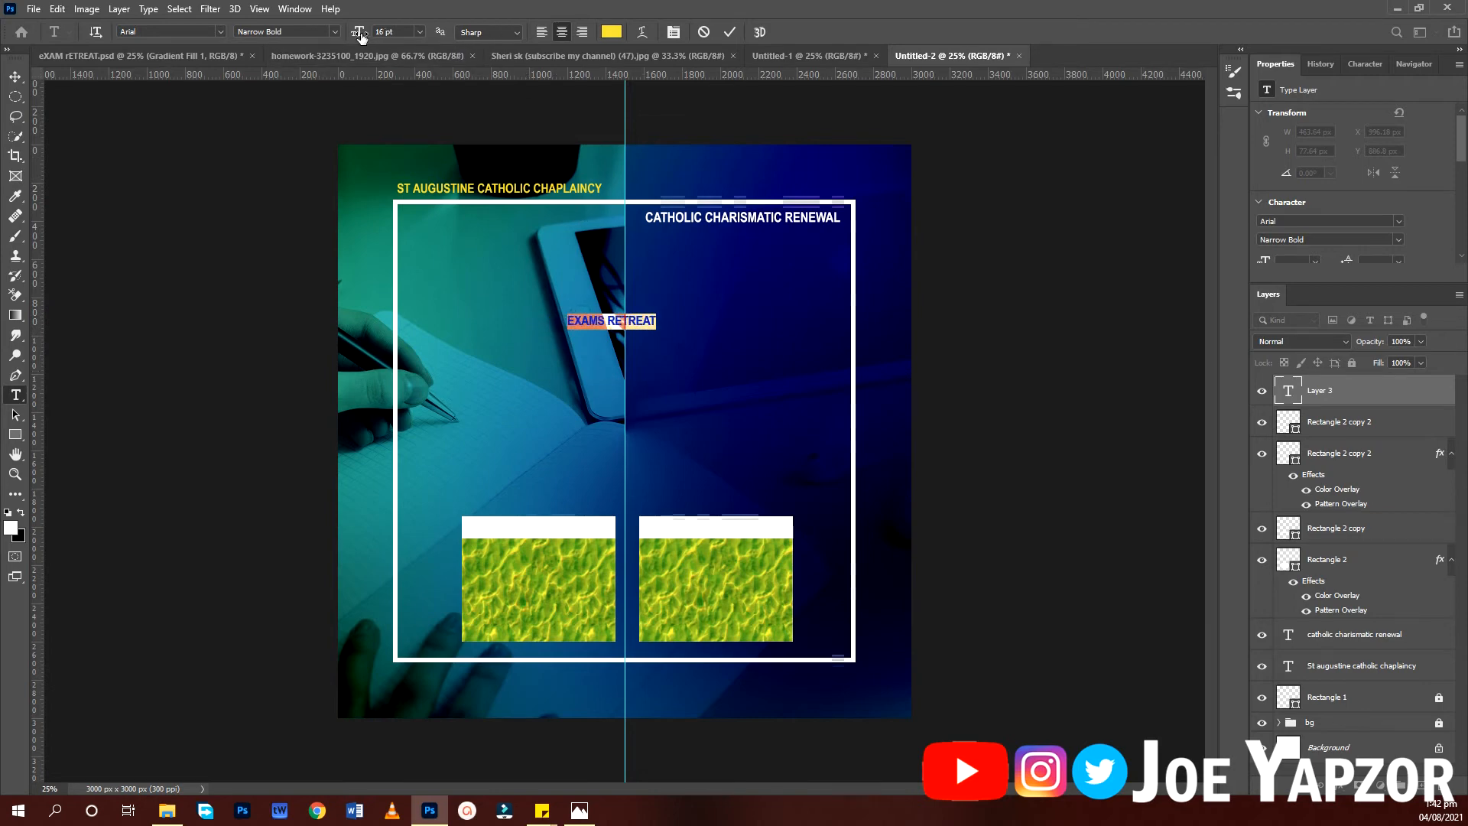
pyautogui.moveTo(361, 36); pyautogui.dragTo(386, 42)
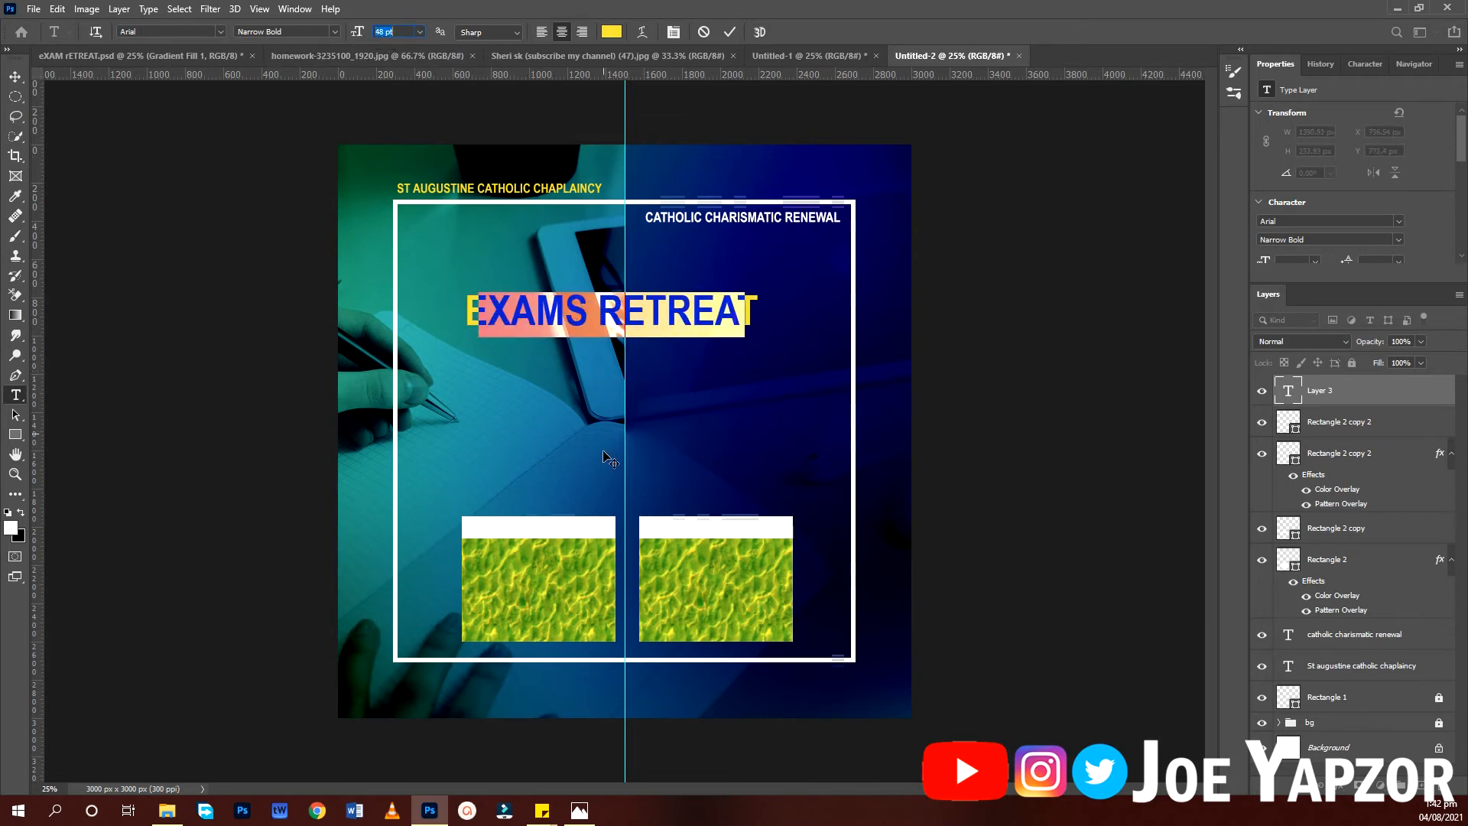
pyautogui.moveTo(610, 459); pyautogui.dragTo(638, 472)
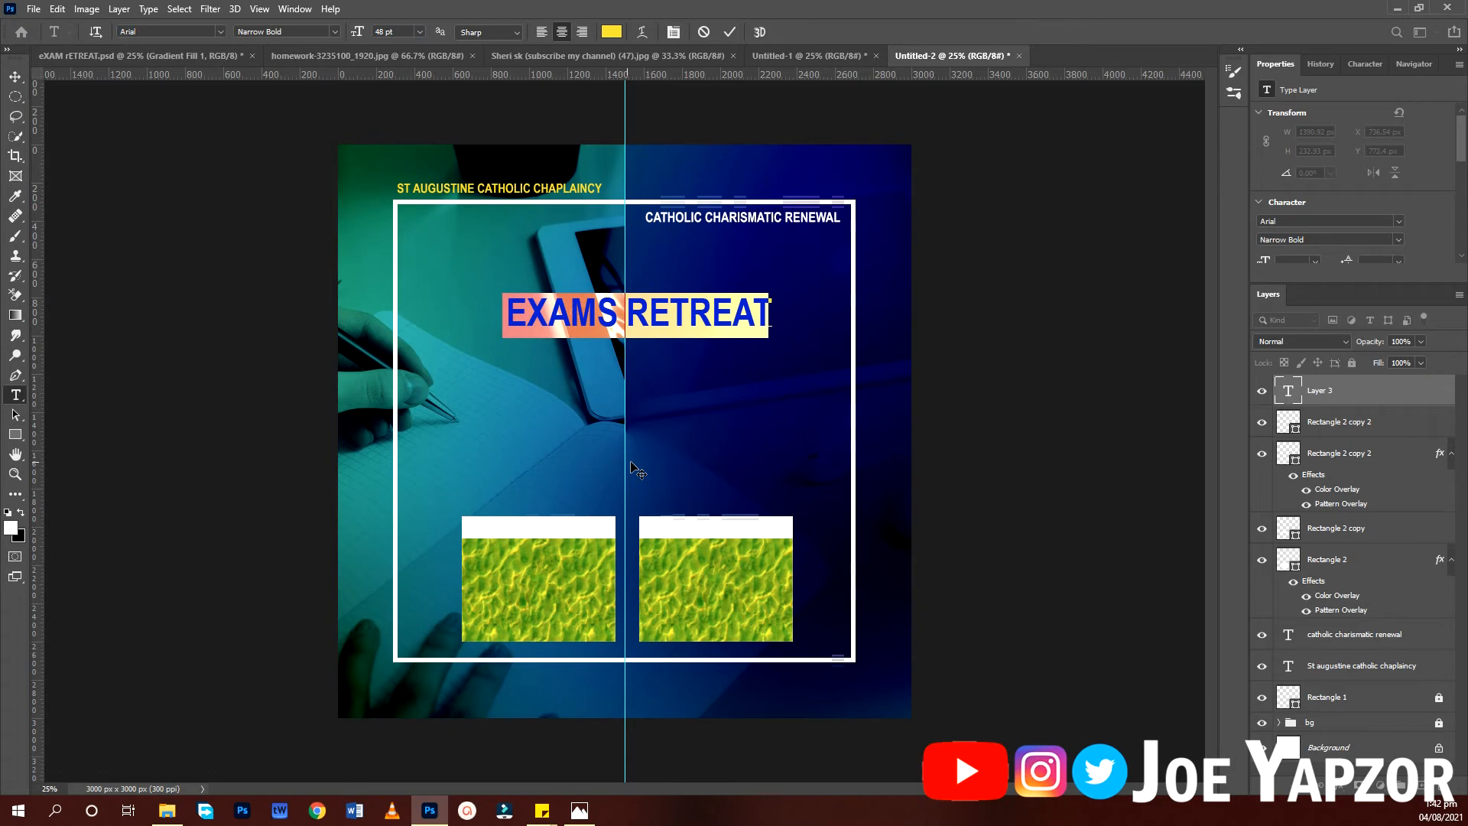
# Recolour the word EXAMS in the heading white (ffffff).
pyautogui.click(630, 310)
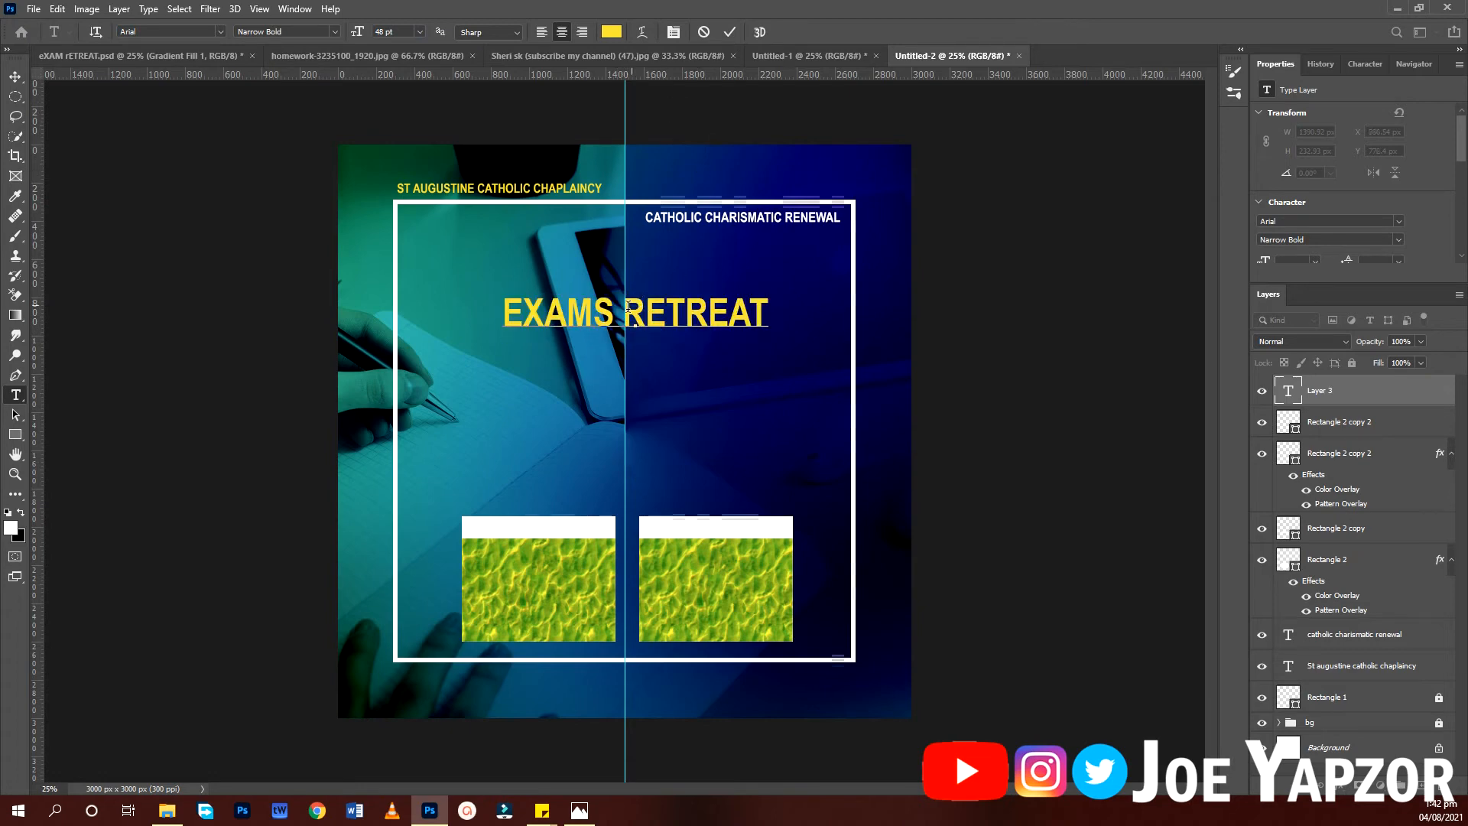
pyautogui.moveTo(627, 309); pyautogui.dragTo(811, 315)
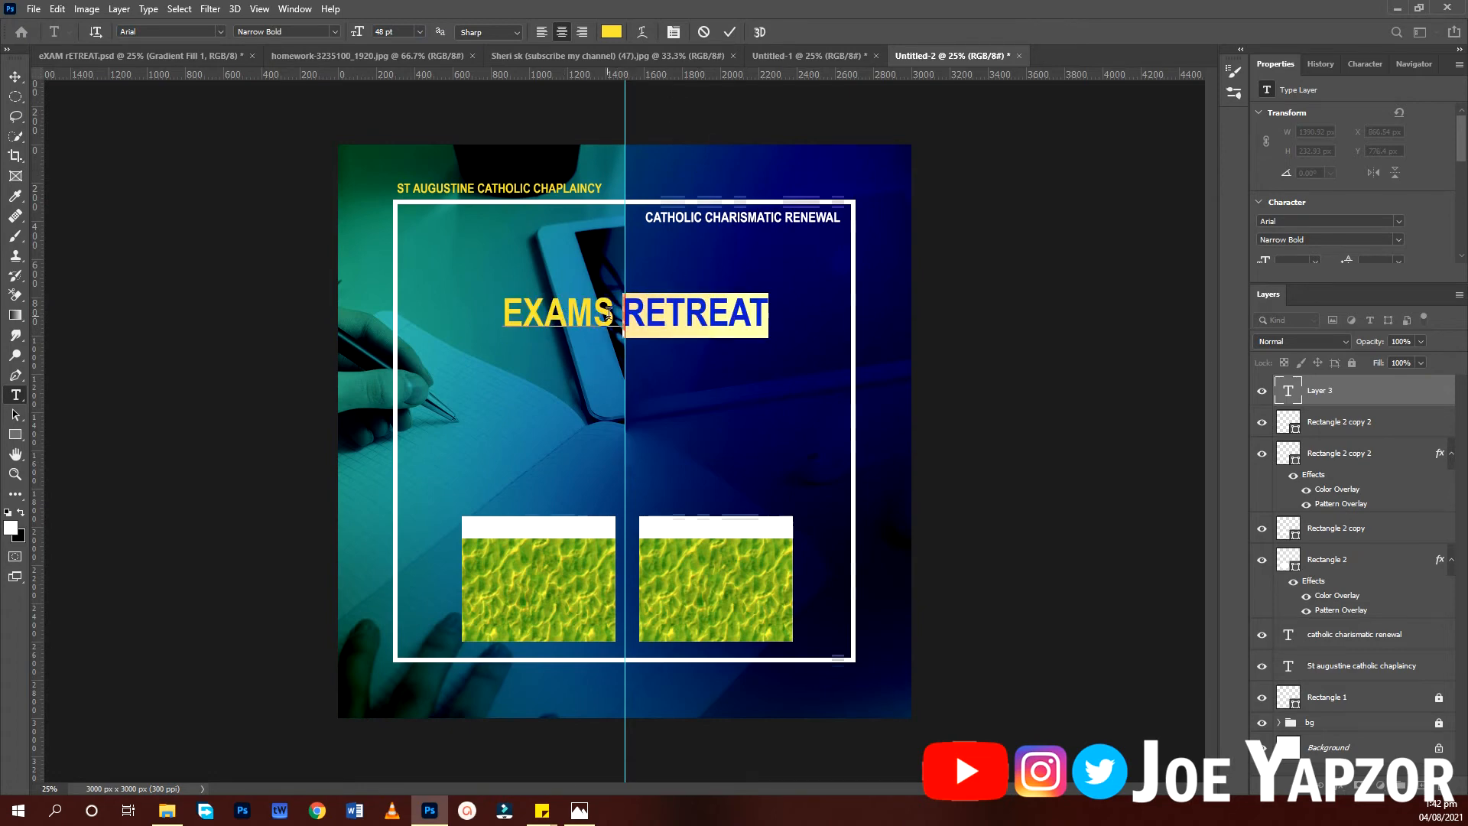
pyautogui.moveTo(610, 312); pyautogui.dragTo(260, 312)
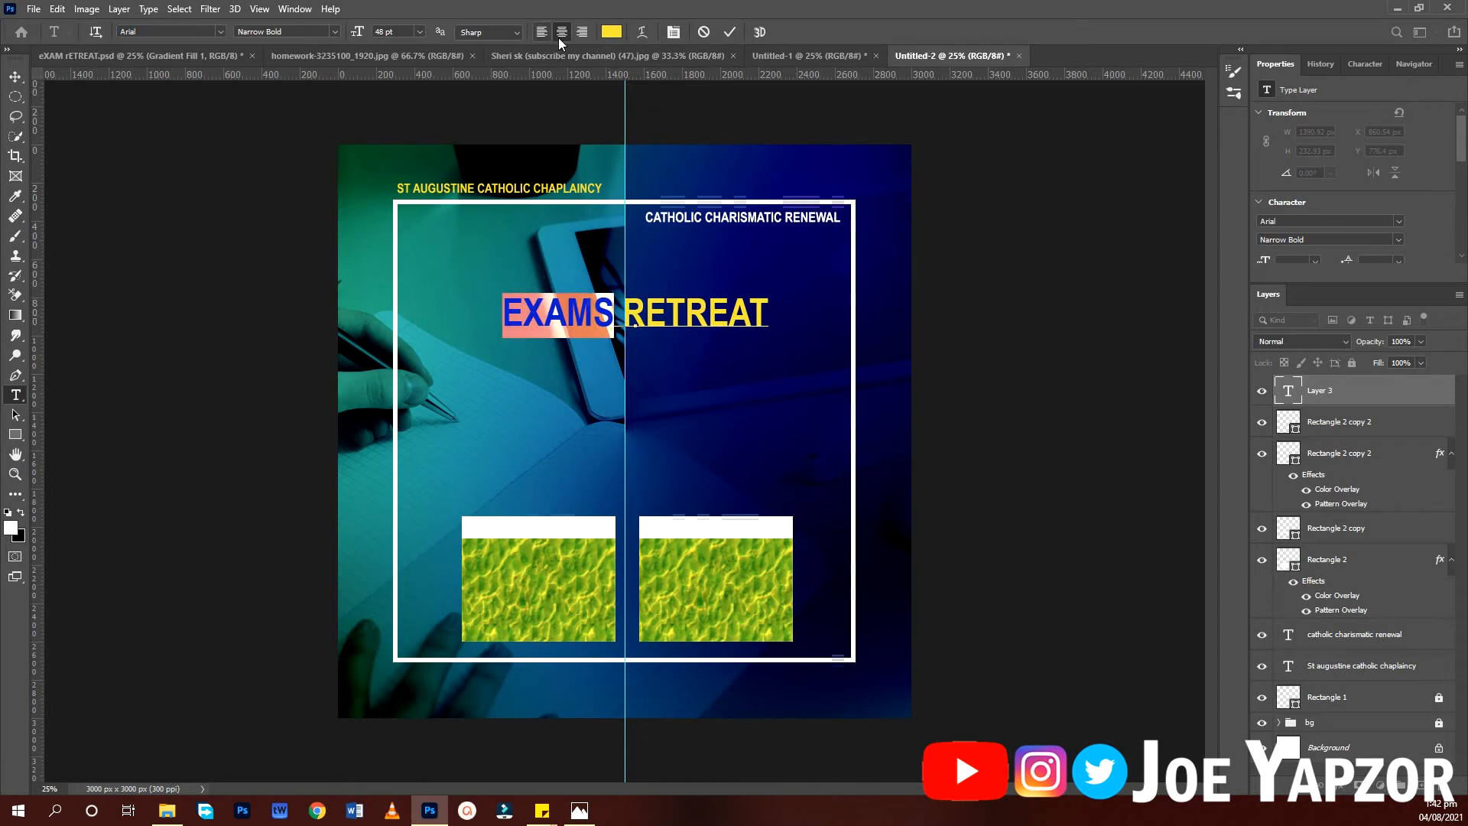
pyautogui.click(610, 32)
pyautogui.click(400, 203)
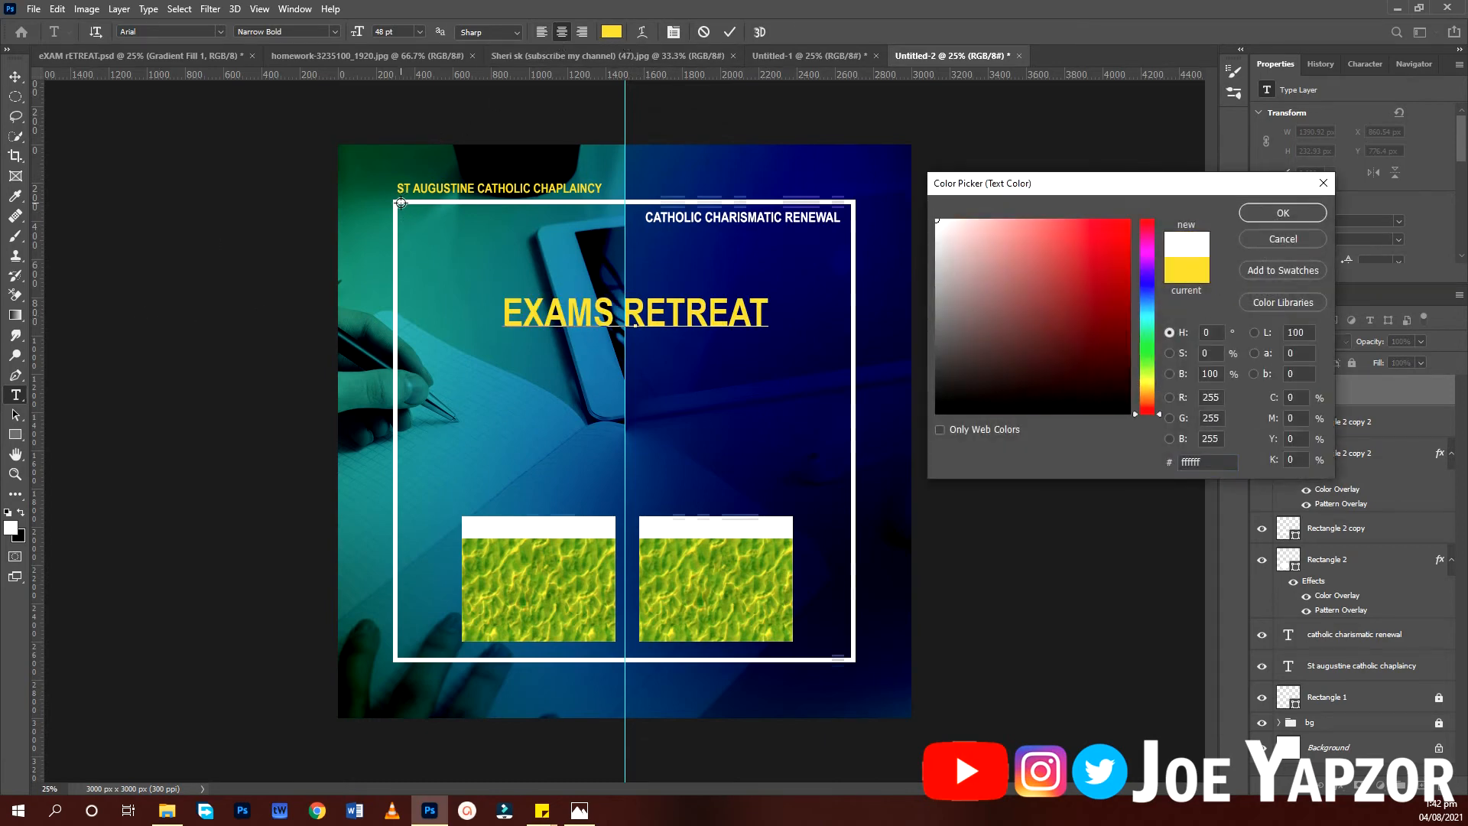
pyautogui.click(1297, 220)
pyautogui.click(734, 39)
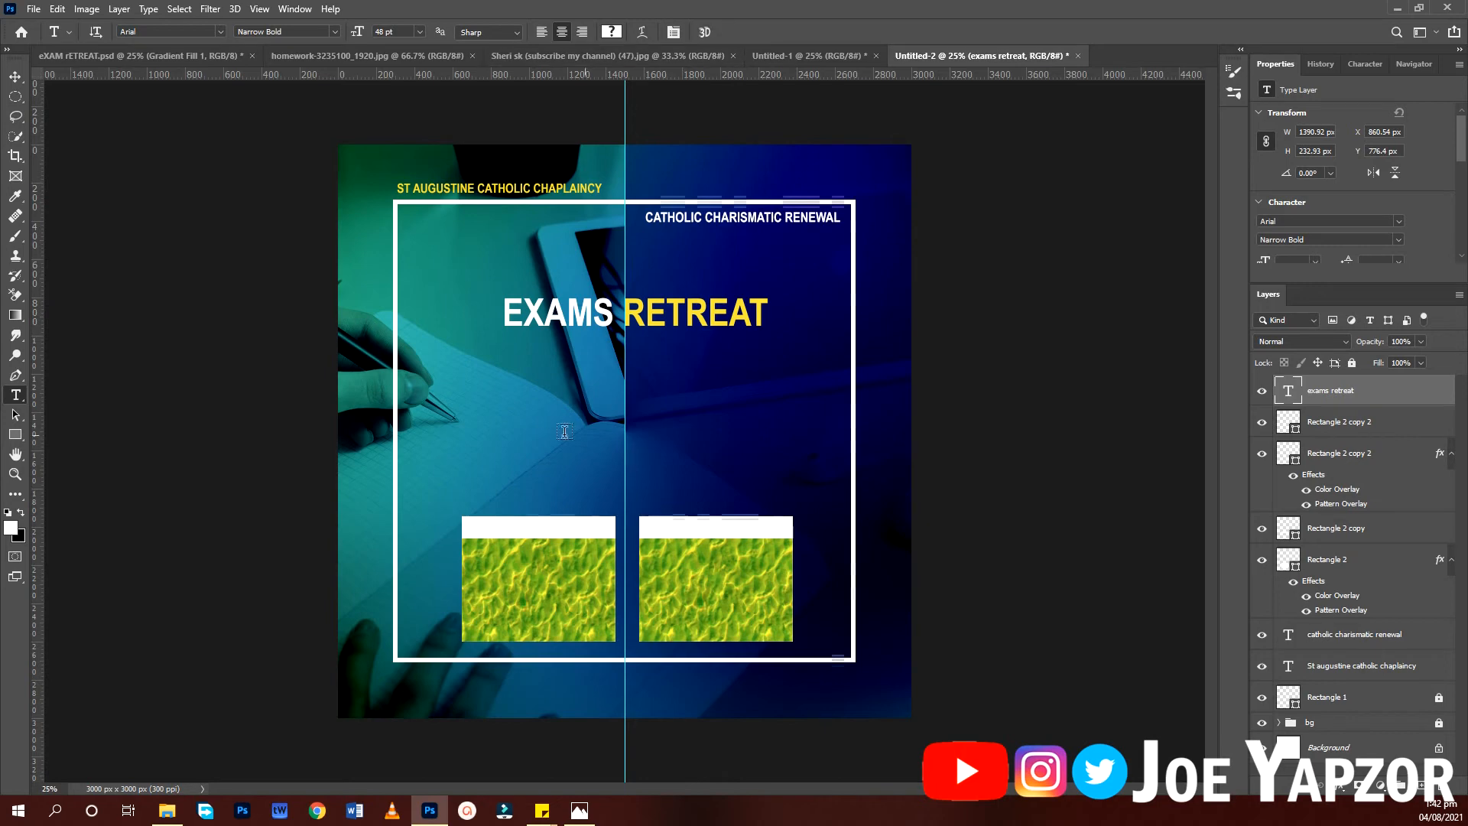
# Paste the line THEME: THE GLORY OF HIS PRESENCE [EX 33:18-22] at 14 pt and place it beneath the EXAMS RETREAT heading.
pyautogui.click(517, 362)
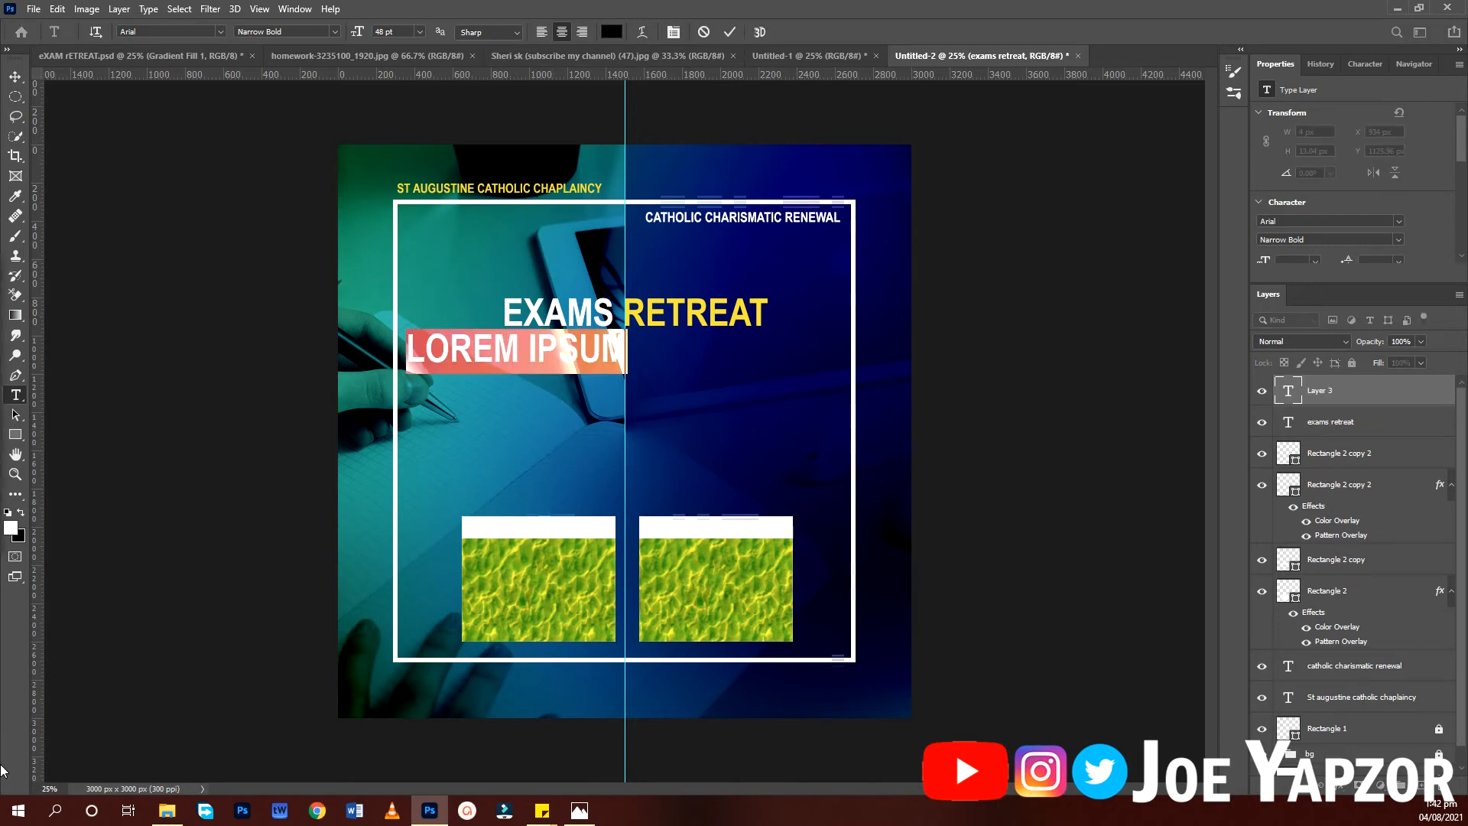
pyautogui.hotkey('ctrl', 'v')
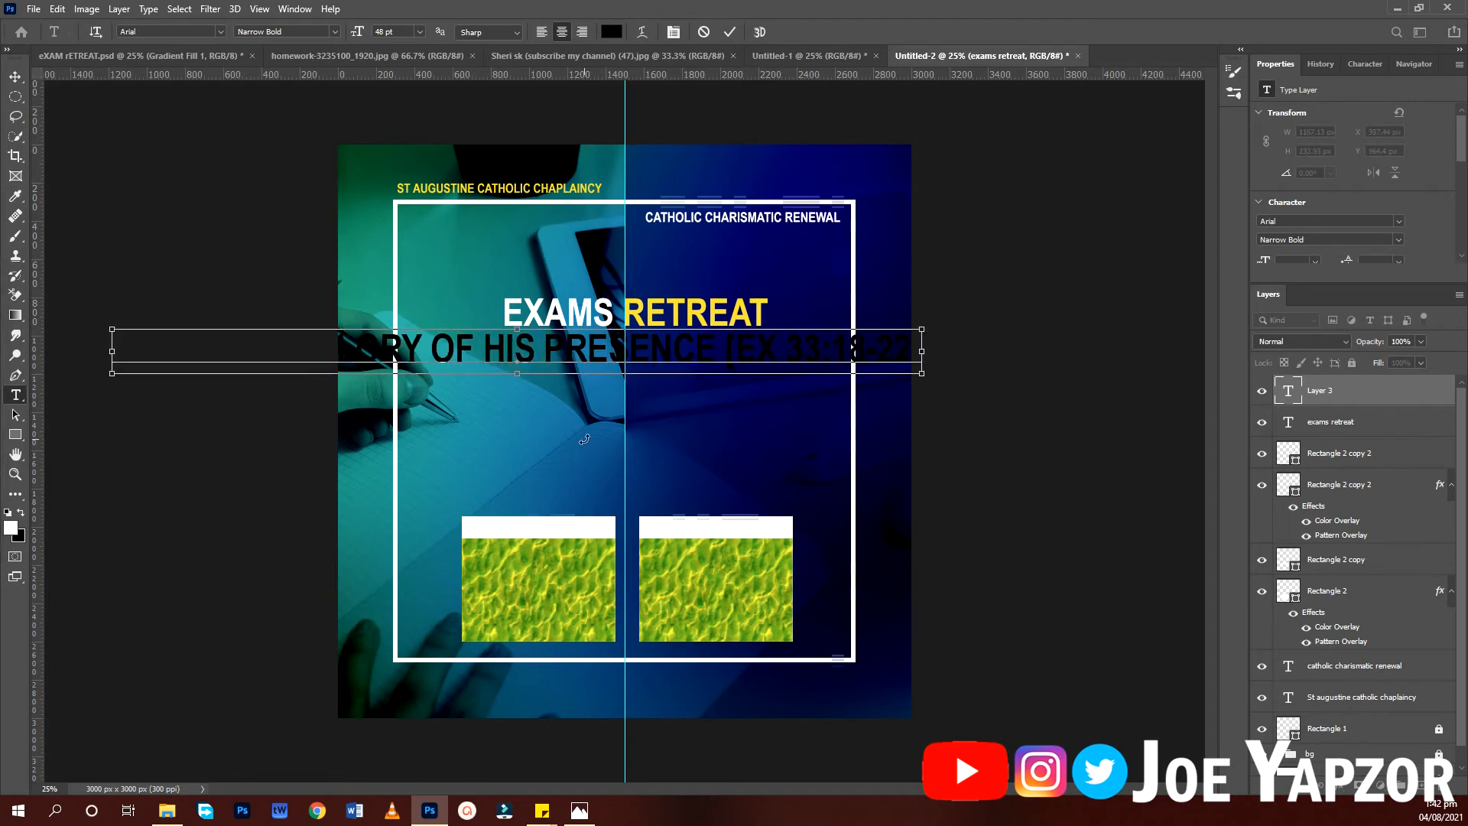
pyautogui.hotkey('ctrl', 'a')
pyautogui.moveTo(354, 37); pyautogui.dragTo(328, 44)
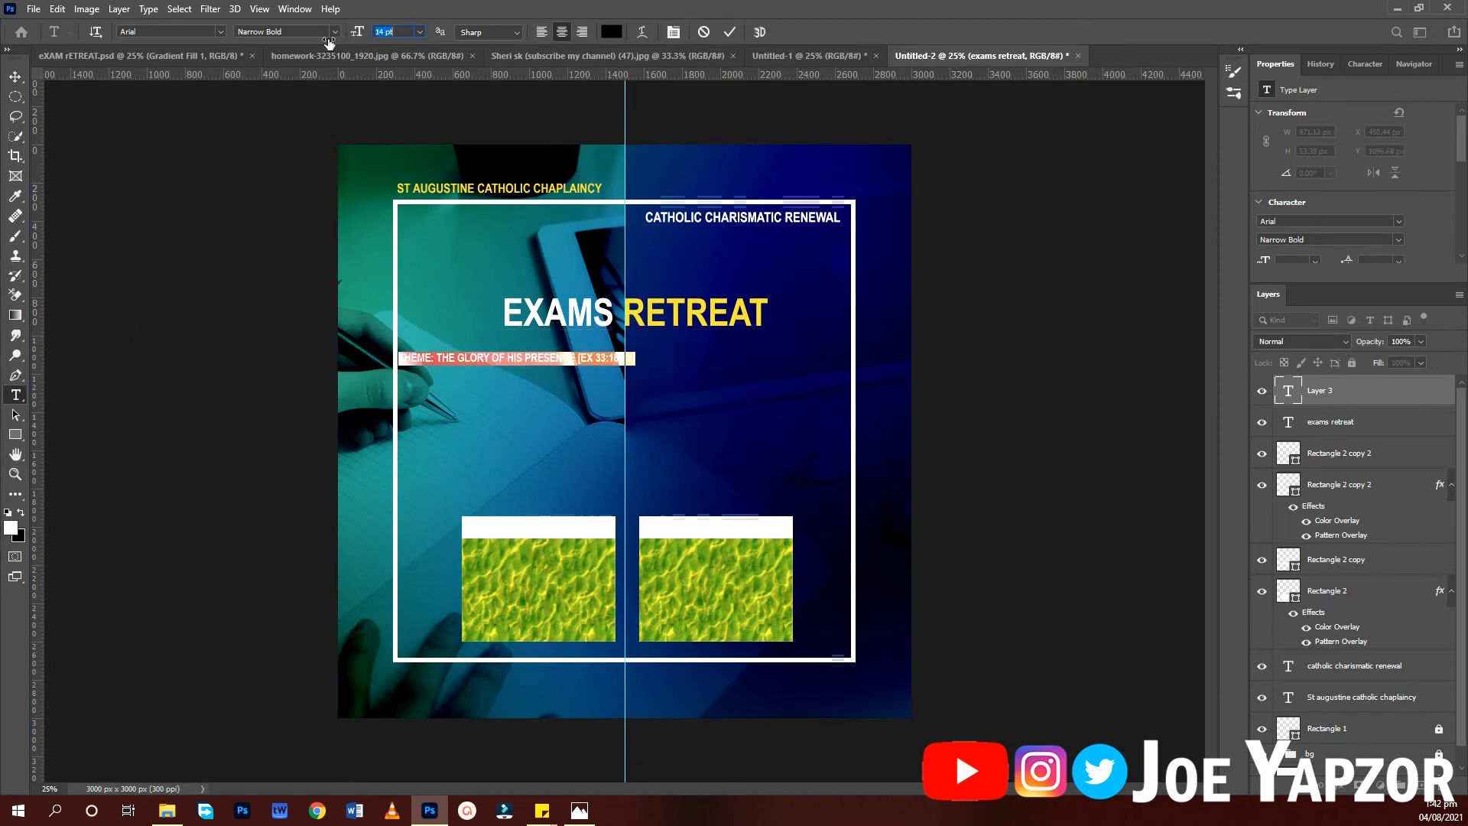
pyautogui.click(515, 545)
pyautogui.click(468, 354)
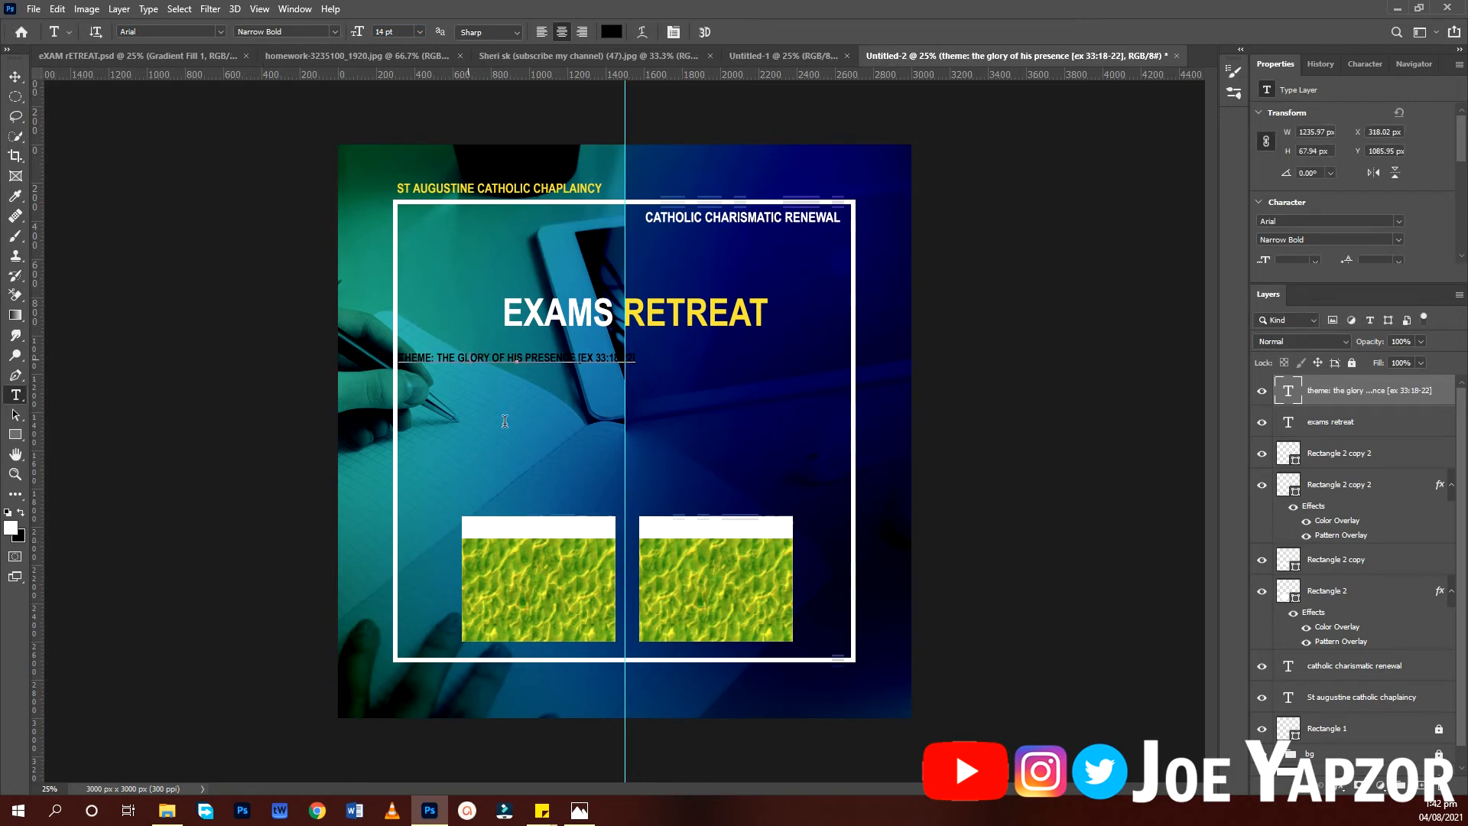
pyautogui.moveTo(505, 425); pyautogui.dragTo(617, 415)
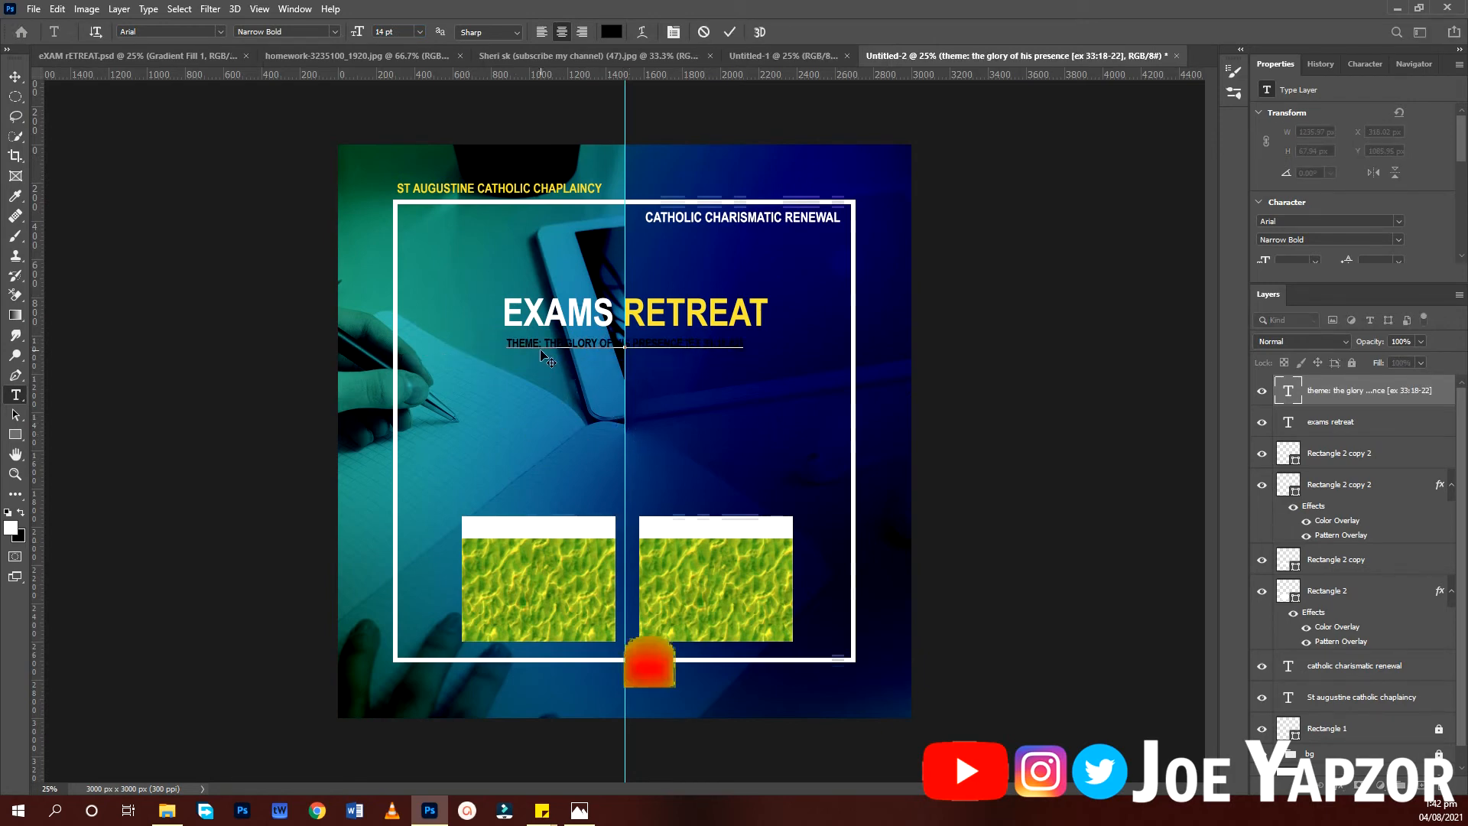
# Recolour the whole theme line white (ffffff).
pyautogui.hotkey('ctrl', 'a')
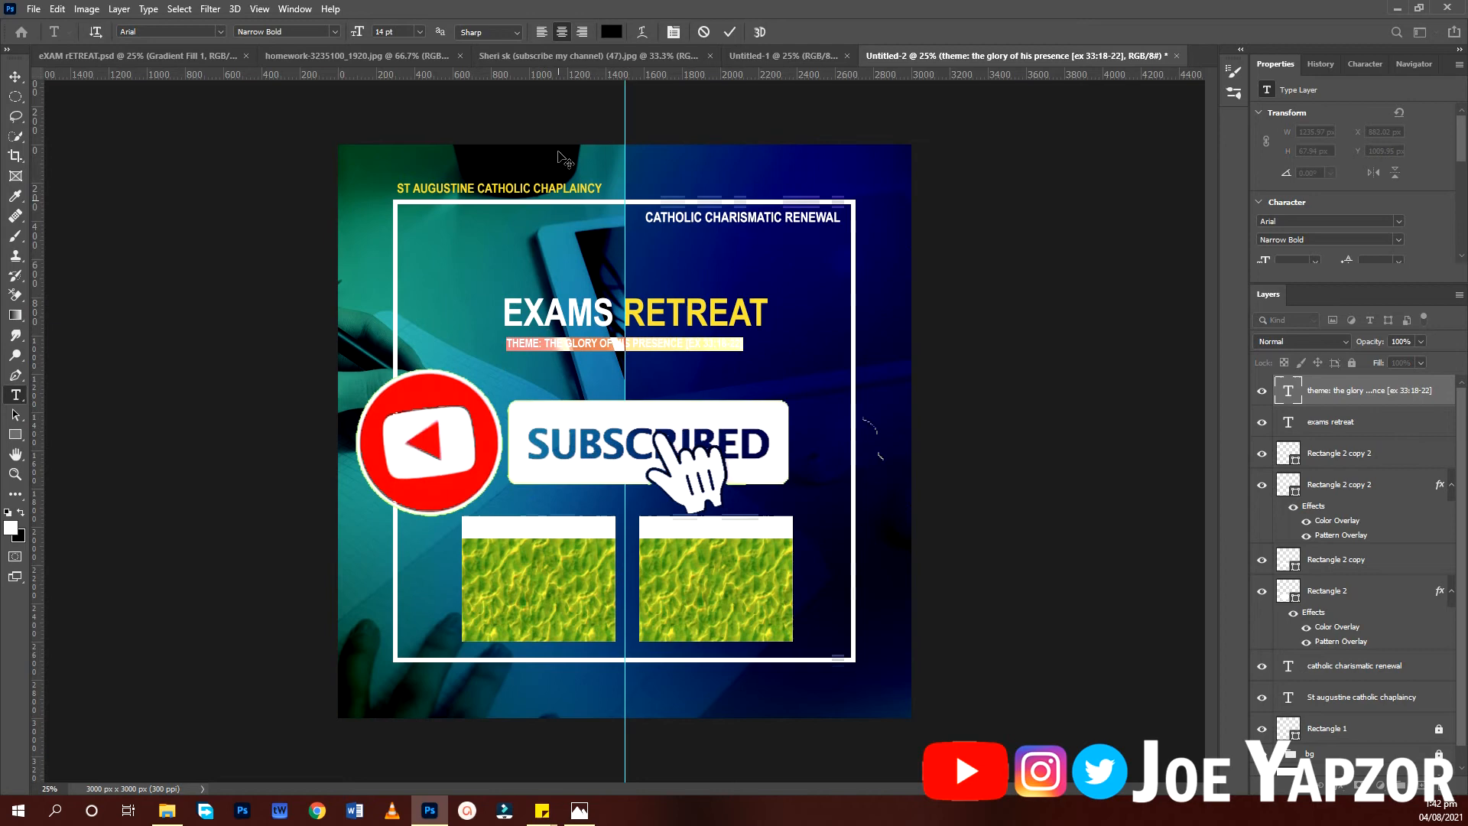
pyautogui.click(611, 31)
pyautogui.write('ffffff')
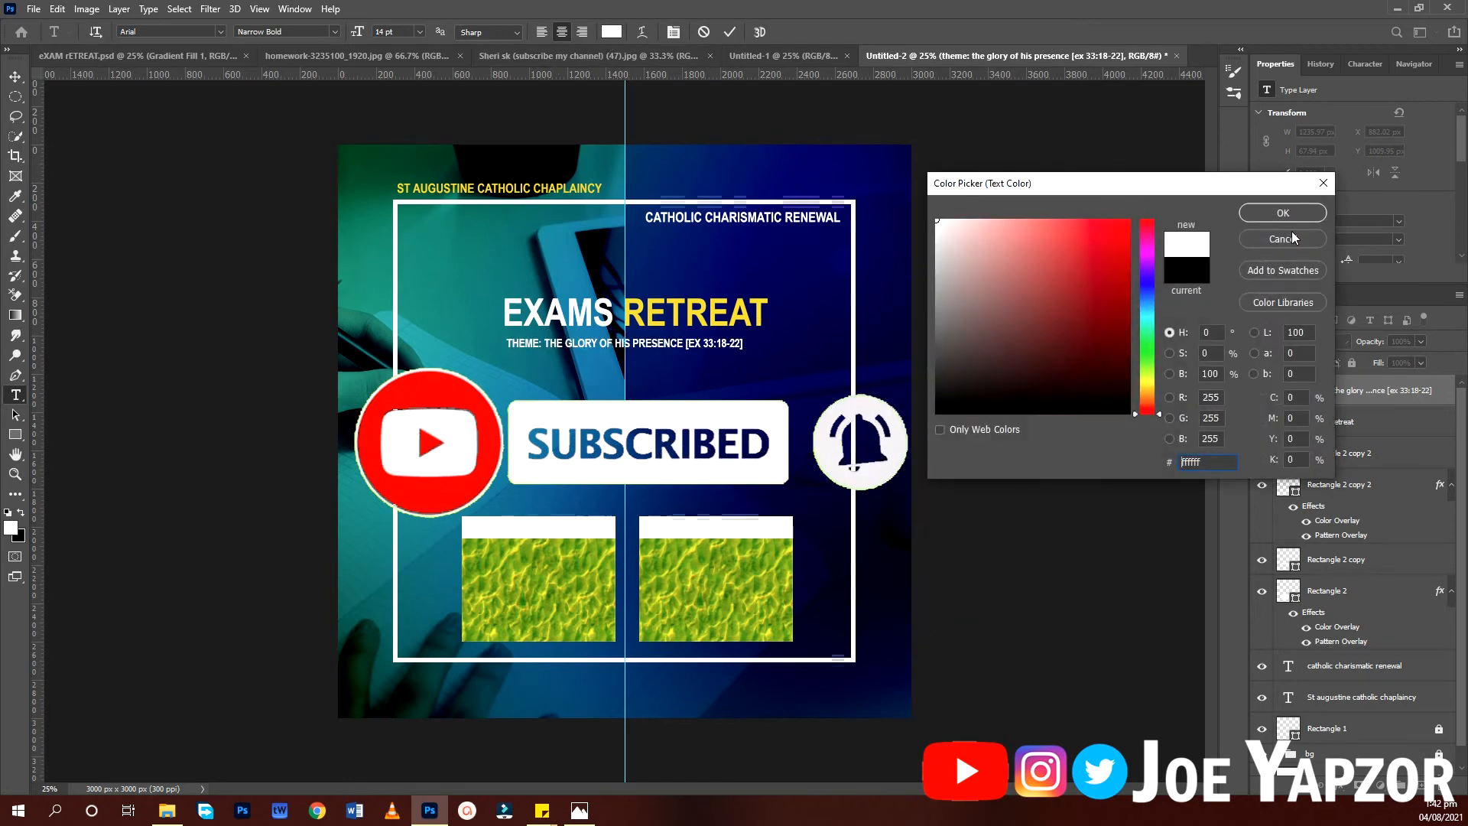
pyautogui.click(1268, 214)
# Make the word THEME: and the reference [EX 33:18-22] in the theme line superscript.
pyautogui.doubleClick(518, 342)
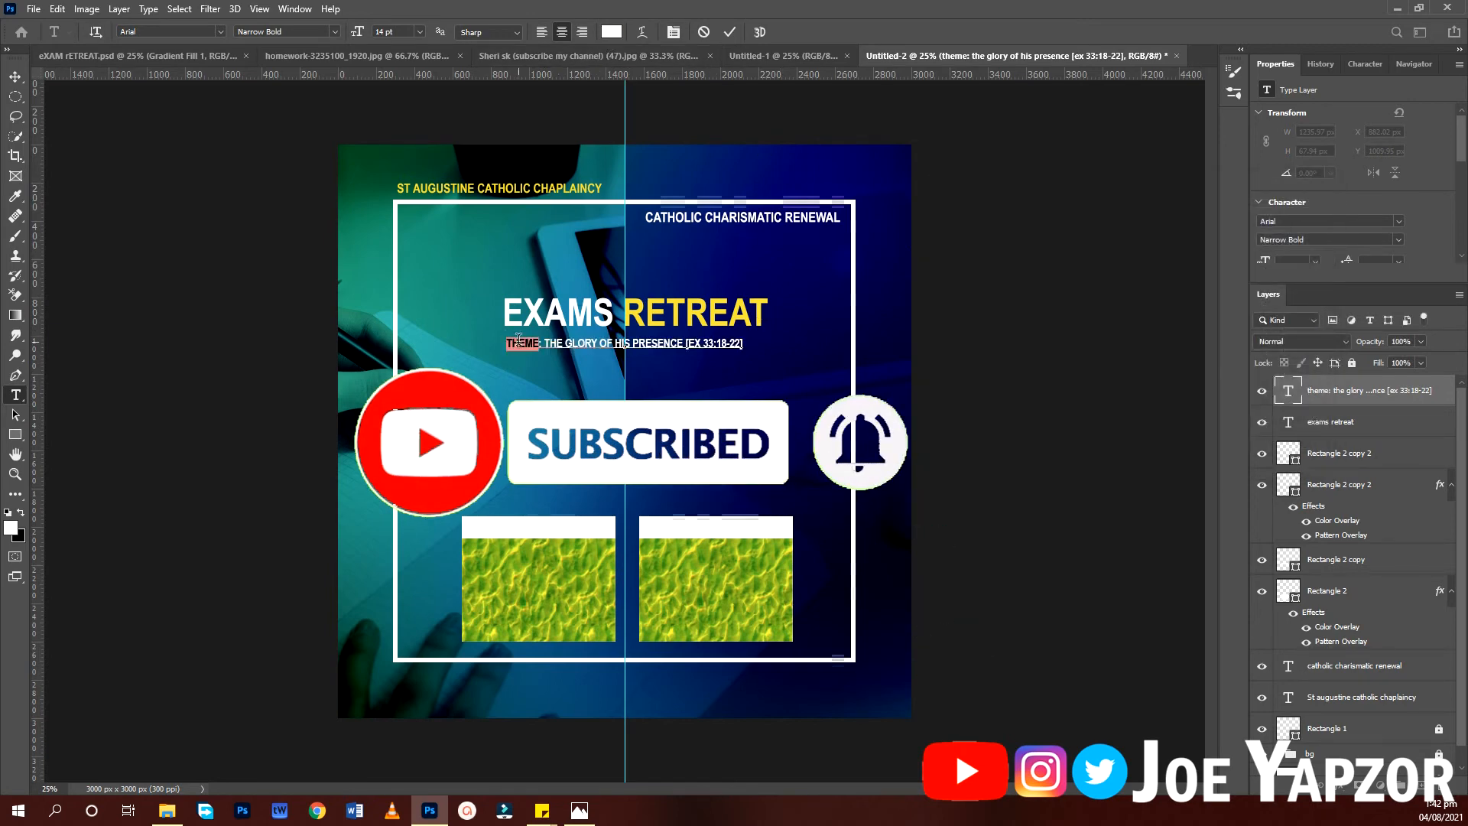
pyautogui.click(1358, 65)
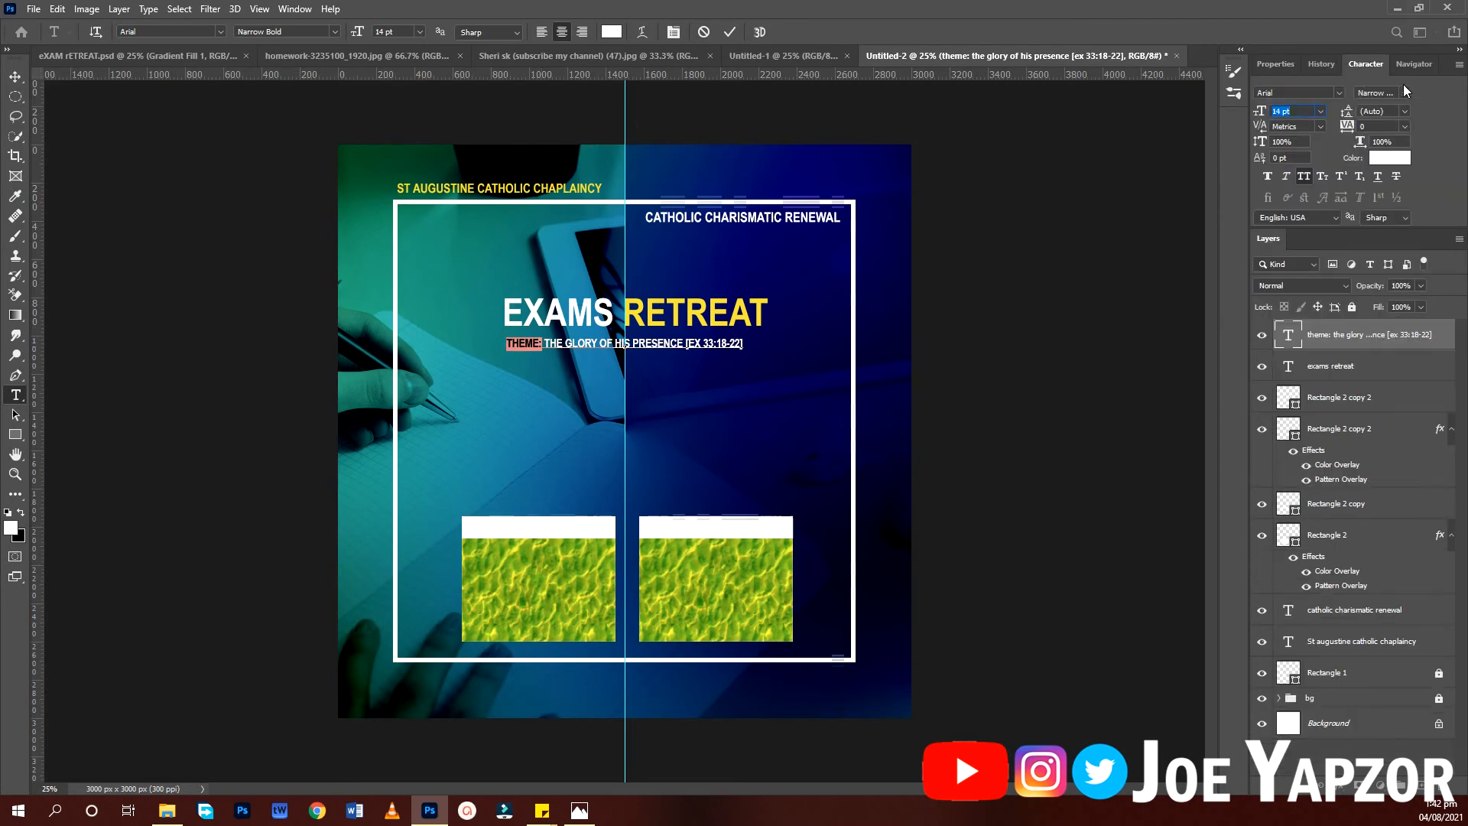
pyautogui.click(306, 9)
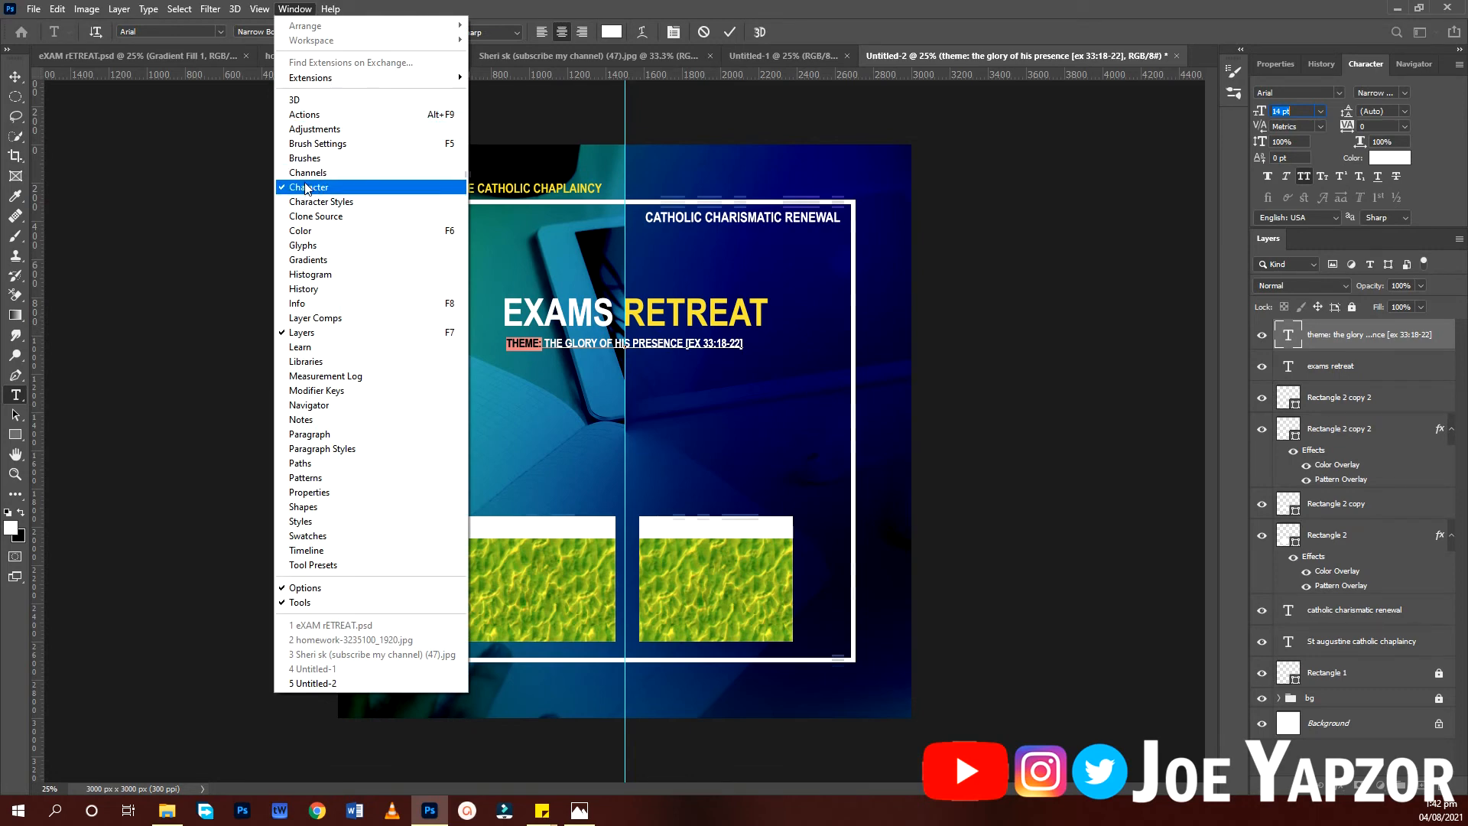
pyautogui.click(308, 190)
pyautogui.click(295, 9)
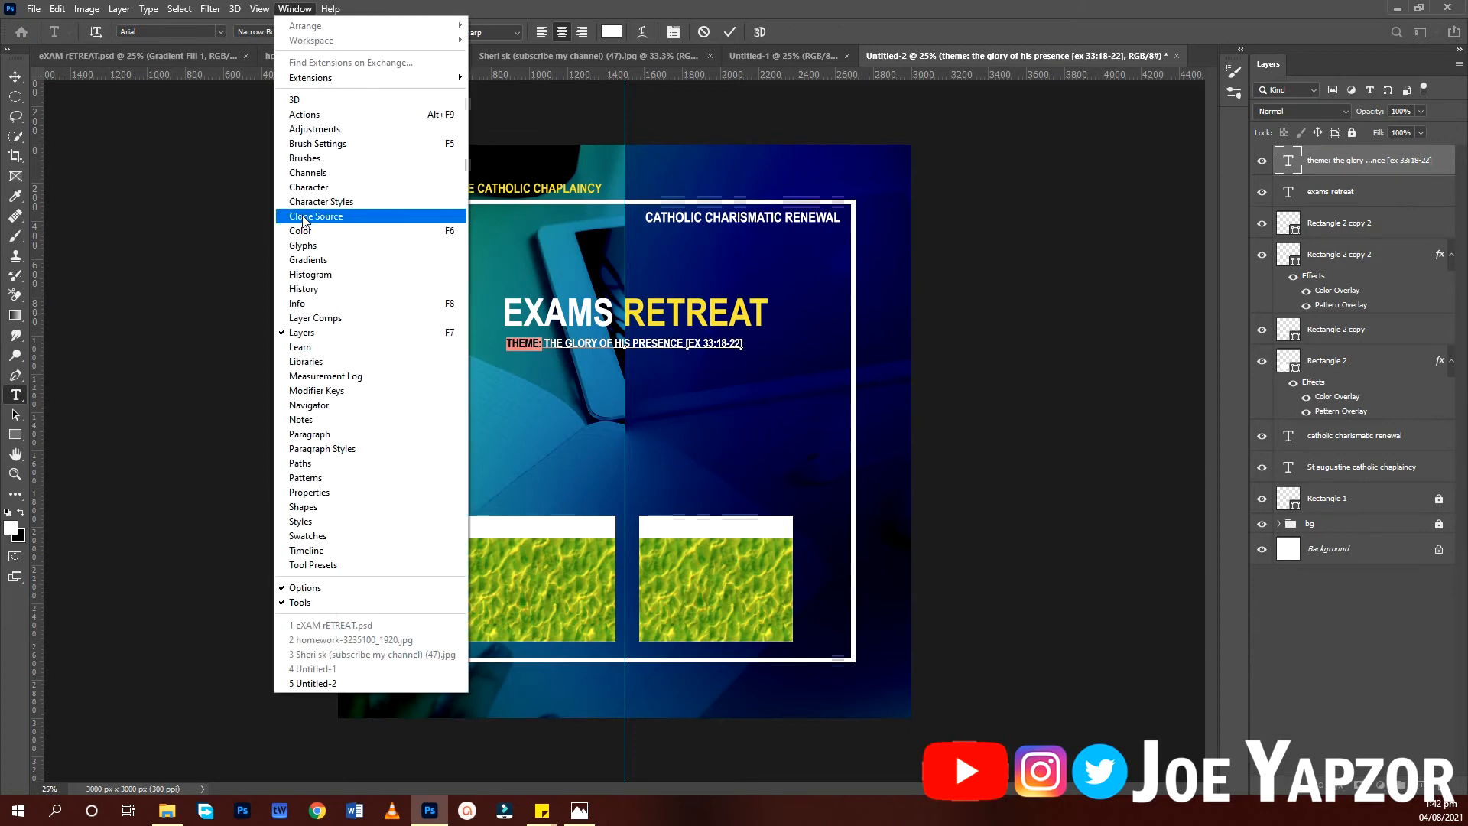
pyautogui.click(304, 191)
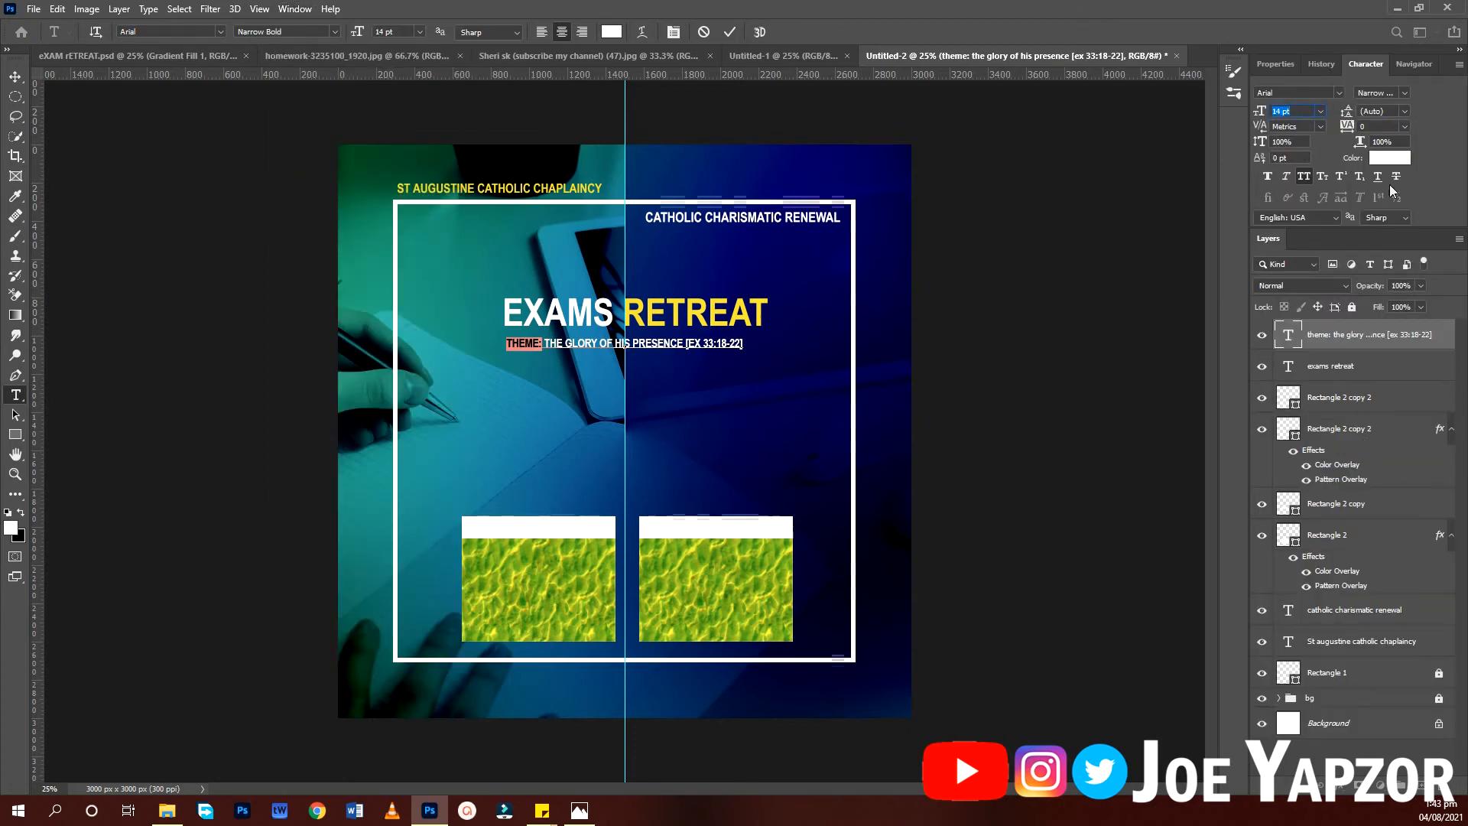
pyautogui.click(1340, 177)
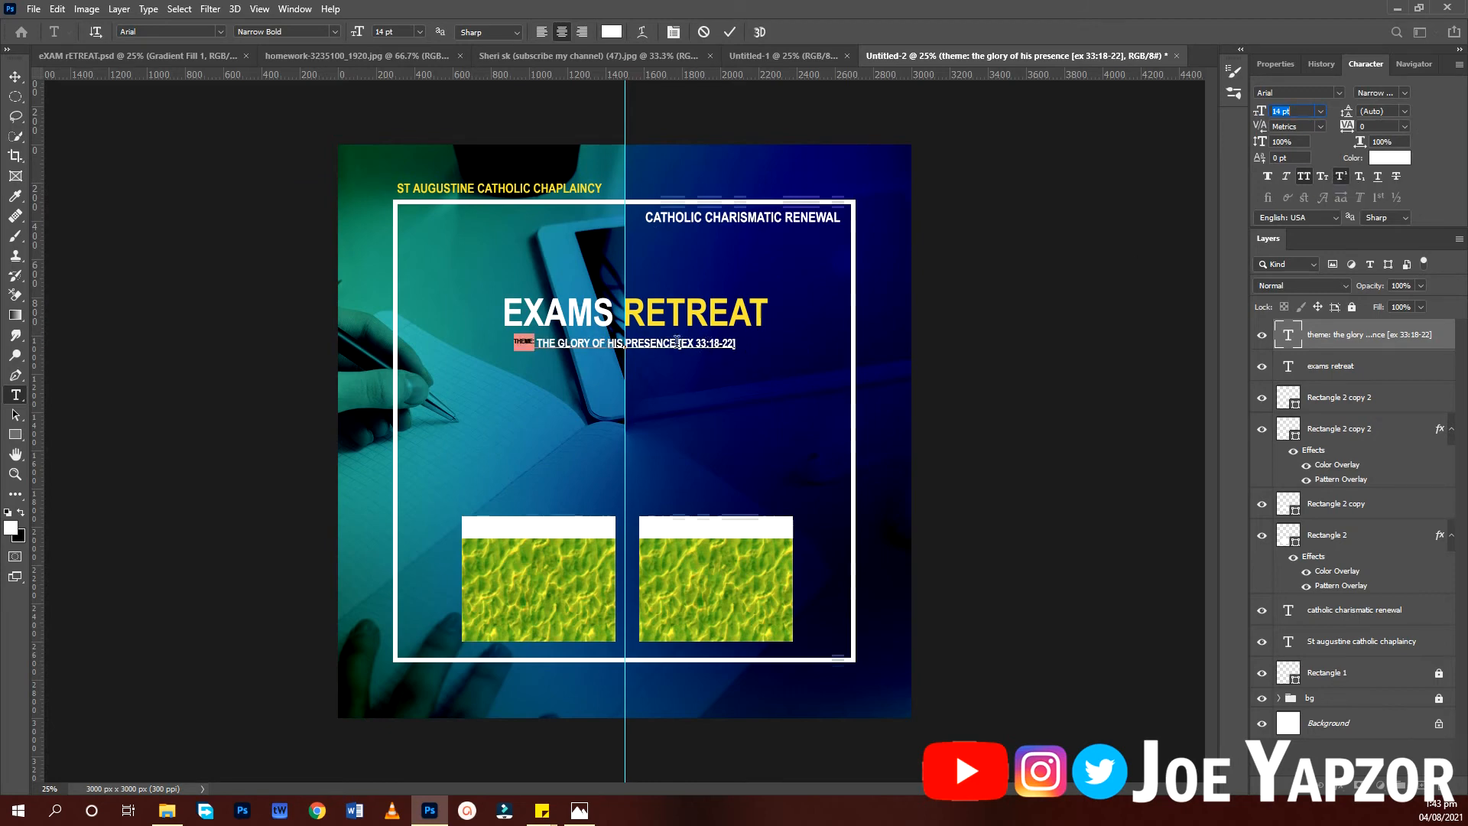
pyautogui.moveTo(676, 343); pyautogui.dragTo(783, 341)
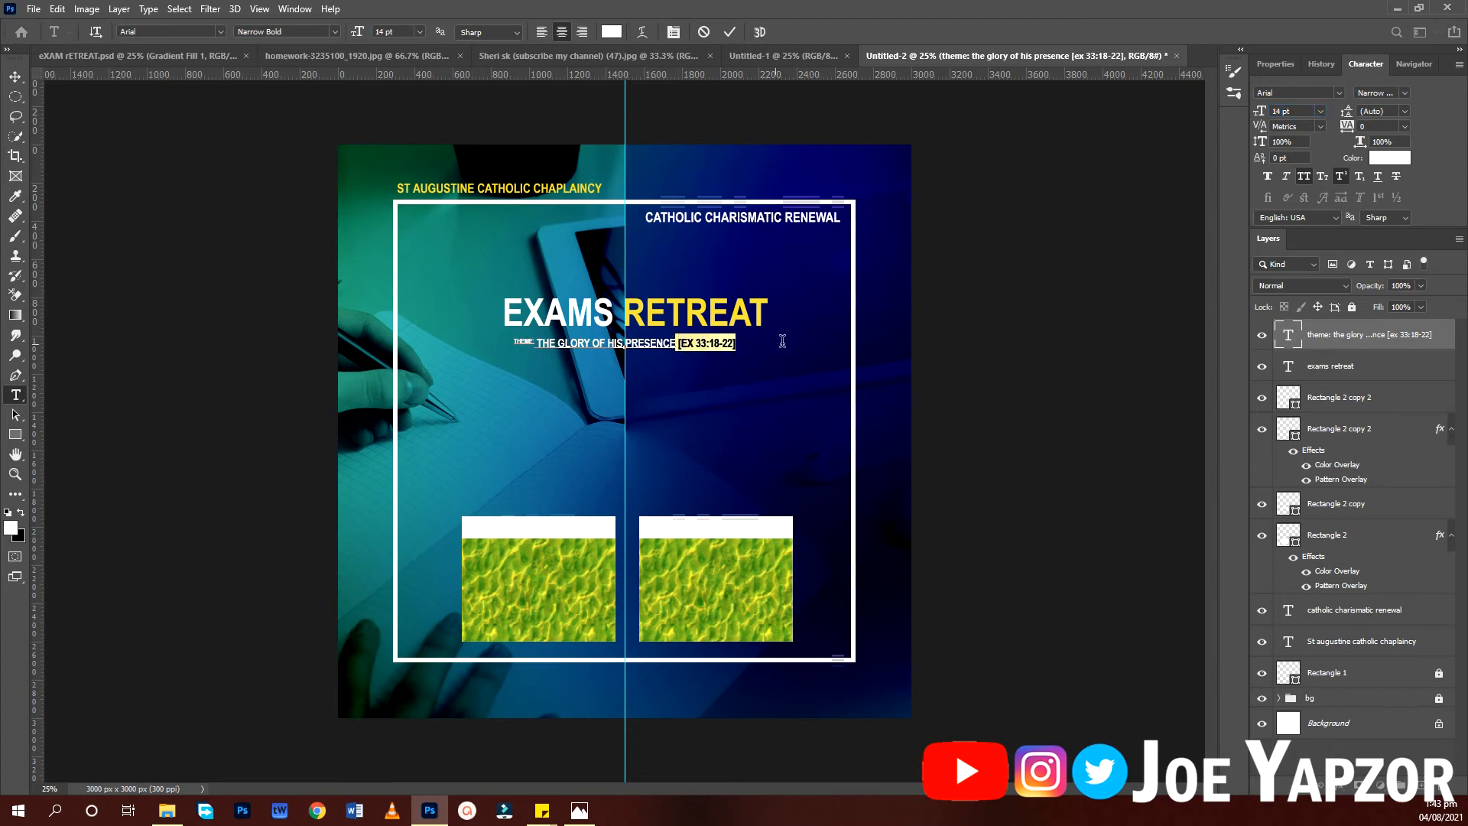
pyautogui.click(1342, 171)
# Set the font size of the whole theme line to 18 pt.
pyautogui.hotkey('ctrl', 'a')
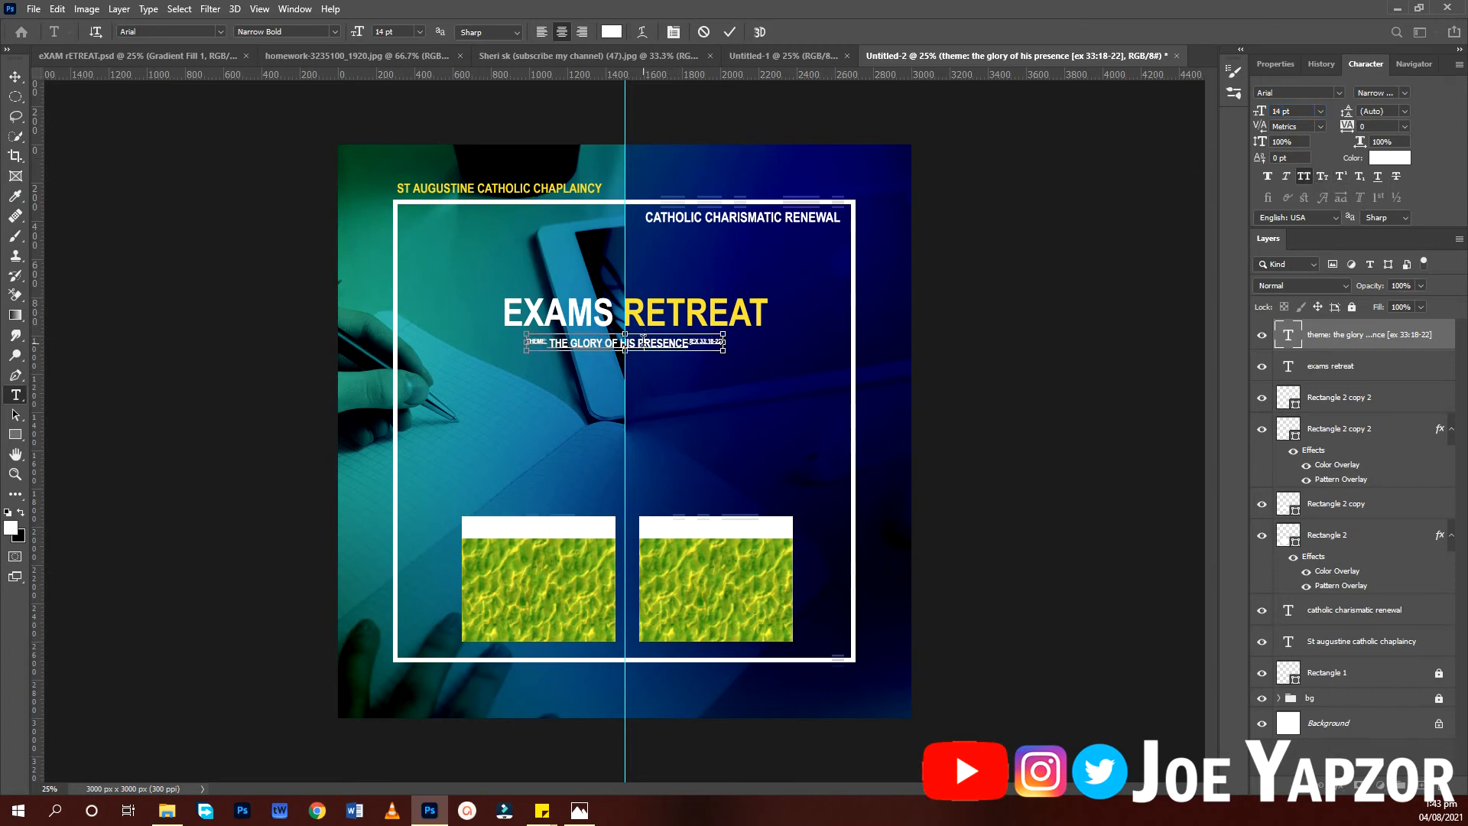
pyautogui.scroll(4, 389, 31)
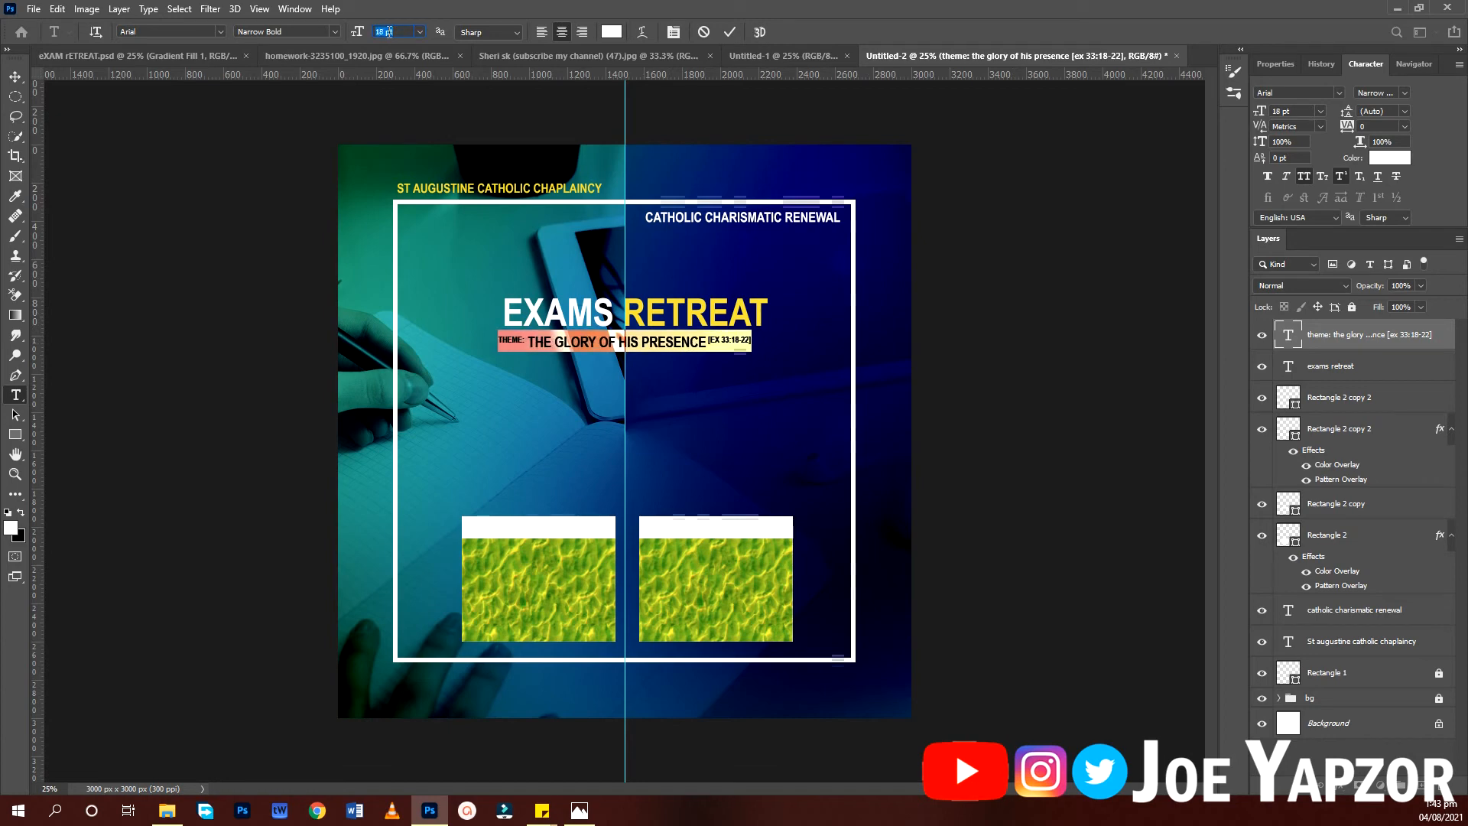
pyautogui.scroll(-1, 388, 31)
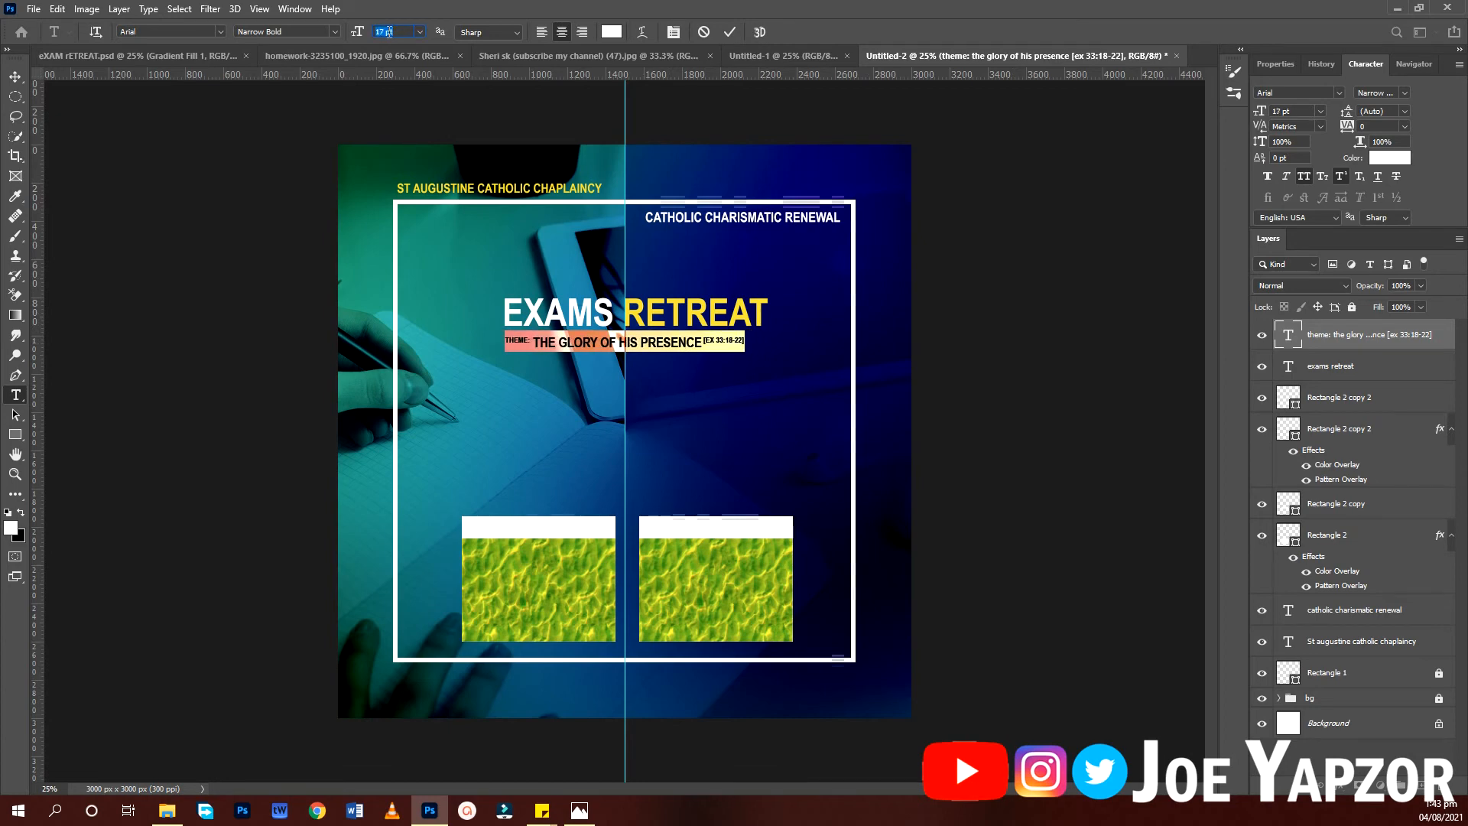
pyautogui.scroll(1, 388, 31)
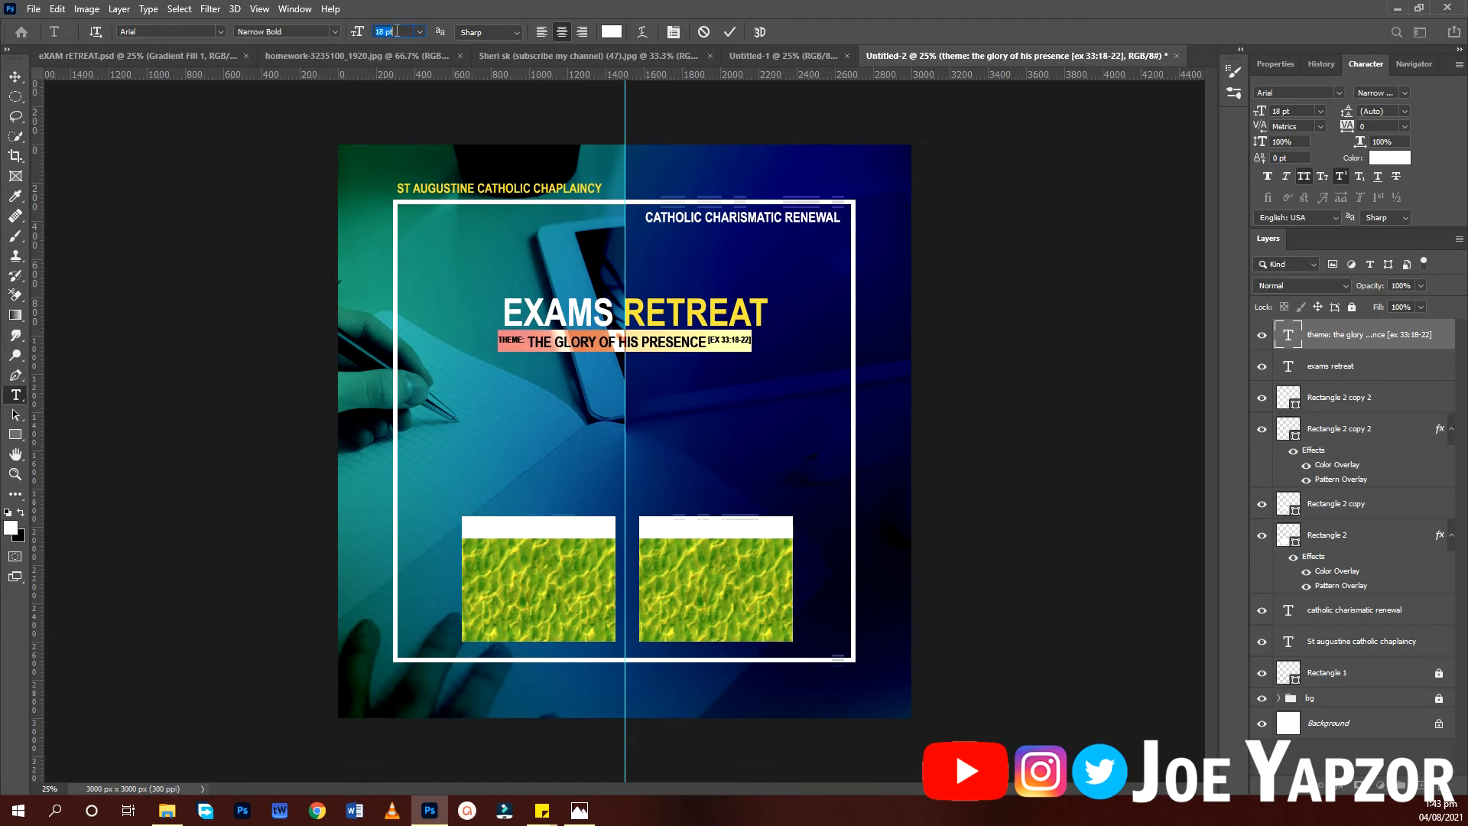
pyautogui.click(730, 32)
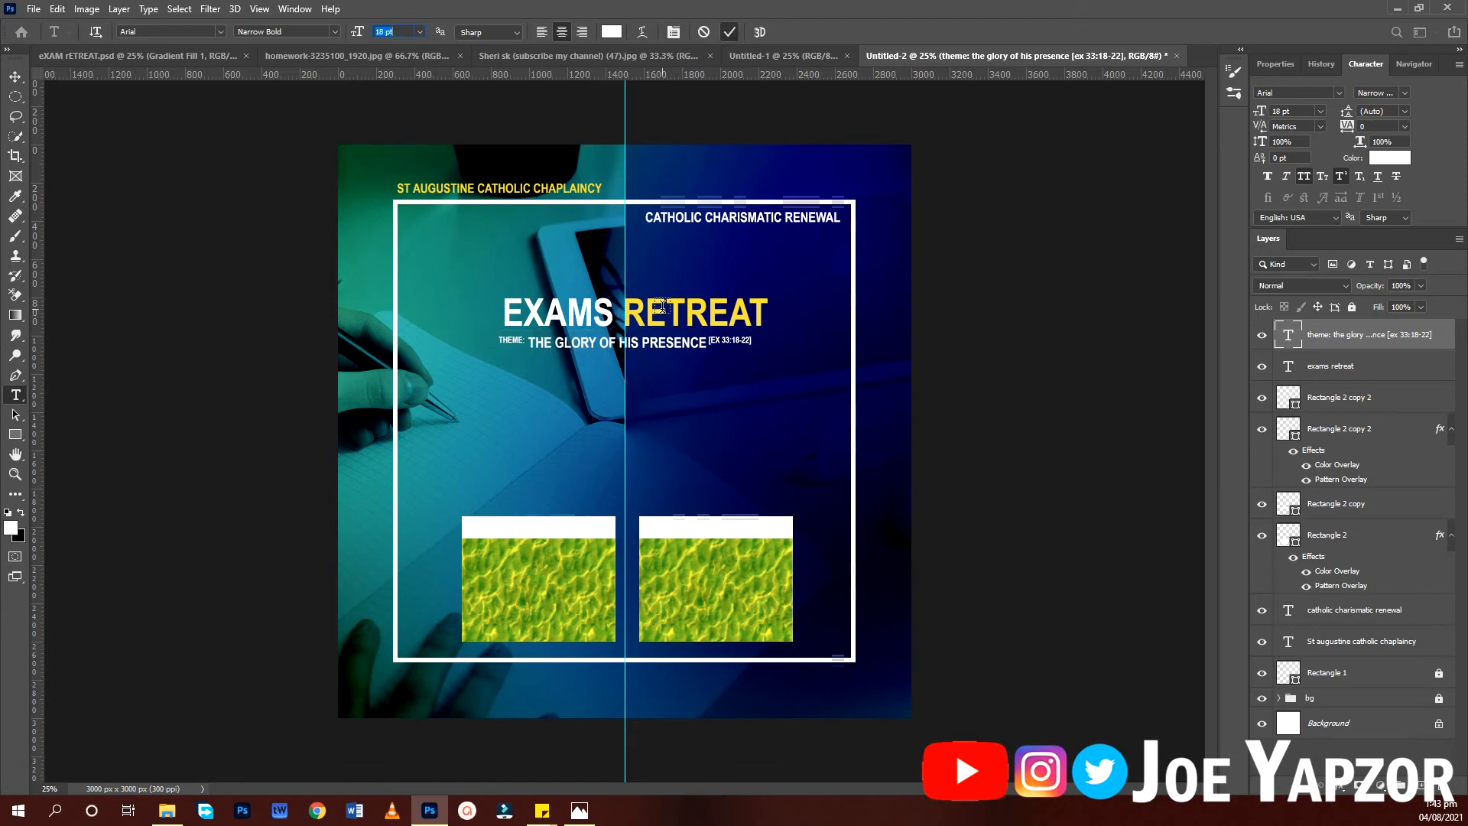
# Set the font size of the EXAMS RETREAT heading to 50 pt.
pyautogui.click(662, 306)
pyautogui.tripleClick(662, 306)
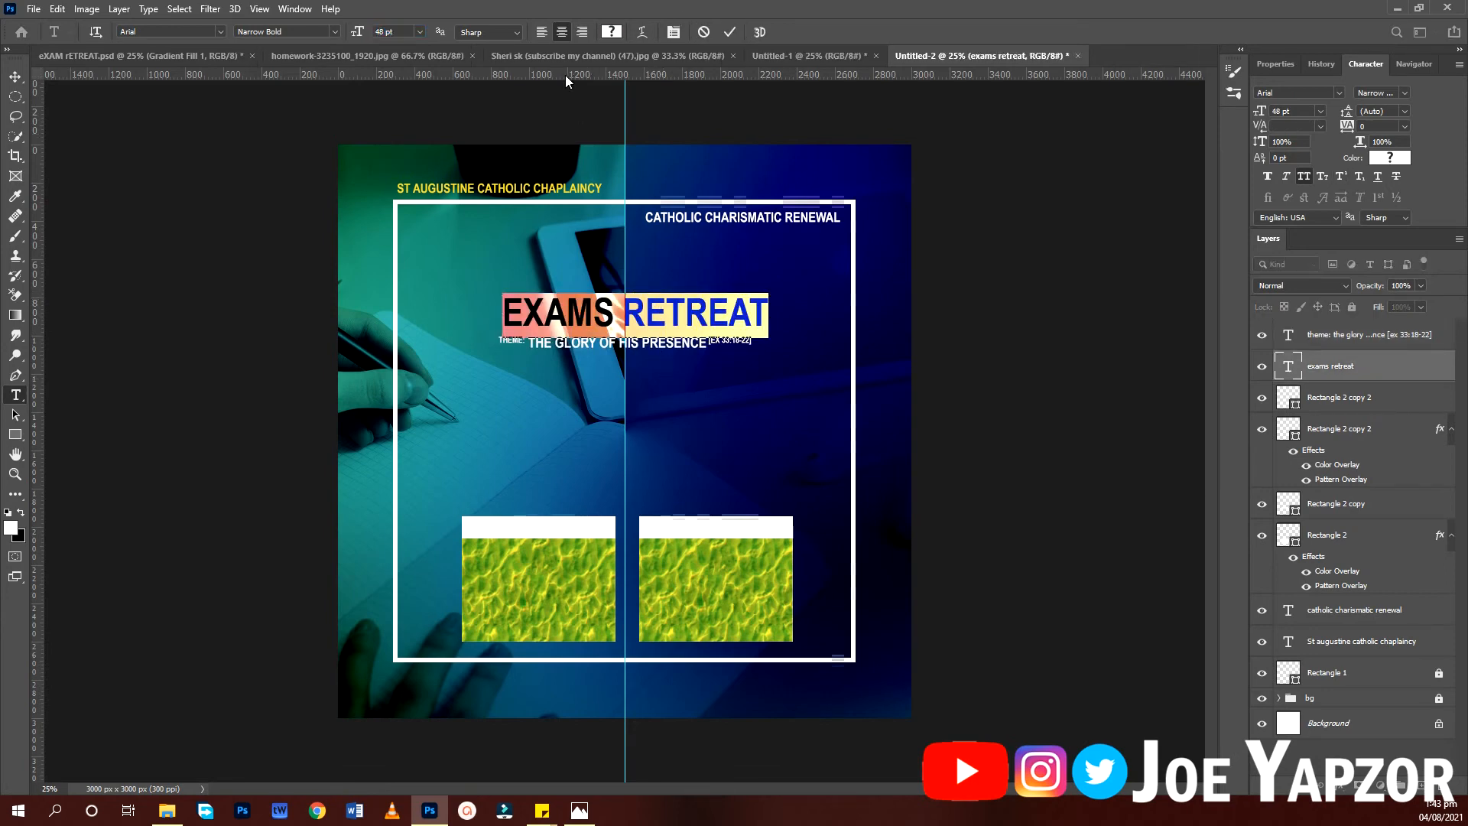
pyautogui.scroll(1, 409, 36)
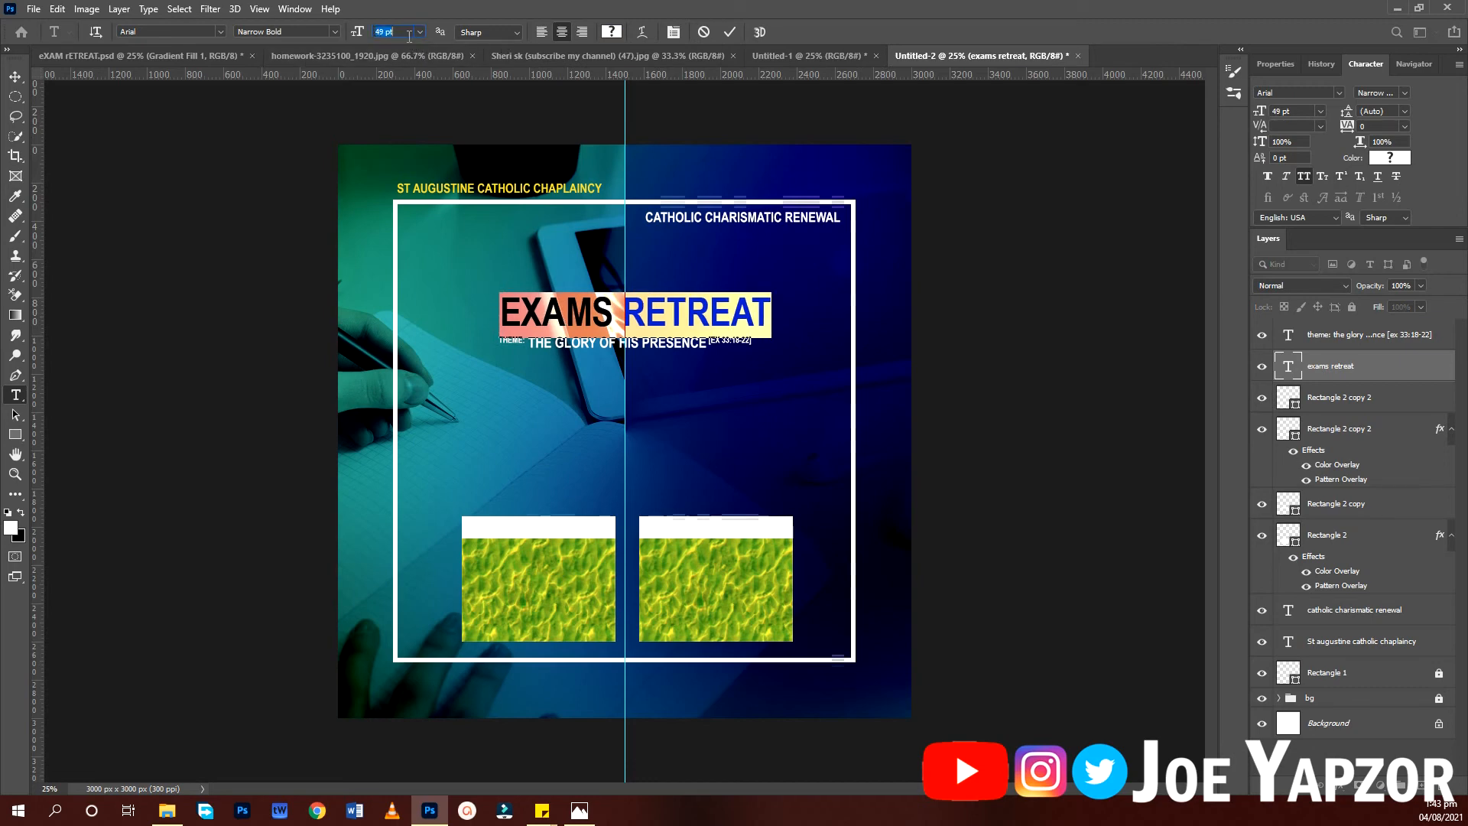
pyautogui.scroll(1, 409, 36)
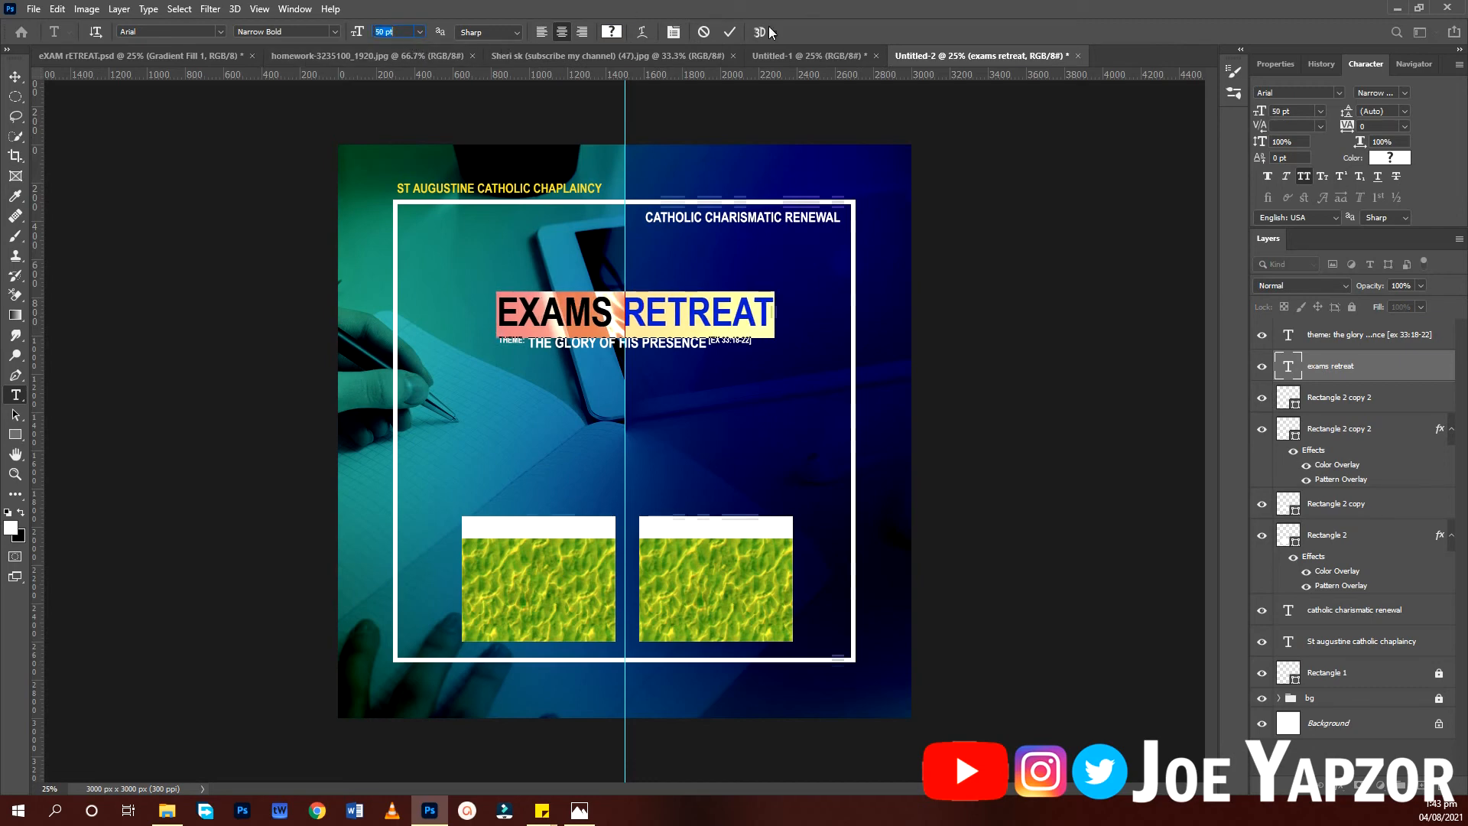
pyautogui.click(732, 32)
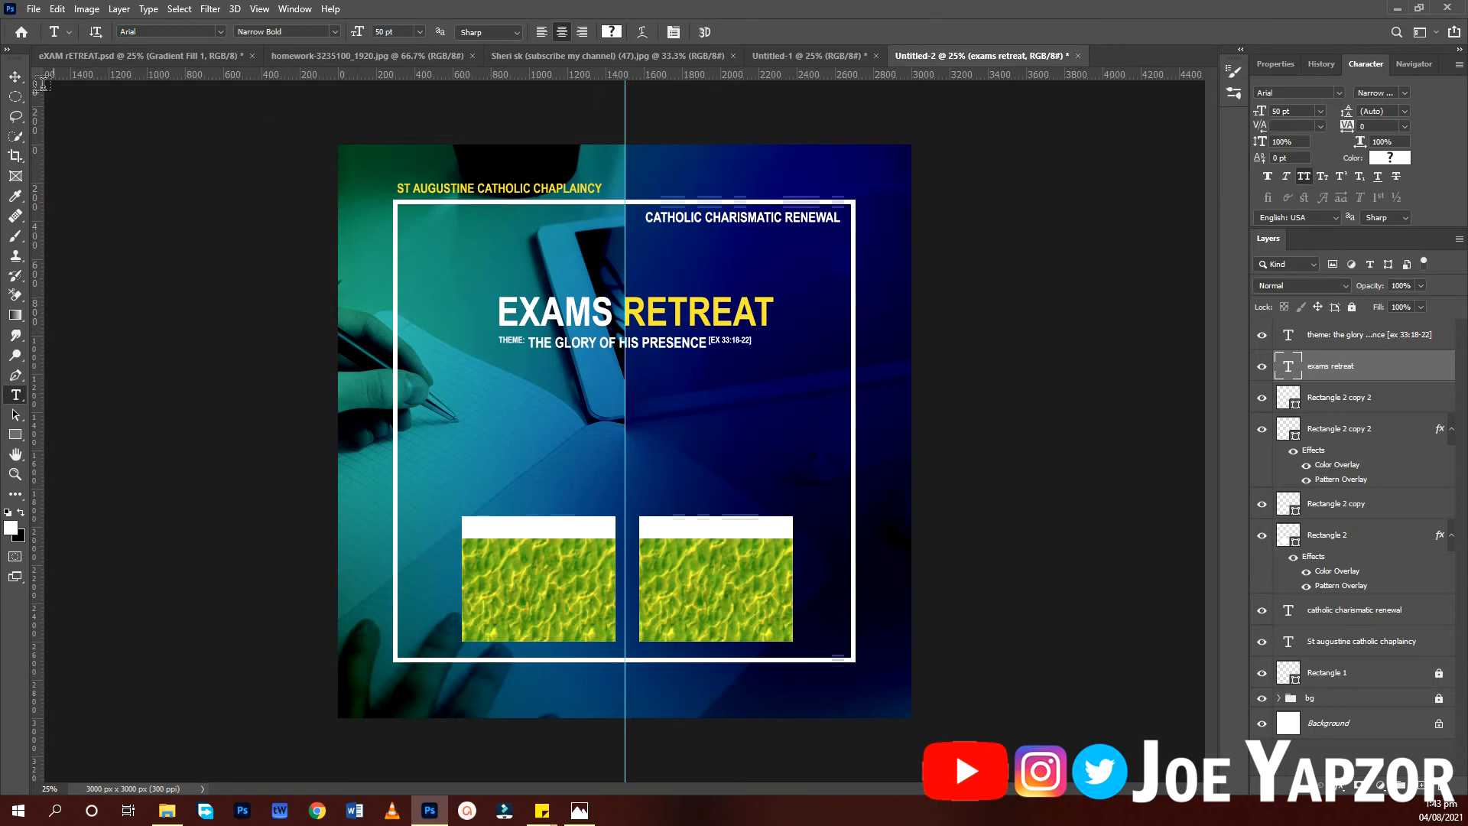
pyautogui.click(20, 81)
pyautogui.click(1005, 403)
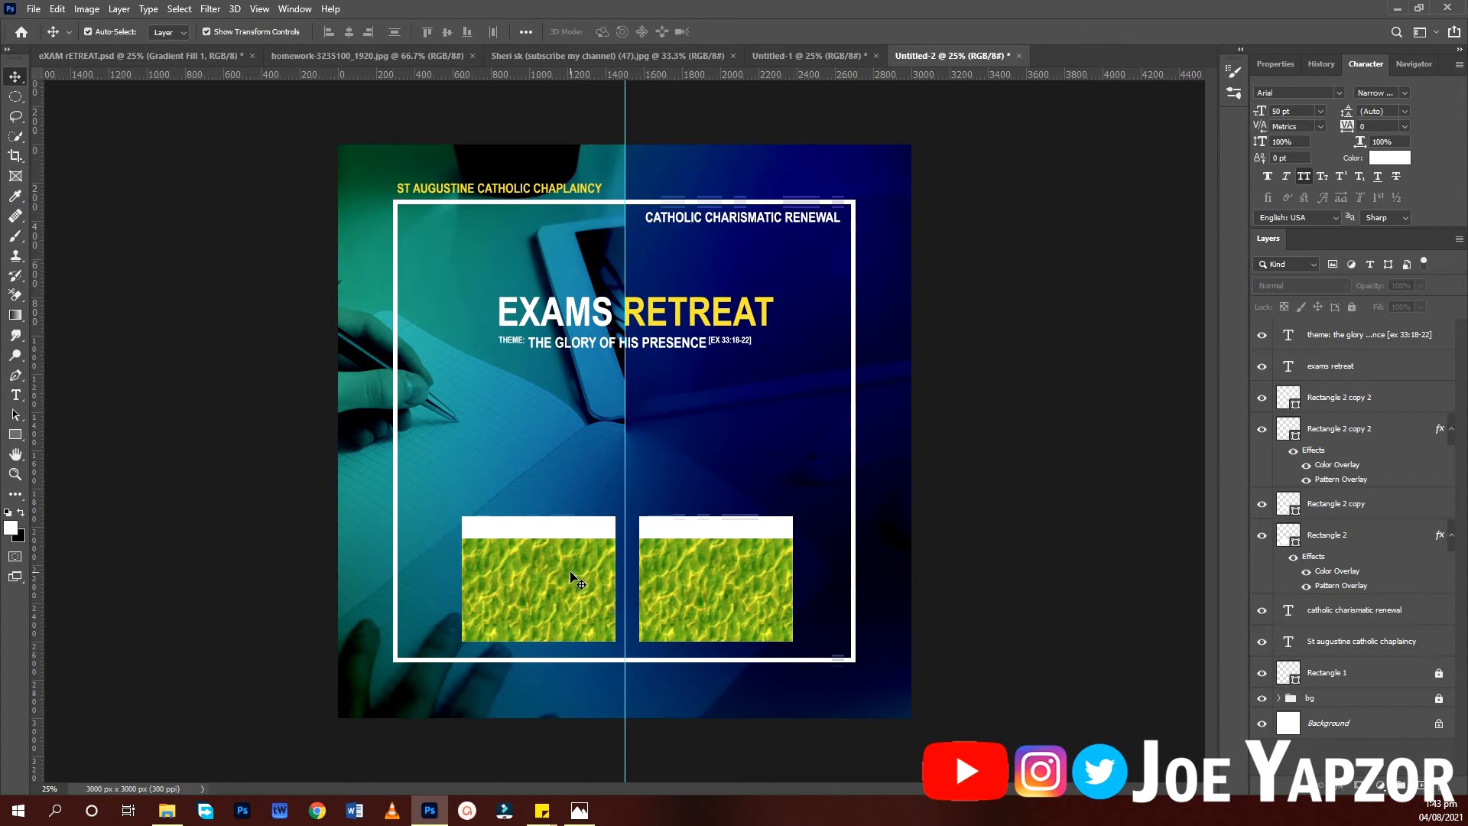
# Recolour the part of the theme line past the centre guide, IS PRESENCE [EX 33:18-22], yellow (FFFF00).
pyautogui.press('t')
pyautogui.click(627, 337)
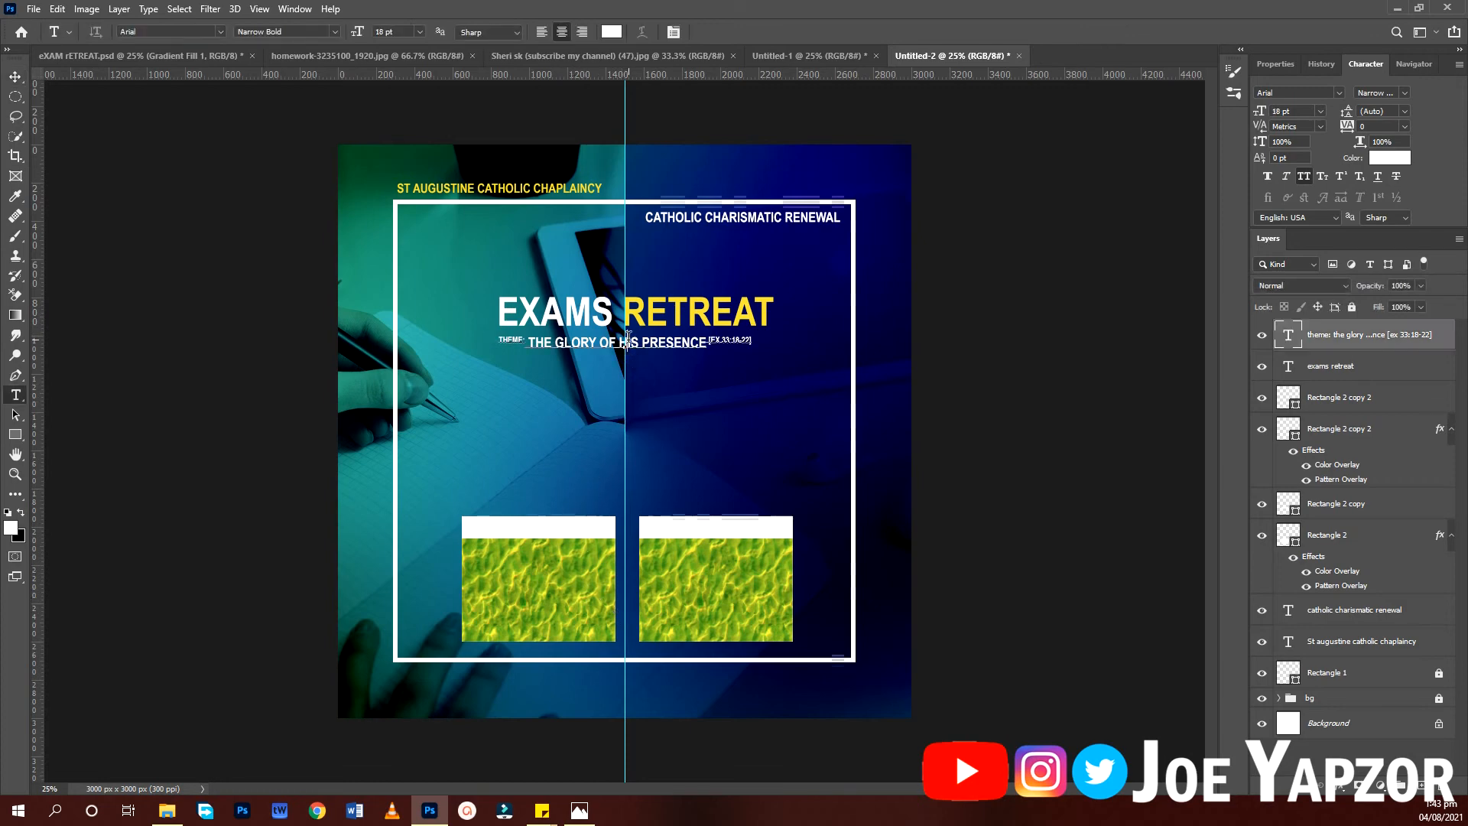
pyautogui.moveTo(628, 336); pyautogui.dragTo(937, 338)
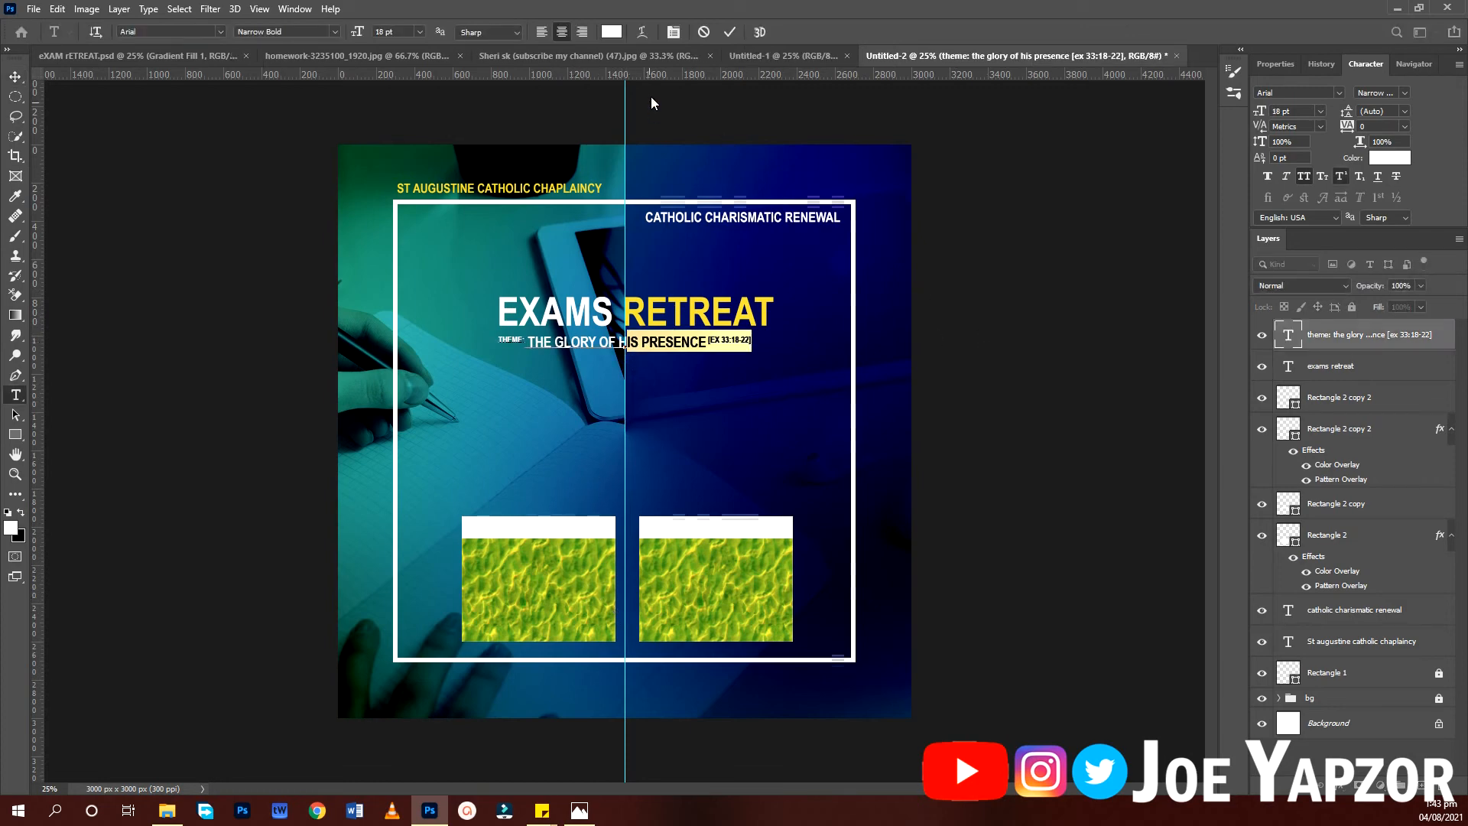
pyautogui.click(612, 32)
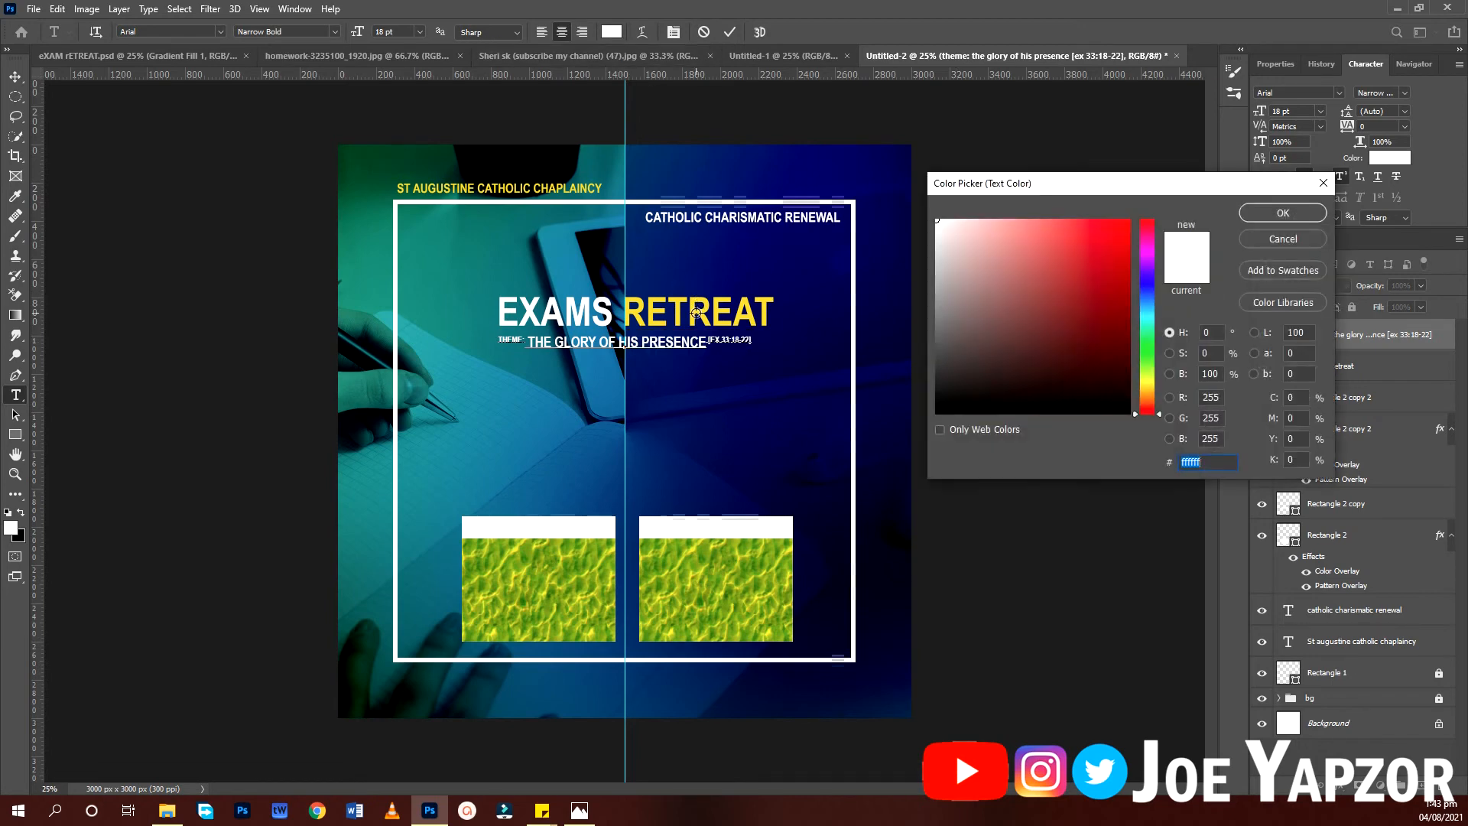
pyautogui.click(696, 313)
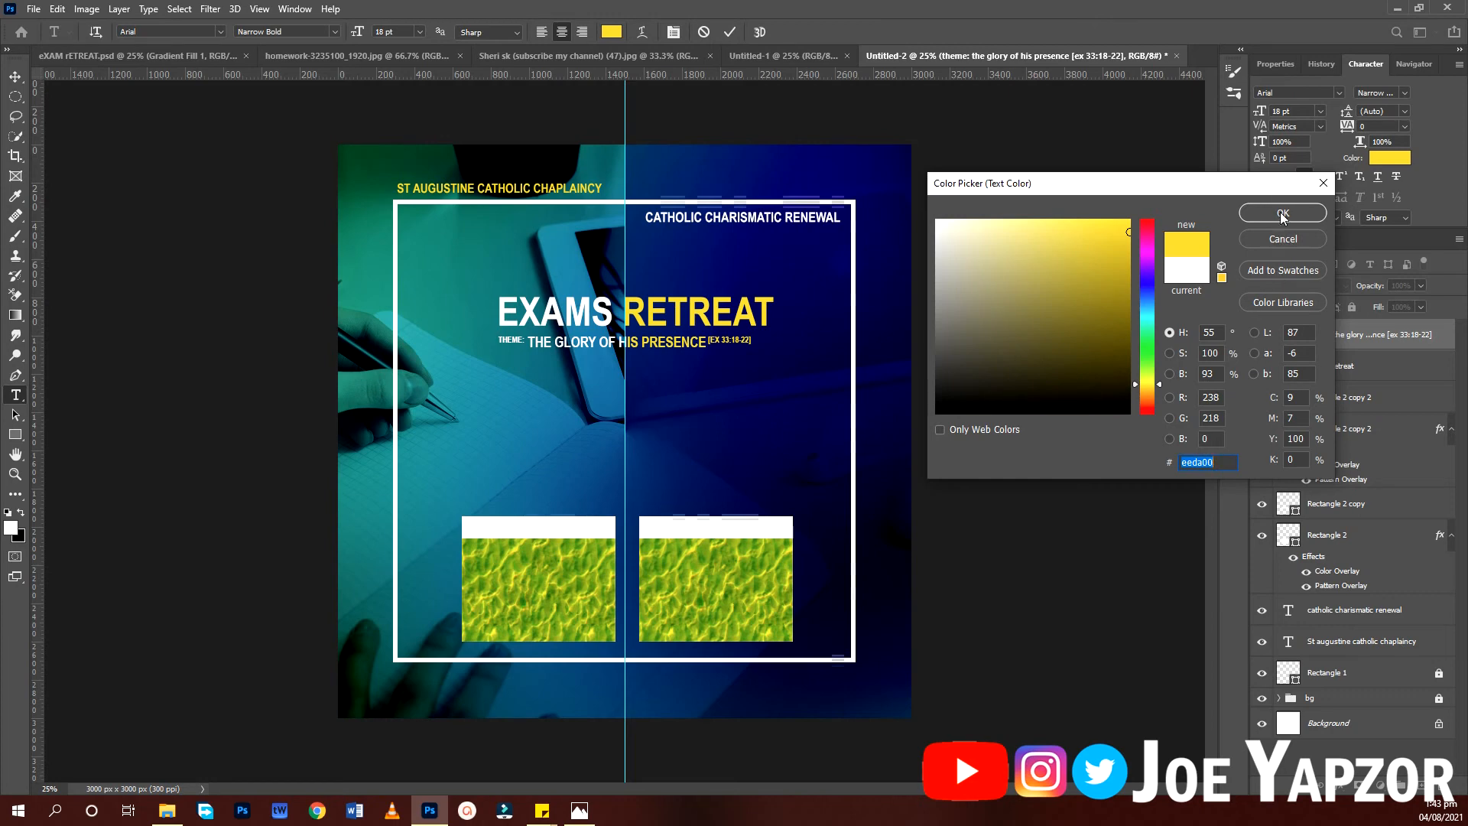
pyautogui.write('FF')
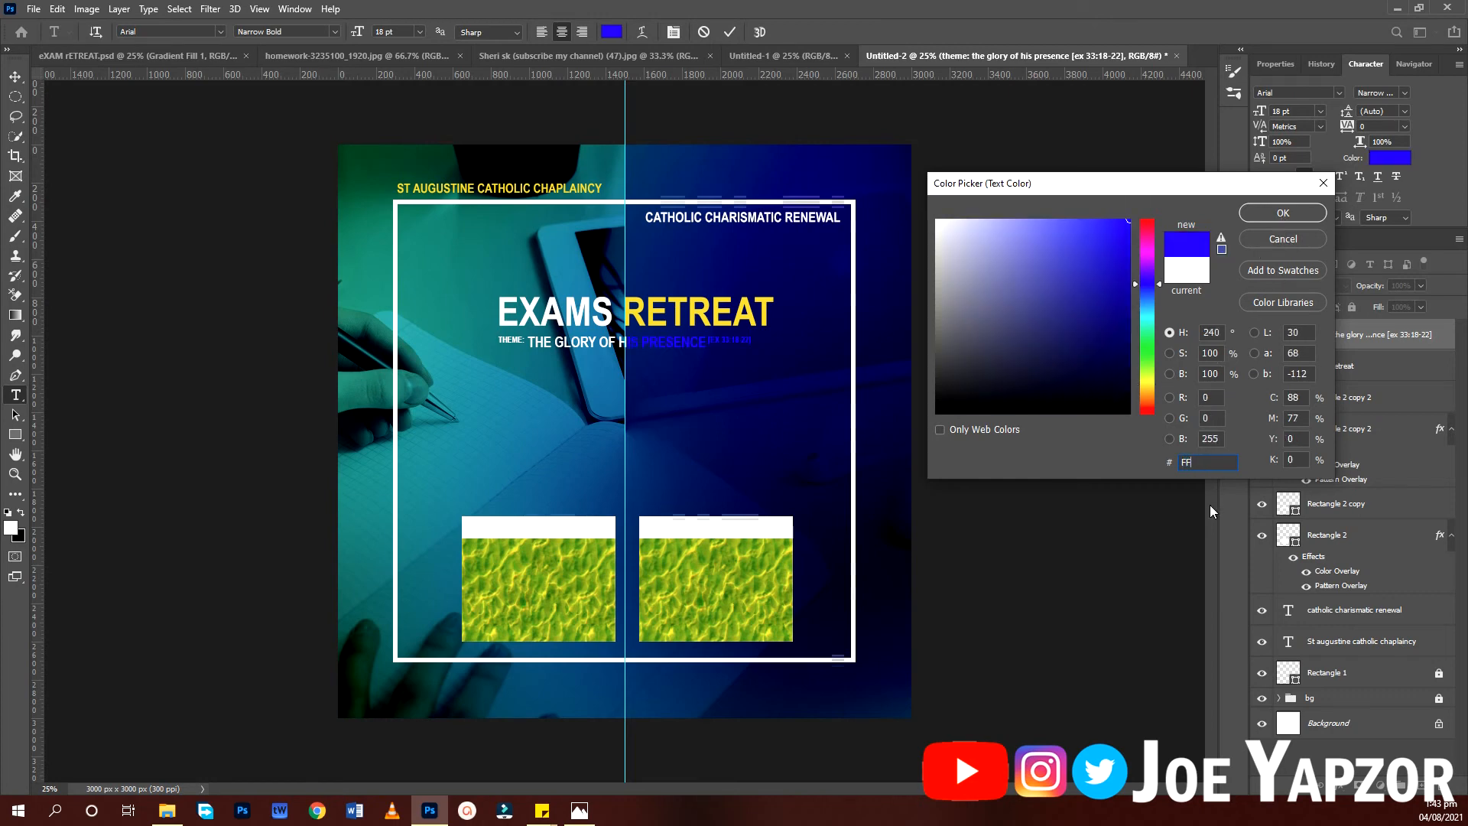
pyautogui.write('FF00')
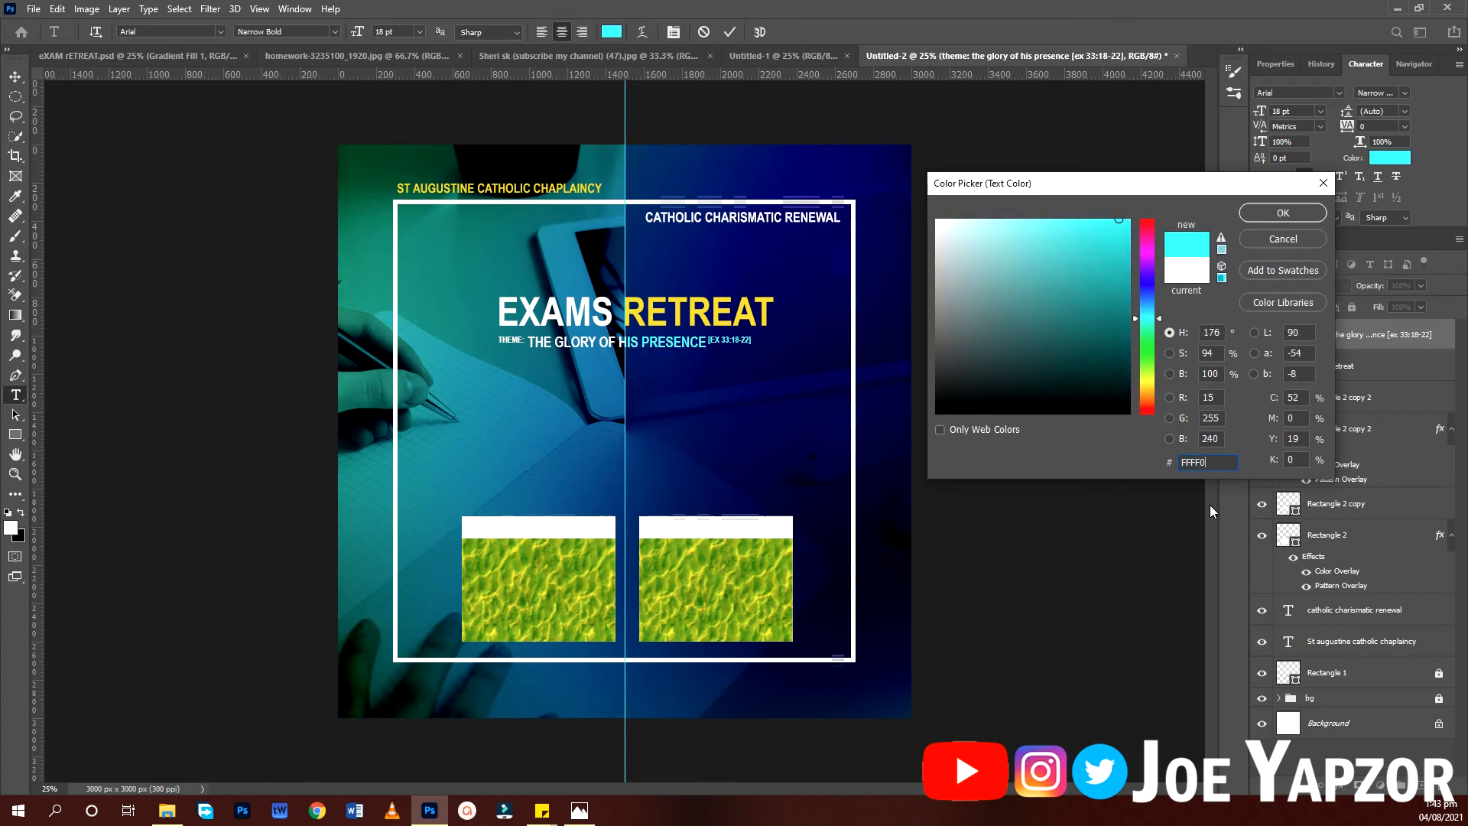
pyautogui.press('Return')
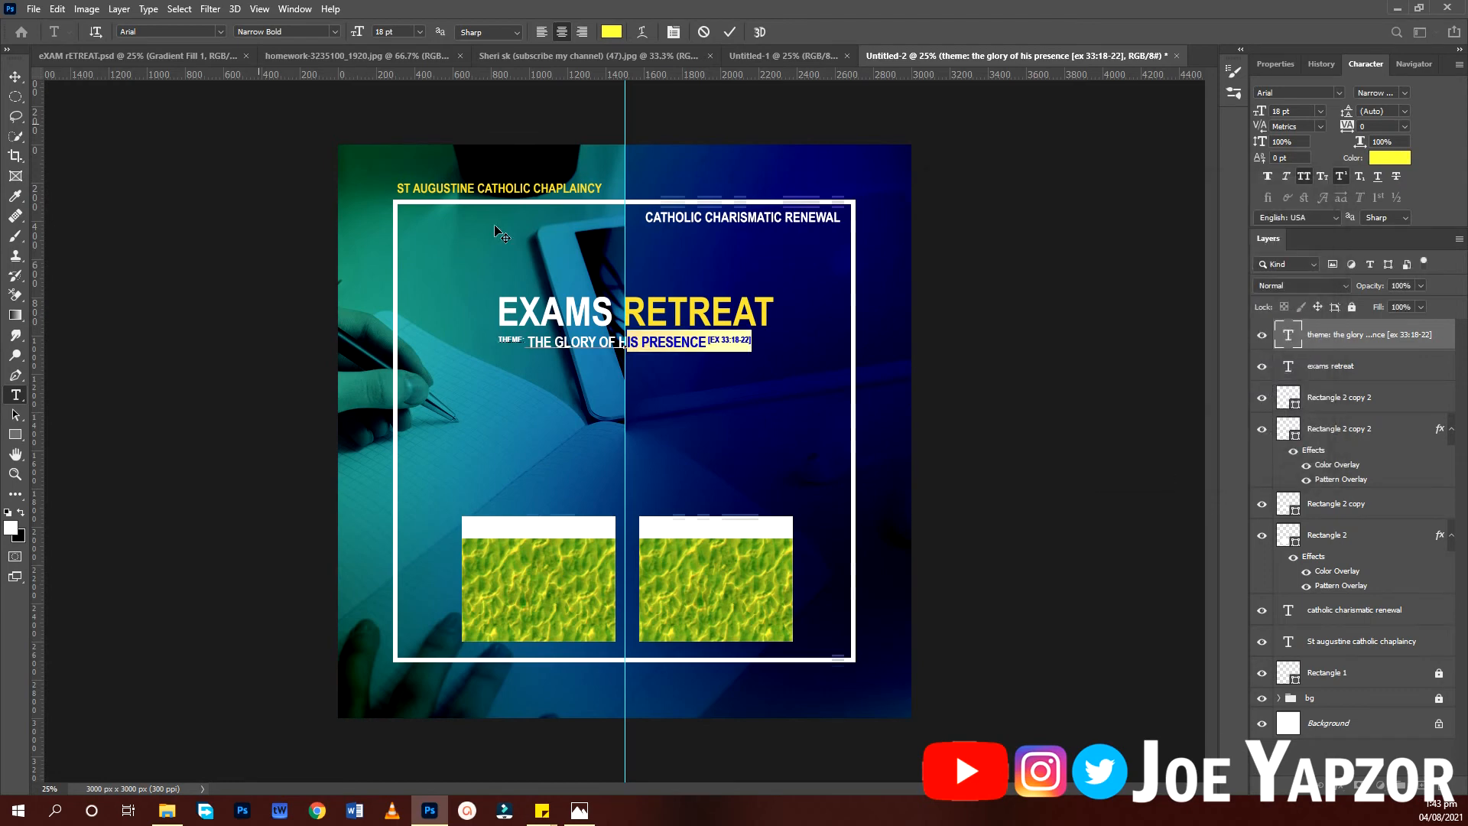
pyautogui.click(730, 31)
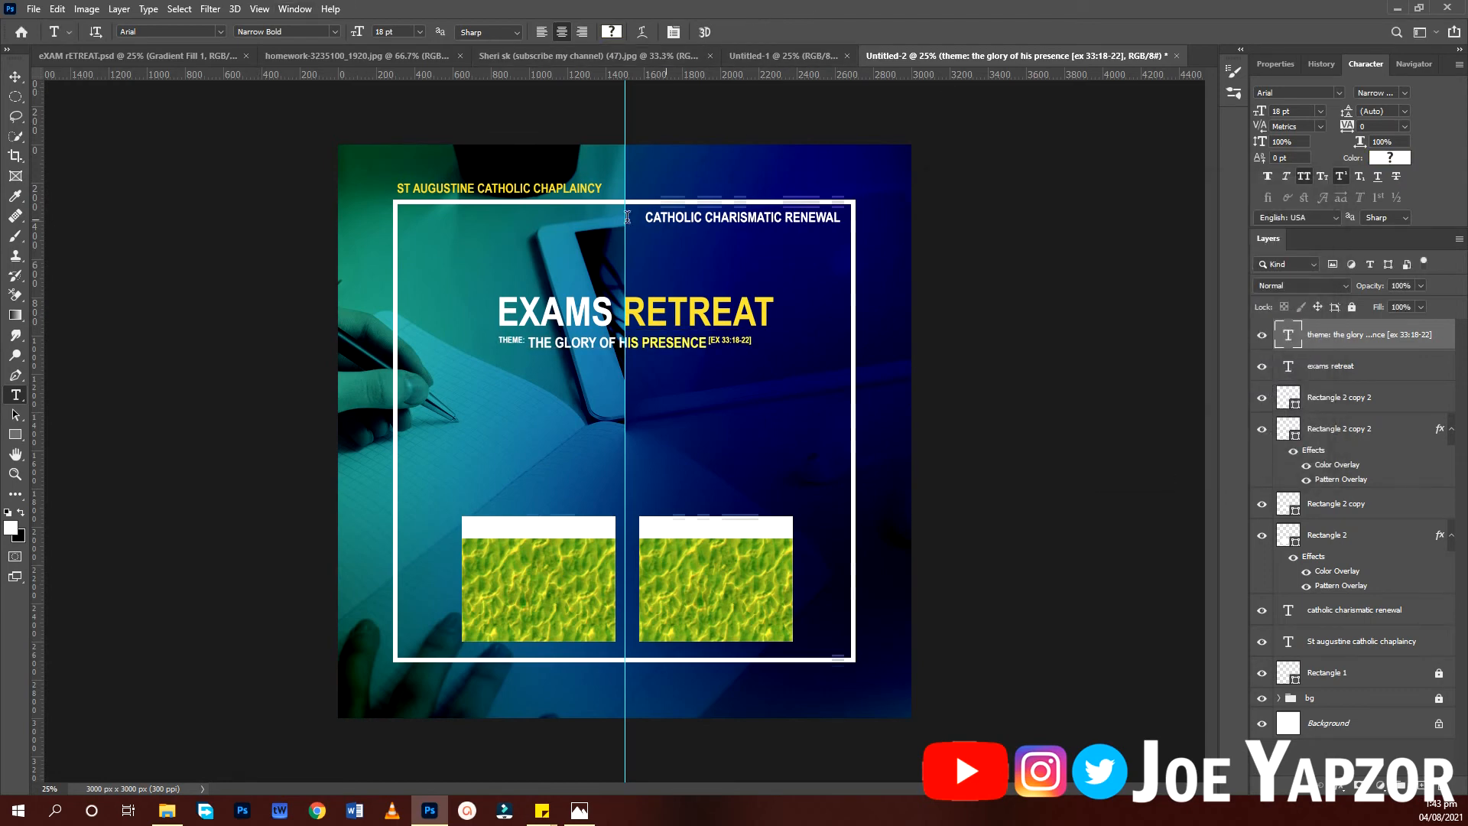
pyautogui.click(16, 76)
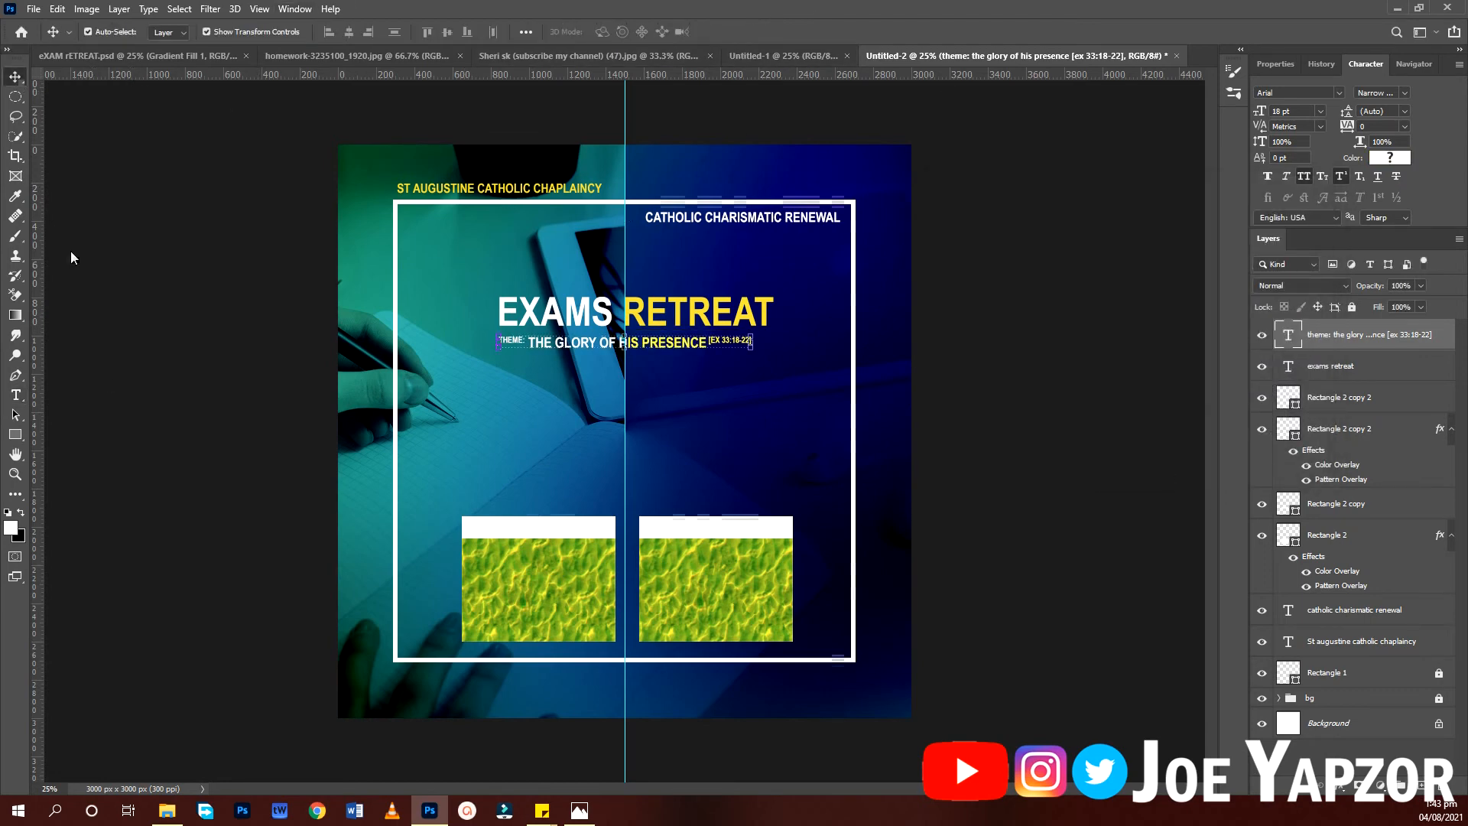
pyautogui.click(99, 390)
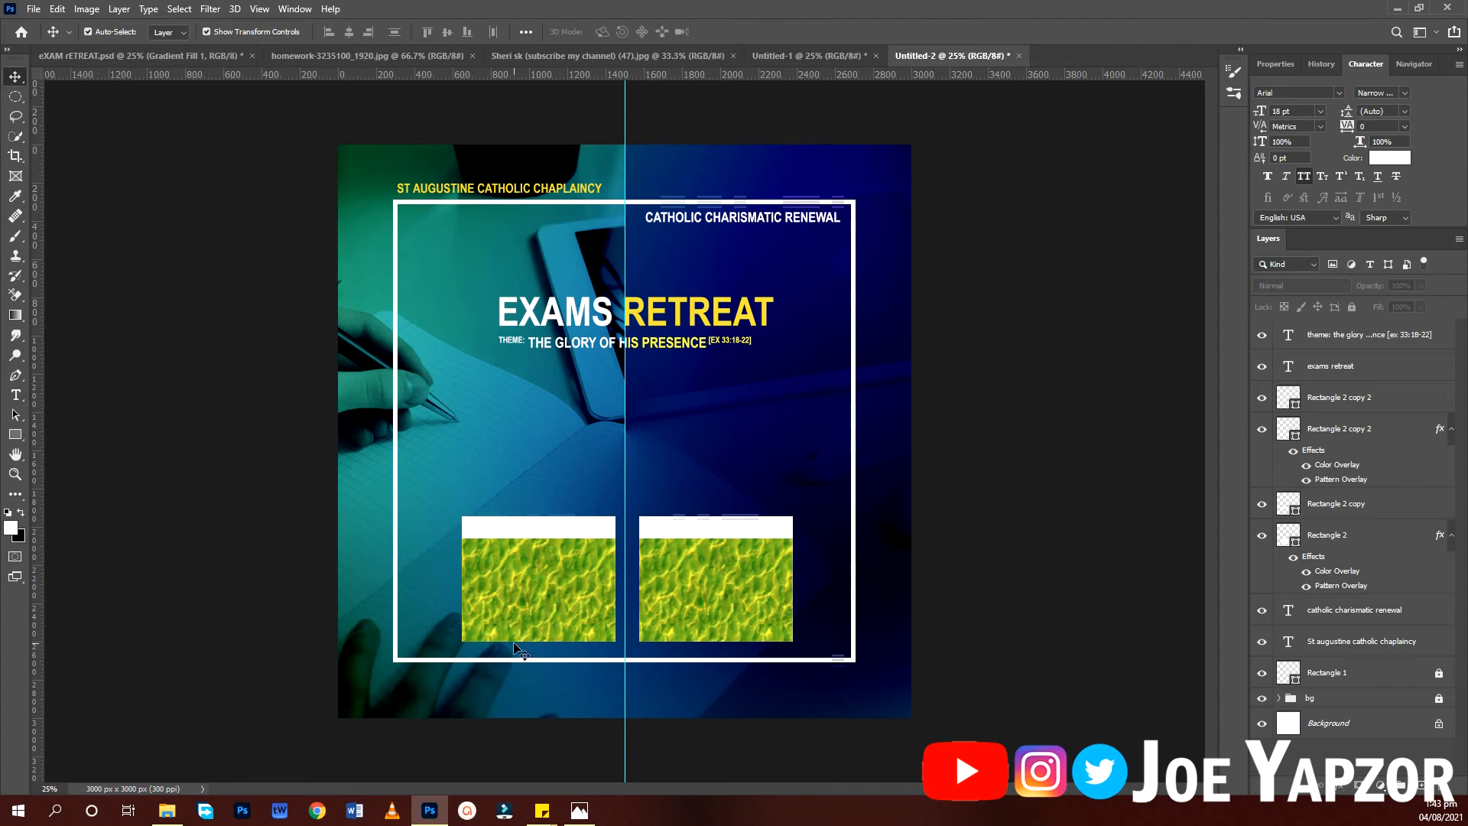
# Change the right patterned box's Color Overlay to the teal 017185, sampled from the background.
pyautogui.click(670, 614)
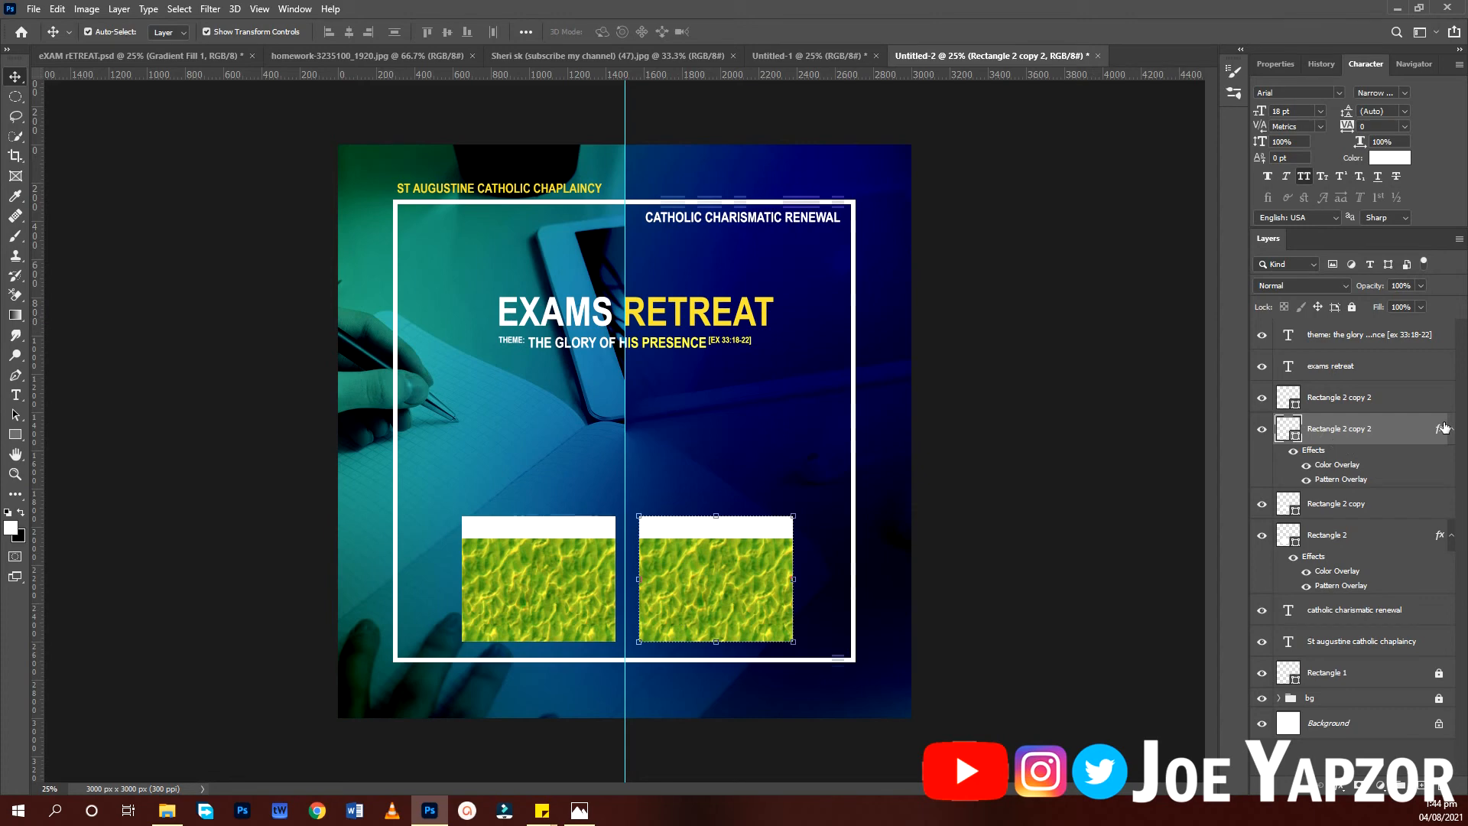
pyautogui.doubleClick(1340, 479)
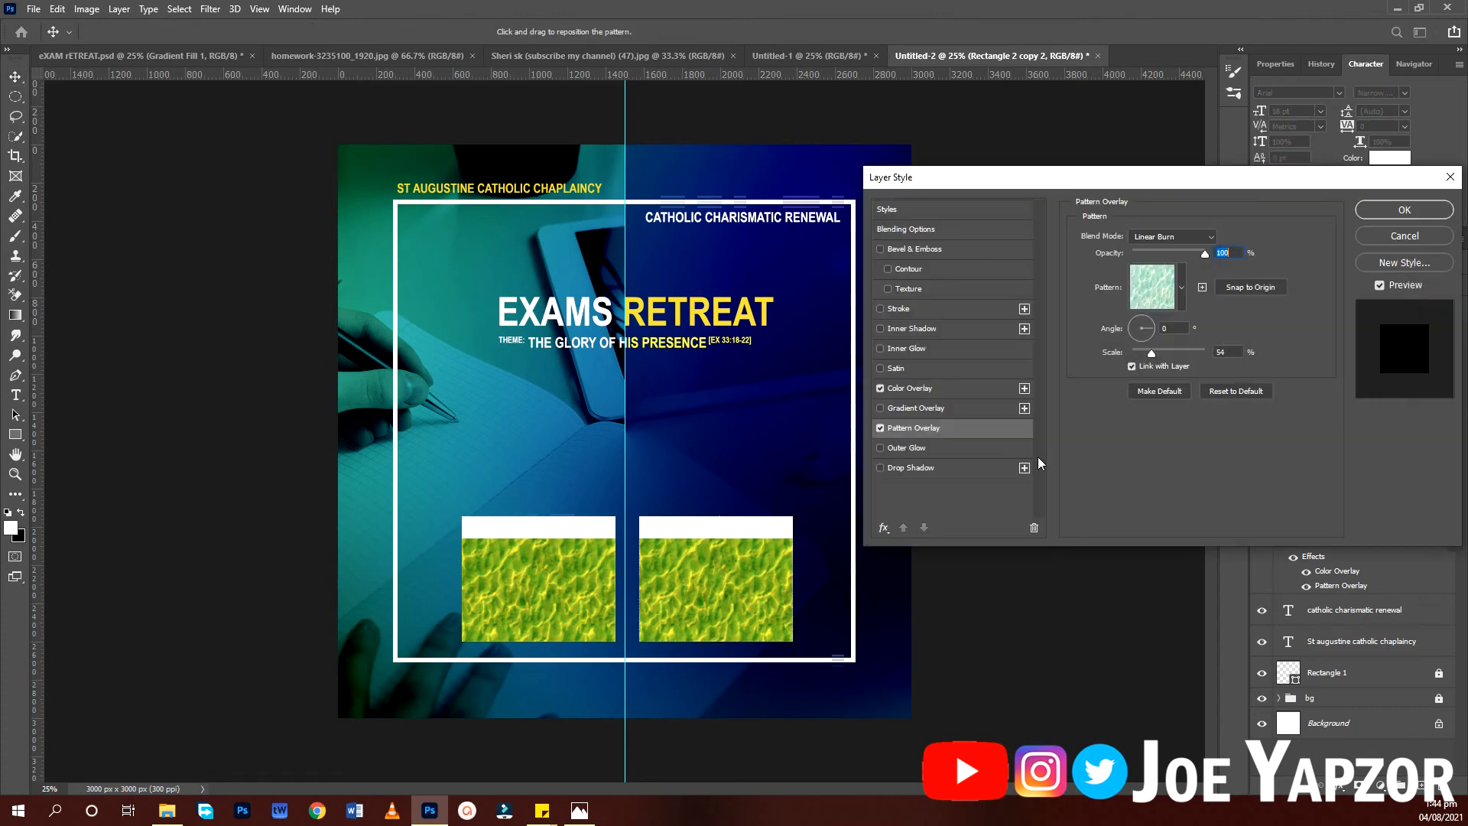
pyautogui.click(937, 387)
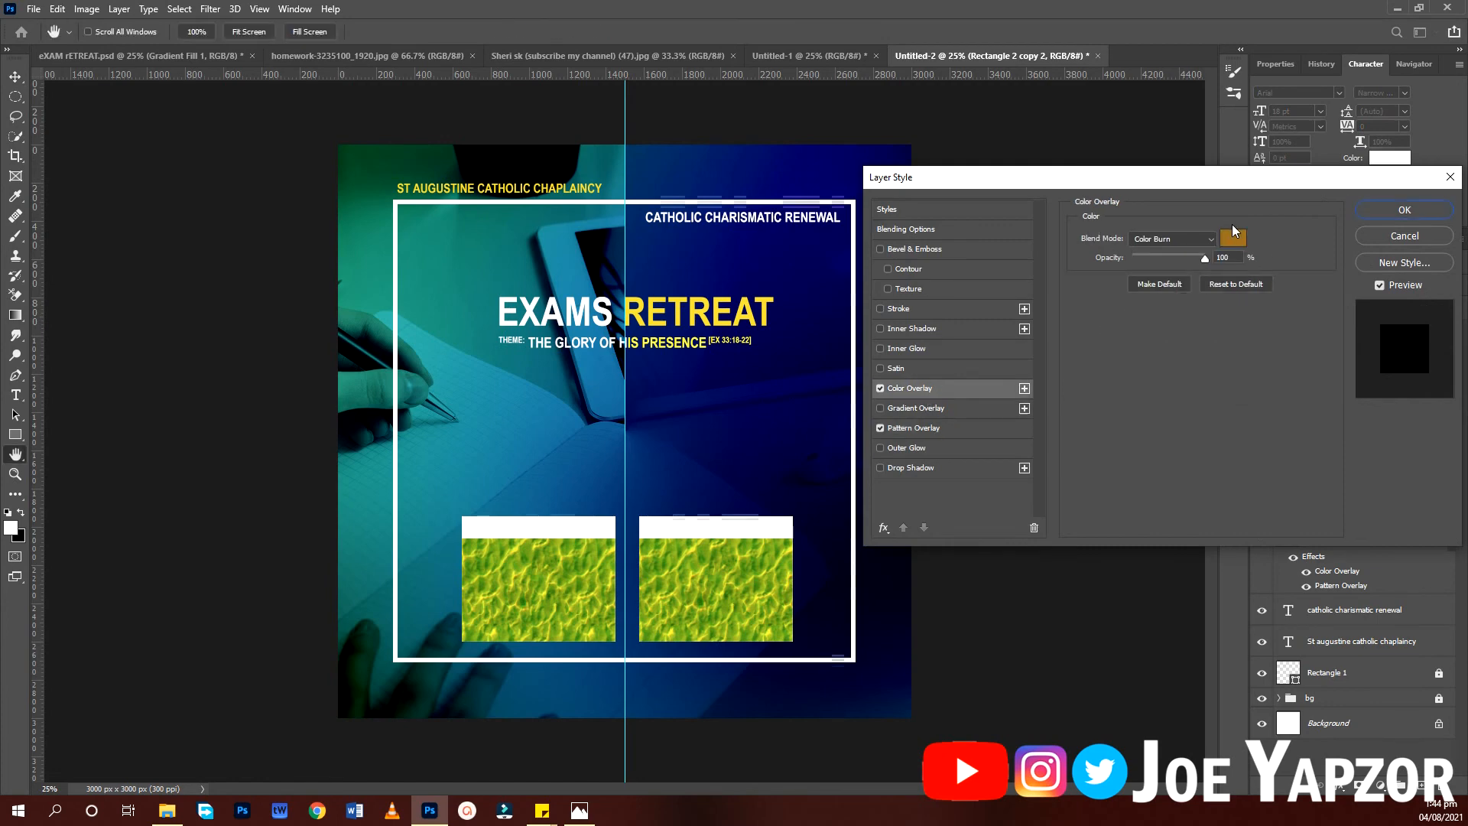
pyautogui.click(1230, 233)
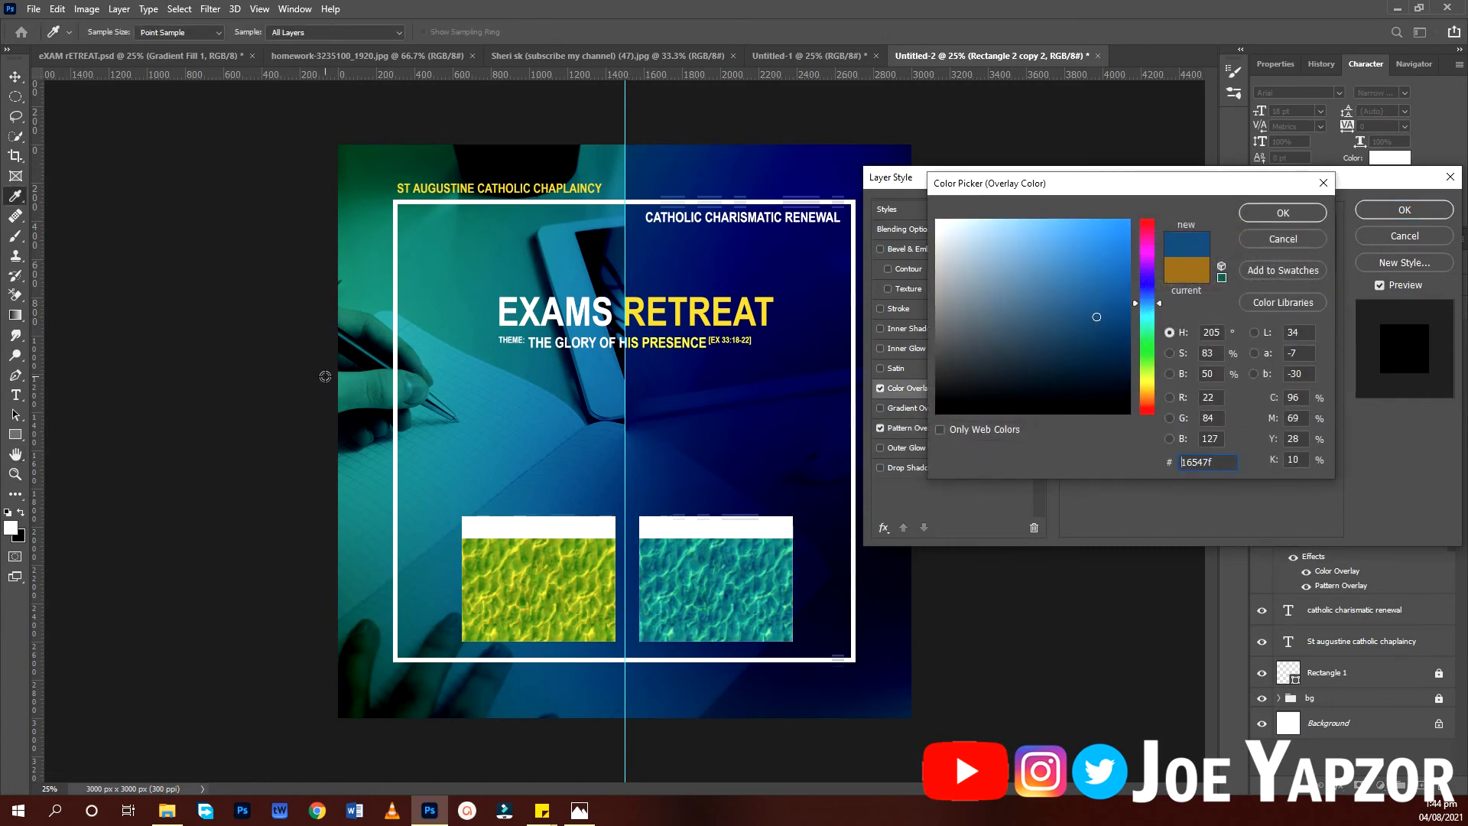
pyautogui.click(495, 419)
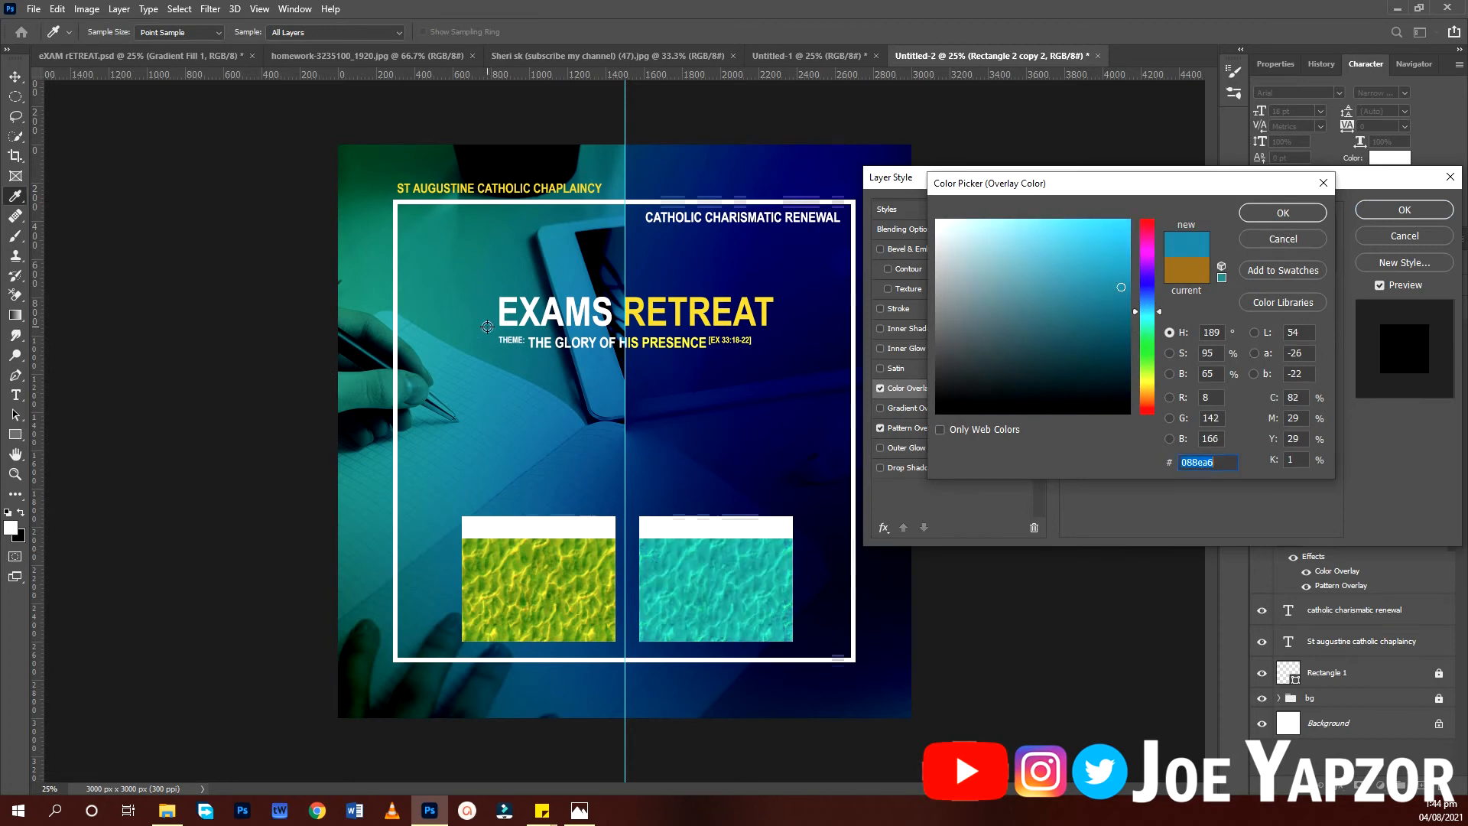
pyautogui.moveTo(543, 409); pyautogui.dragTo(767, 427)
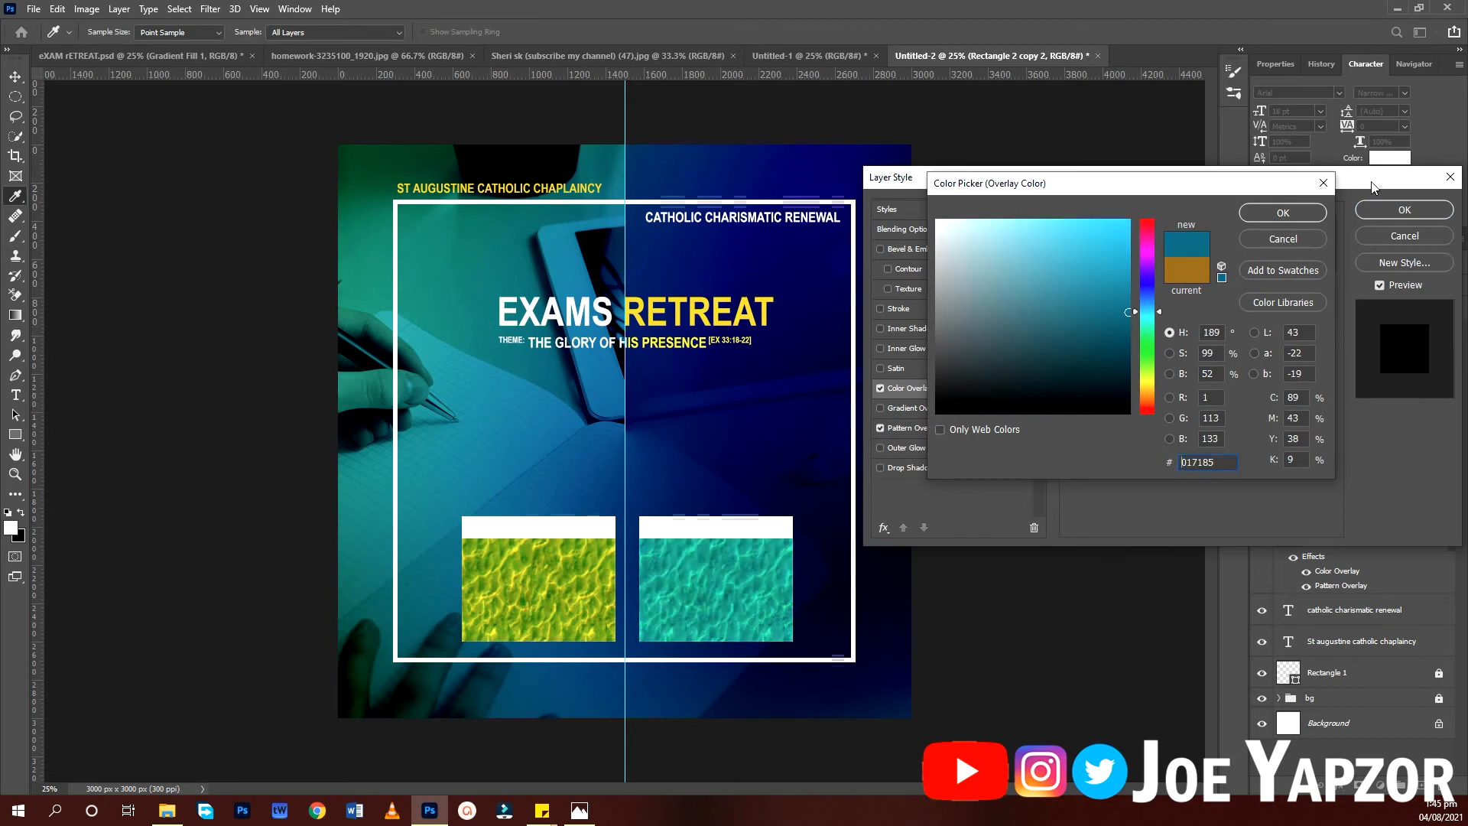
pyautogui.click(1284, 213)
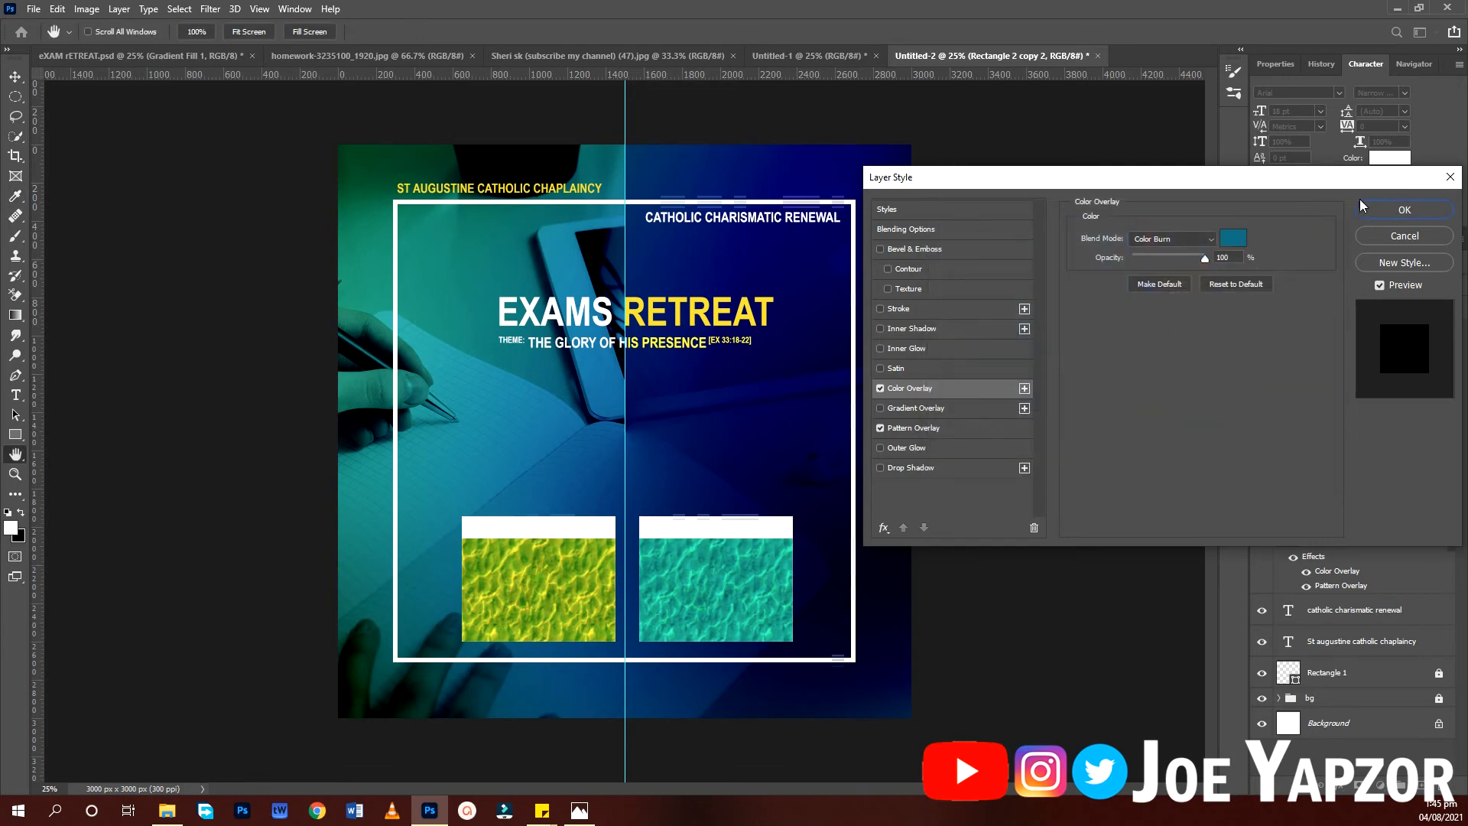
pyautogui.click(1403, 213)
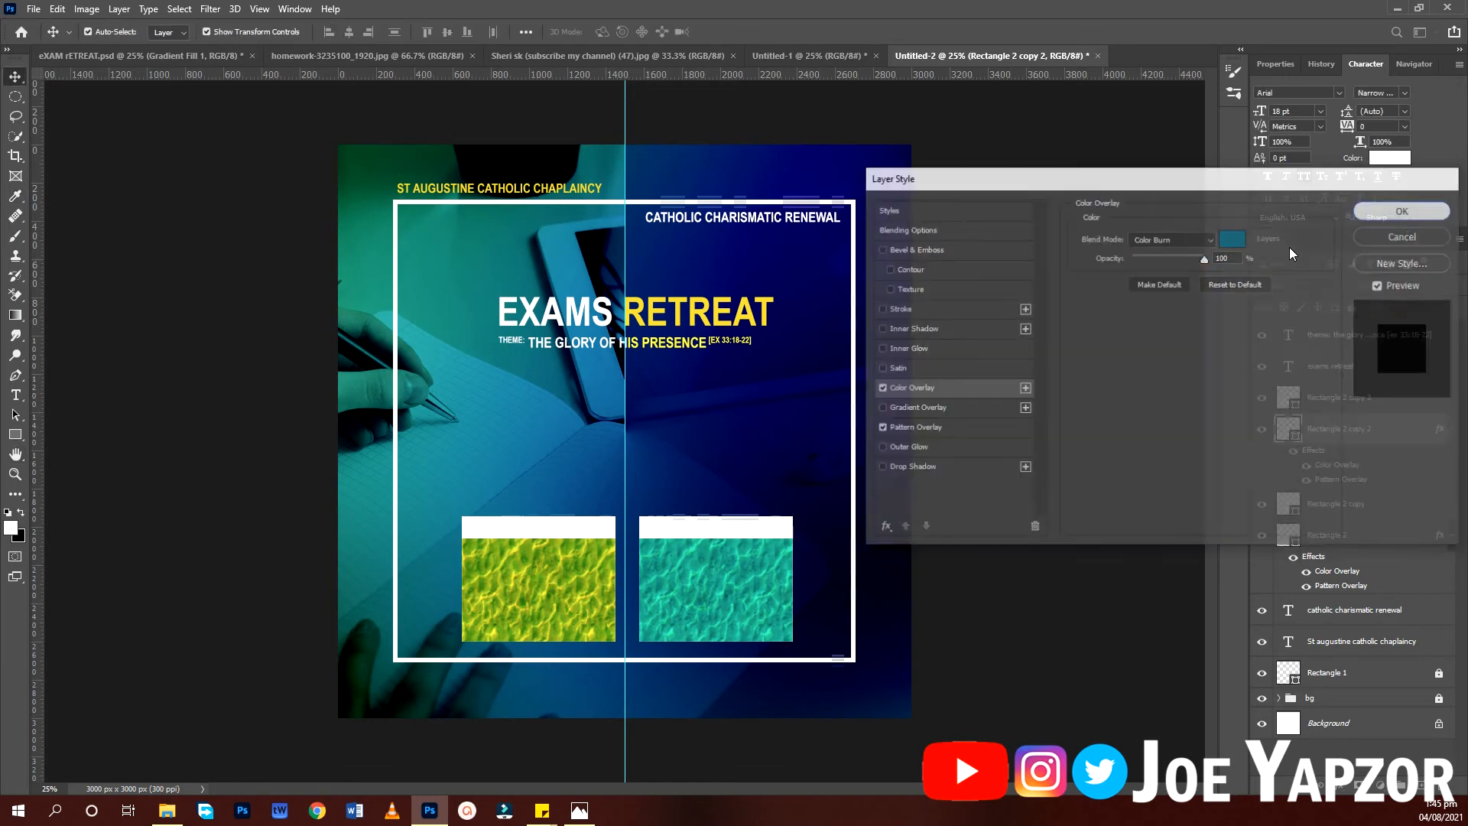
# Add a DAY 1 label in red (ff0000) on the white strip above the yellow patterned box.
pyautogui.click(184, 371)
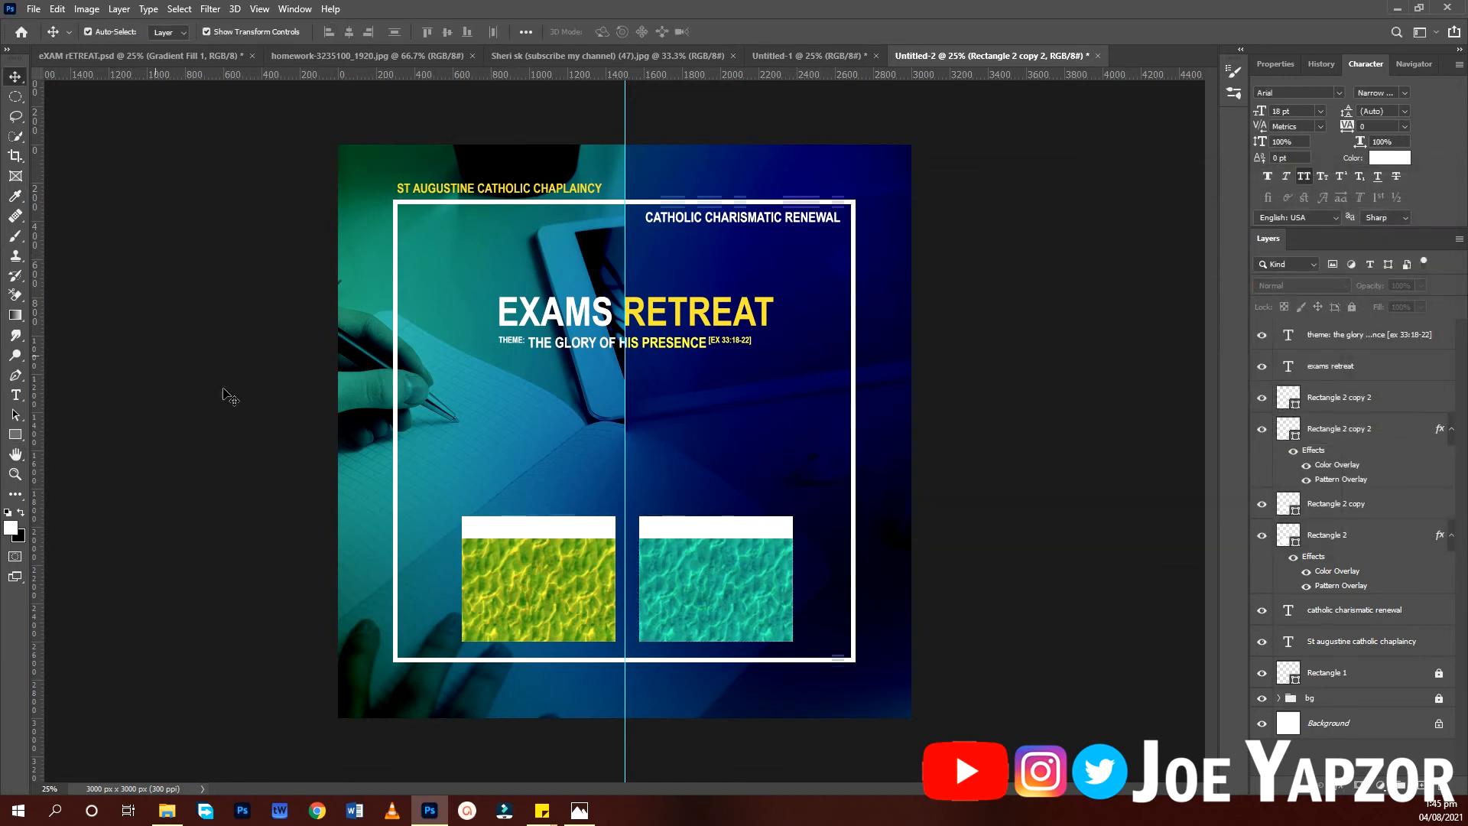
pyautogui.press('t')
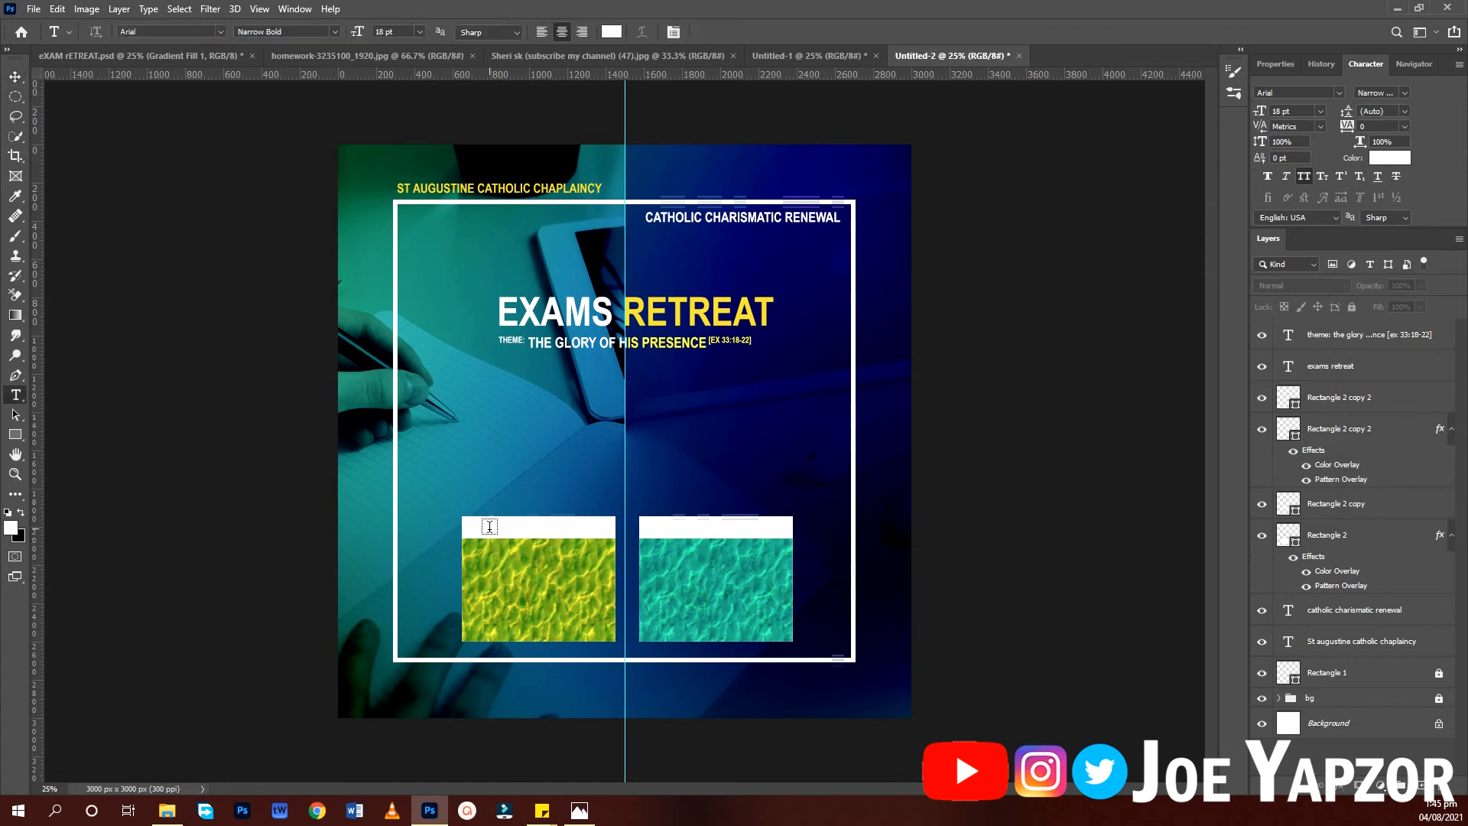
pyautogui.click(489, 526)
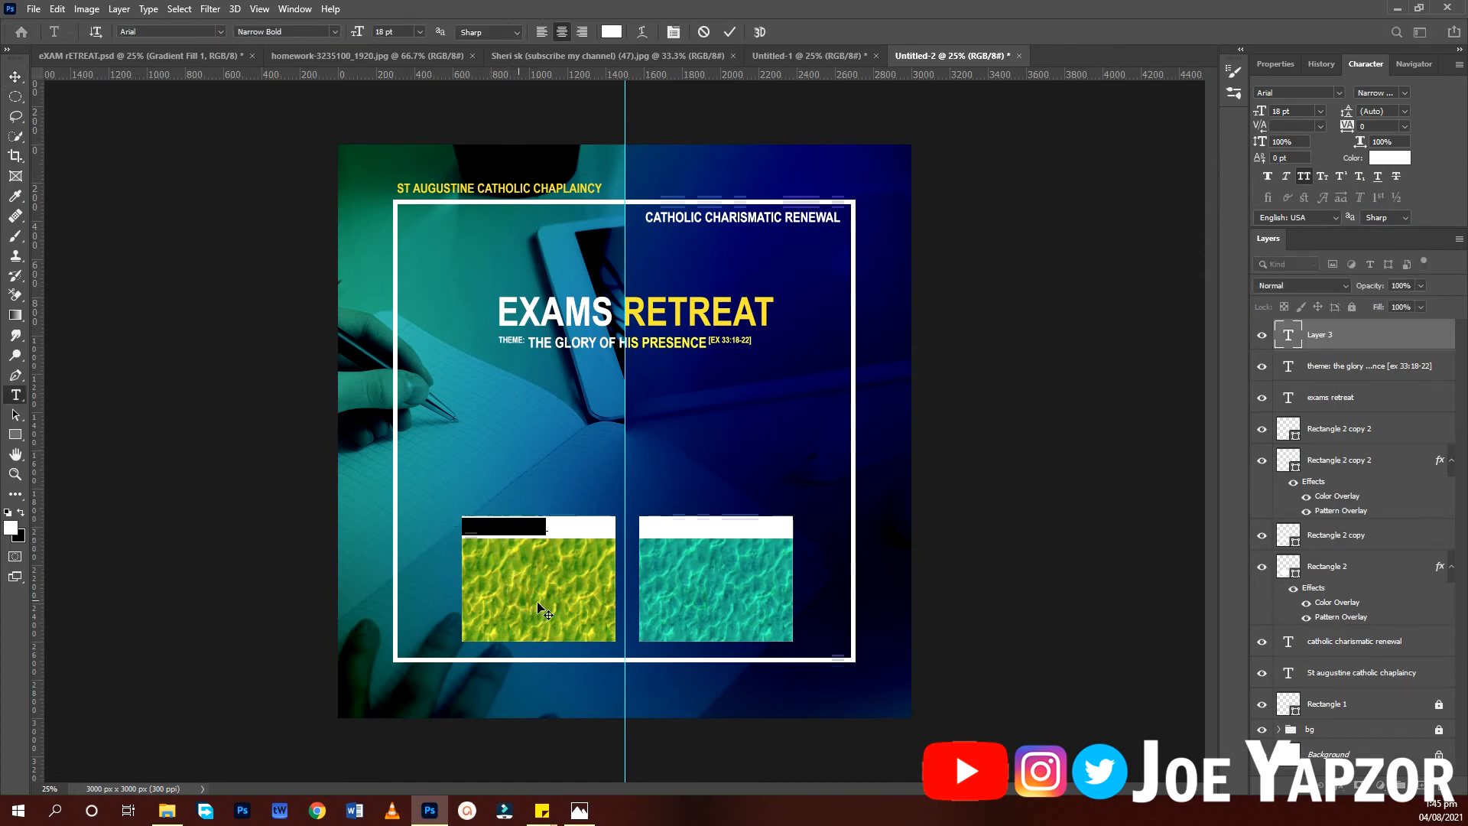
pyautogui.press('BackSpace')
pyautogui.hotkey('ctrl', 'z')
pyautogui.click(1390, 158)
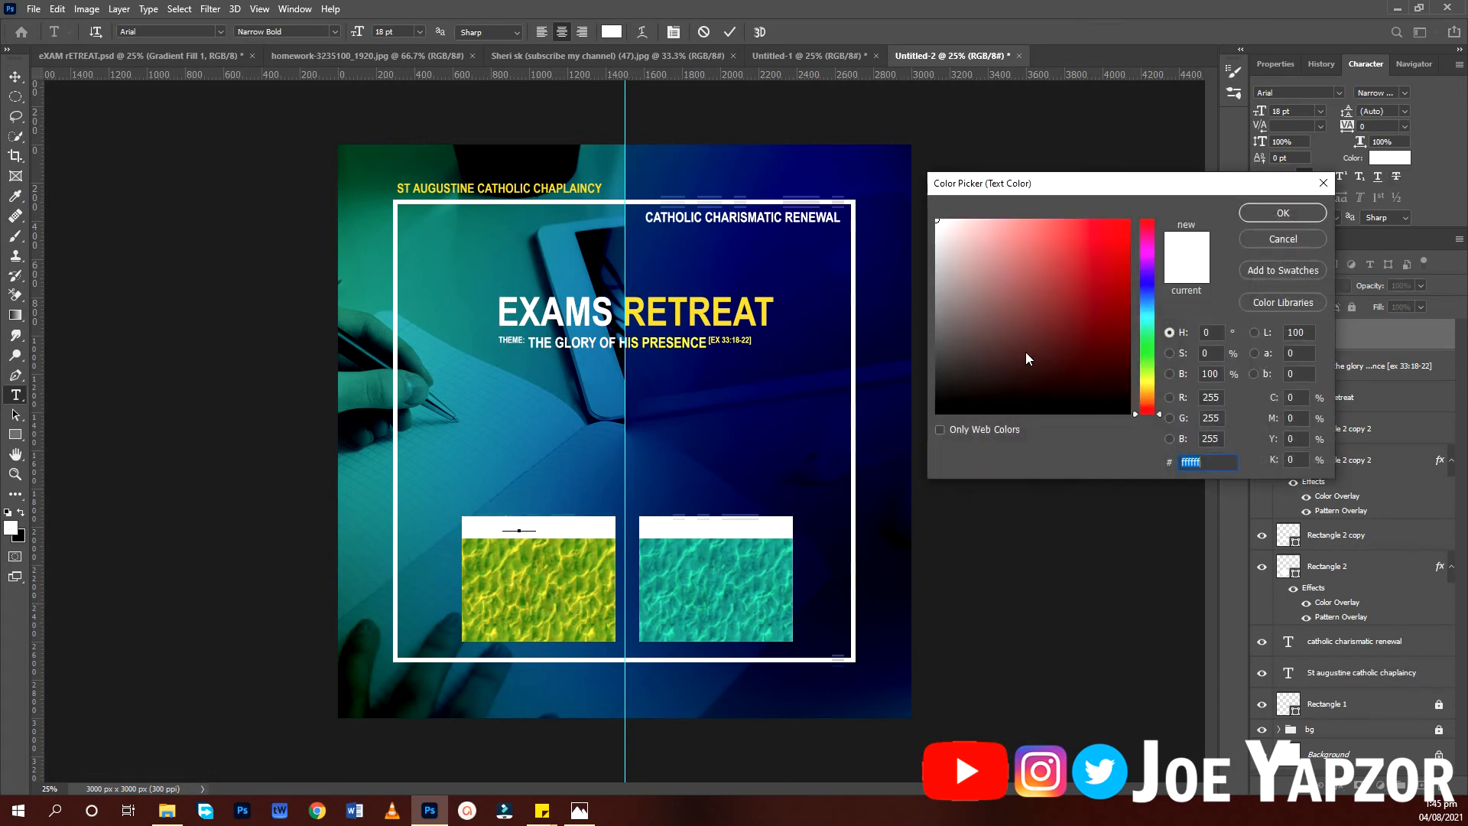
pyautogui.write('ff0000')
pyautogui.click(1272, 214)
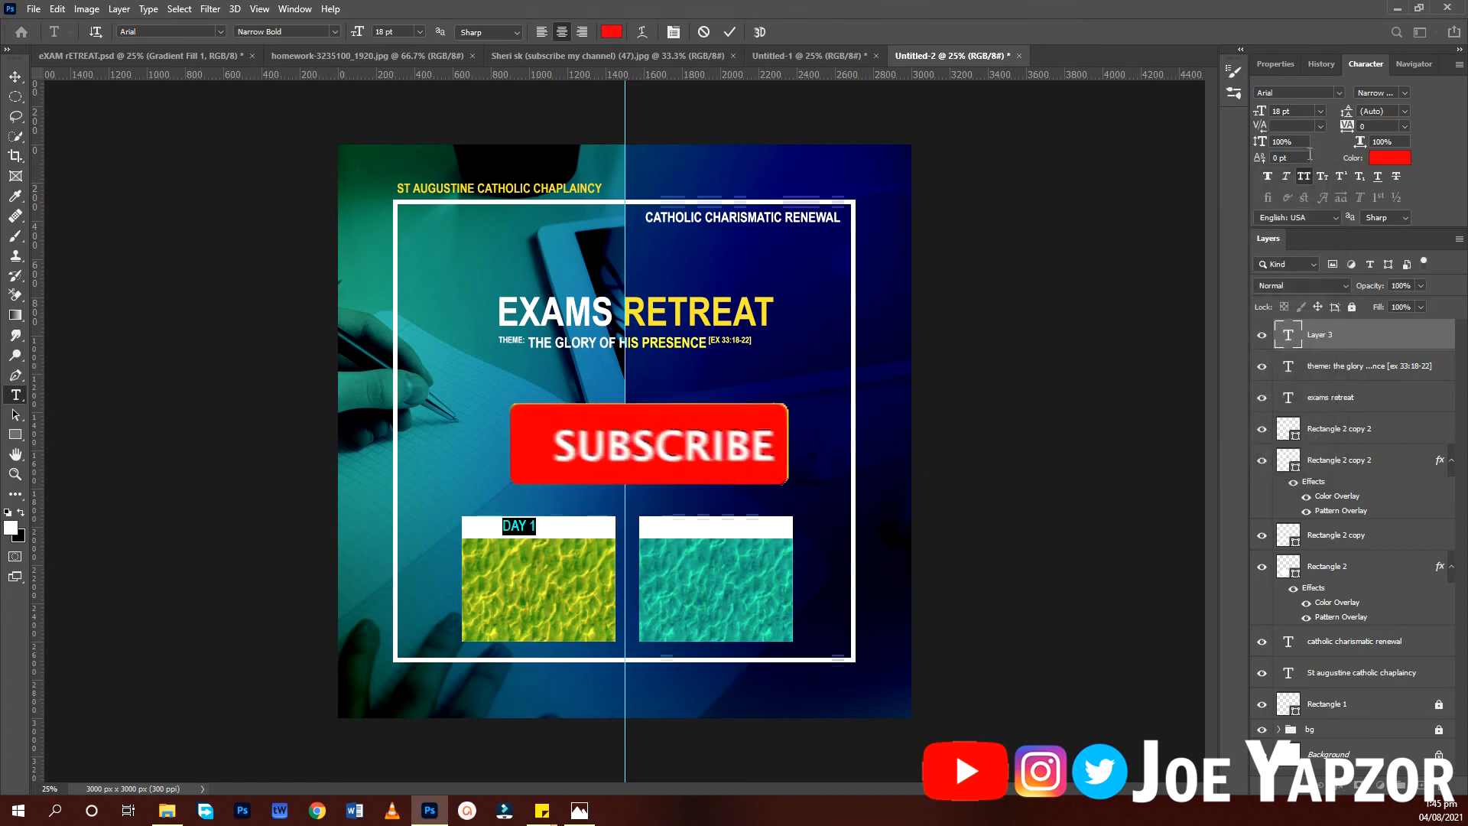
# Set the DAY 1 label's font style to Arial Bold and centre it on its white strip.
pyautogui.click(1394, 92)
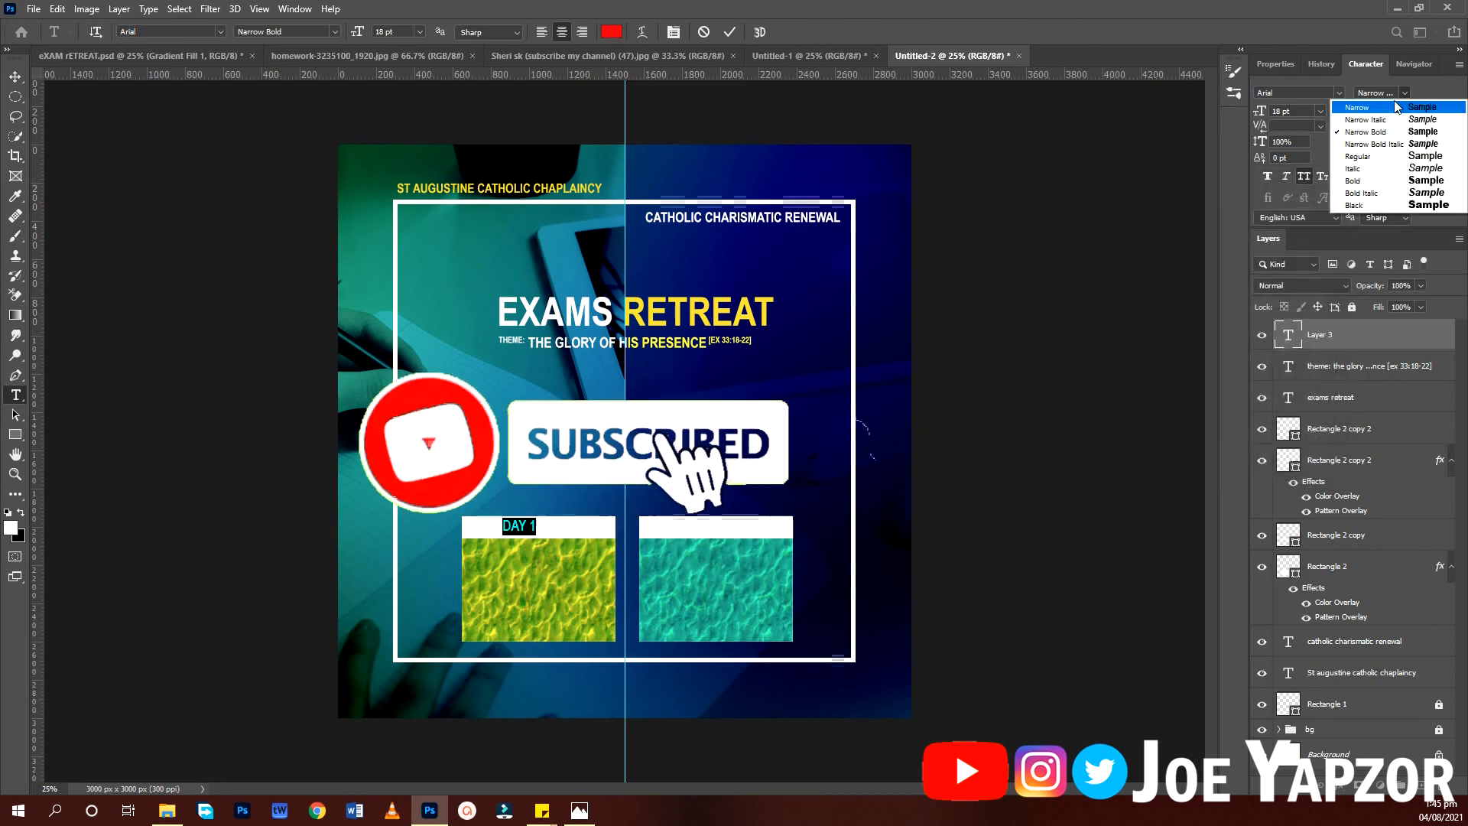
pyautogui.click(1364, 158)
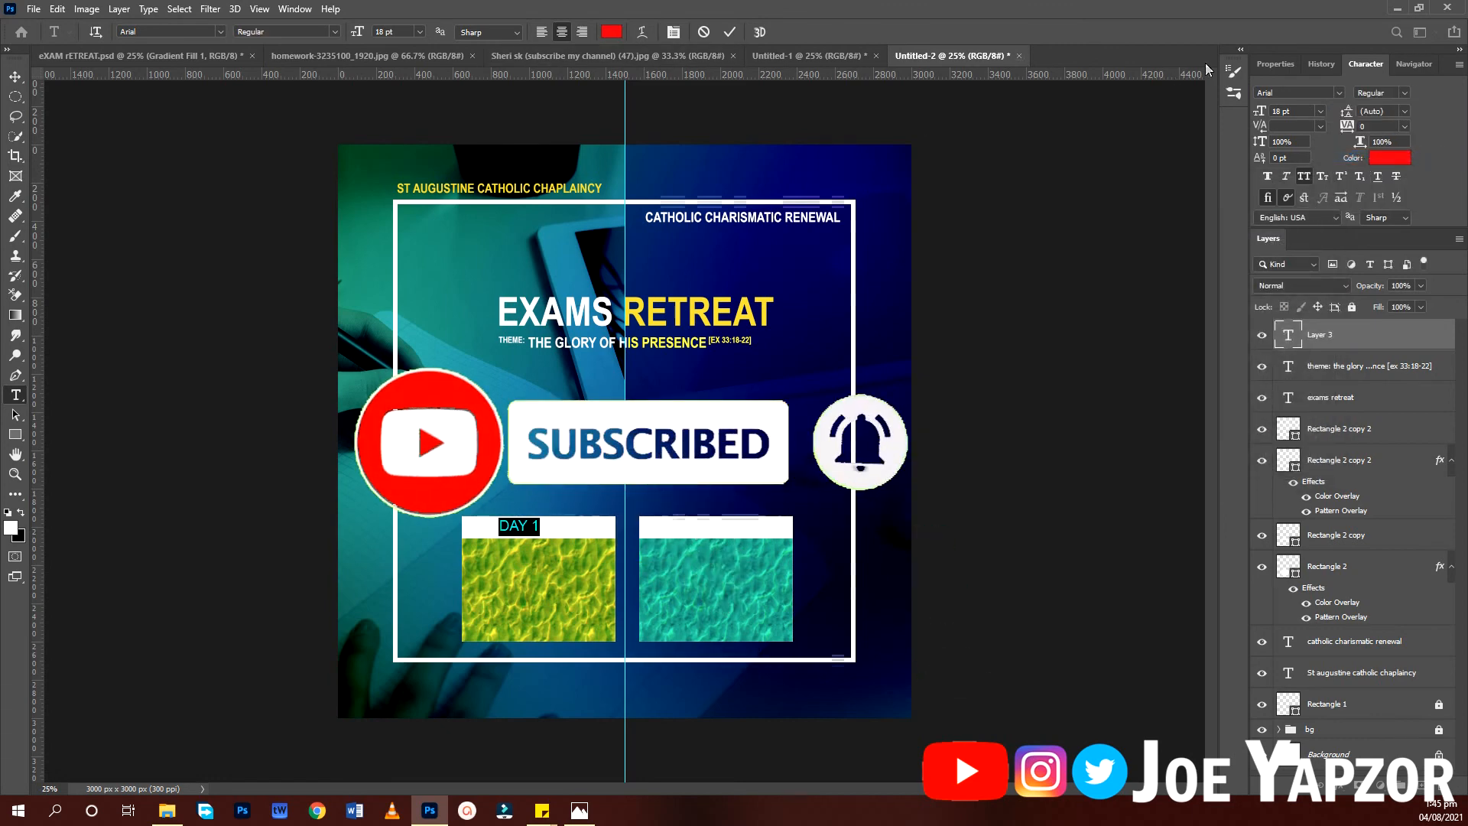
pyautogui.click(1404, 95)
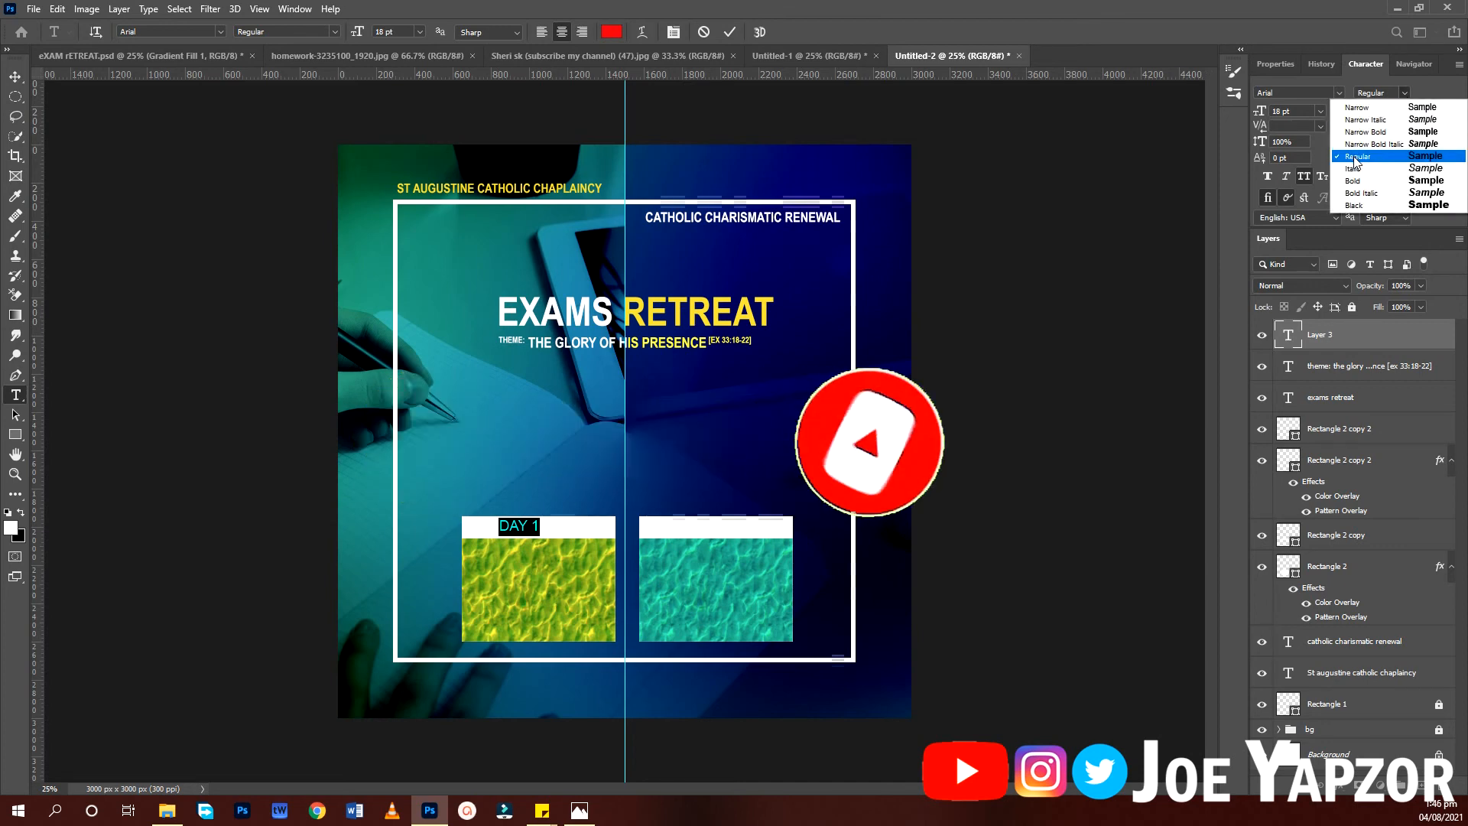
pyautogui.click(1369, 176)
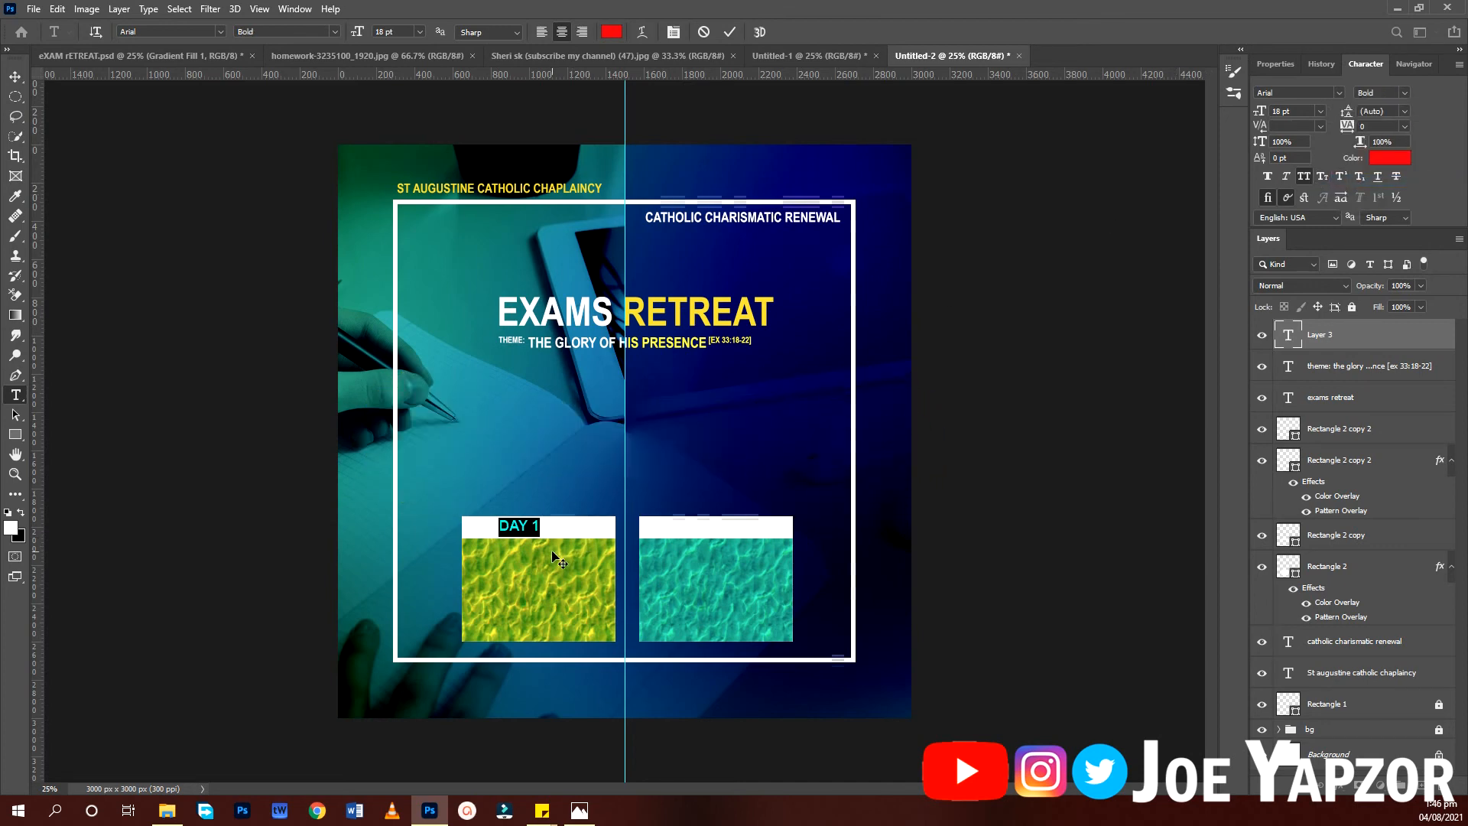
pyautogui.moveTo(551, 553); pyautogui.dragTo(570, 554)
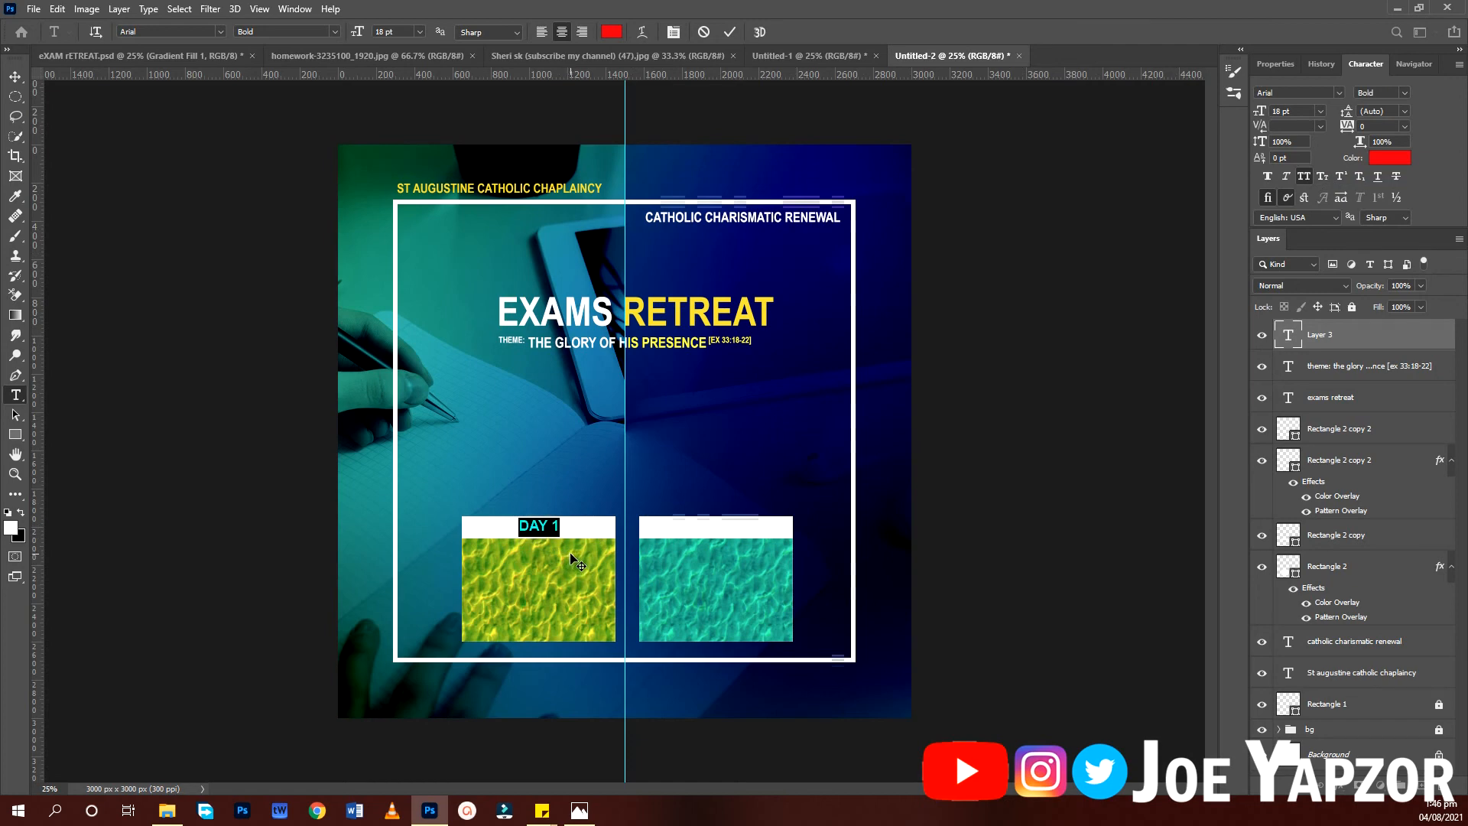
pyautogui.click(730, 38)
# Duplicate the DAY 1 label onto the teal box's white strip and change the copy to DAY 2.
pyautogui.click(15, 76)
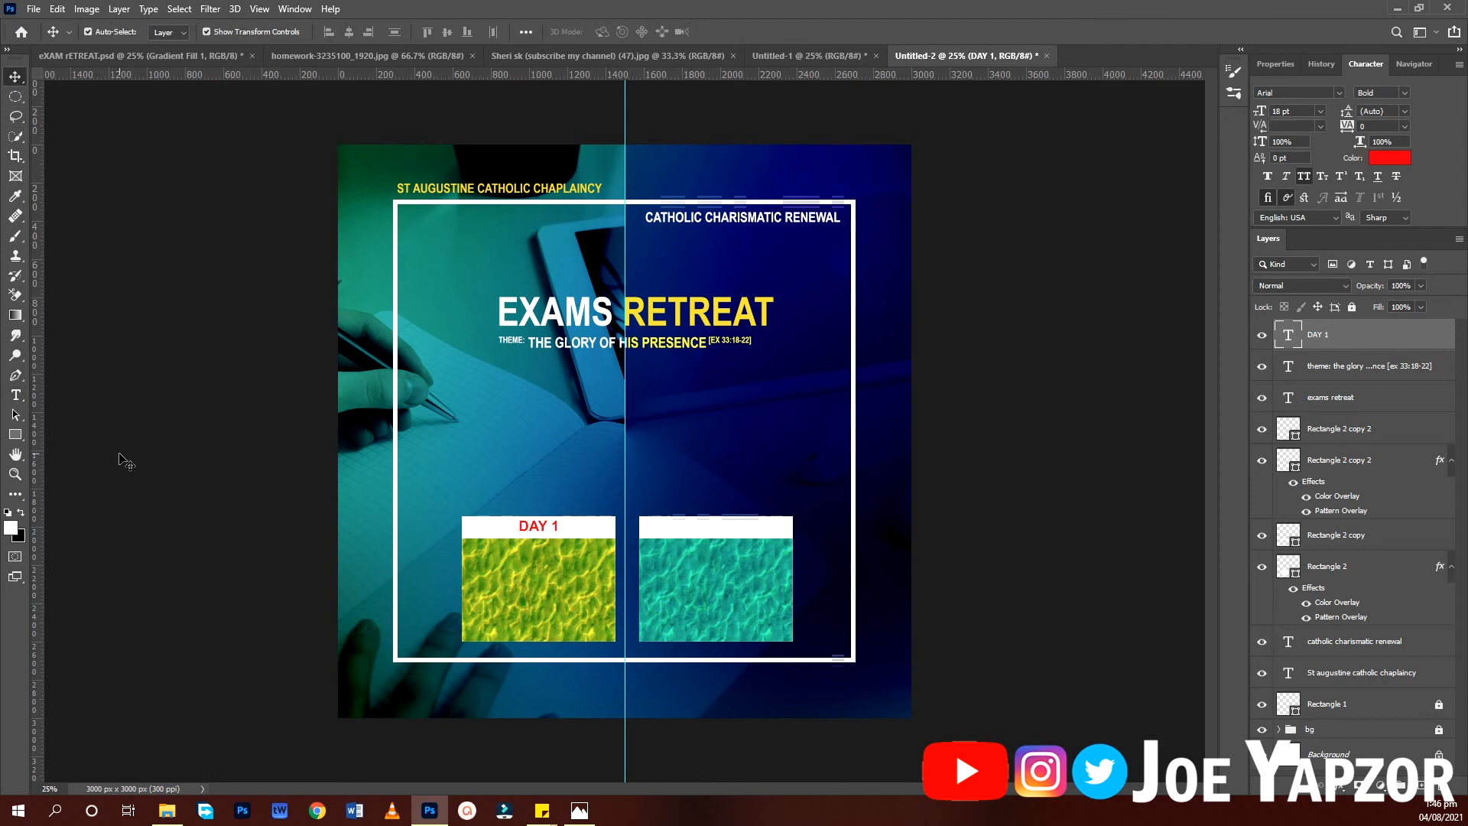
pyautogui.moveTo(546, 526); pyautogui.dragTo(717, 531)
pyautogui.doubleClick(722, 528)
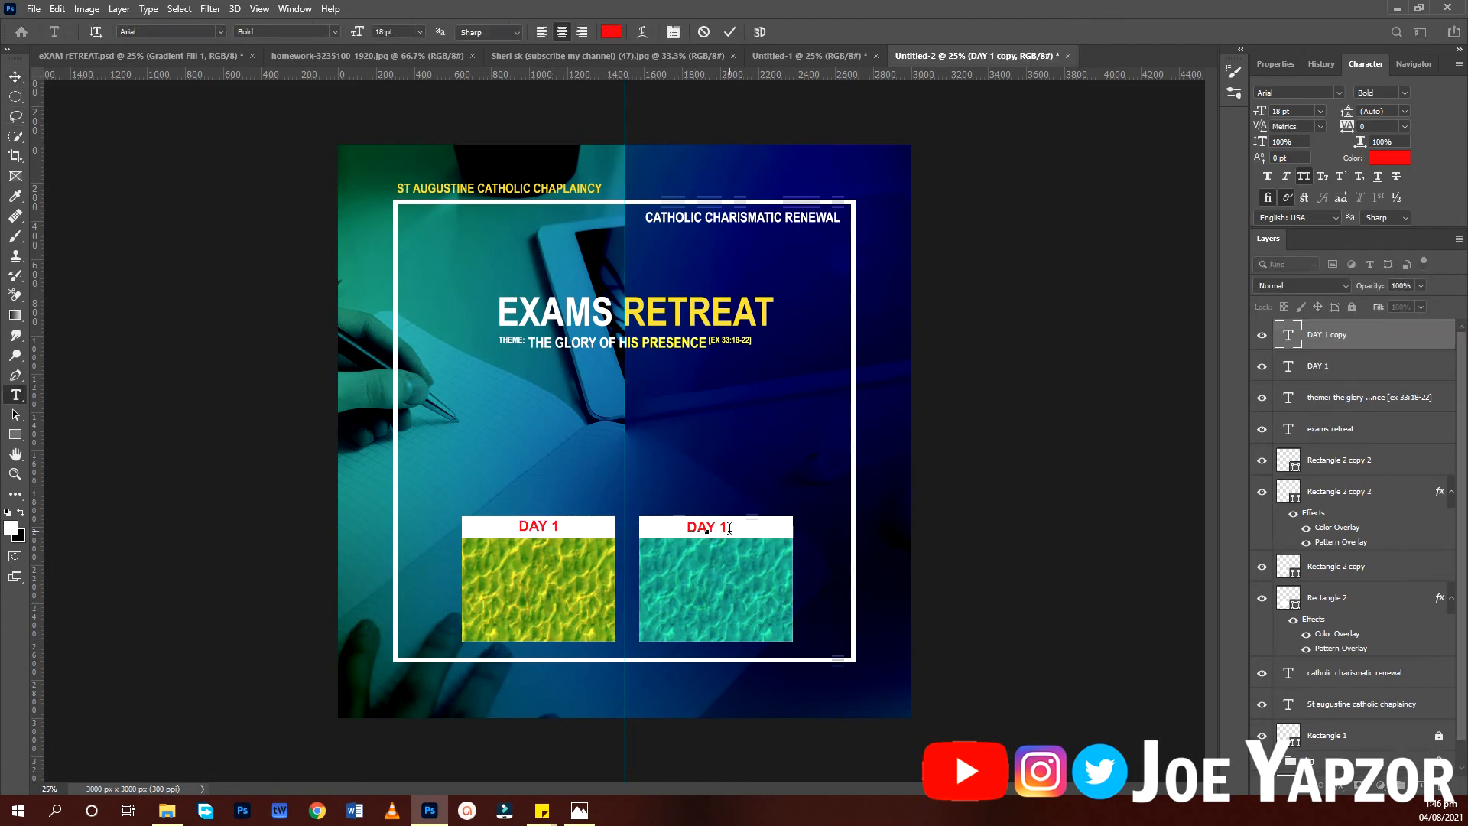
pyautogui.press('BackSpace')
pyautogui.write('2')
pyautogui.hotkey('ctrl', 'Return')
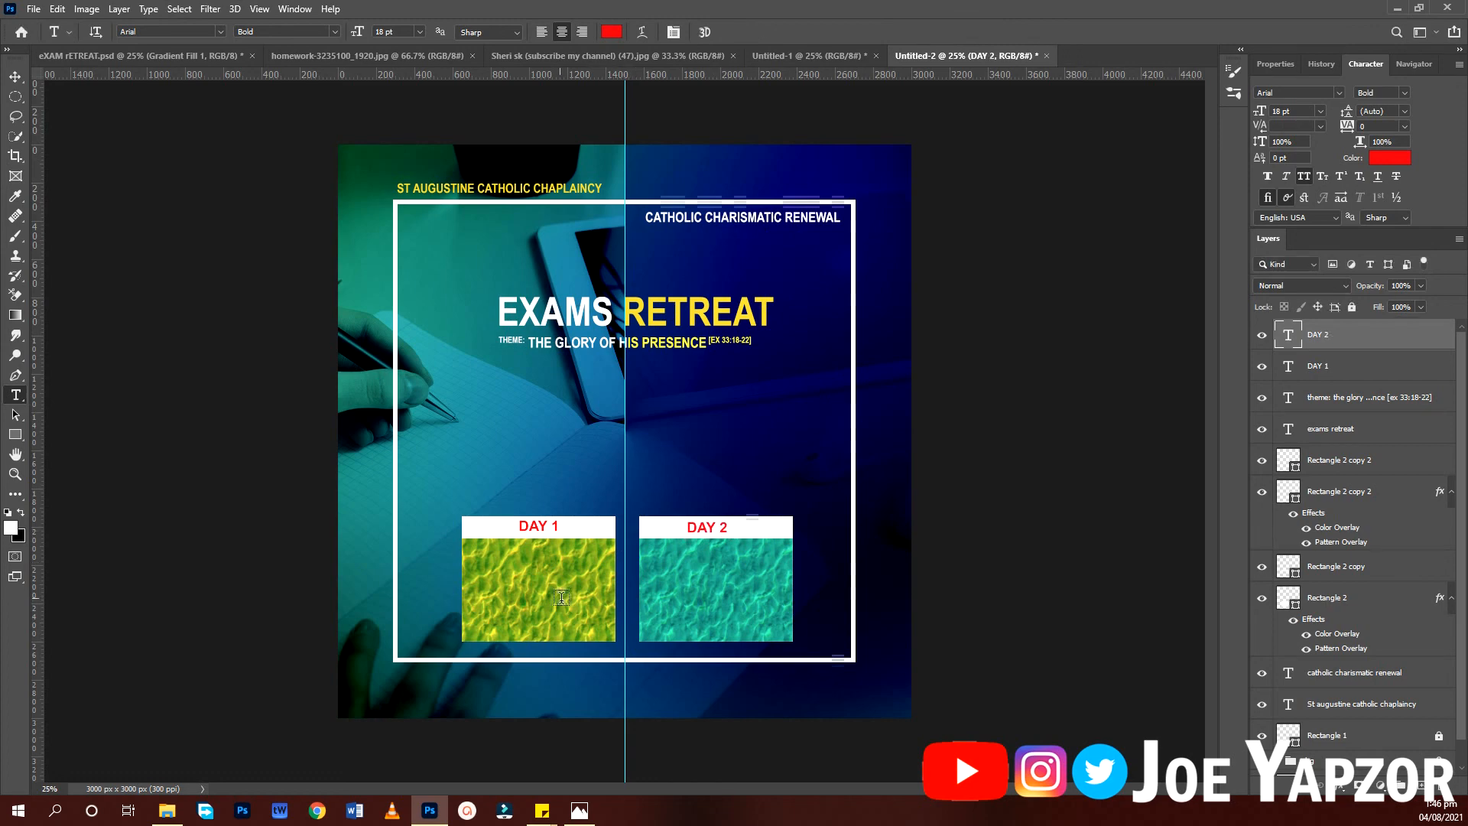
# Add paragraph text 8TH APRIL, 2021 7:00 PM PROMT ZOOM CALL in the yellow box, coloured off-white (eef6f4) sampled from the frame.
pyautogui.moveTo(499, 560); pyautogui.dragTo(604, 631)
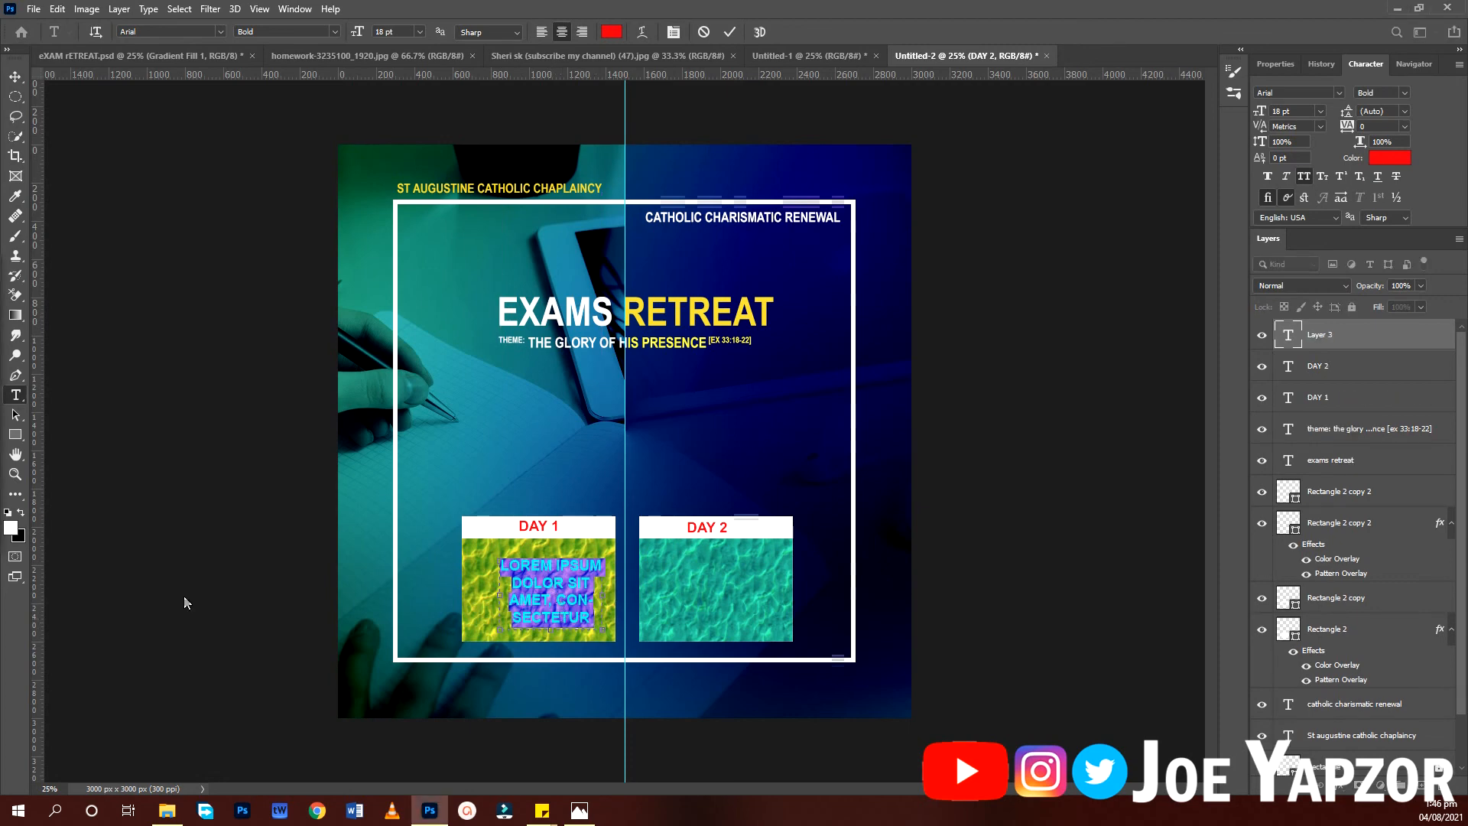
pyautogui.write('8TH APRIL, 2021 7:00 PM PROMT')
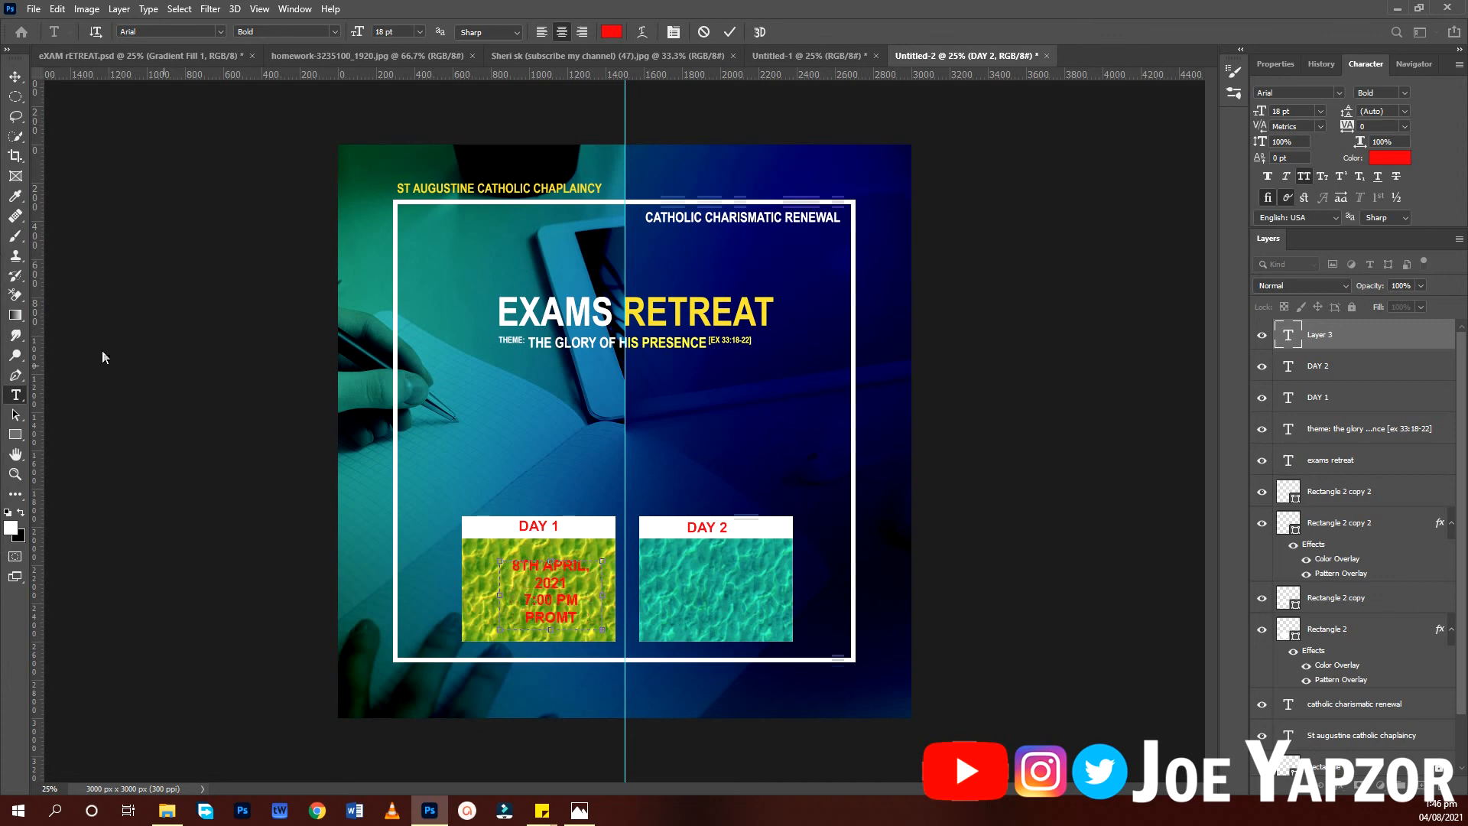
pyautogui.hotkey('ctrl', 'a')
pyautogui.click(612, 31)
pyautogui.click(474, 201)
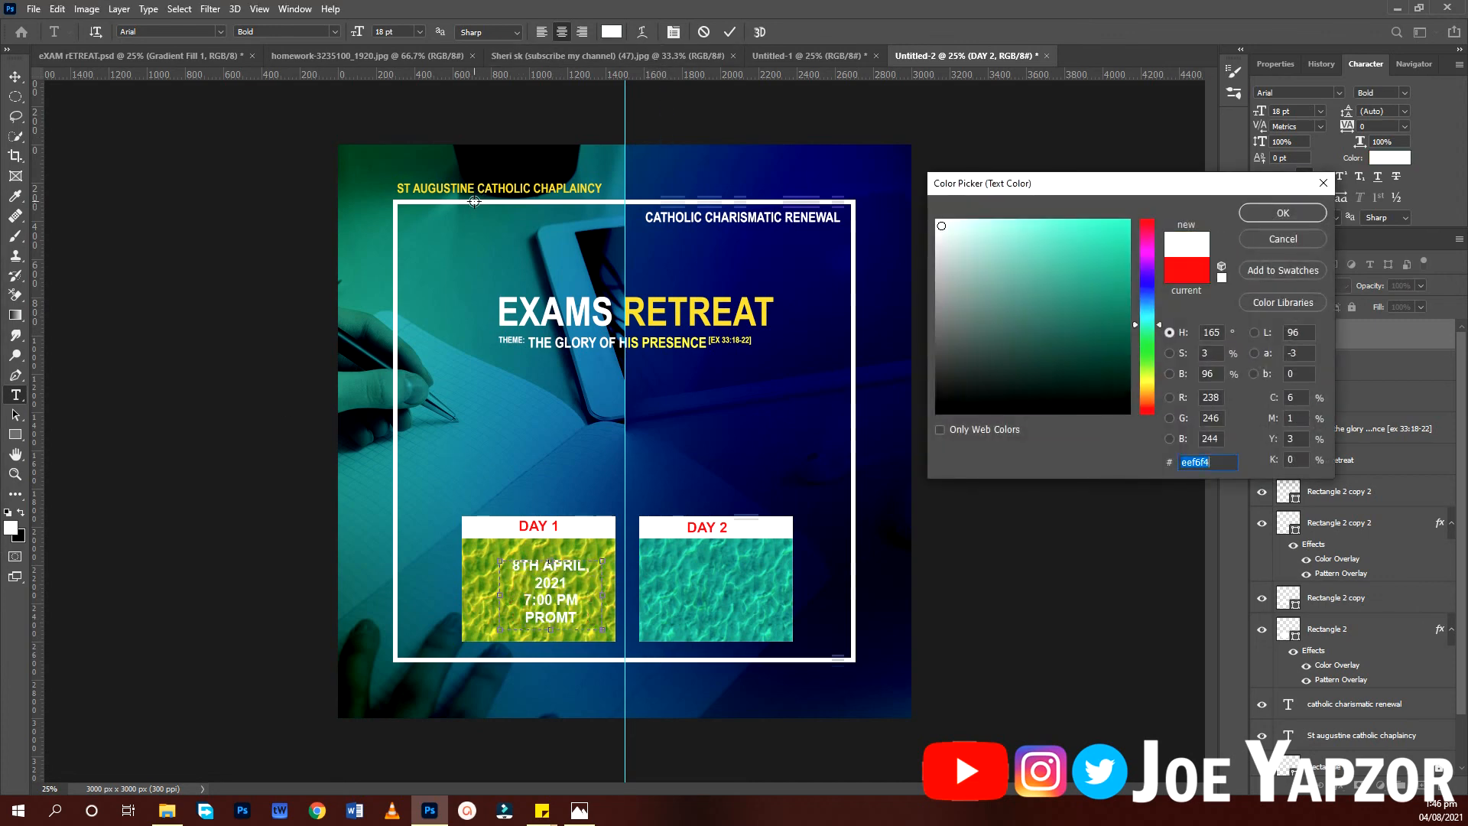
pyautogui.click(1284, 213)
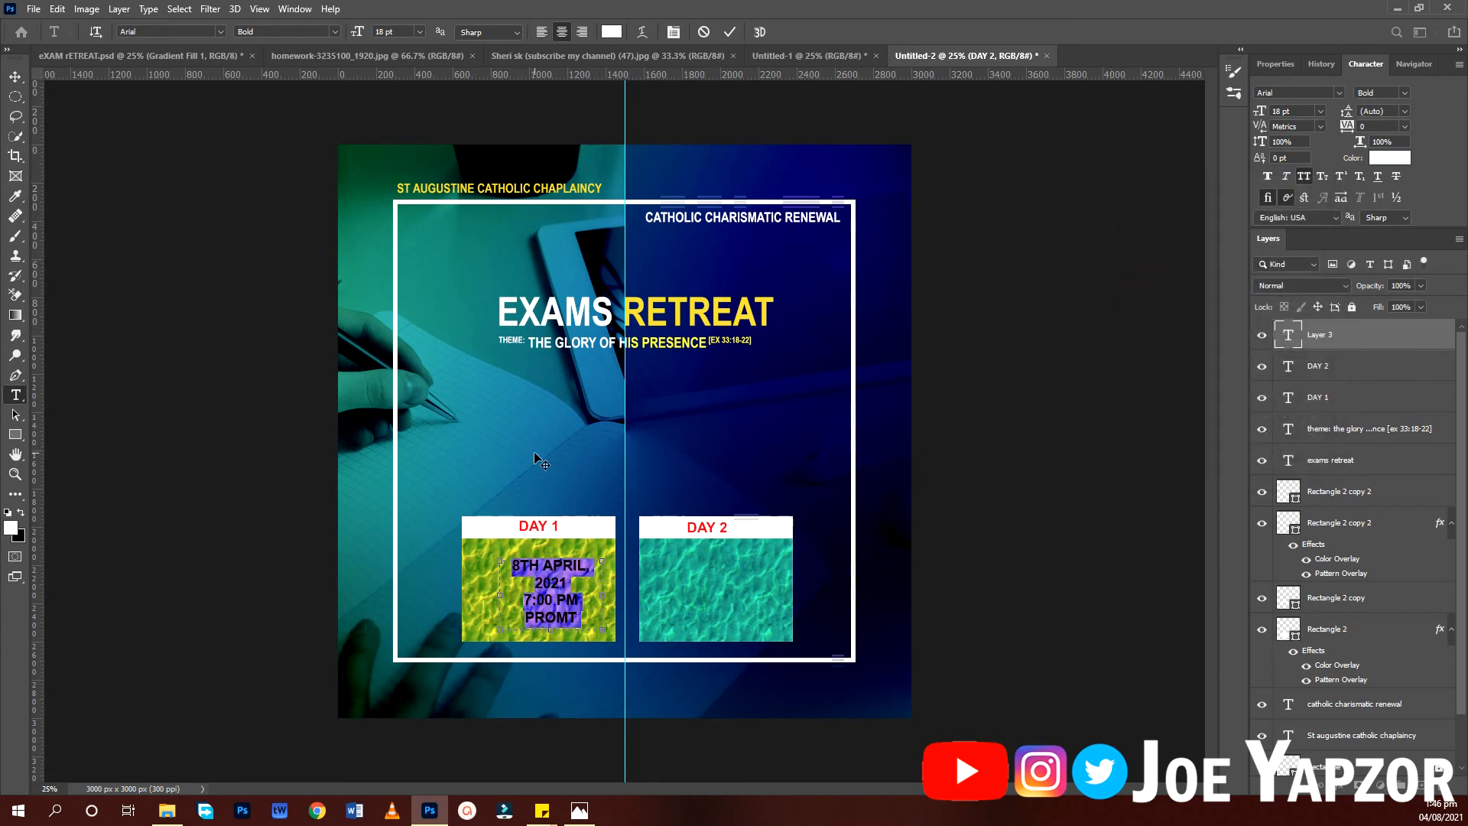
# Widen the date text's box so the full date fits on one line, and centre it in the yellow box.
pyautogui.moveTo(533, 452); pyautogui.dragTo(523, 453)
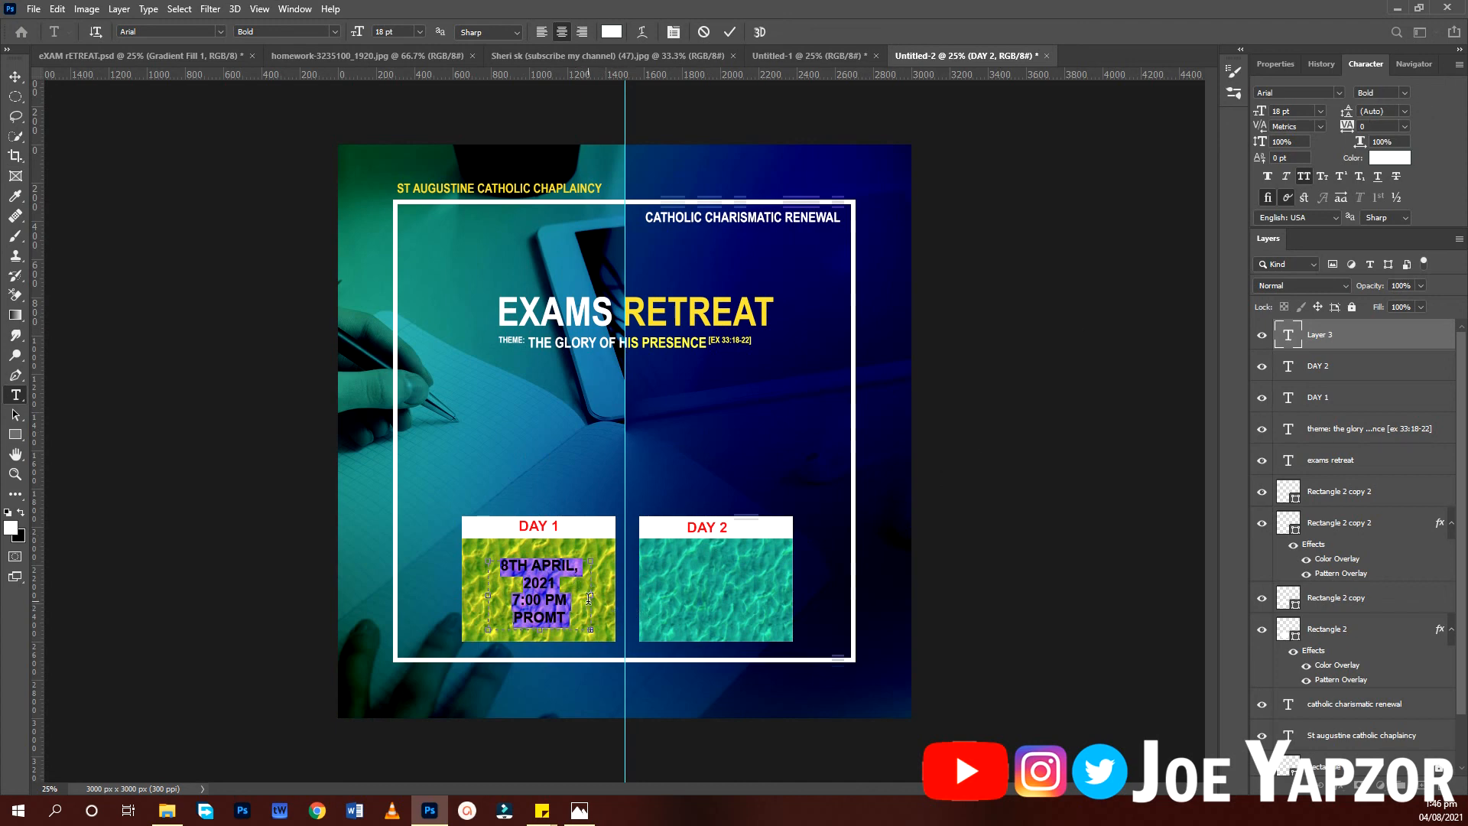
pyautogui.moveTo(589, 598); pyautogui.dragTo(604, 598)
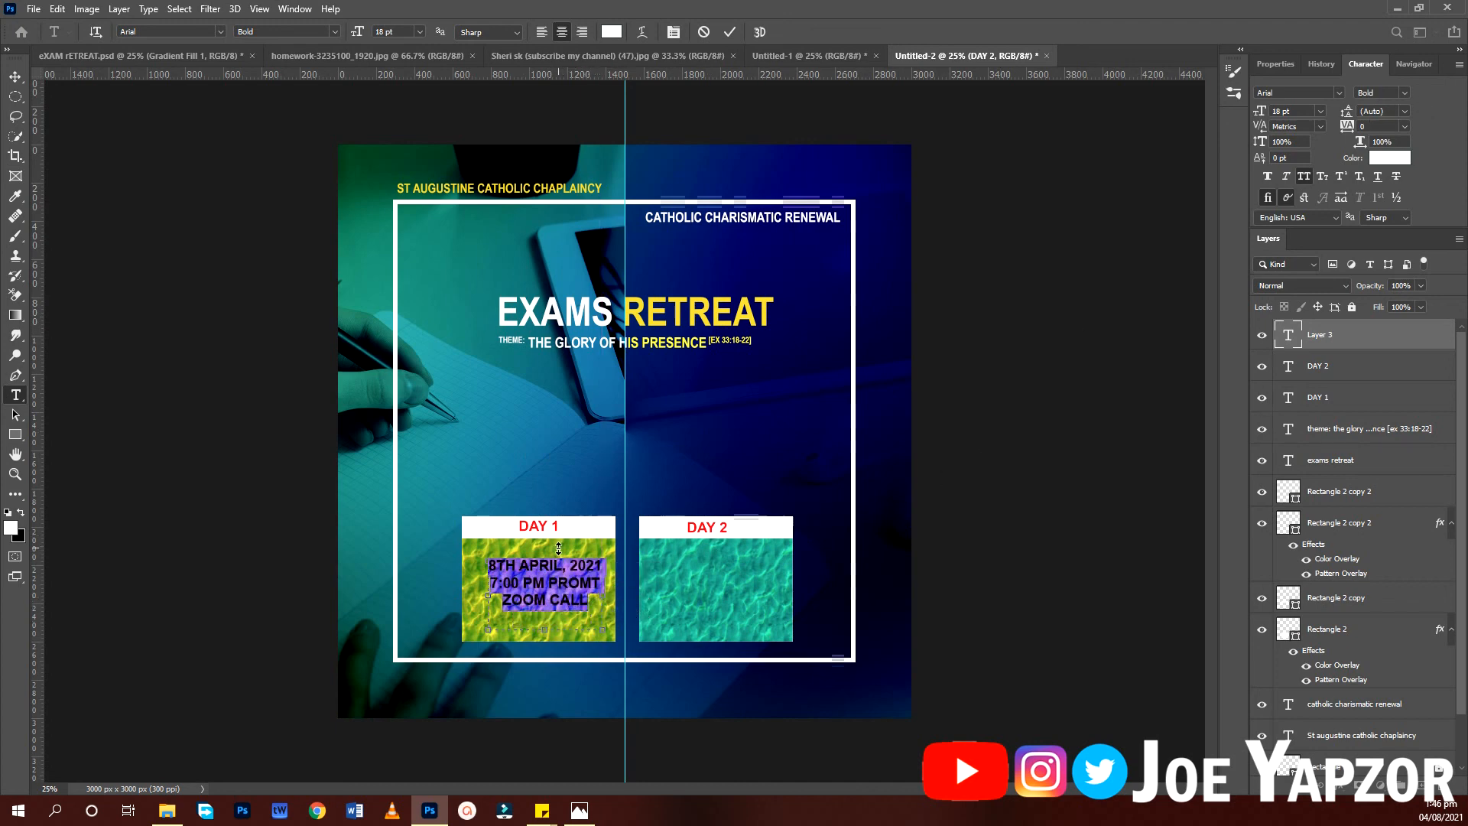
pyautogui.moveTo(558, 548); pyautogui.dragTo(552, 546)
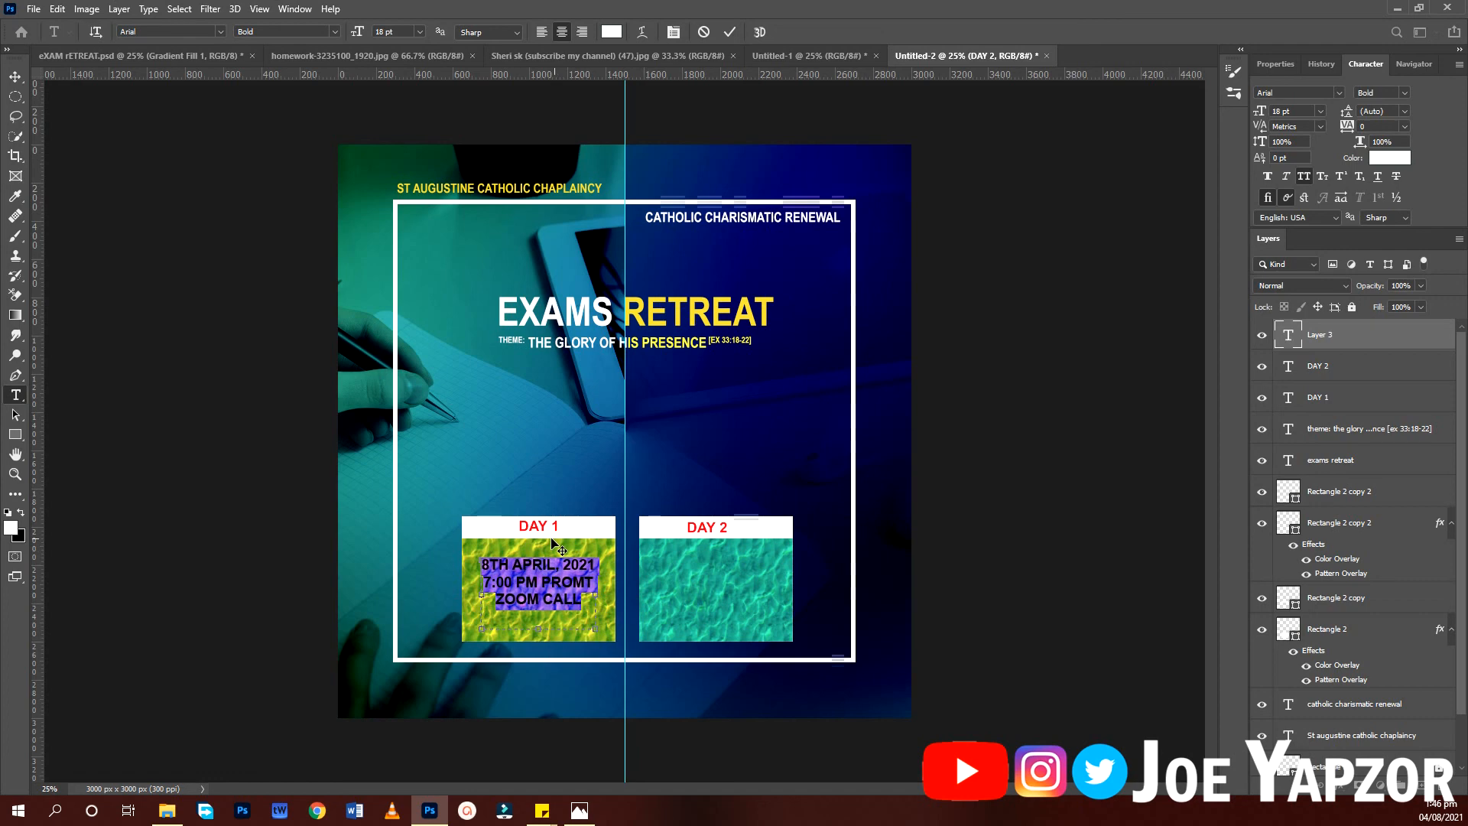
pyautogui.click(729, 32)
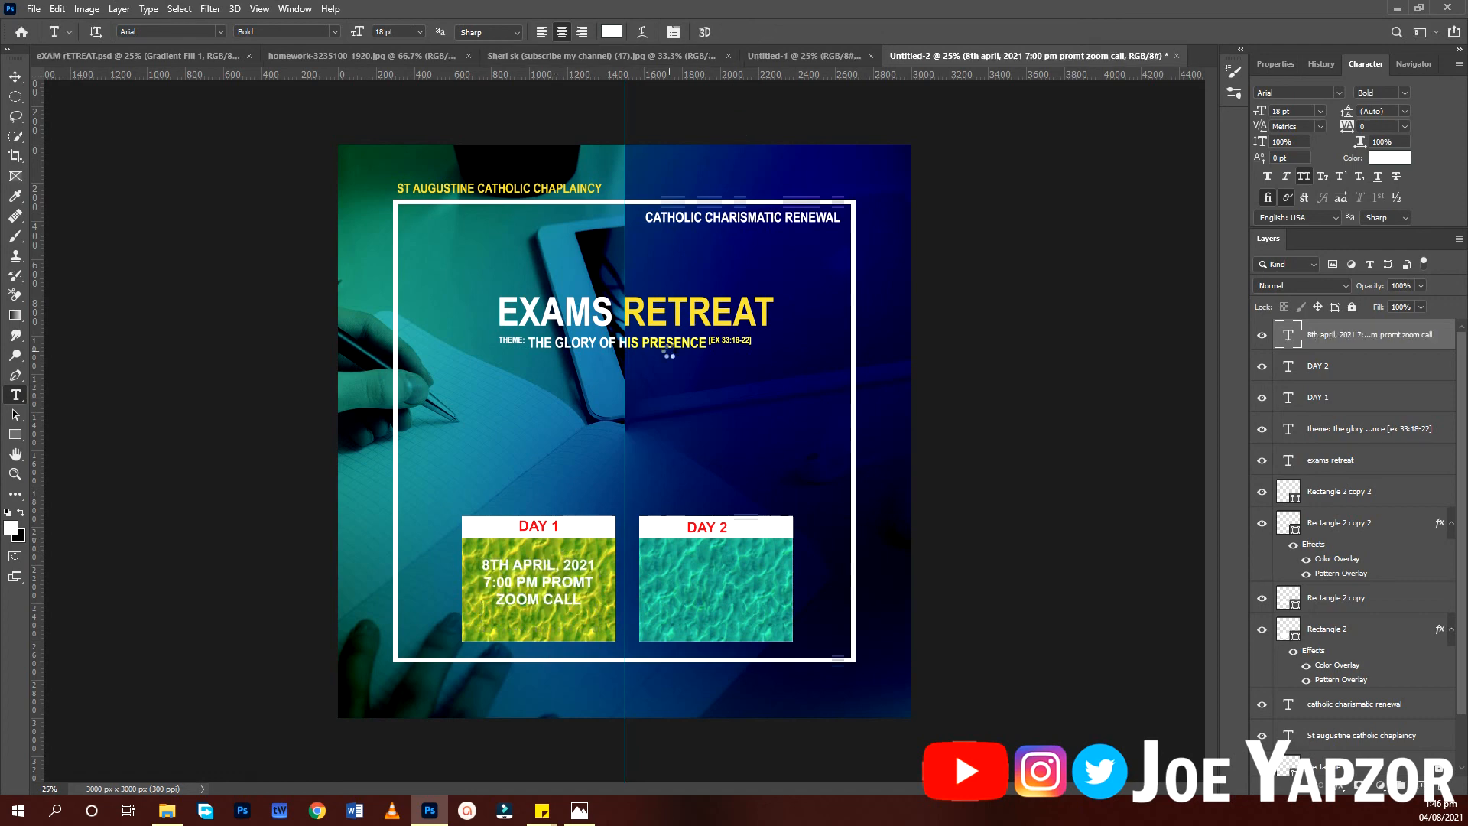
# Duplicate the date text into the teal box and change the copy's date to 9TH APRIL, 2021.
pyautogui.press('v')
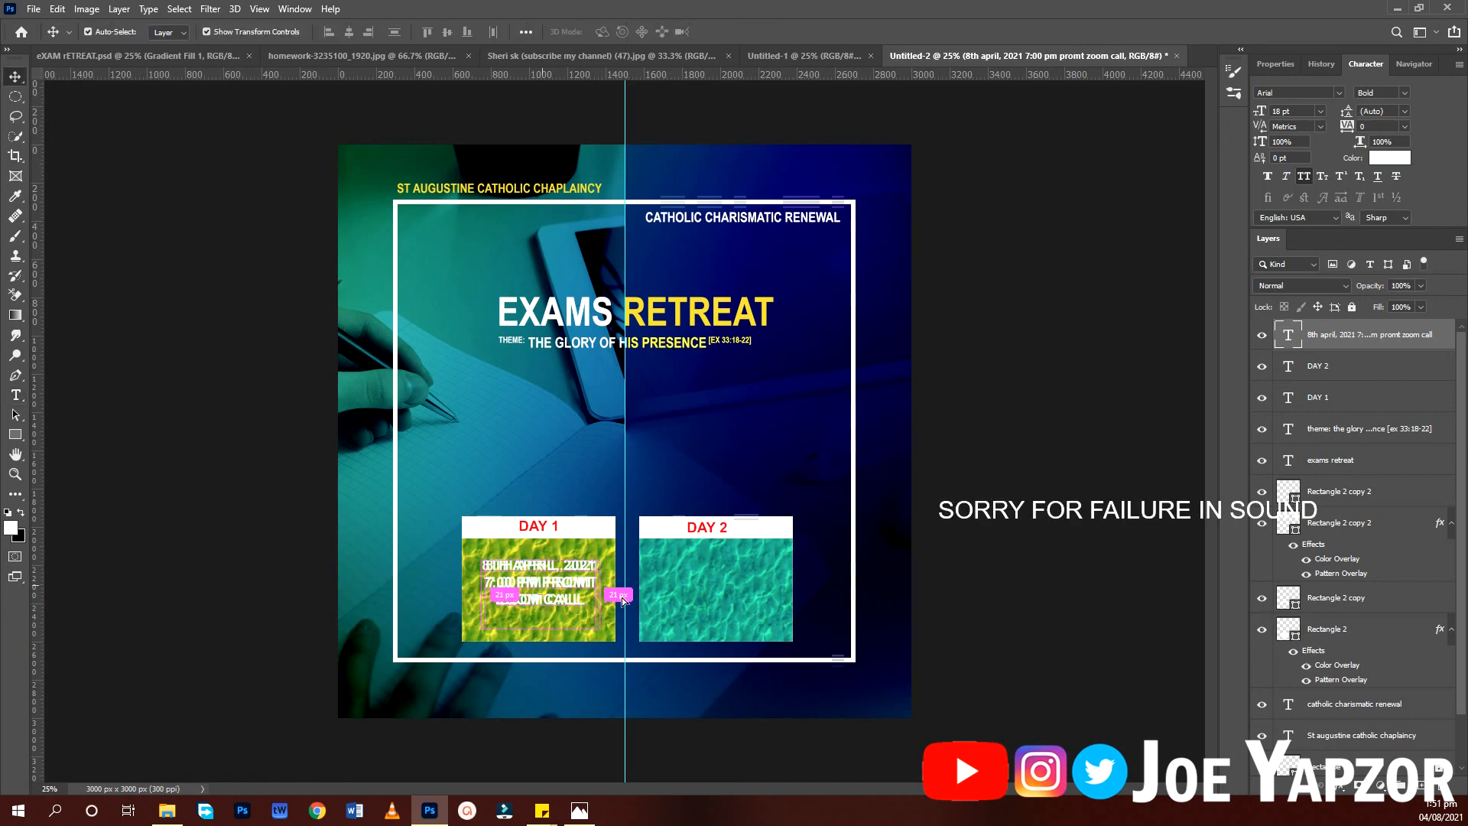
pyautogui.moveTo(542, 596); pyautogui.dragTo(734, 599)
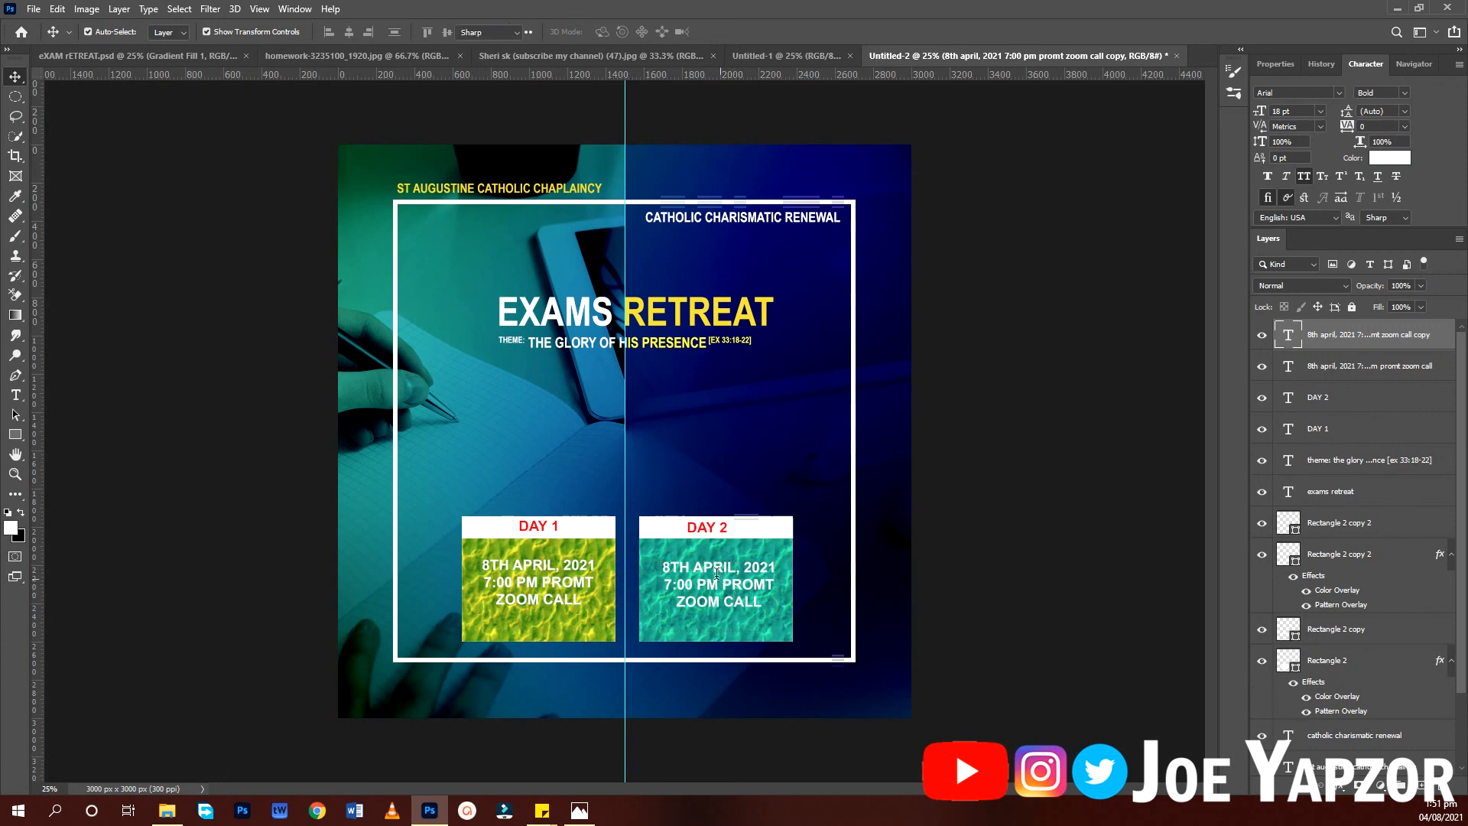
pyautogui.press('t')
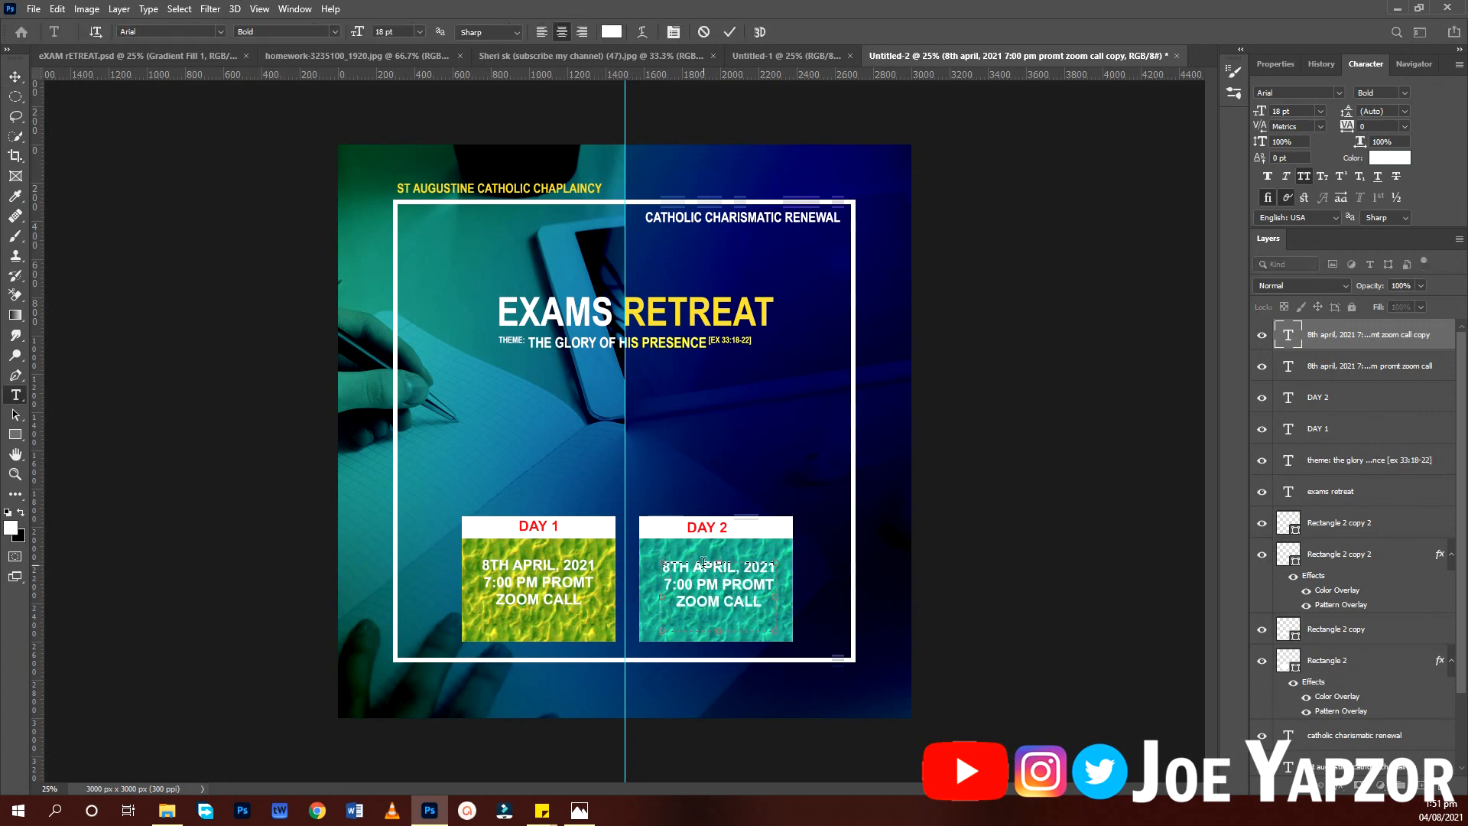
pyautogui.press('BackSpace')
pyautogui.write('9')
pyautogui.hotkey('ctrl', 'Return')
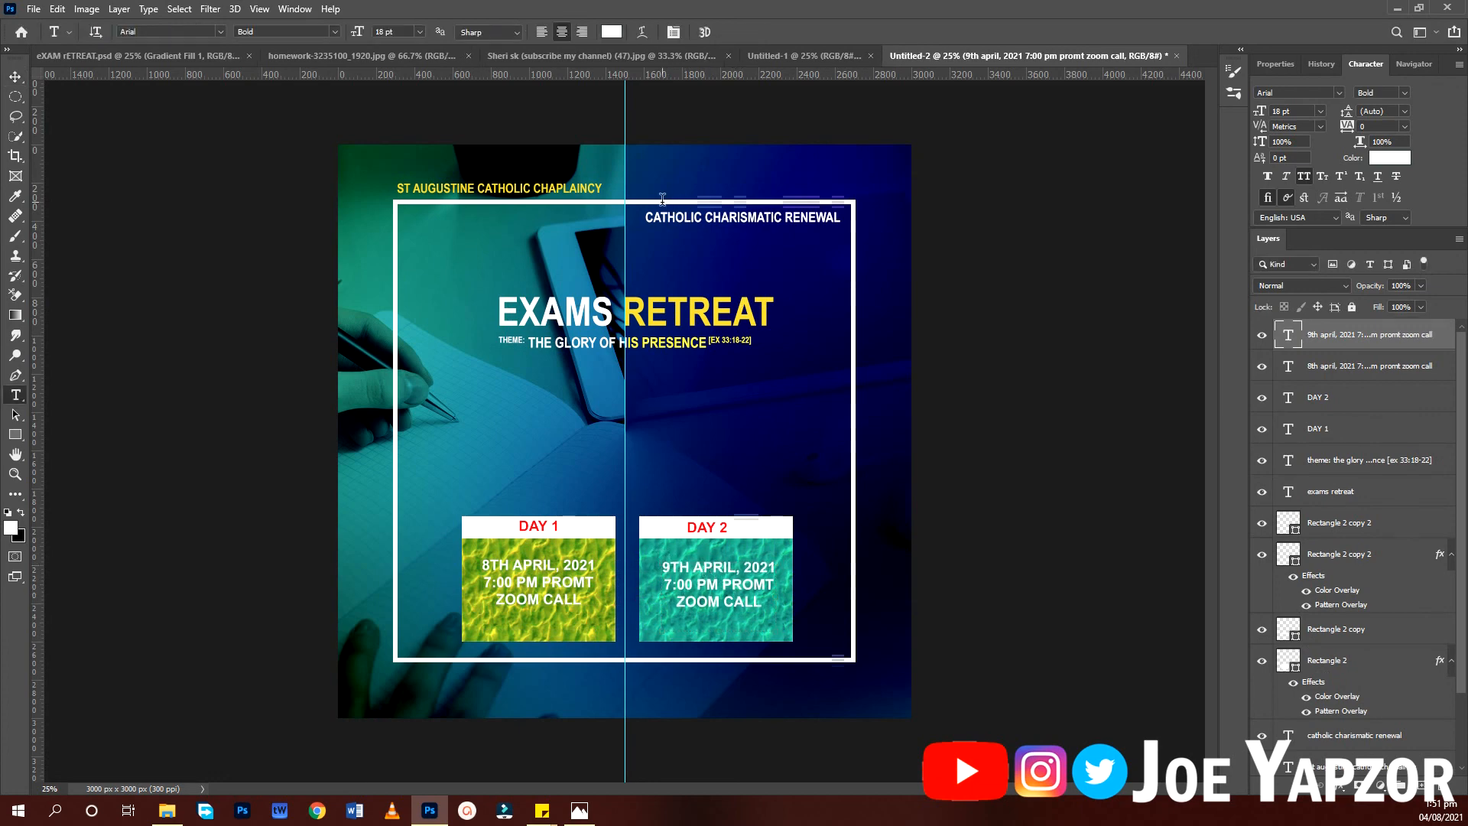
# Add the text line FOR MORE AWESOME FLYERS SUBSCRIBE below the white frame.
pyautogui.click(570, 688)
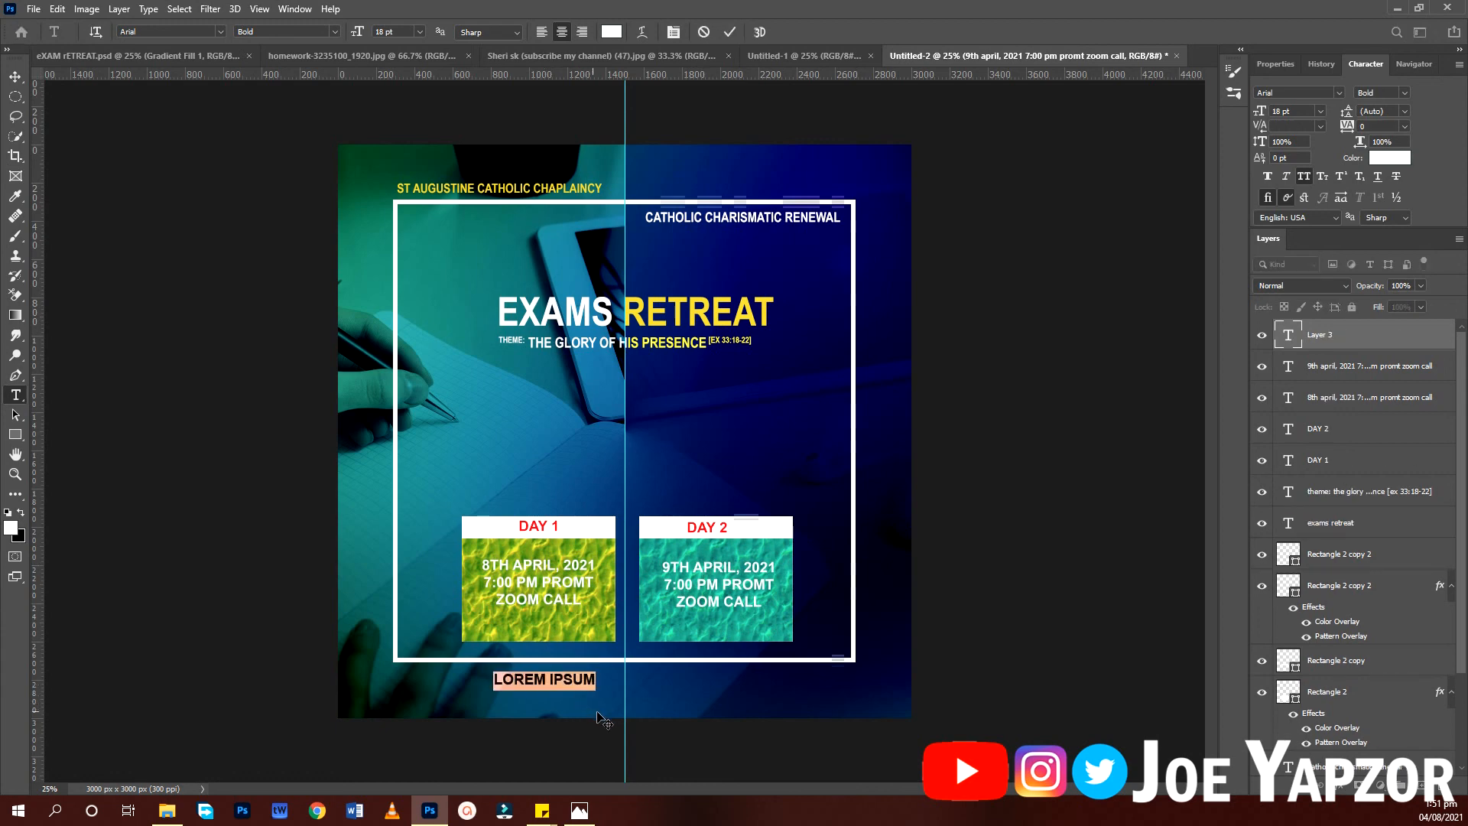
pyautogui.write('for')
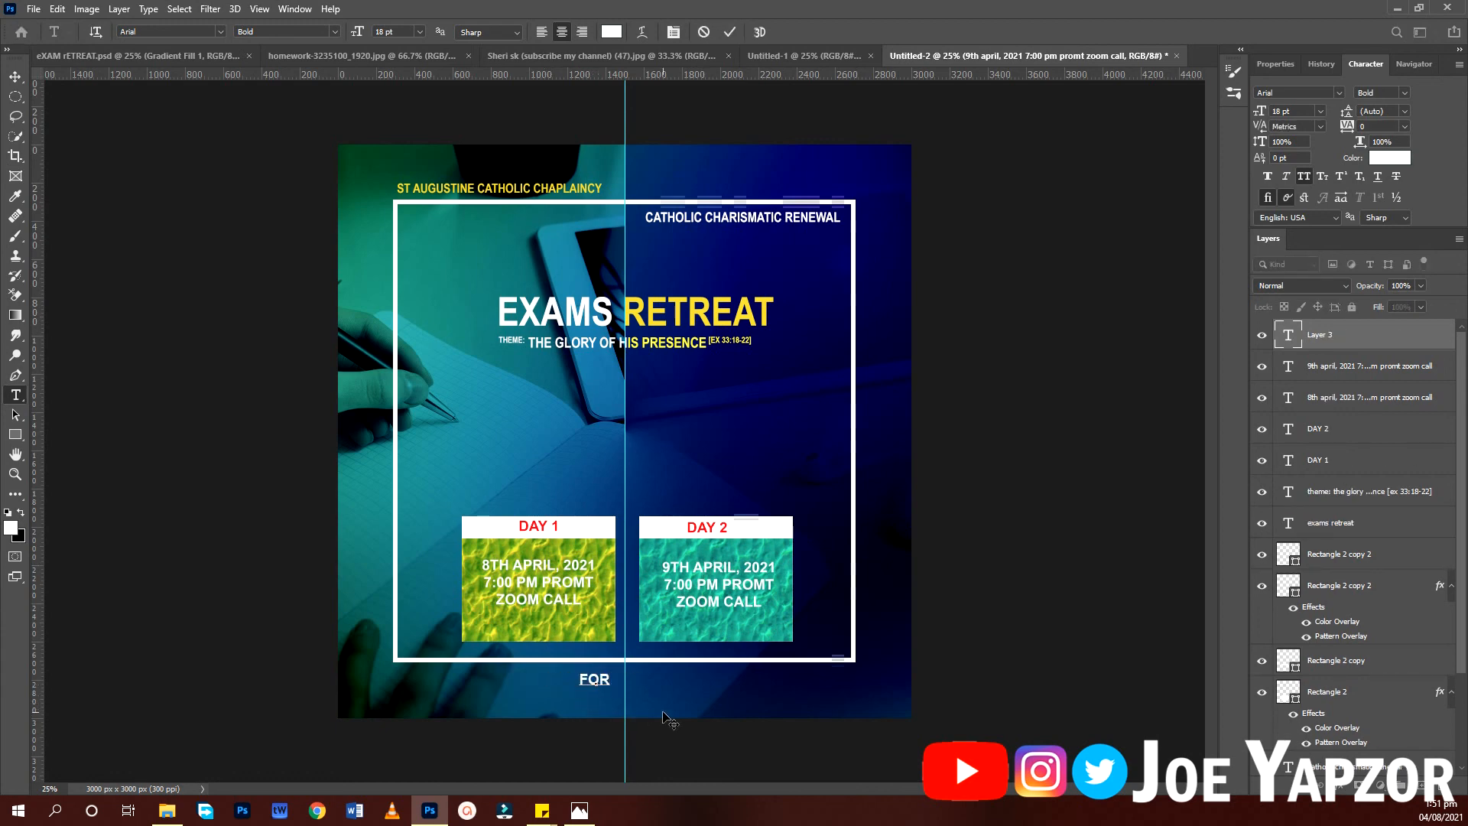
pyautogui.write(' n')
pyautogui.press('BackSpace')
pyautogui.write('more awe')
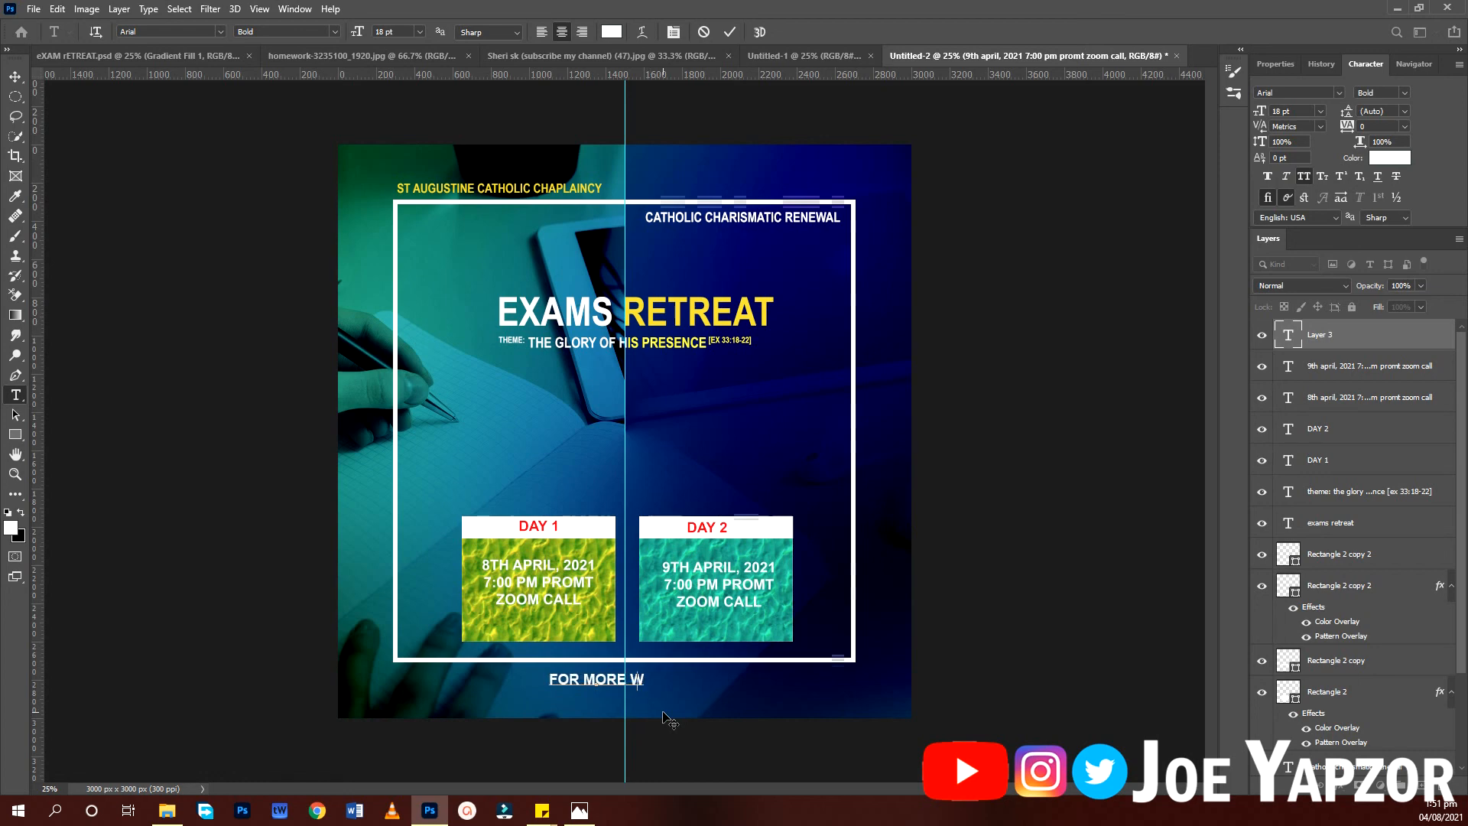
pyautogui.write('some f')
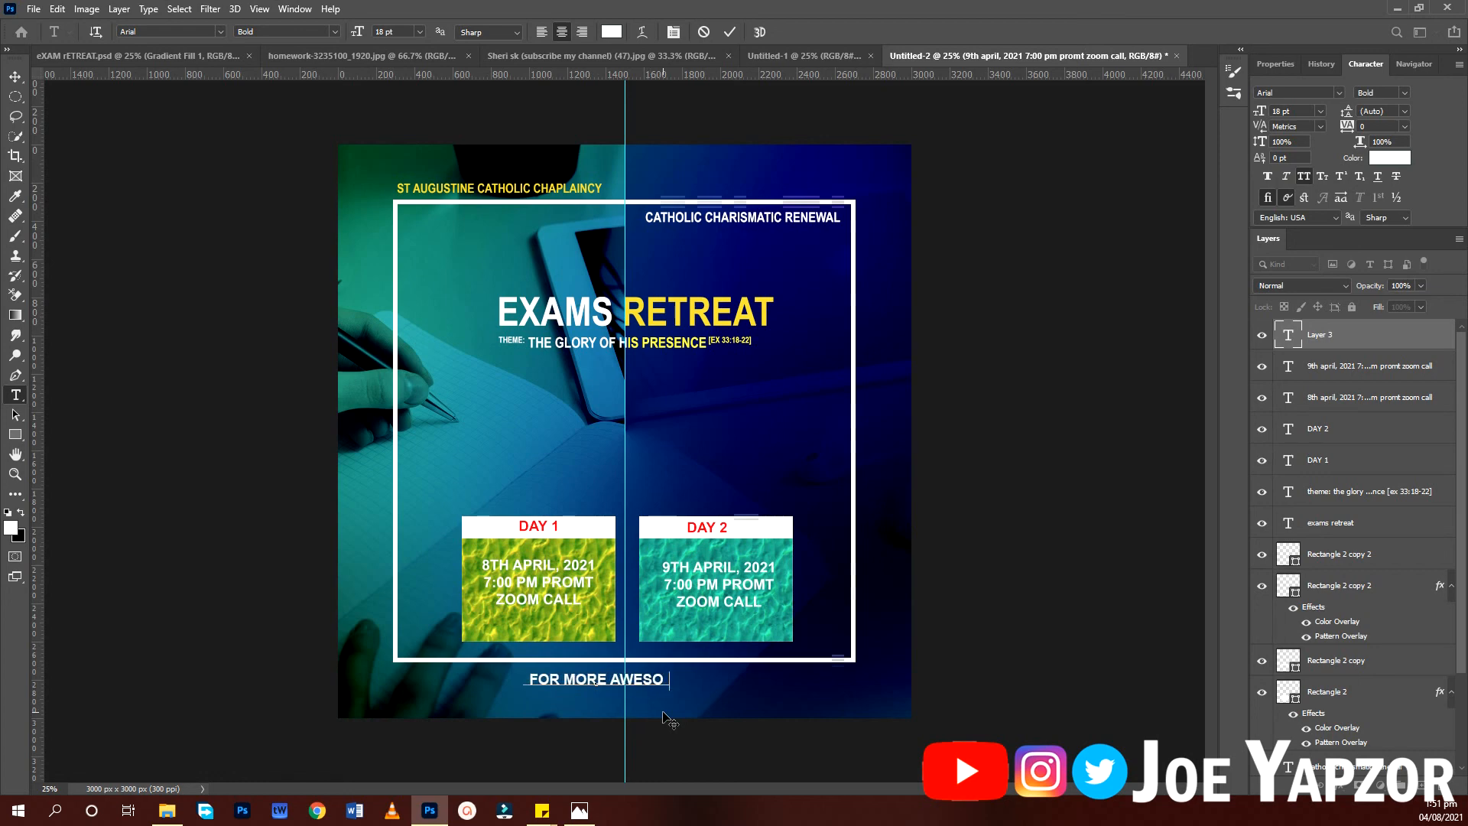
pyautogui.write('lye')
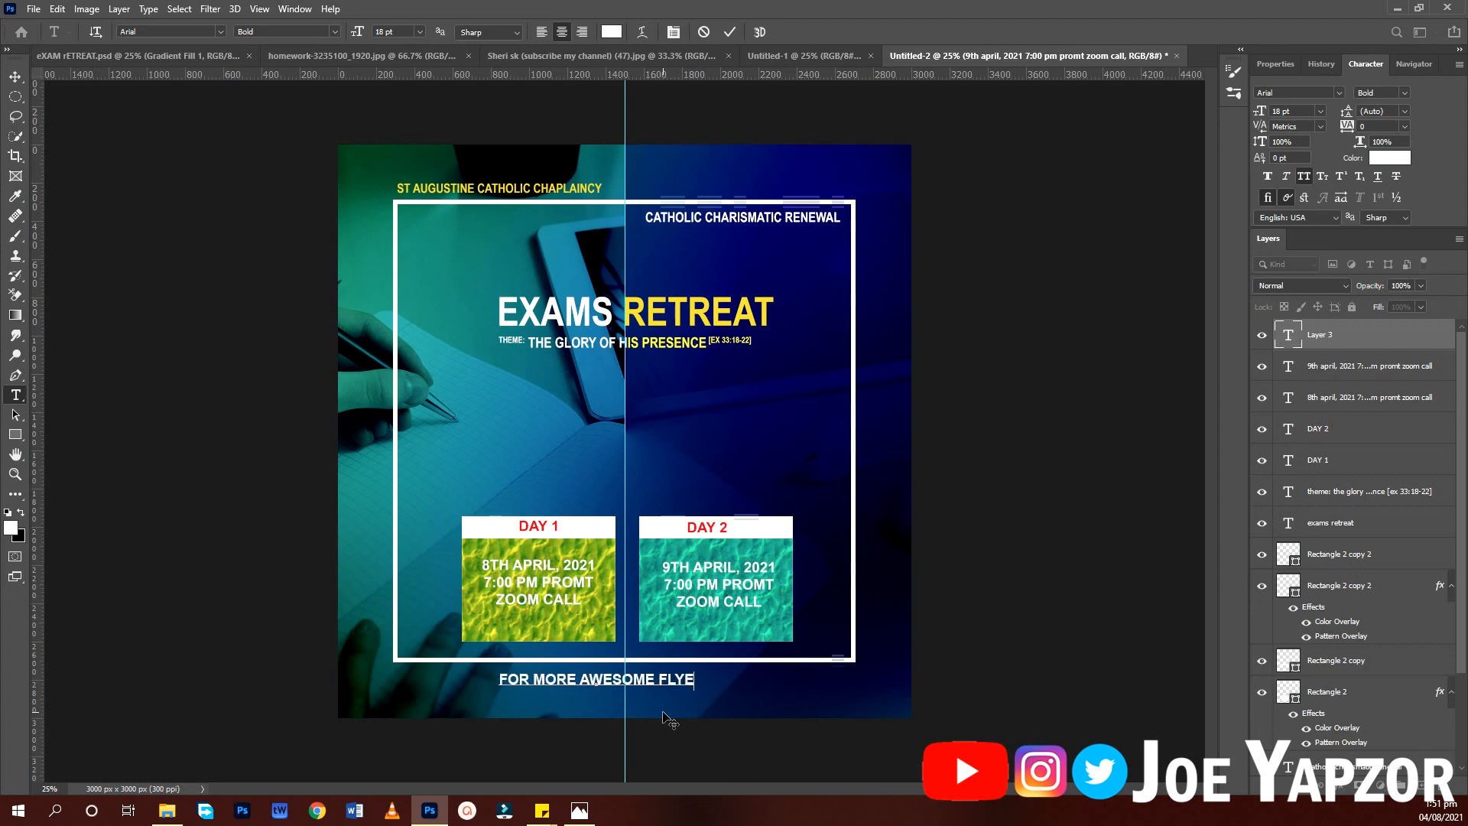
pyautogui.write('rs subscribe')
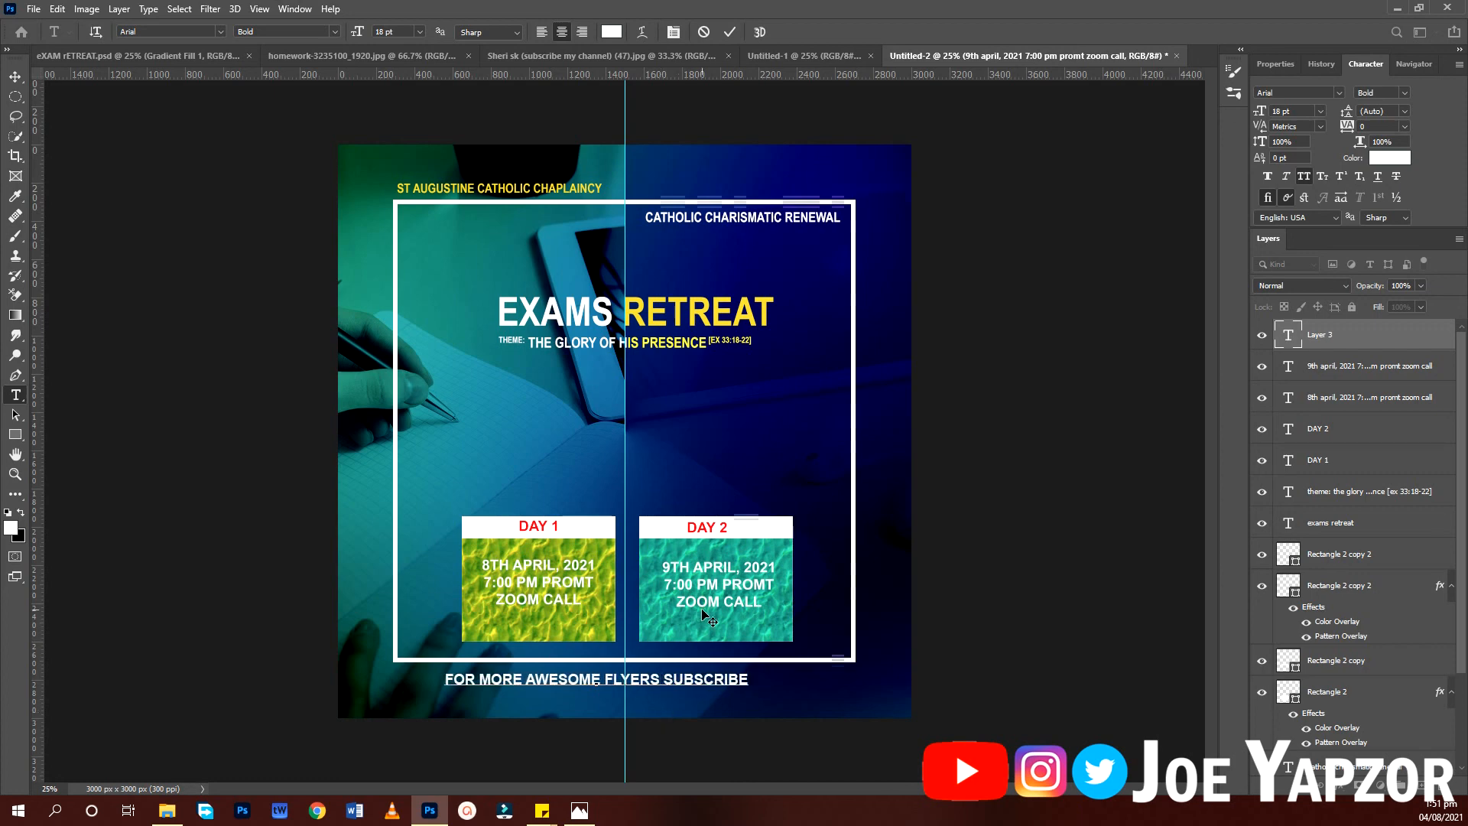
# Enlarge the word SUBSCRIBE in the footer line to 24 pt and recolour it red.
pyautogui.doubleClick(708, 679)
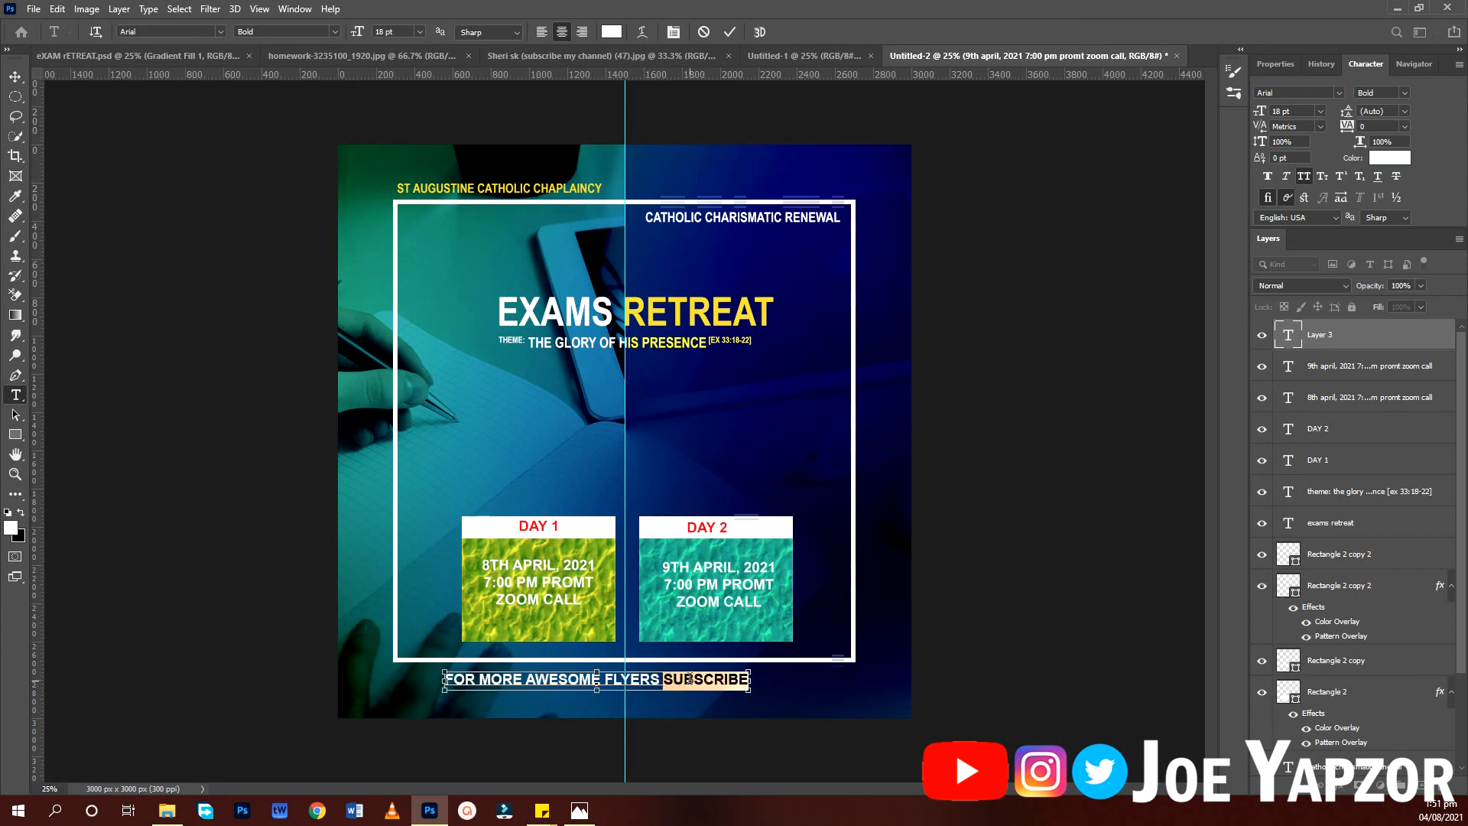
pyautogui.hotkey('ctrl', 'shift', '.')
pyautogui.hotkey('ctrl', 'shift', '.')
pyautogui.hotkey('ctrl', 'shift', '.')
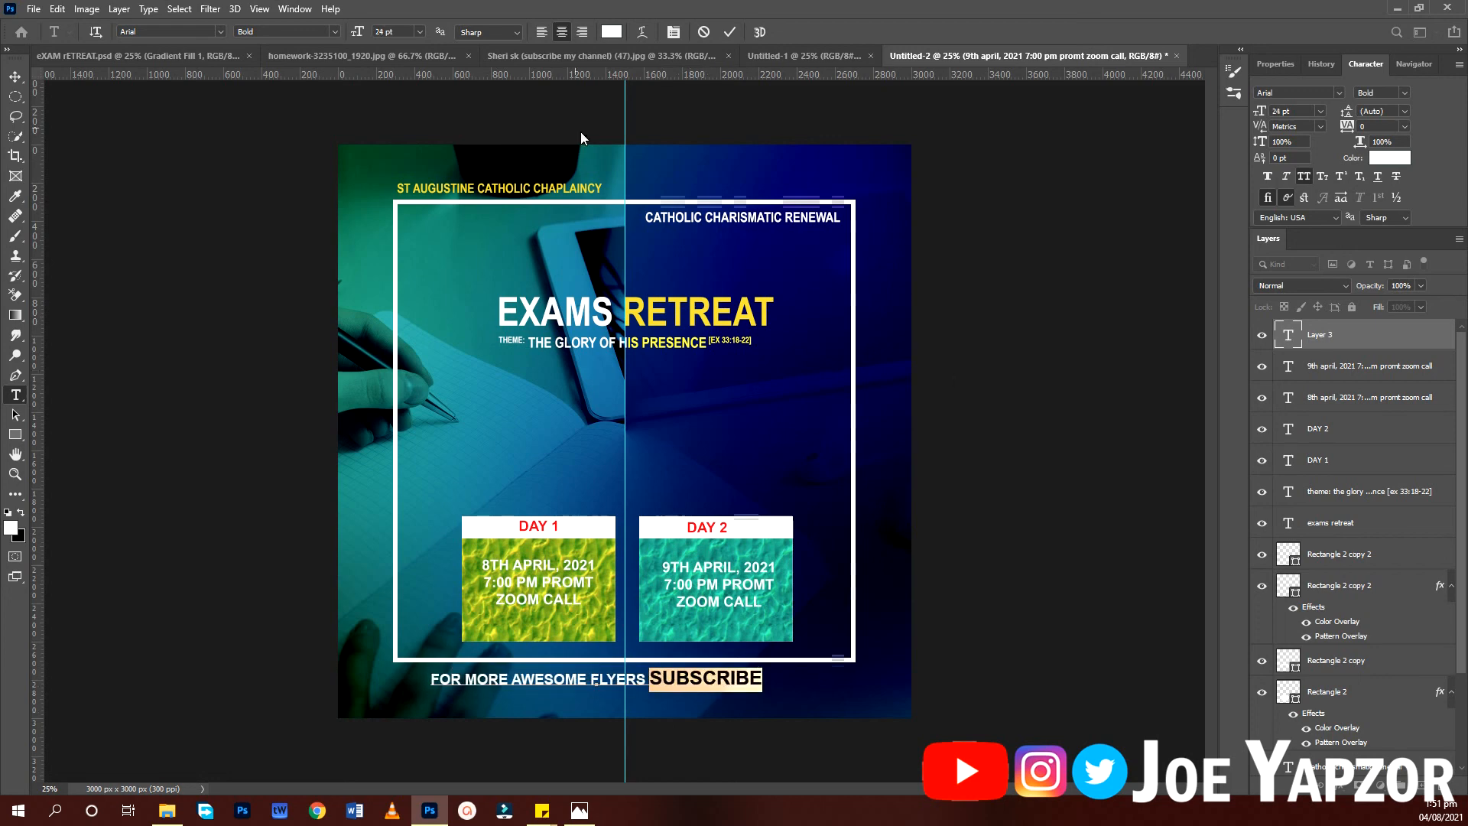
pyautogui.click(612, 32)
pyautogui.moveTo(1086, 223); pyautogui.dragTo(1150, 190)
pyautogui.click(1289, 213)
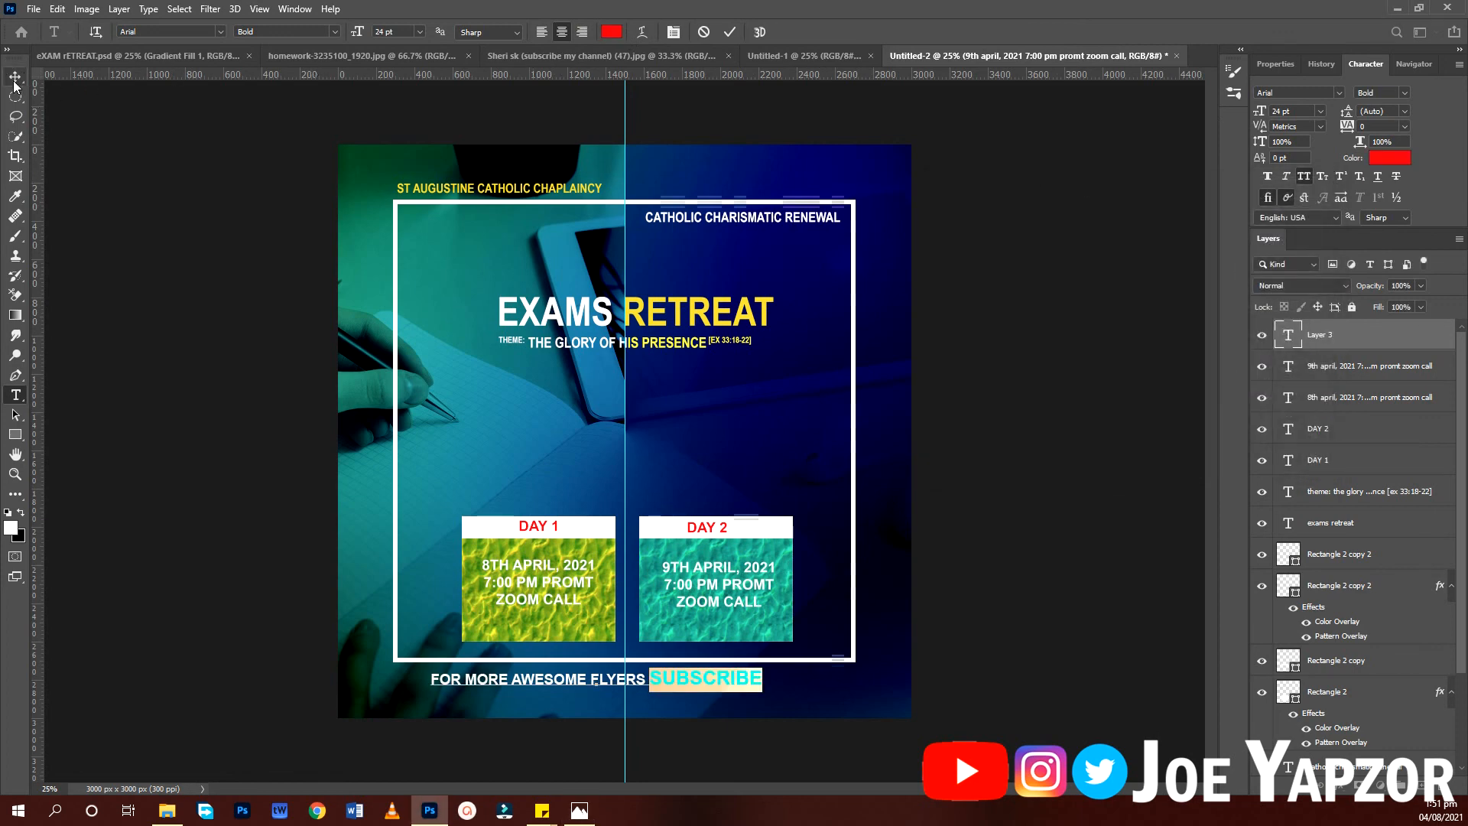
pyautogui.click(67, 211)
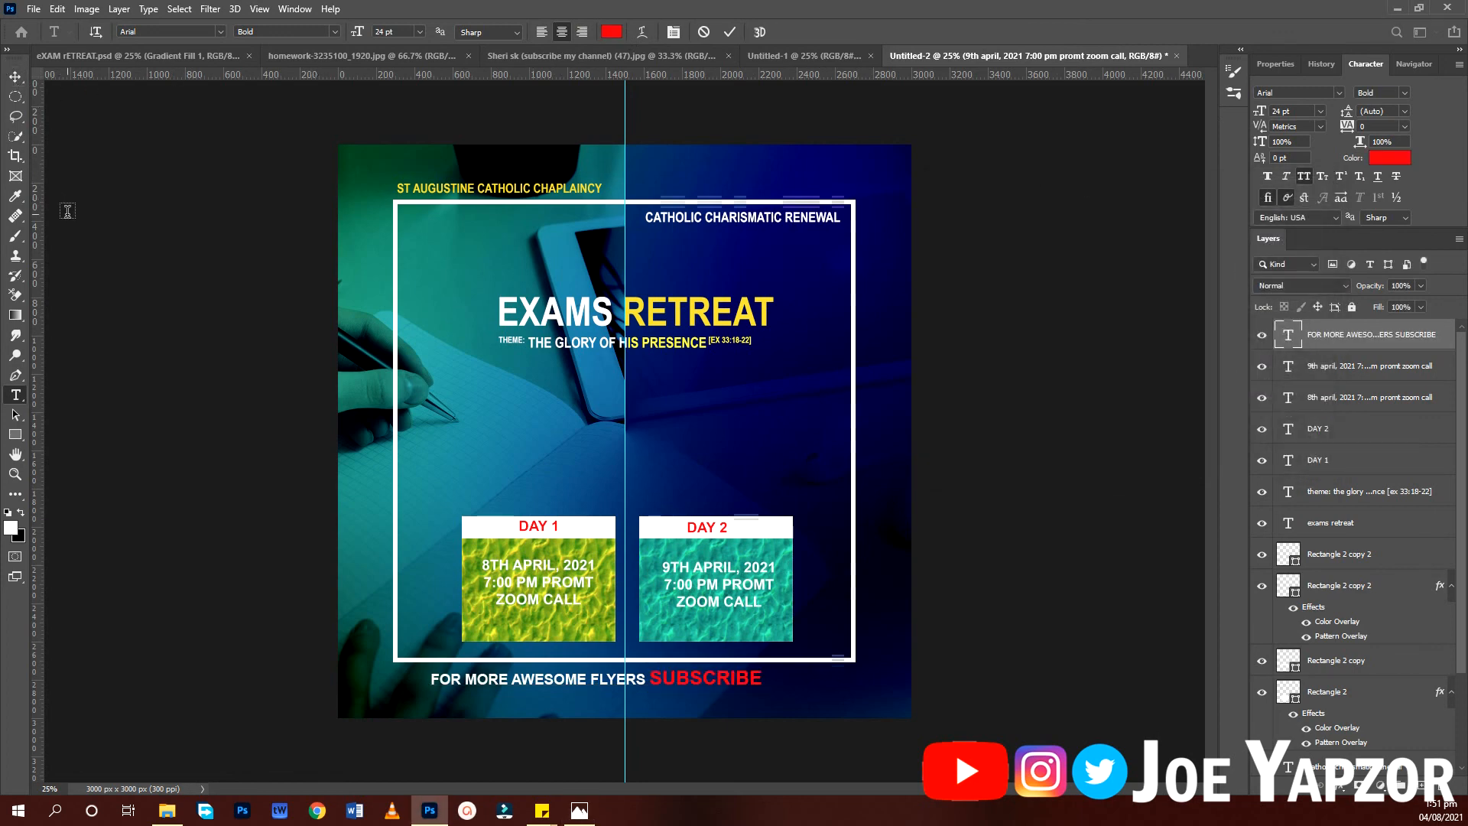
# Move the footer line slightly down, midway between the white frame and the flyer's lower edge.
pyautogui.click(25, 75)
pyautogui.moveTo(695, 691); pyautogui.dragTo(699, 698)
pyautogui.click(1011, 430)
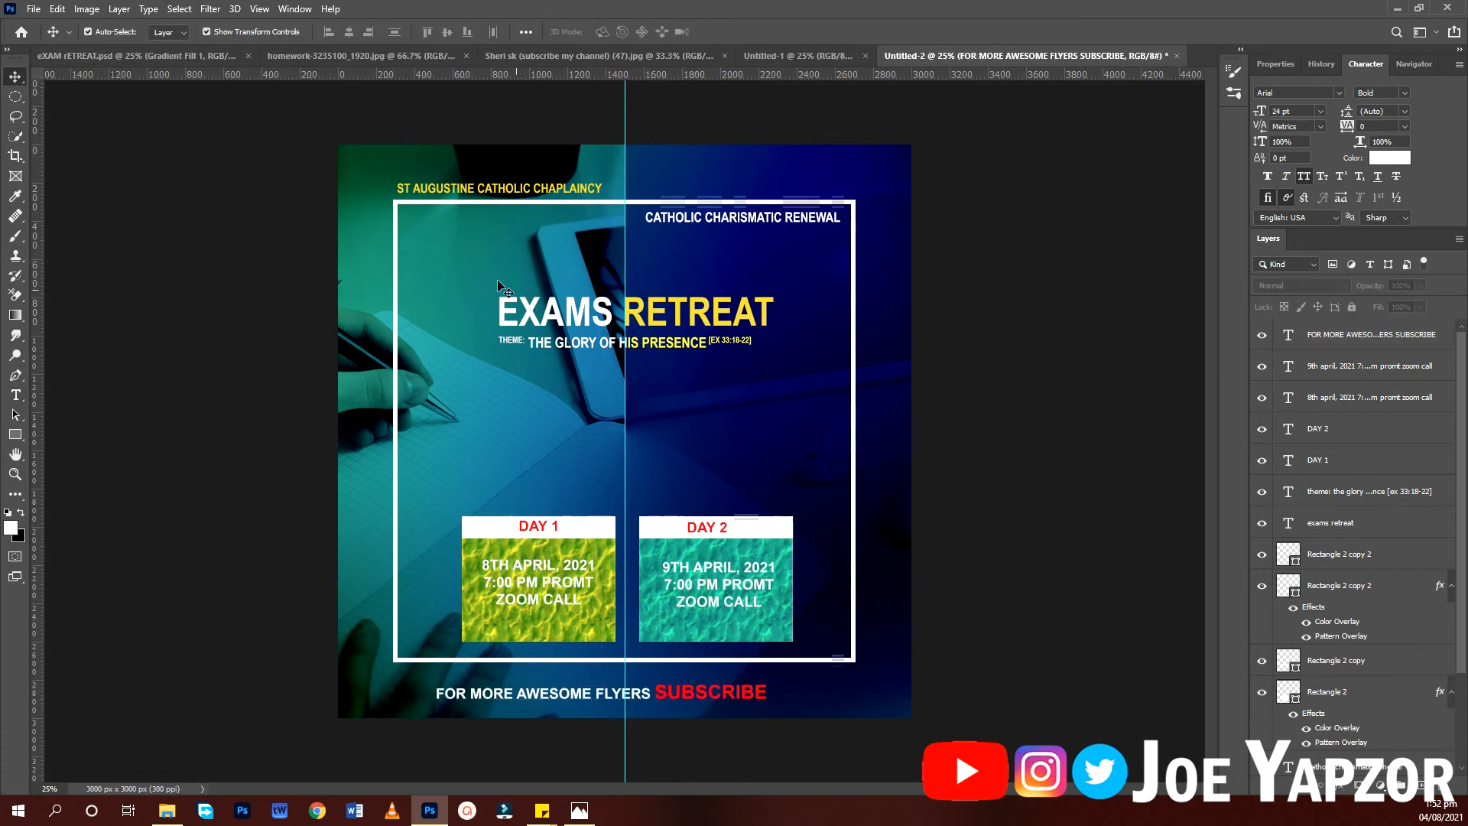
# Change the EXAMS RETREAT heading and the theme line together to Arial Bold.
pyautogui.moveTo(470, 298); pyautogui.dragTo(594, 343)
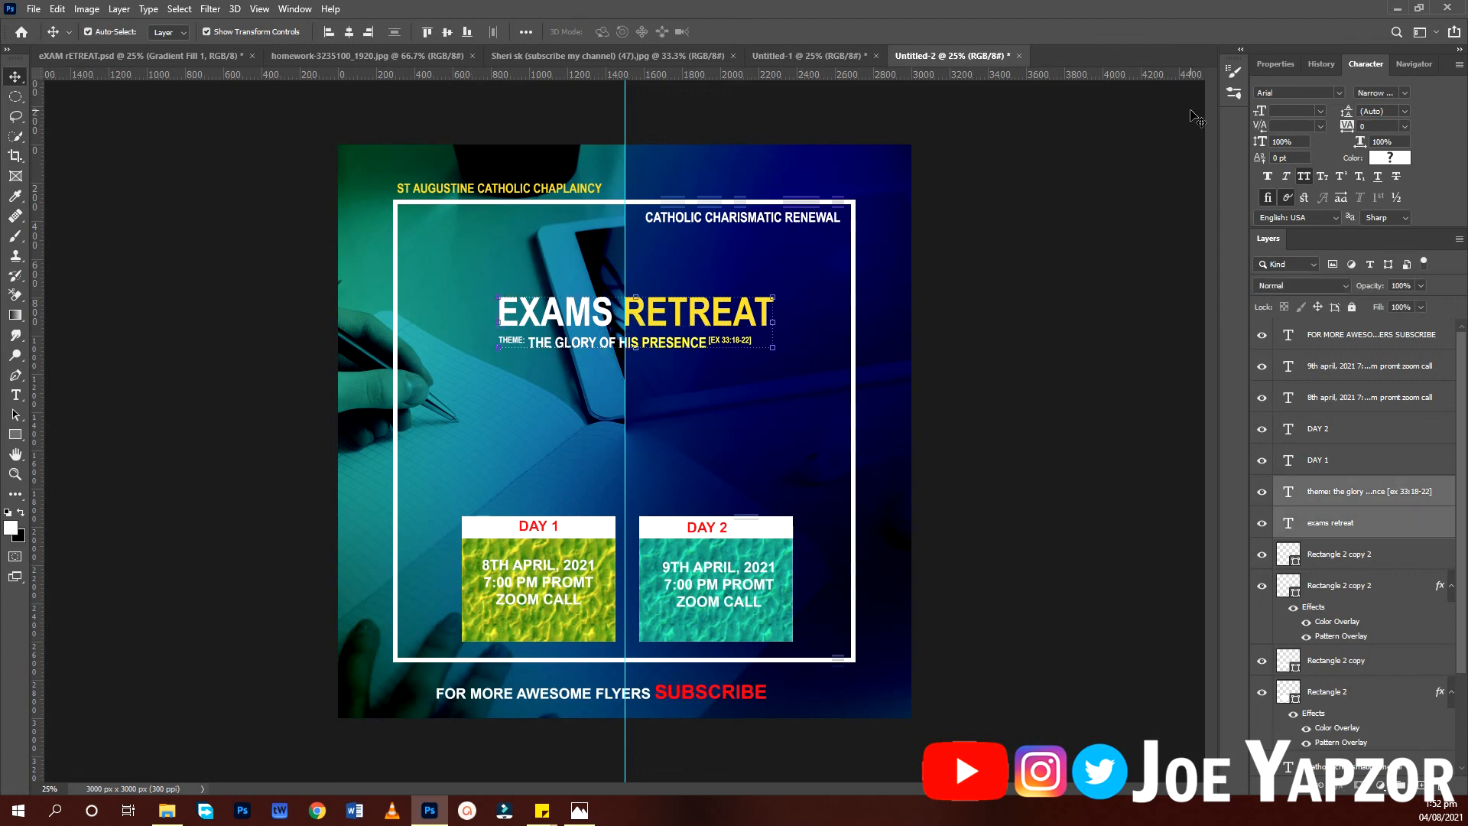
pyautogui.click(1401, 90)
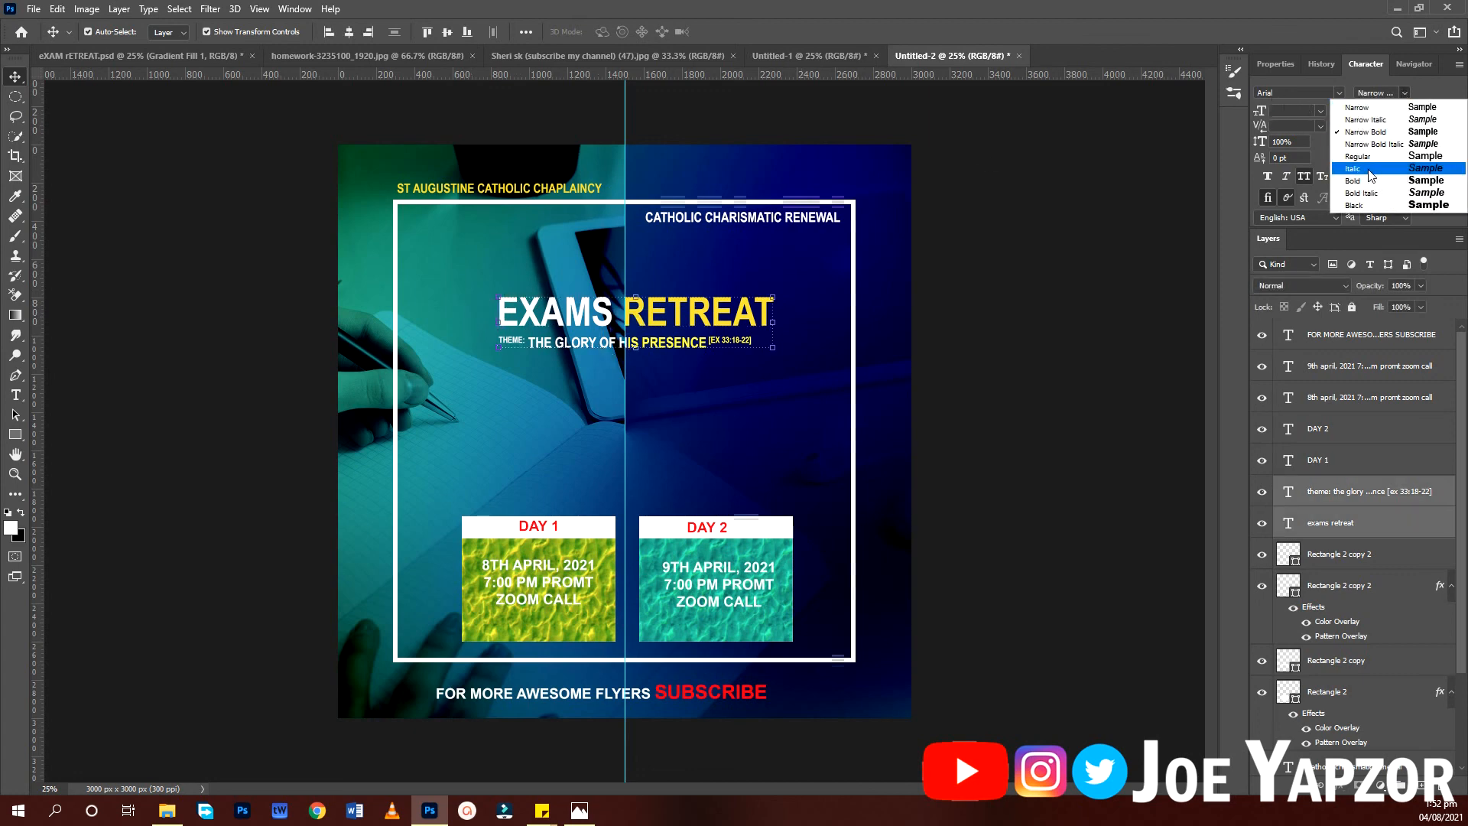
pyautogui.click(1365, 185)
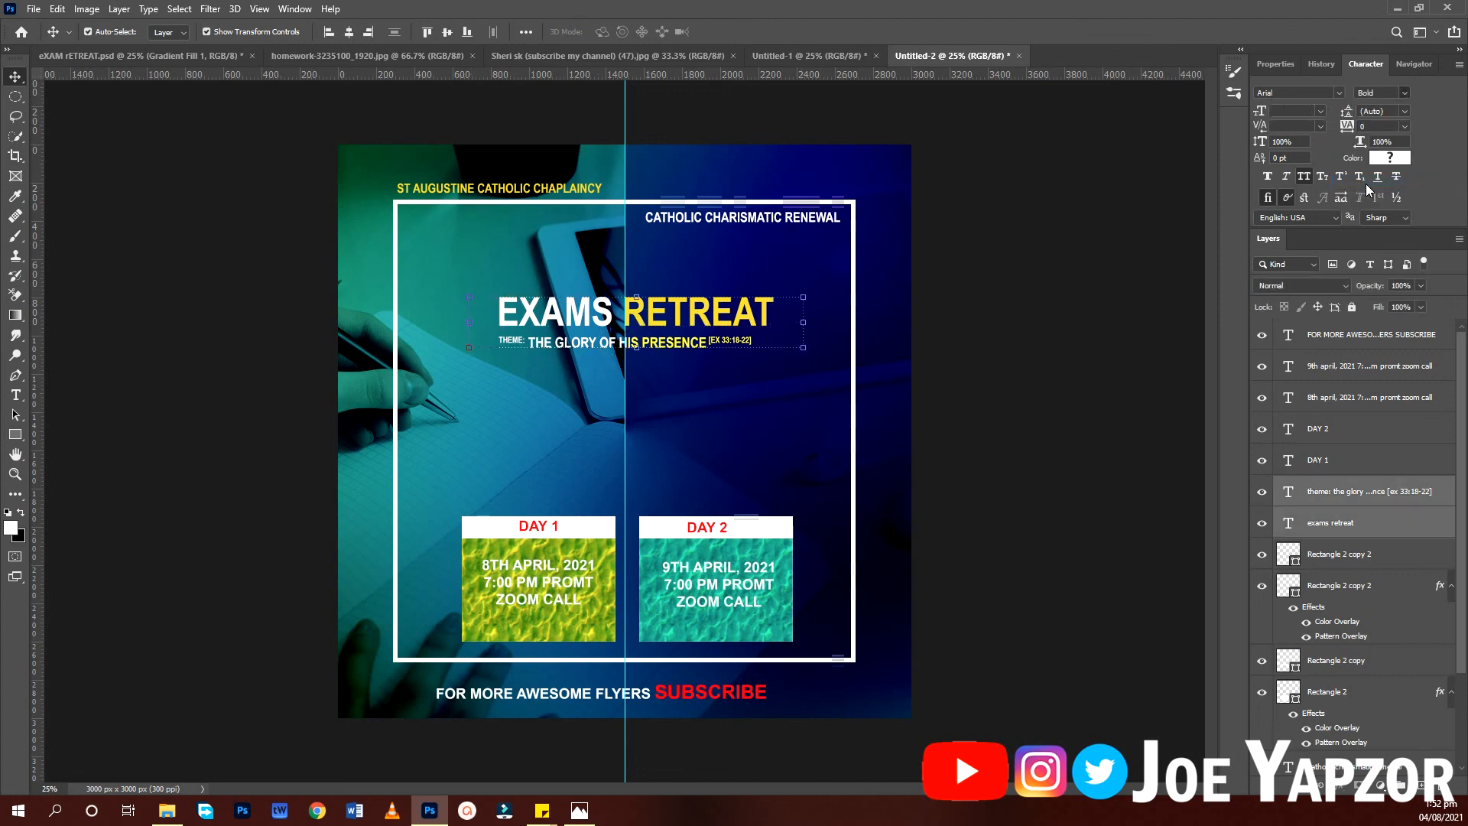
pyautogui.click(1065, 283)
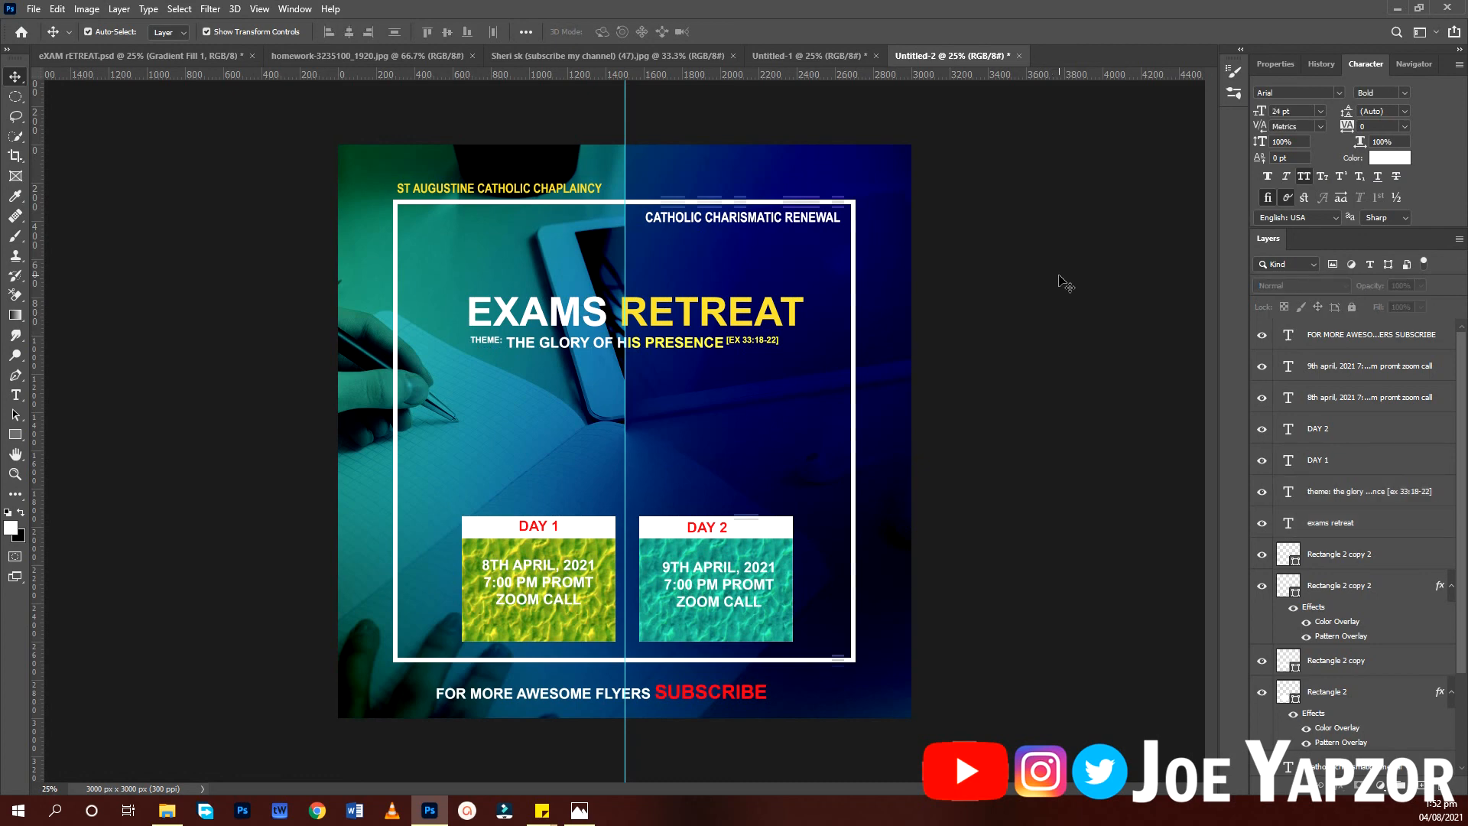